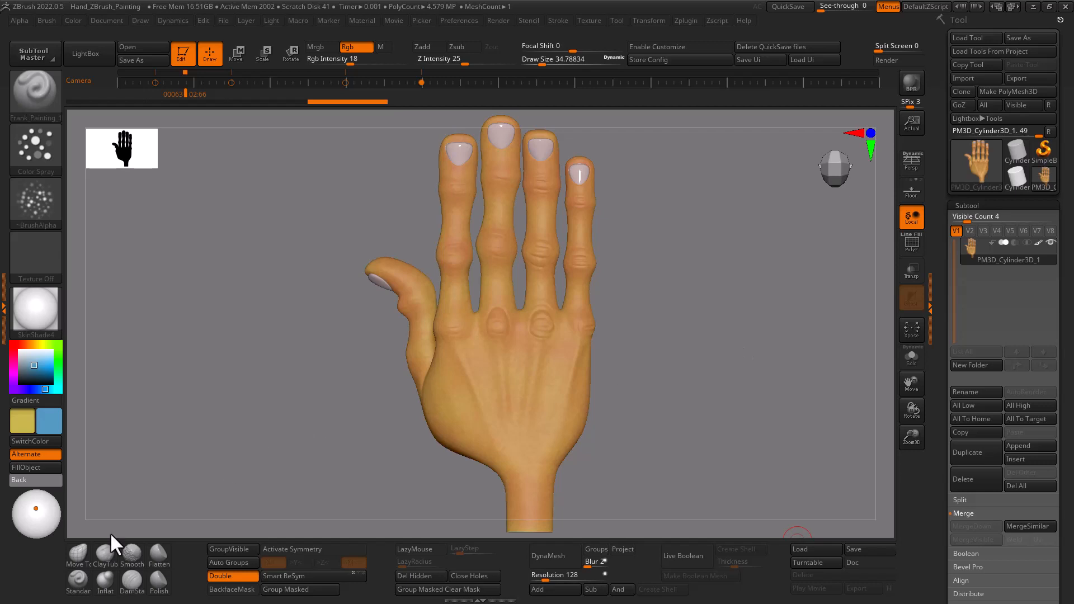
- Choose the Standard brush with the Color Spray stroke and Alpha 07
left_click(79, 582)
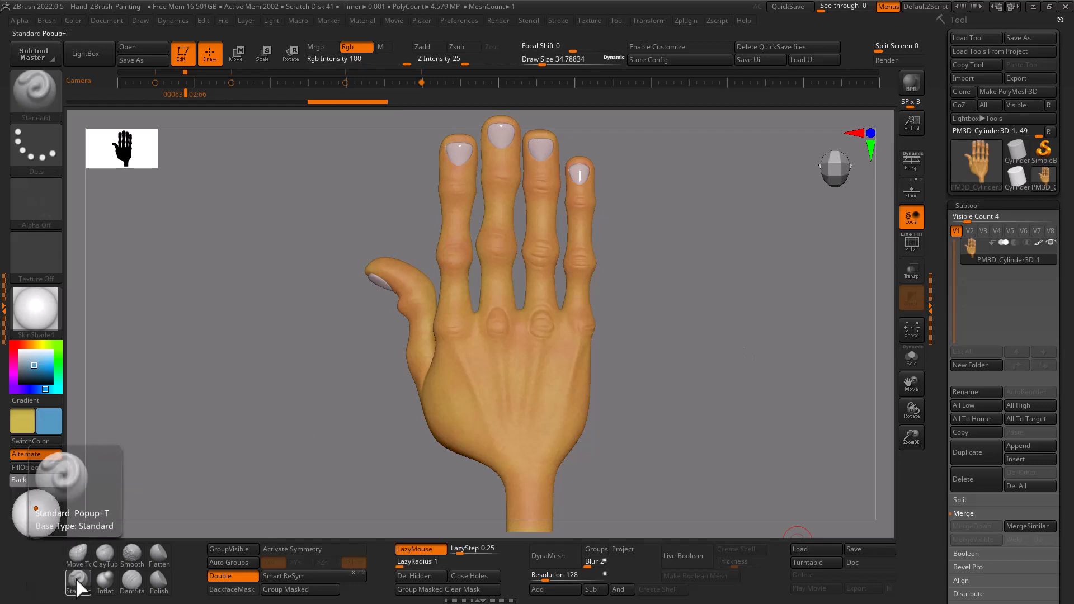
left_click(36, 161)
left_click(279, 157)
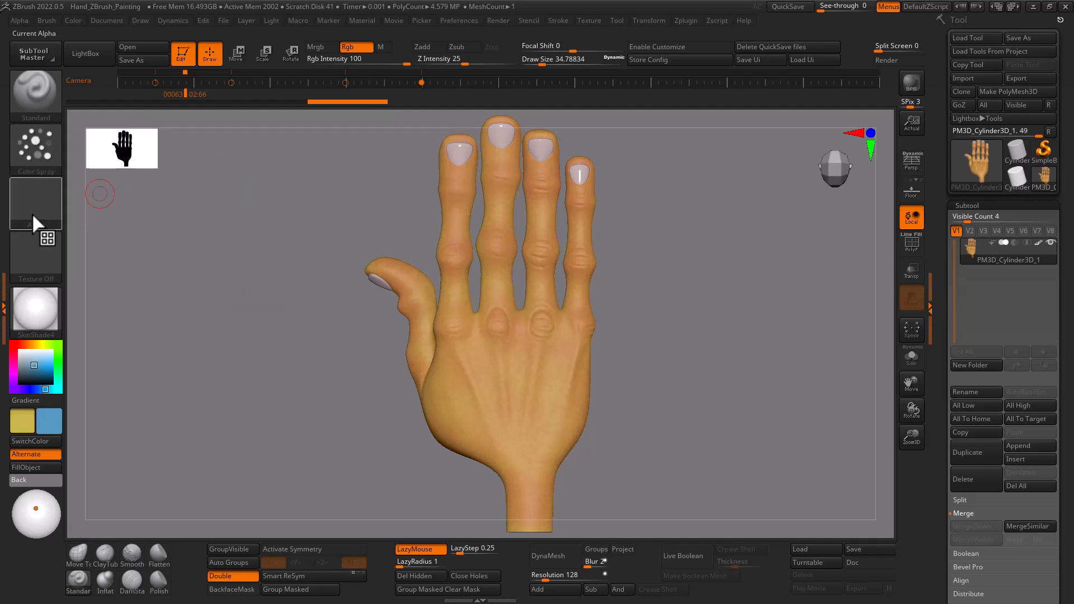
left_click(32, 213)
left_click(209, 215)
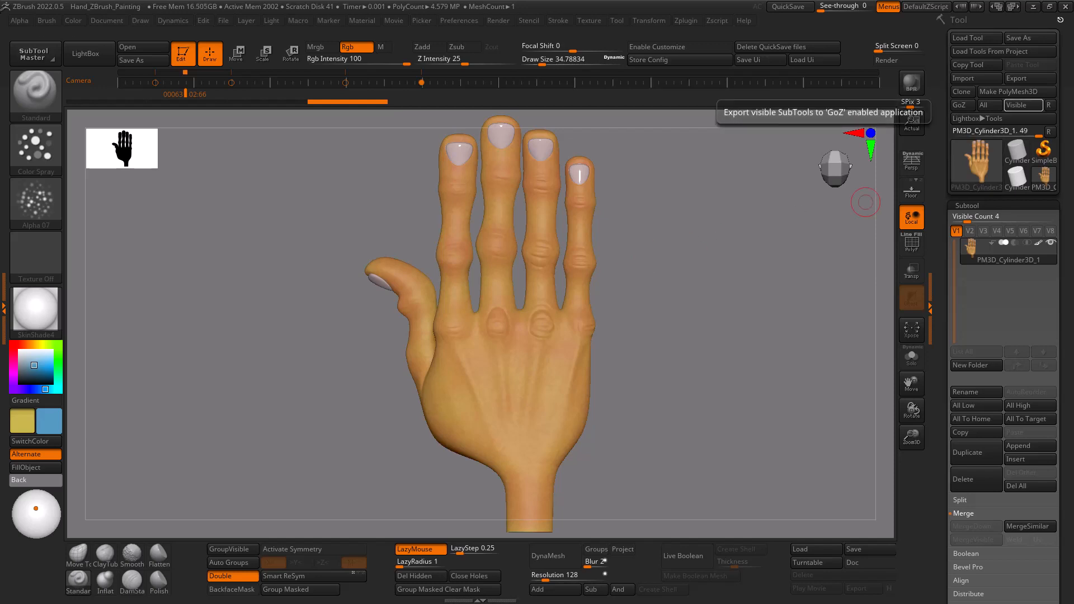
- Switch to the browser and open the Week 16 Main Page from the course's list of modules
key("alt+Tab")
left_click_drag(510, 35, 501, 17)
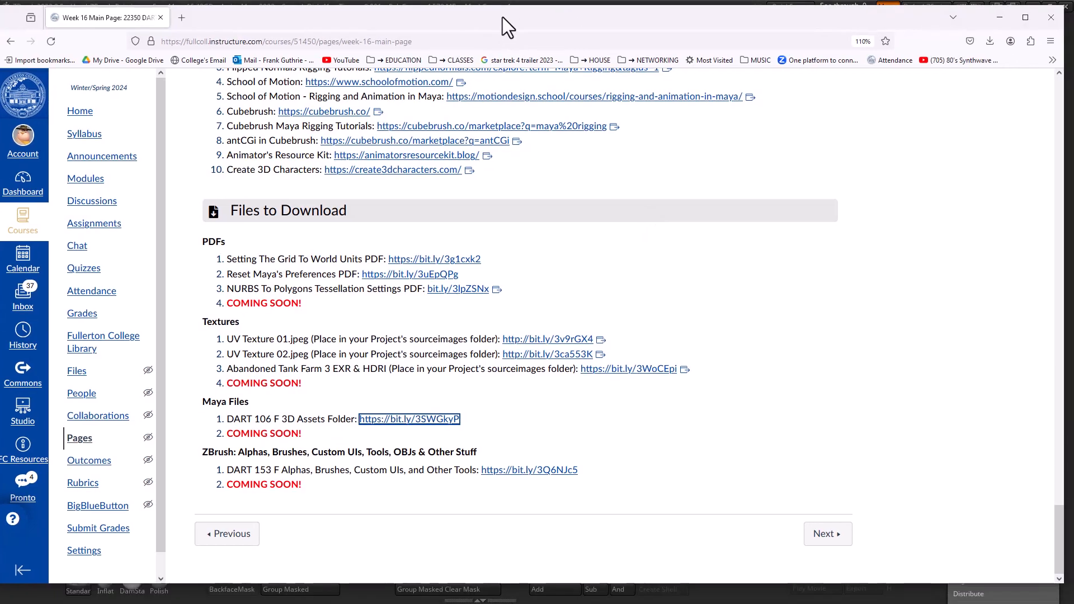
scroll(293, 206, "up", 10)
scroll(293, 206, "up", 5)
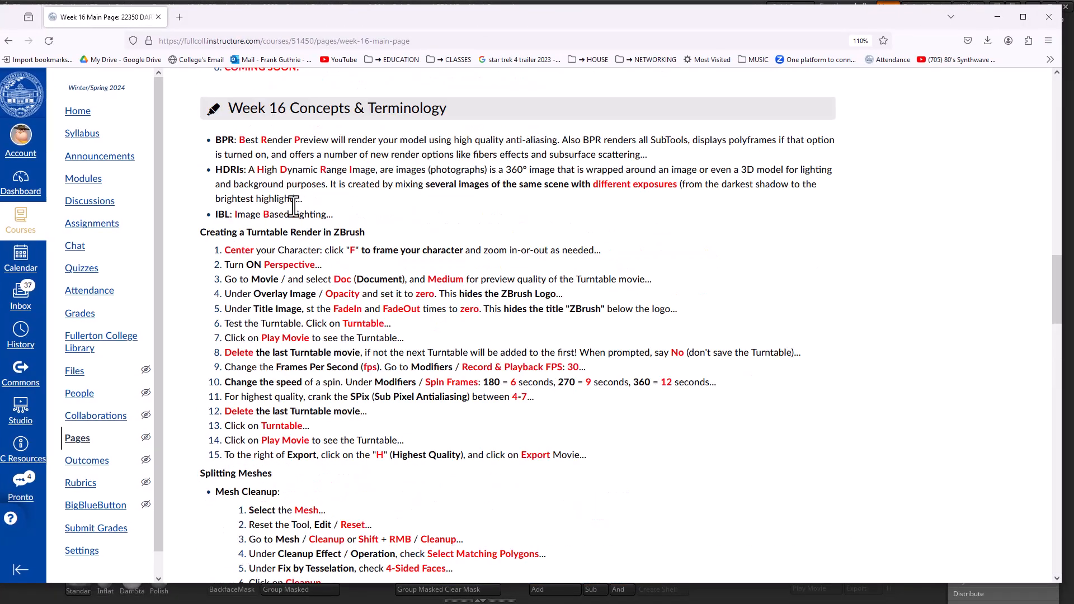
left_click(107, 191)
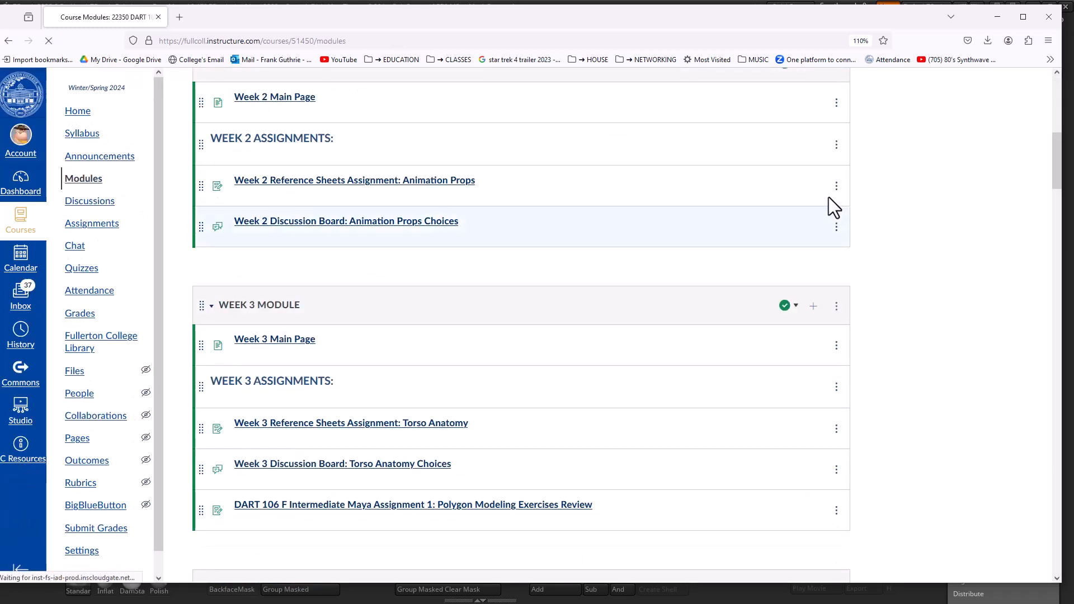
left_click_drag(1057, 168, 1039, 503)
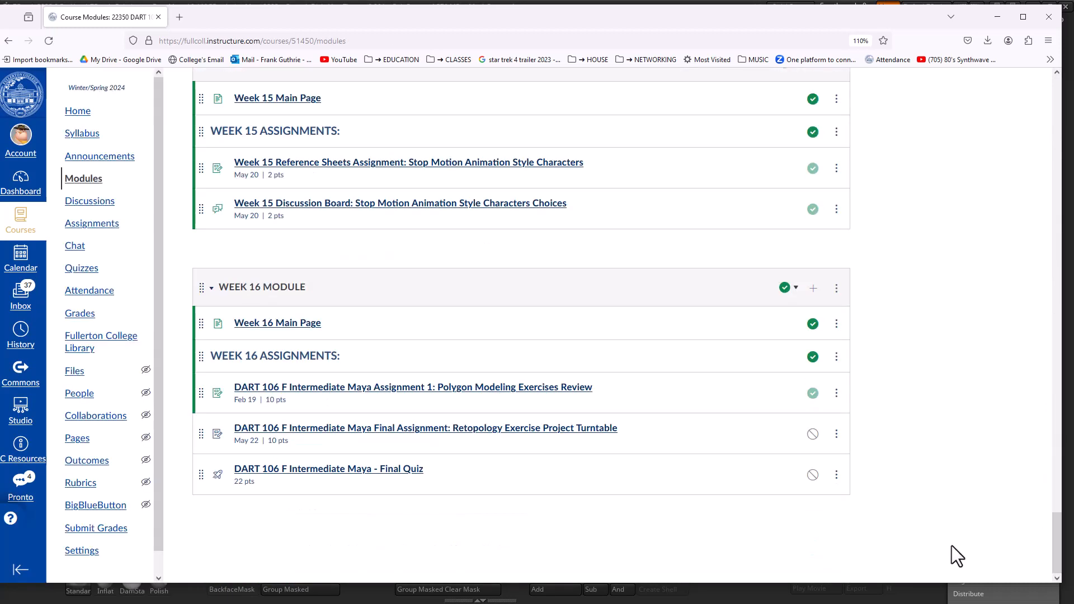
left_click(288, 327)
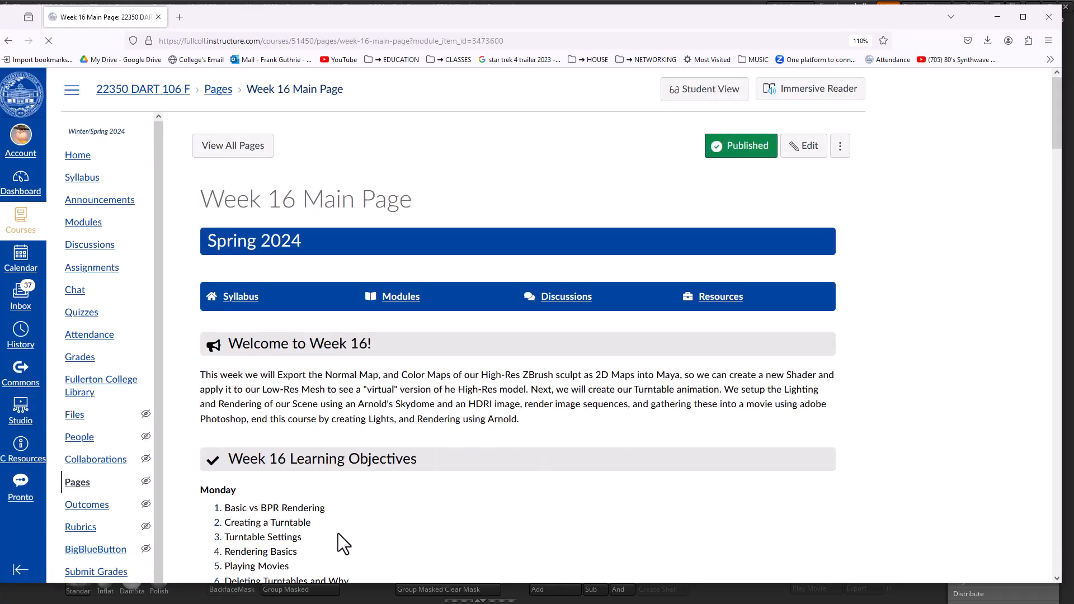
- Open the DART 106 F 3D Assets Folder link and download the FINGERNAILS folder from the IMAGES - PLACE IN SOURCE IMAGES FOLDER
left_click_drag(1055, 134, 1035, 583)
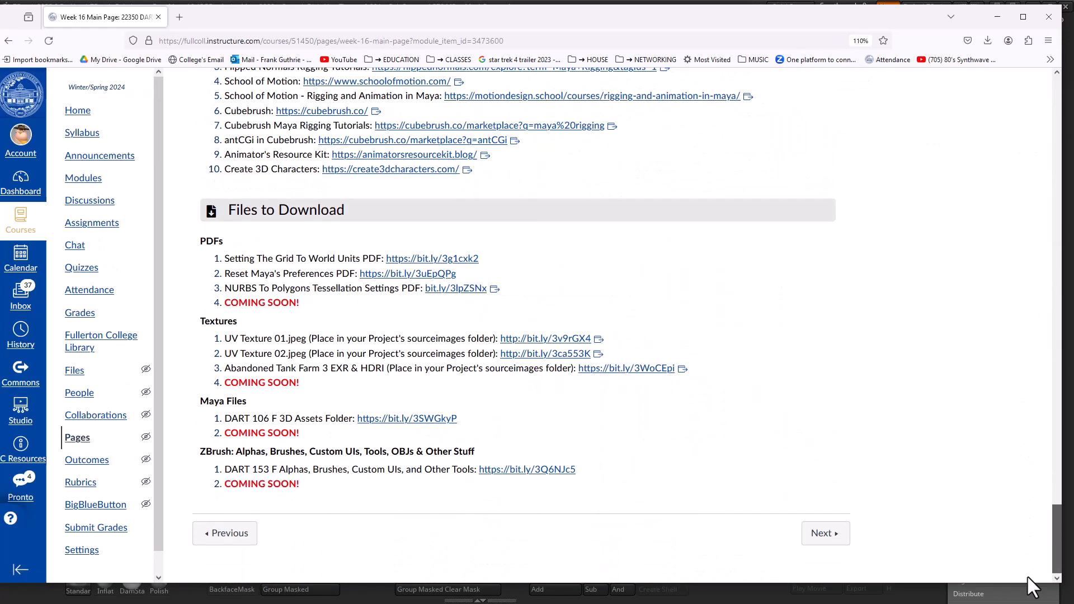
left_click(383, 431)
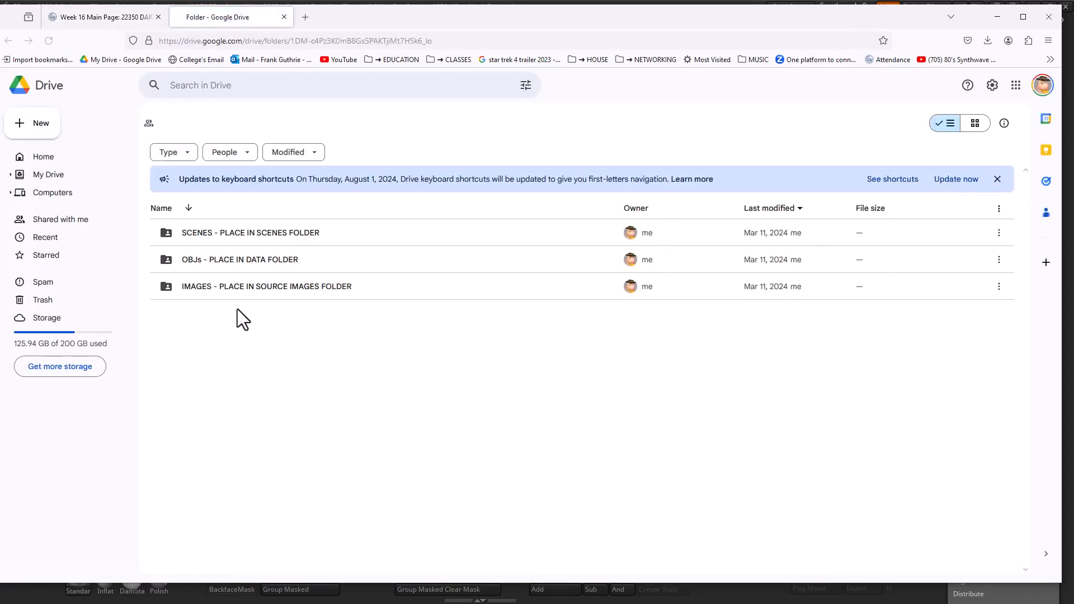
double_click(230, 288)
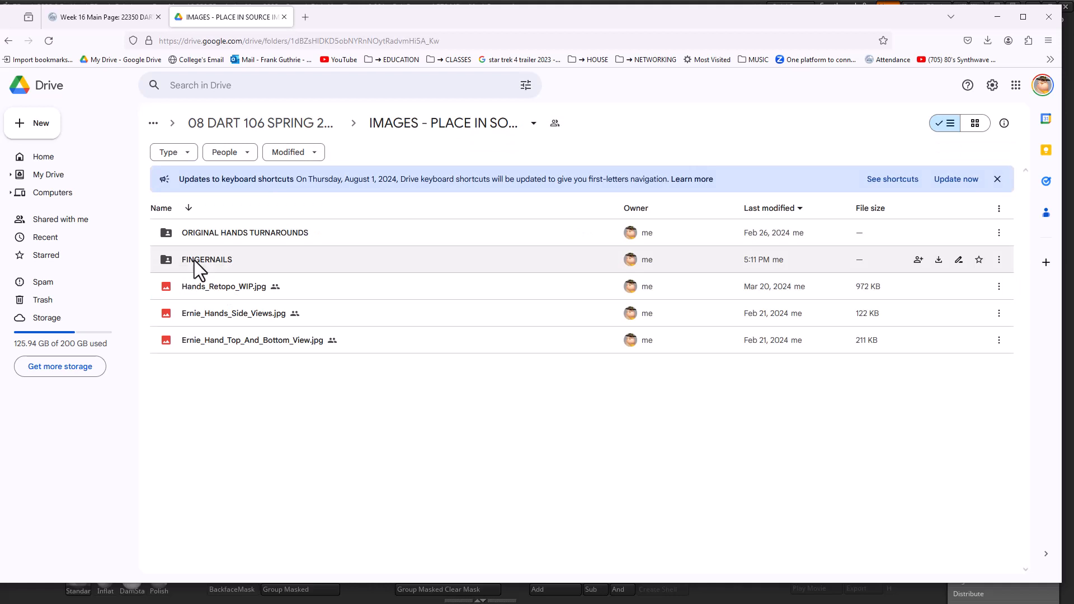
right_click(195, 261)
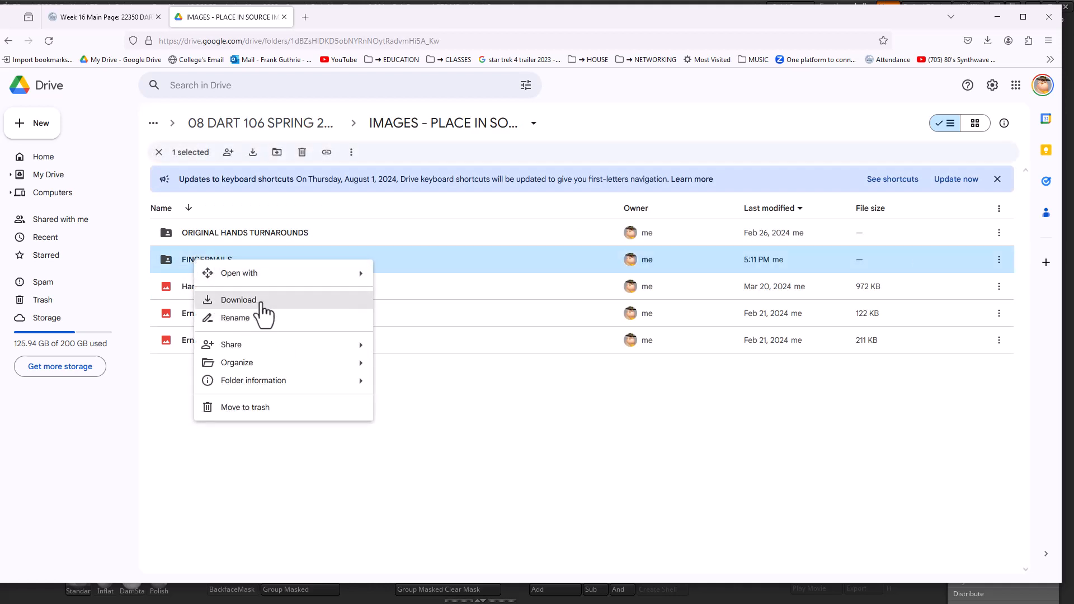
left_click(260, 302)
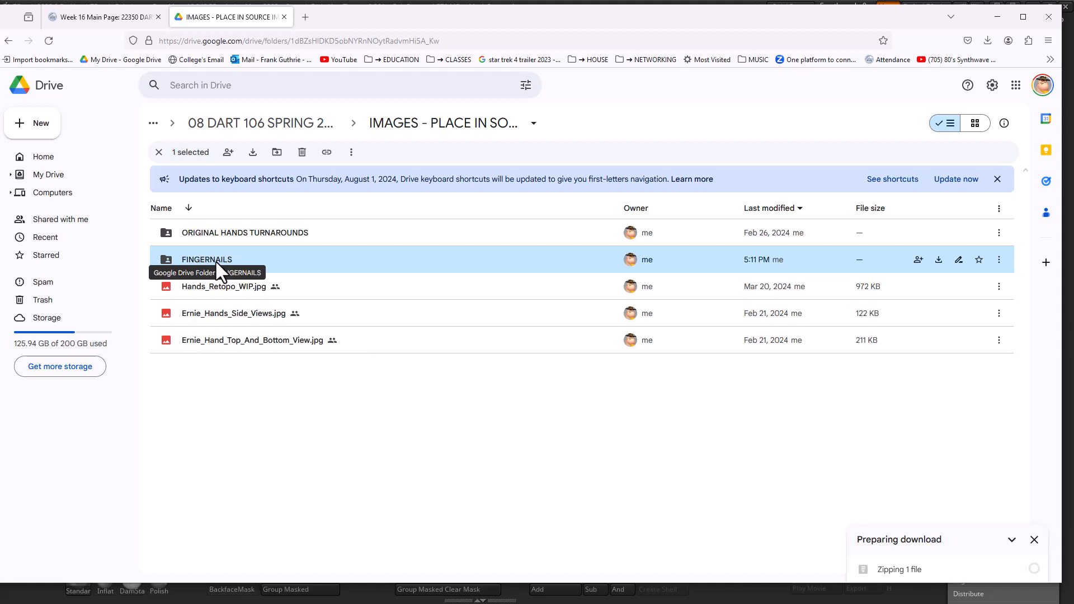
- Preview the three fingernail reference images in the FINGERNAILS folder and check the full downloads list for the zip file
double_click(216, 261)
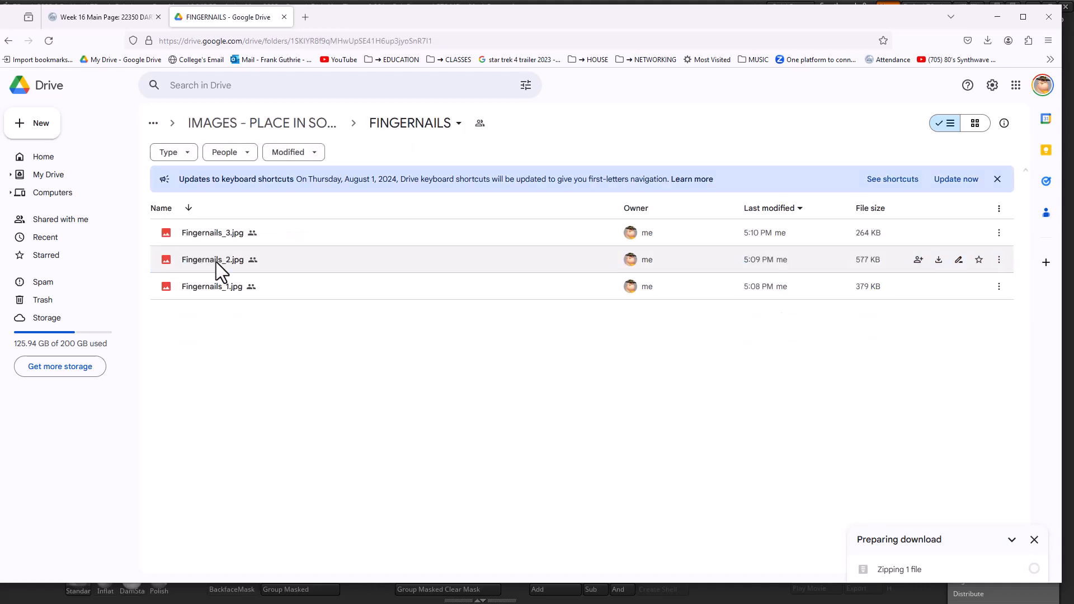
double_click(217, 233)
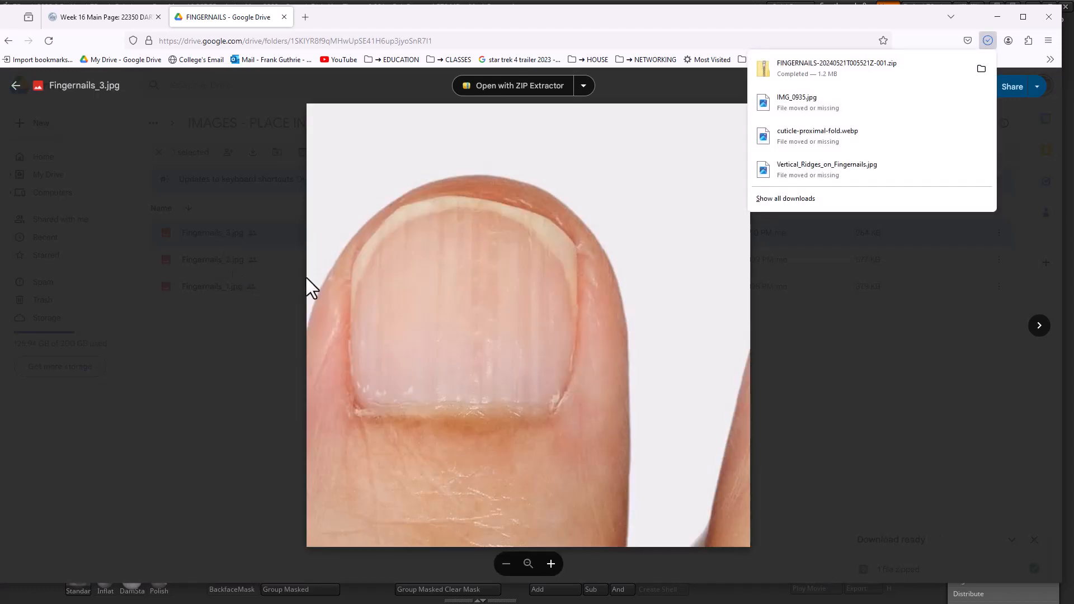
left_click(794, 198)
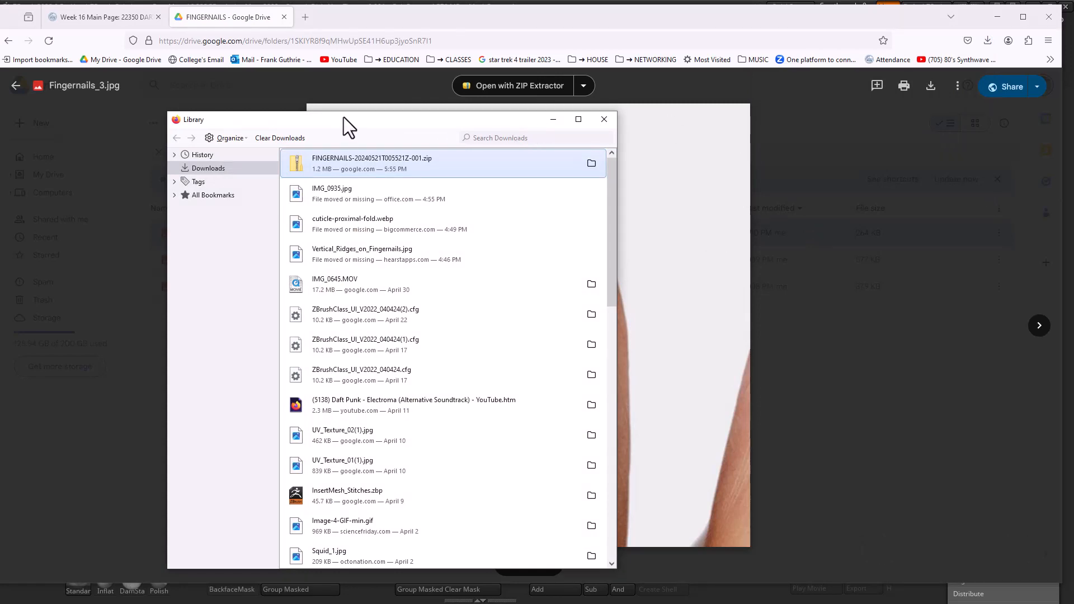
left_click_drag(347, 123, 1073, 140)
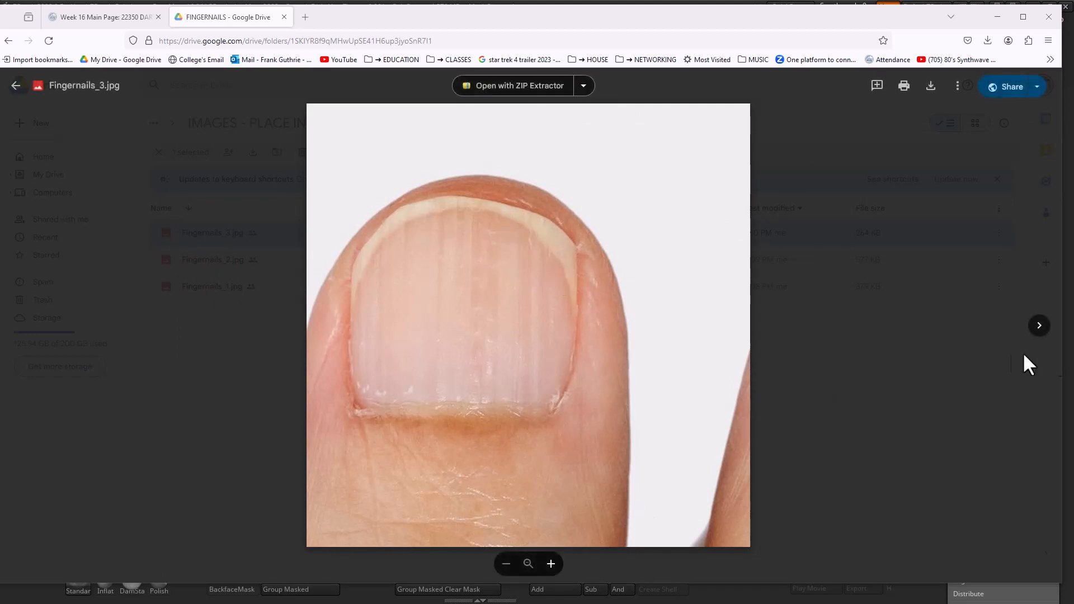
left_click(1039, 325)
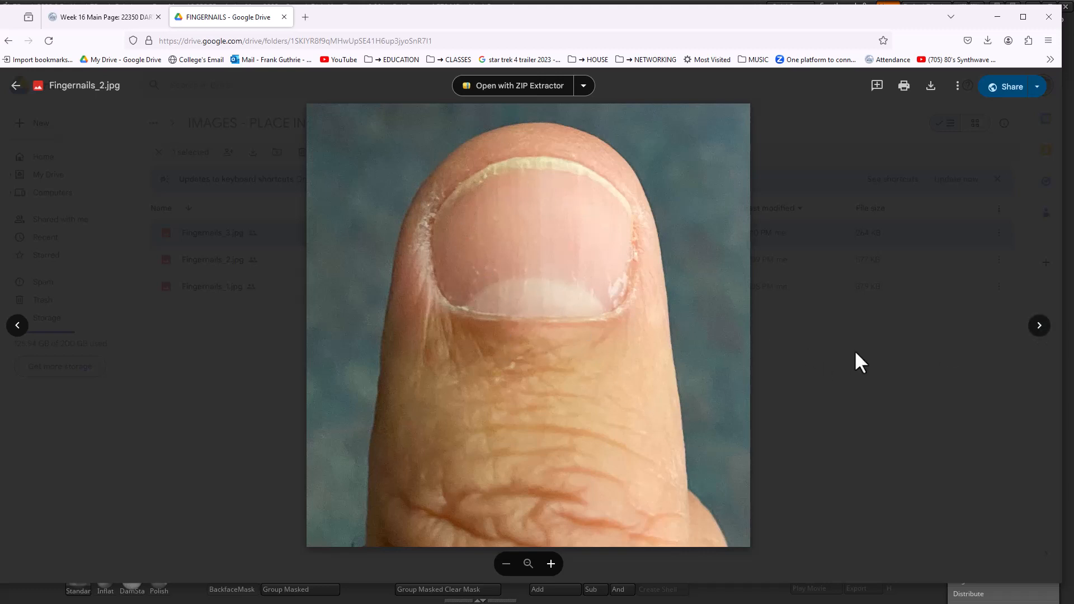
left_click(1039, 329)
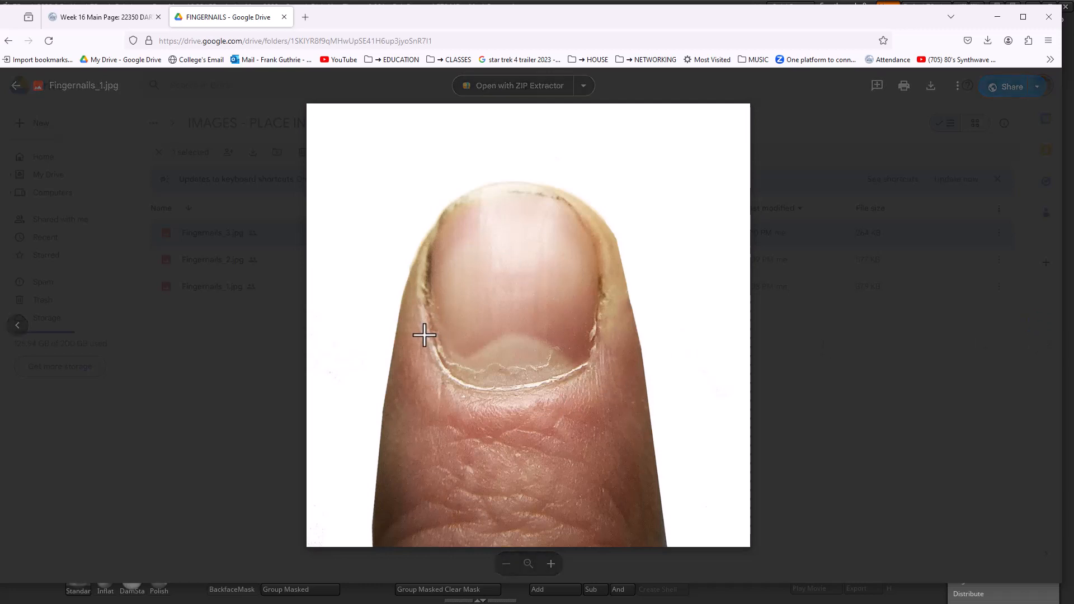
left_click(915, 418)
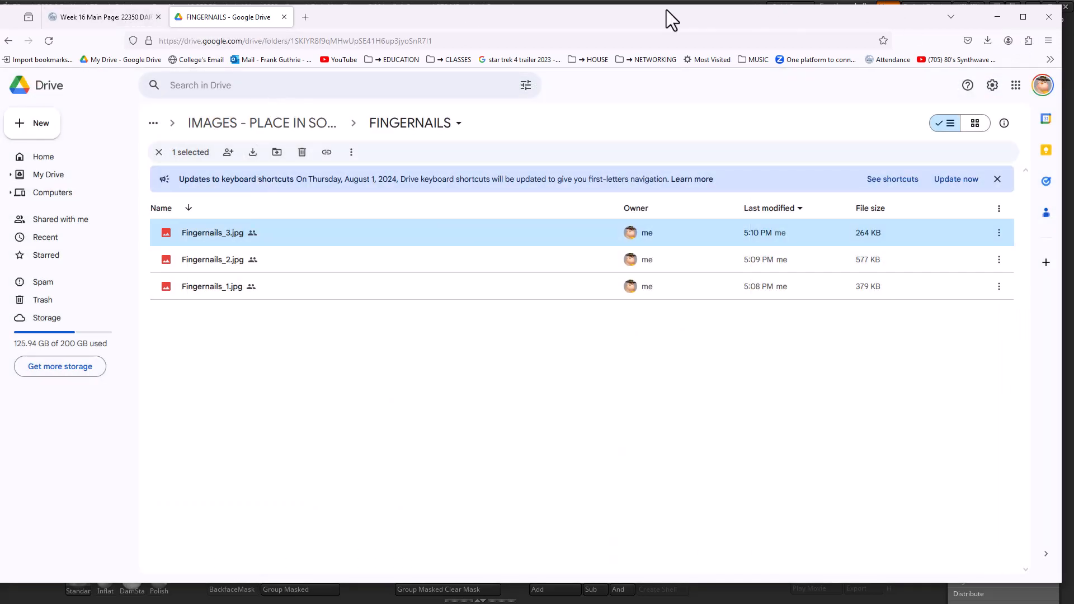
- Return to ZBrush and import Fingernails_3.jpg from the project's sourceimages folder as a texture
left_click_drag(362, 20, 1073, 126)
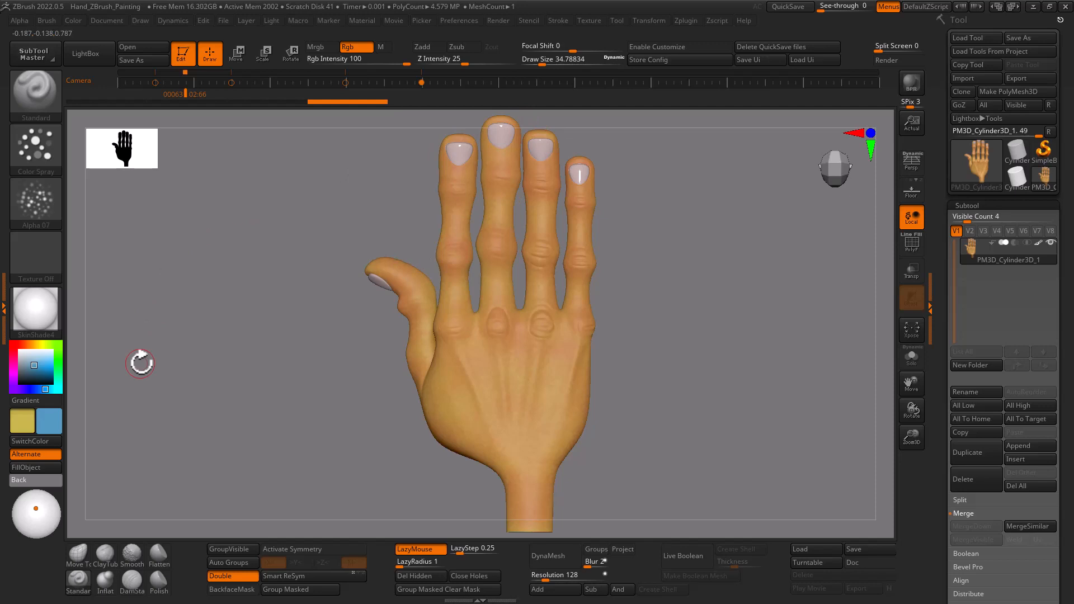
left_click(31, 264)
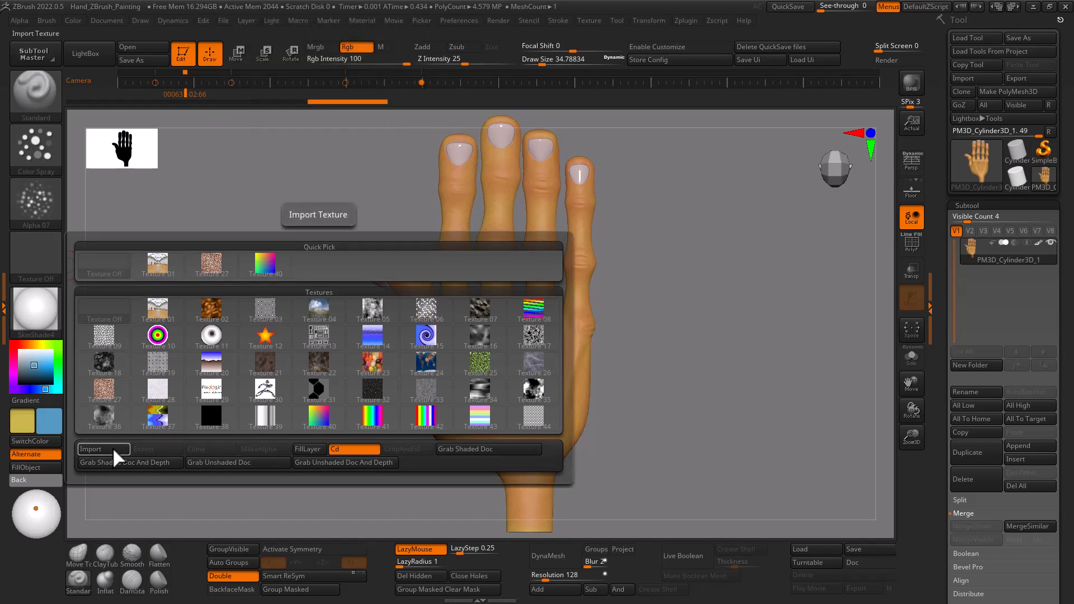
left_click(112, 448)
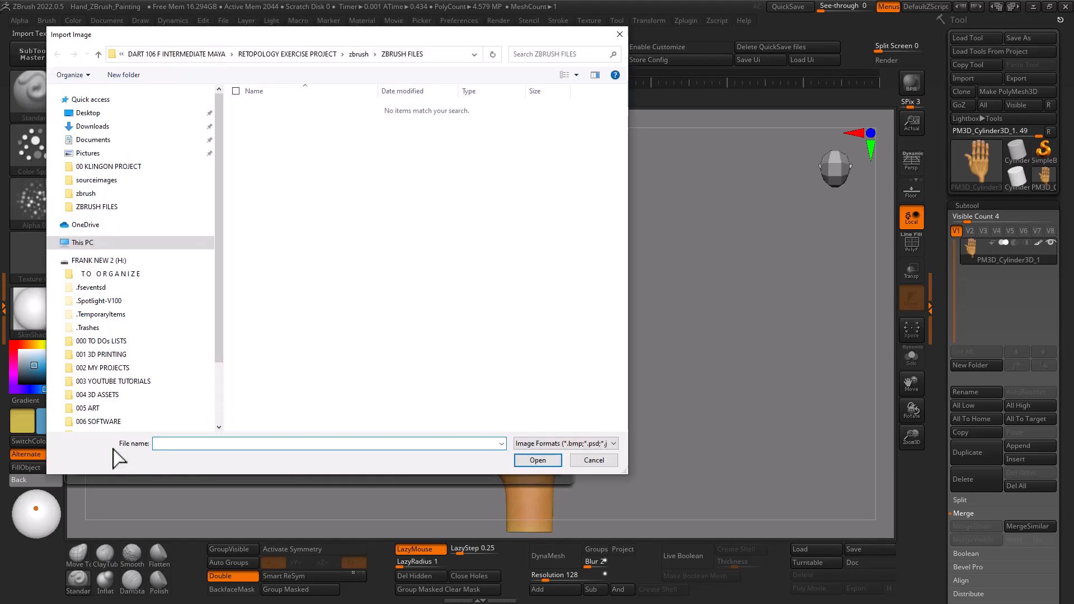
left_click(306, 53)
left_click(283, 251)
double_click(283, 251)
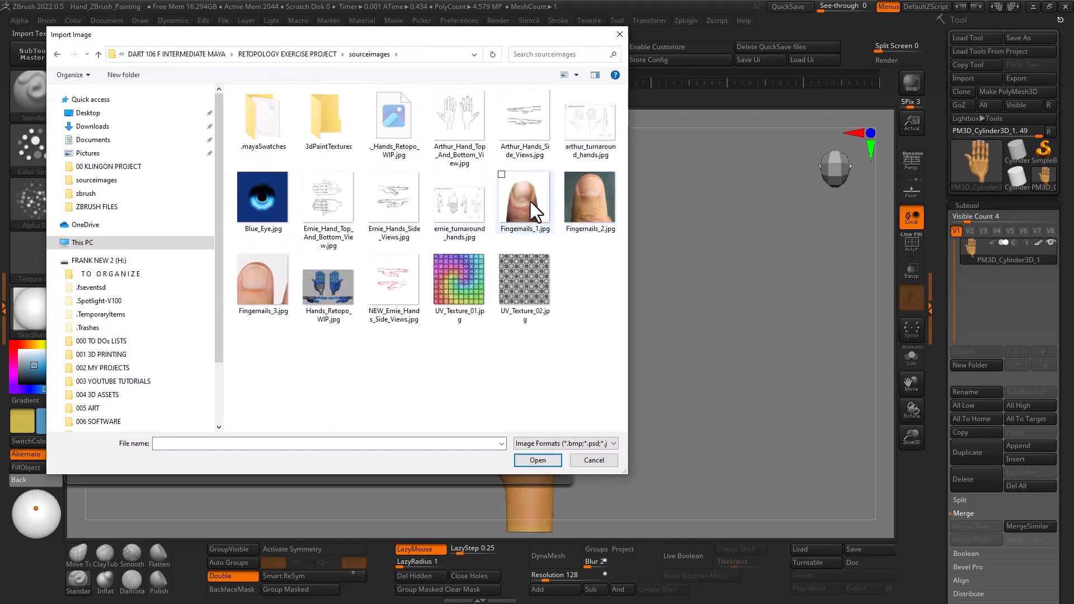
left_click(266, 276)
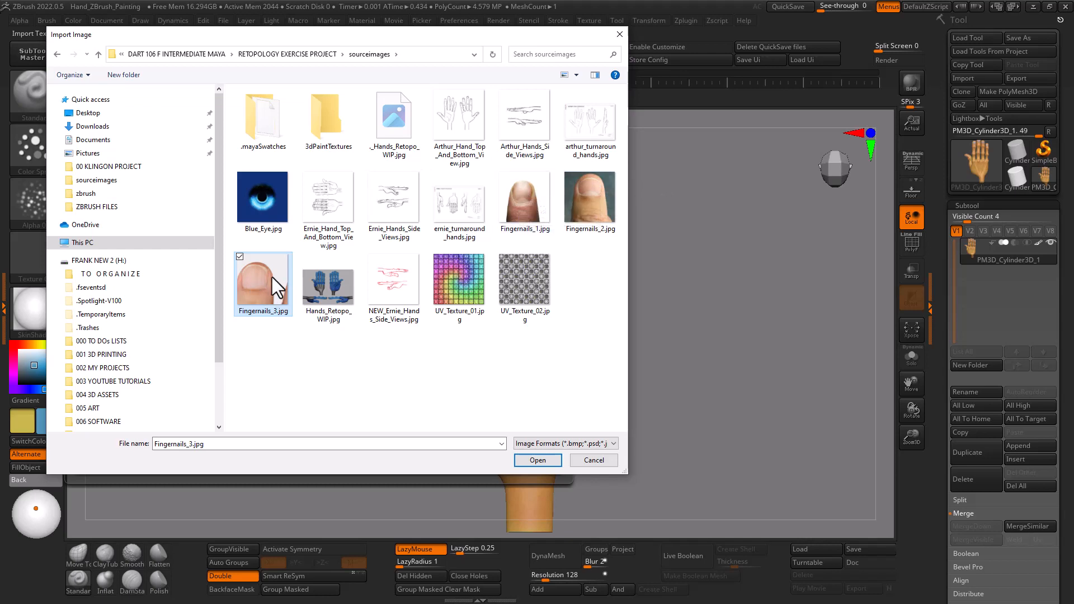
left_click(538, 461)
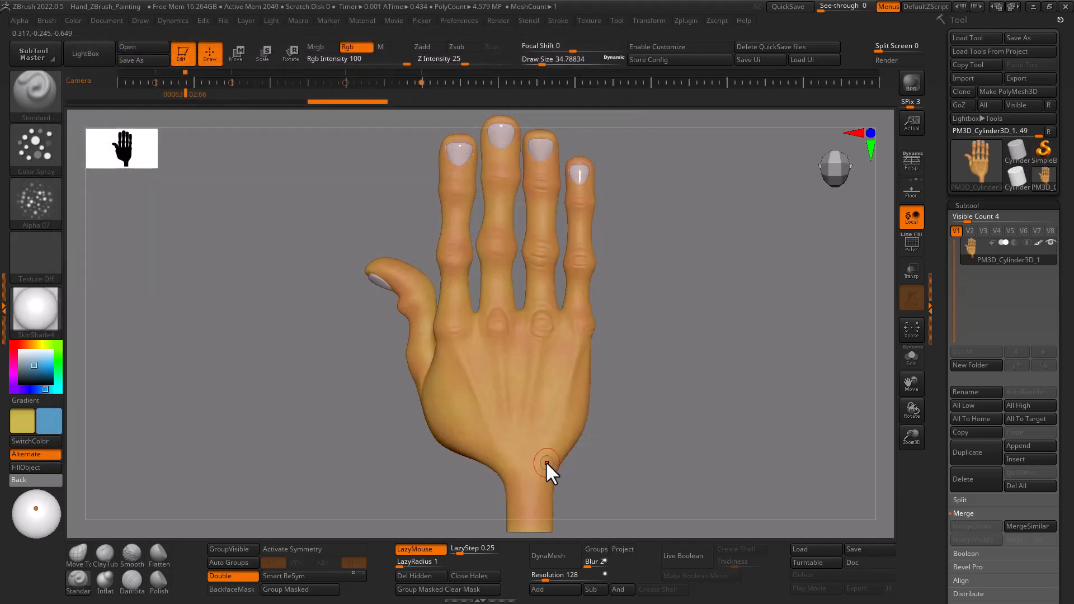
- Make the imported Fingernails_3 image the current texture
left_click(50, 250)
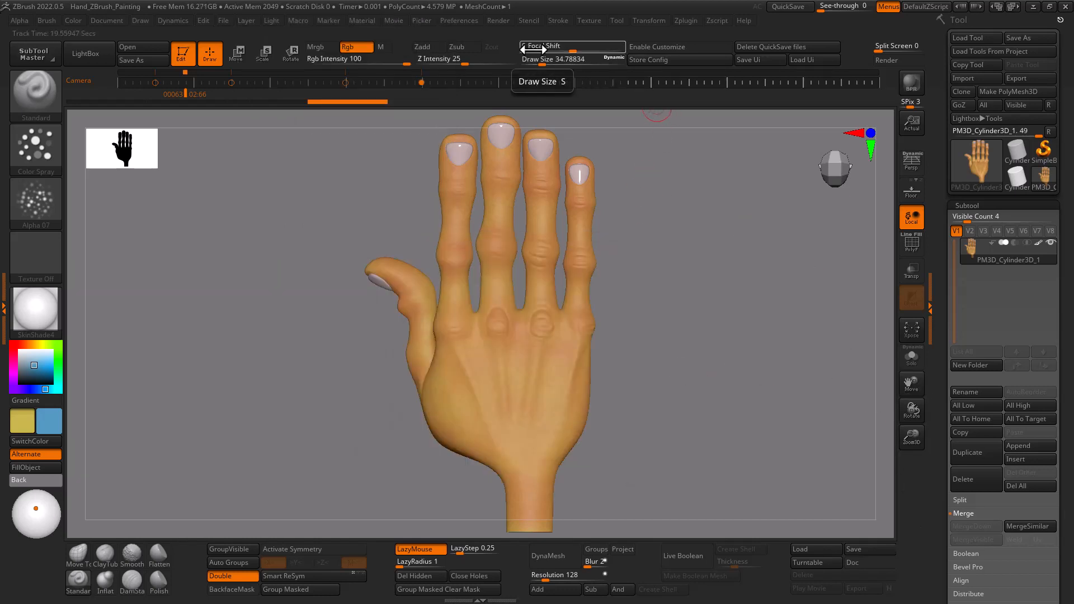
left_click(589, 20)
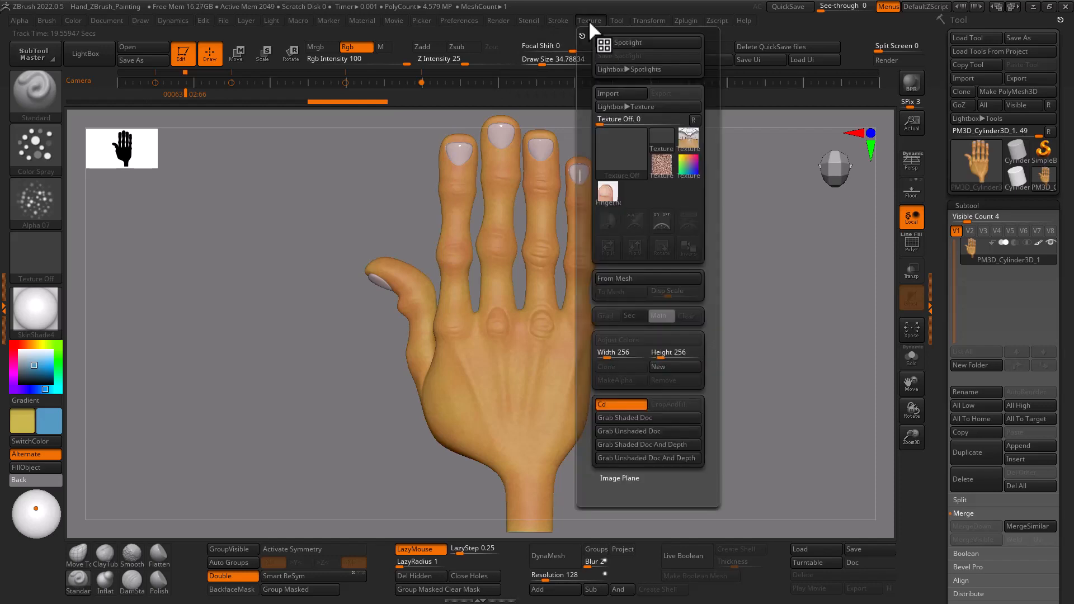
mouse_move(609, 199)
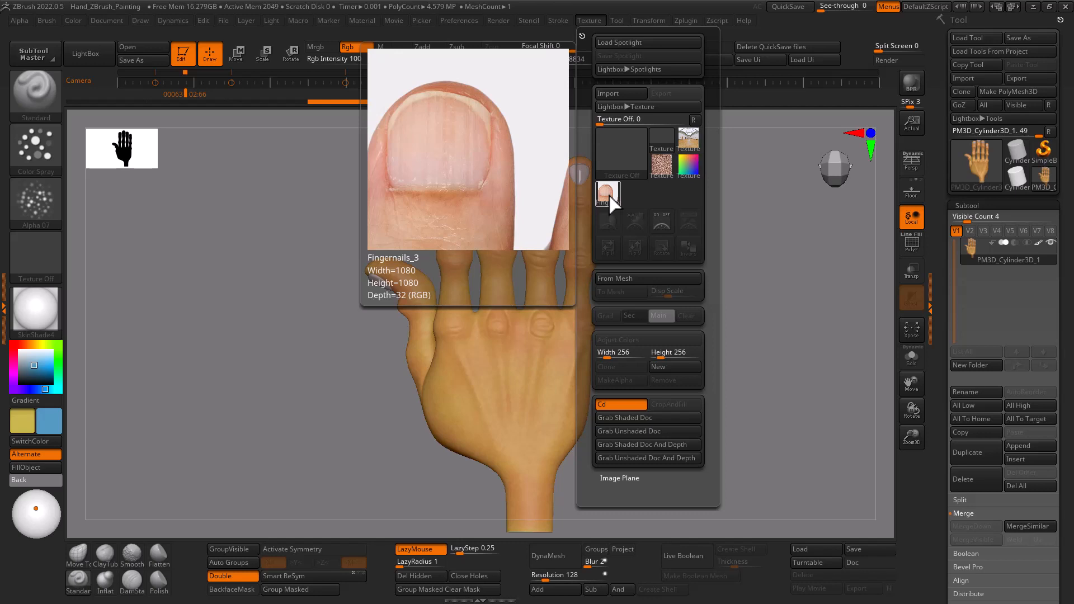
left_click(609, 195)
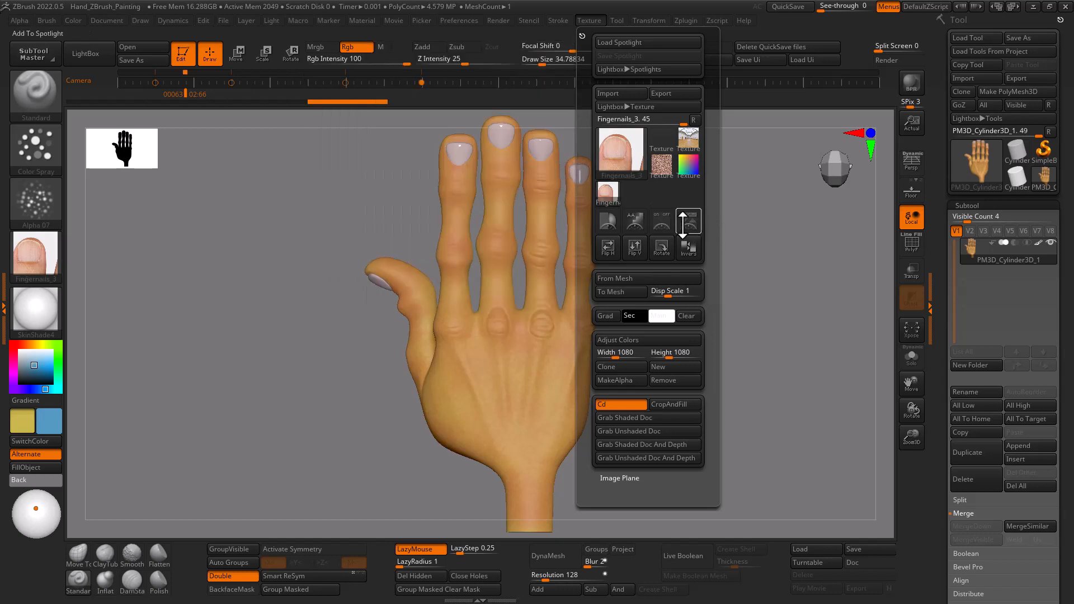
- Try flipping the Fingernails_3 texture horizontally and vertically and rotating it in 90-degree turns, restoring its original orientation
left_click(608, 244)
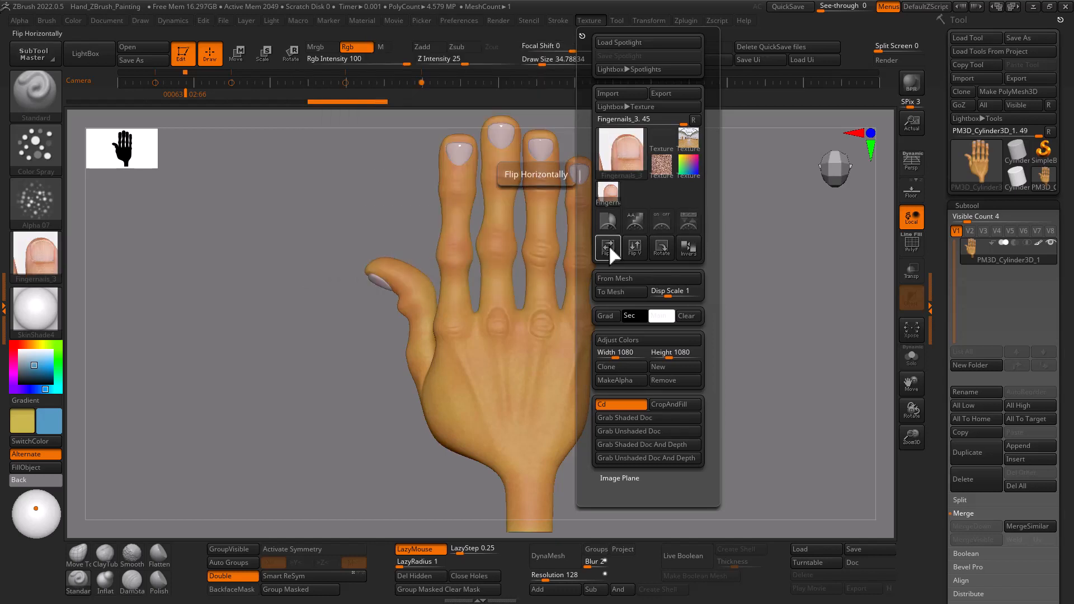
left_click(609, 244)
left_click(633, 246)
left_click(633, 247)
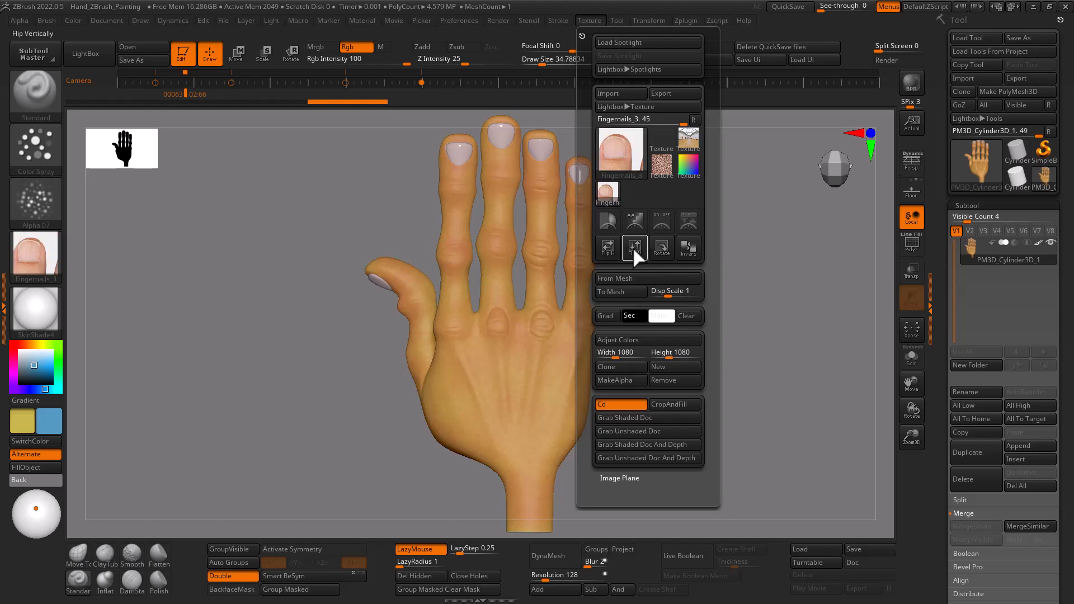
left_click(664, 247)
left_click(663, 247)
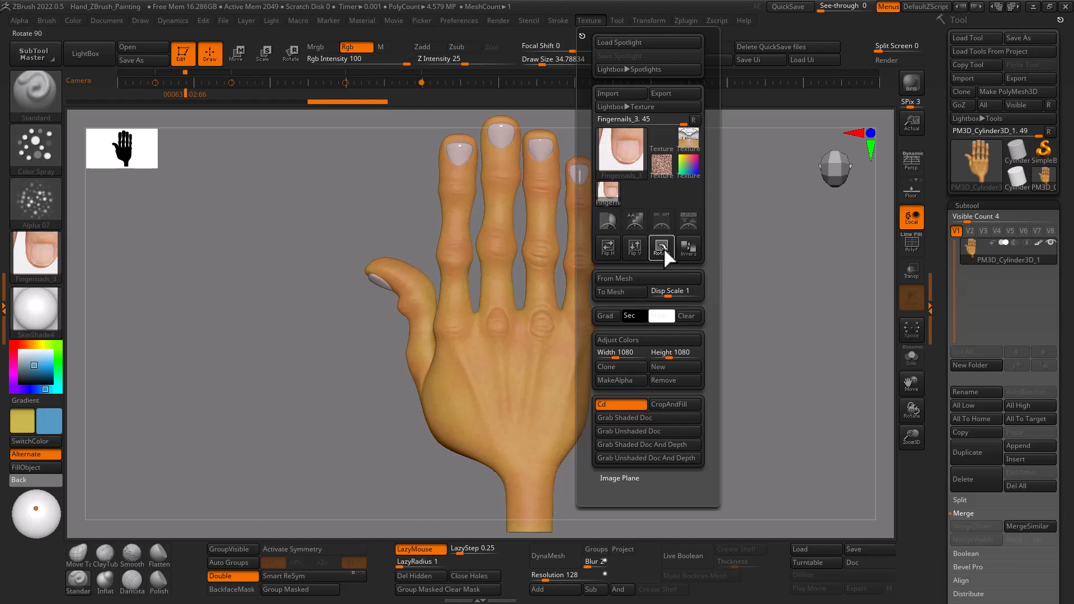
left_click(663, 248)
left_click(663, 247)
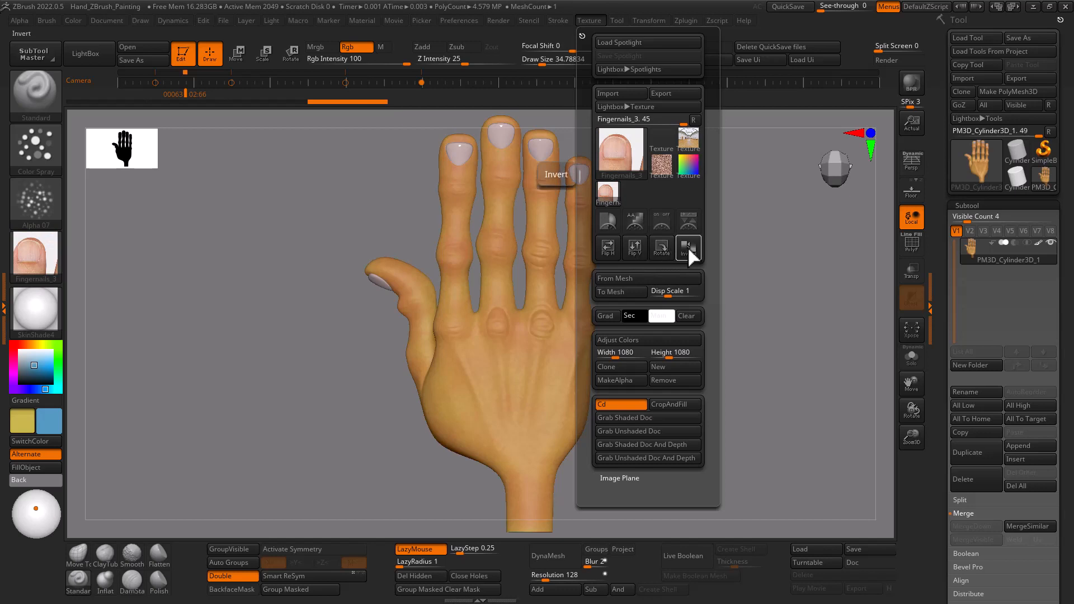
- Invert the colors of the Fingernails_3 texture
left_click(691, 246)
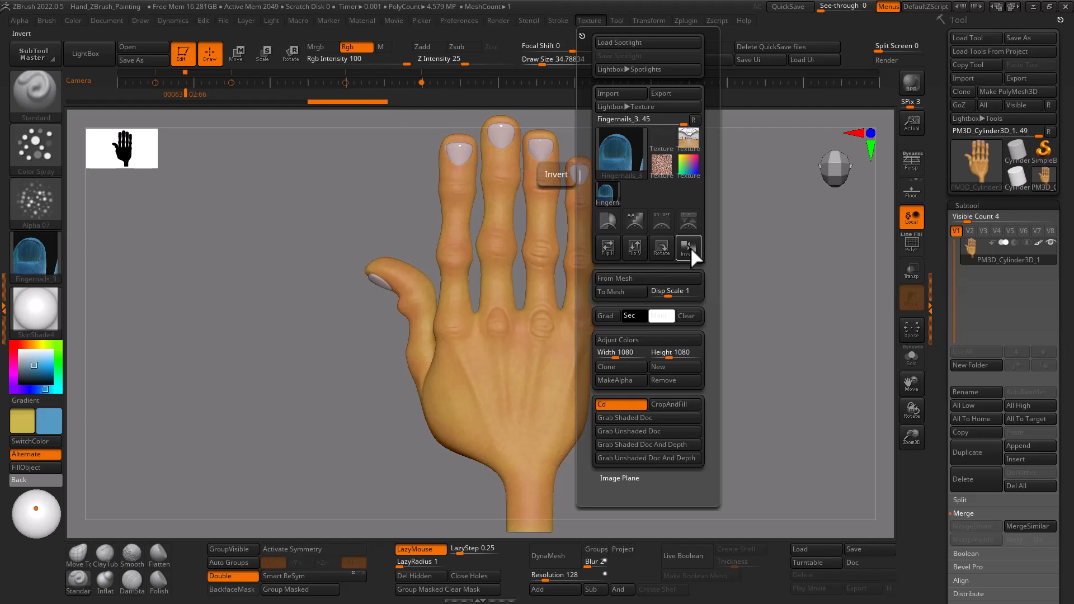
- Restore the Fingernails_3 texture's original colors by inverting it again, and add it to Spotlight
left_click(690, 246)
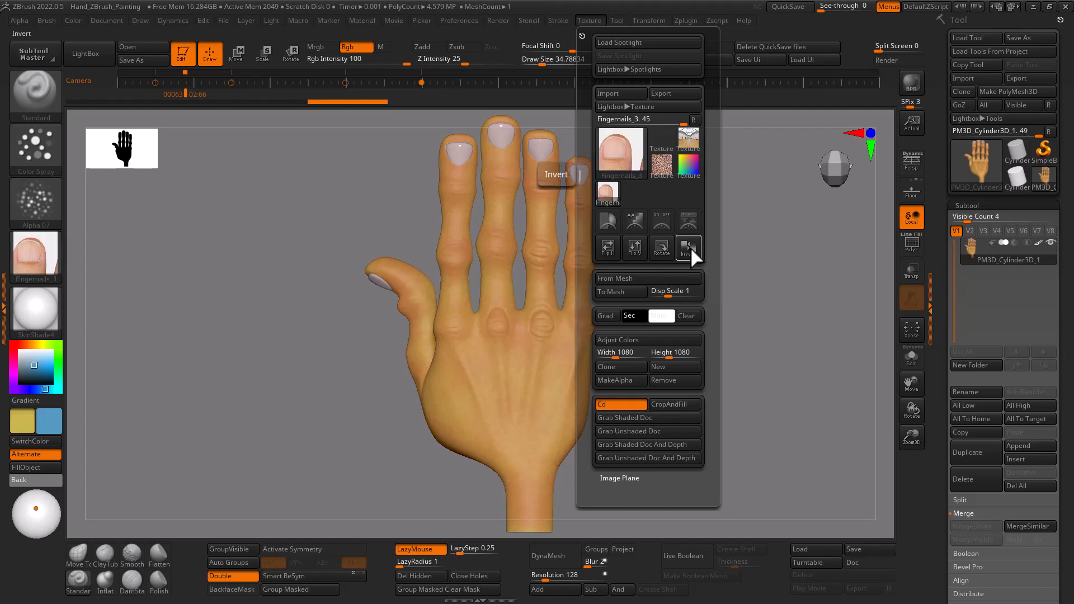
left_click(609, 193)
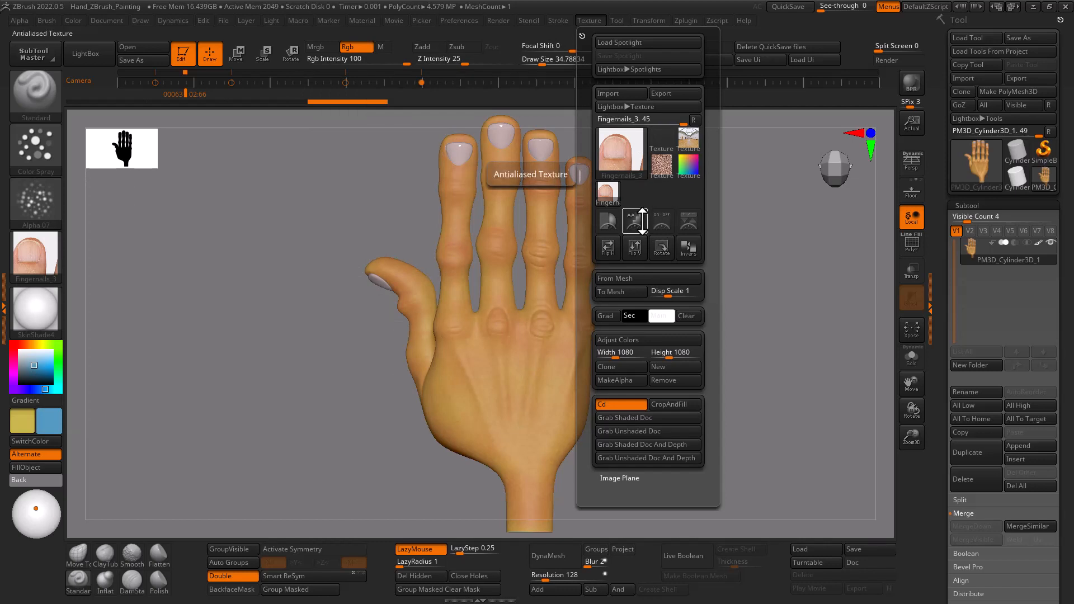
left_click(684, 220)
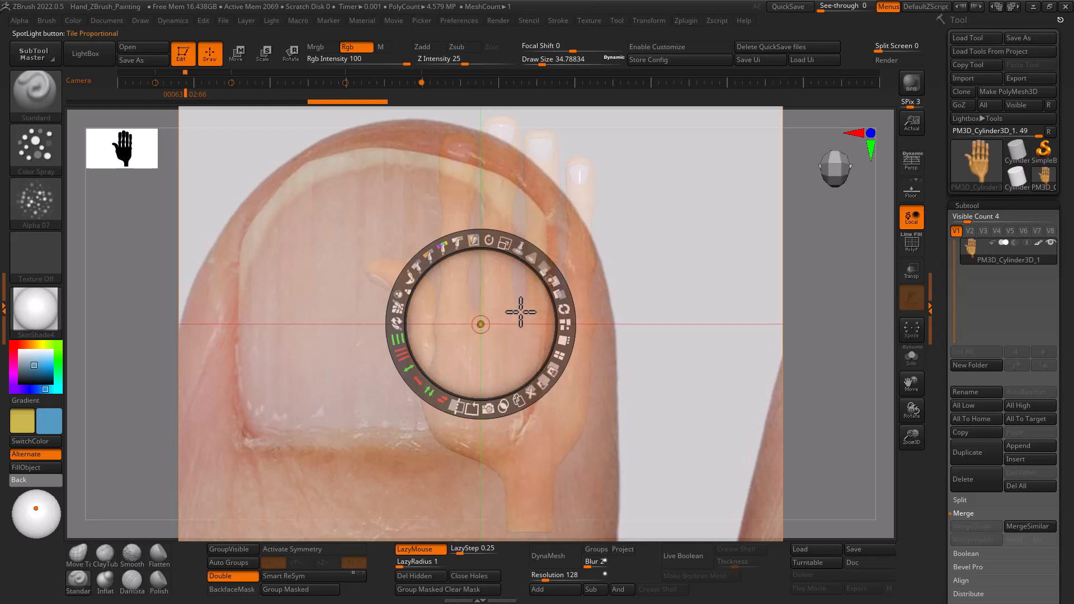
- Reposition the Fingernails_3 image in Spotlight, try centering the dial on different spots of the nail and hand, and hide Spotlight
left_click_drag(519, 310, 388, 316)
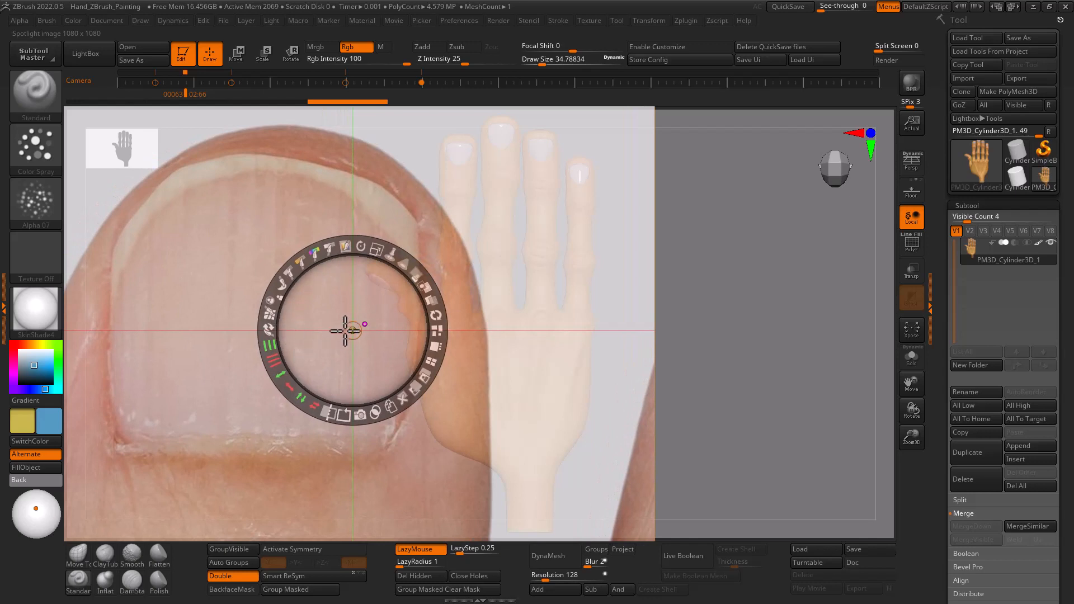
left_click_drag(496, 250, 519, 254)
left_click(201, 202)
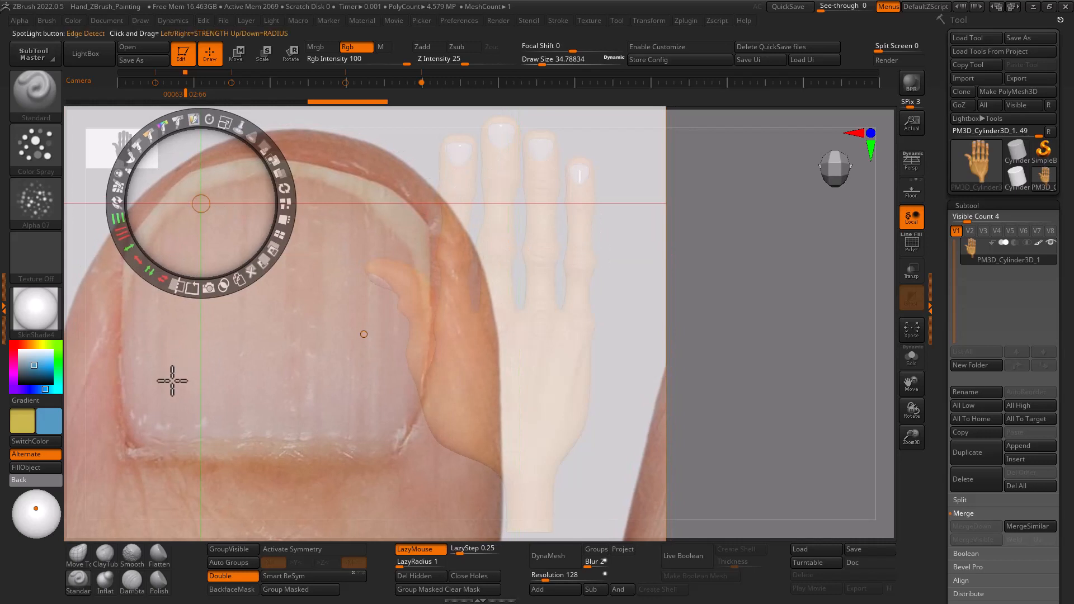
left_click(167, 418)
left_click_drag(431, 388, 439, 387)
left_click(496, 204)
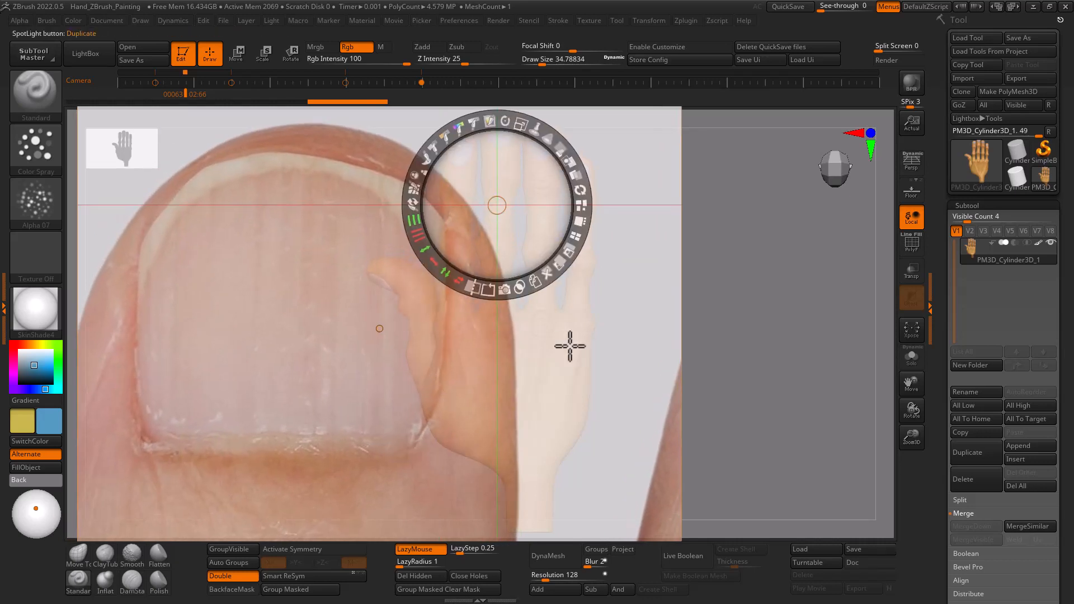
left_click_drag(581, 414, 586, 422)
left_click(238, 377)
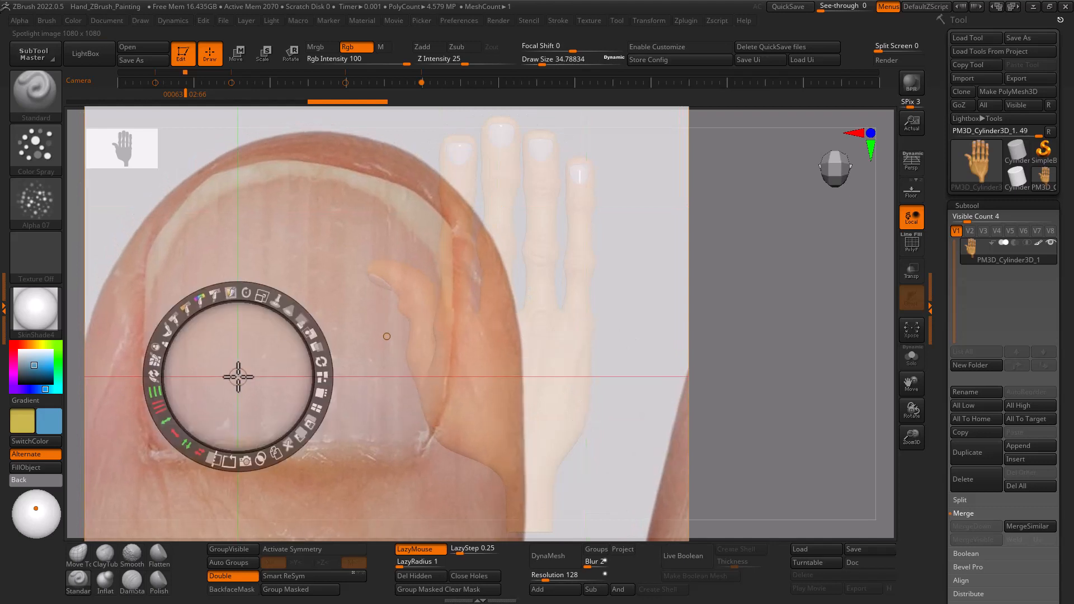
left_click(387, 336)
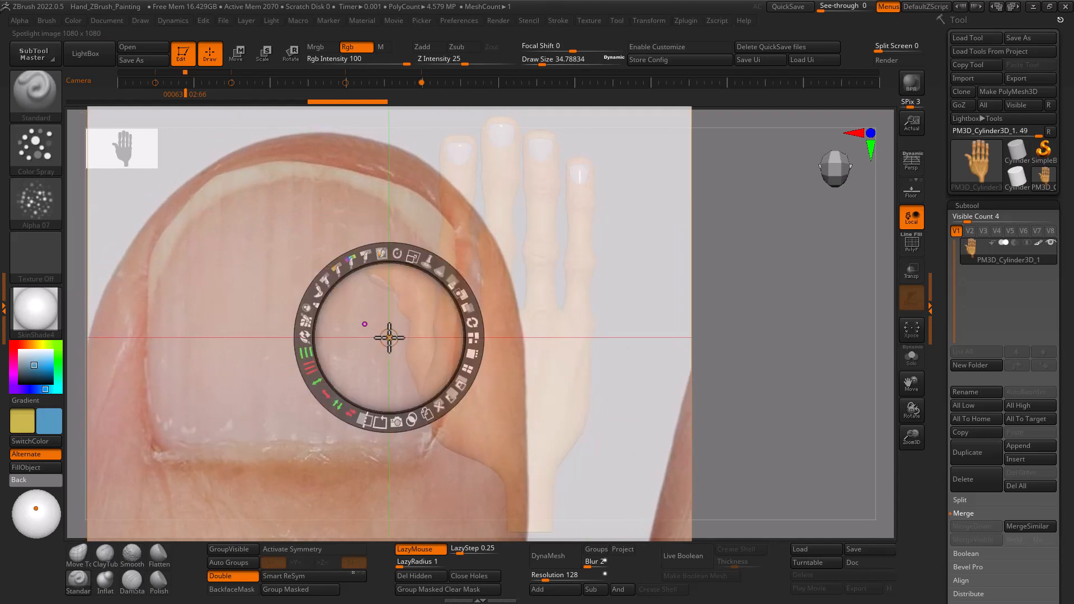
left_click(534, 231)
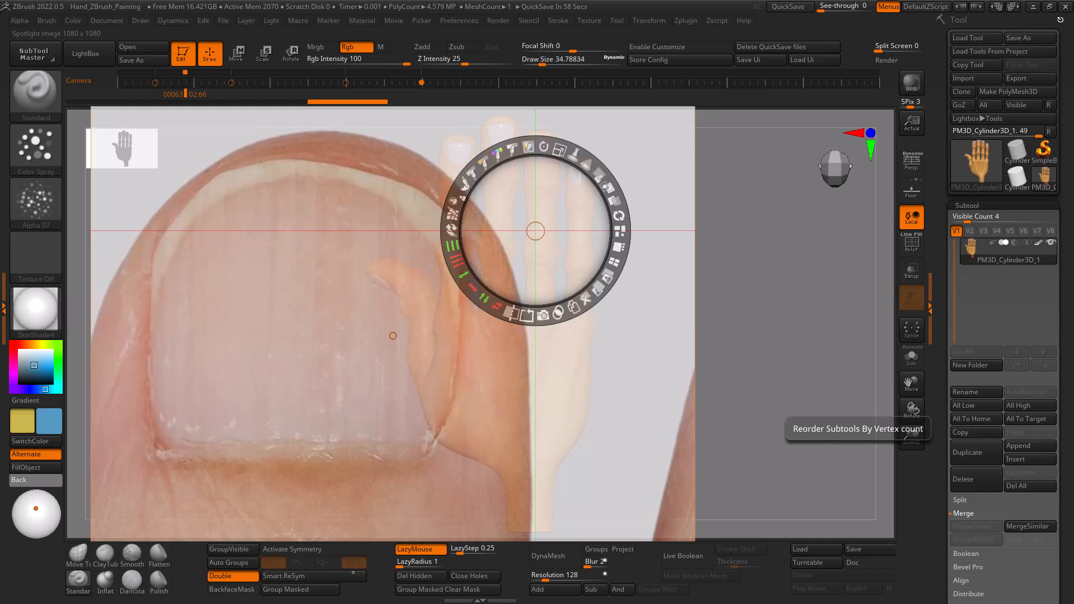
key("shift+z")
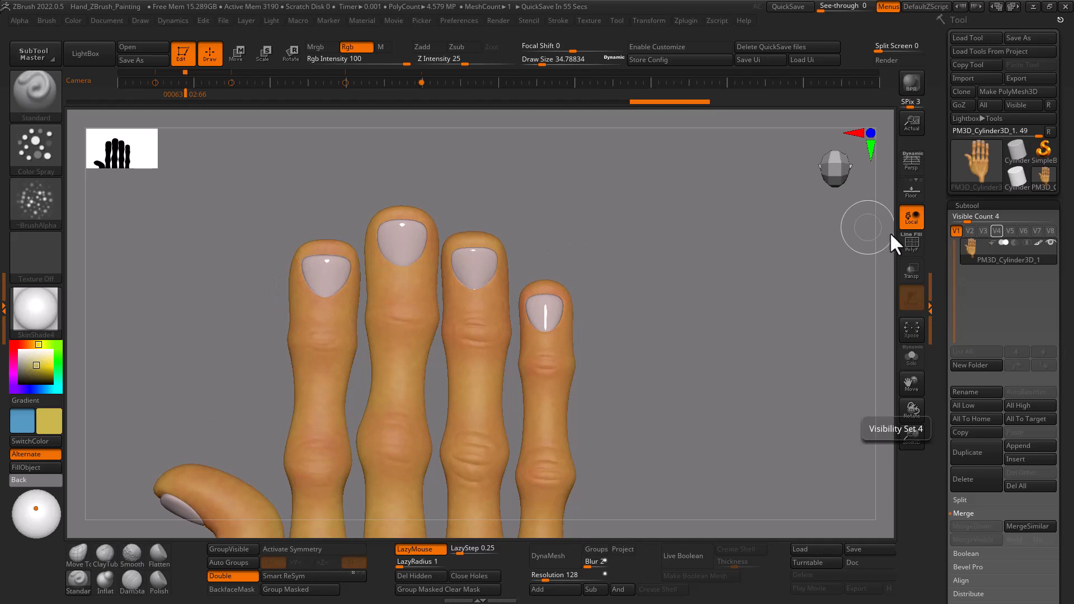
- Show the hand's polygroup colors without wireframe lines and isolate the fingernail polygroup
left_click(911, 243)
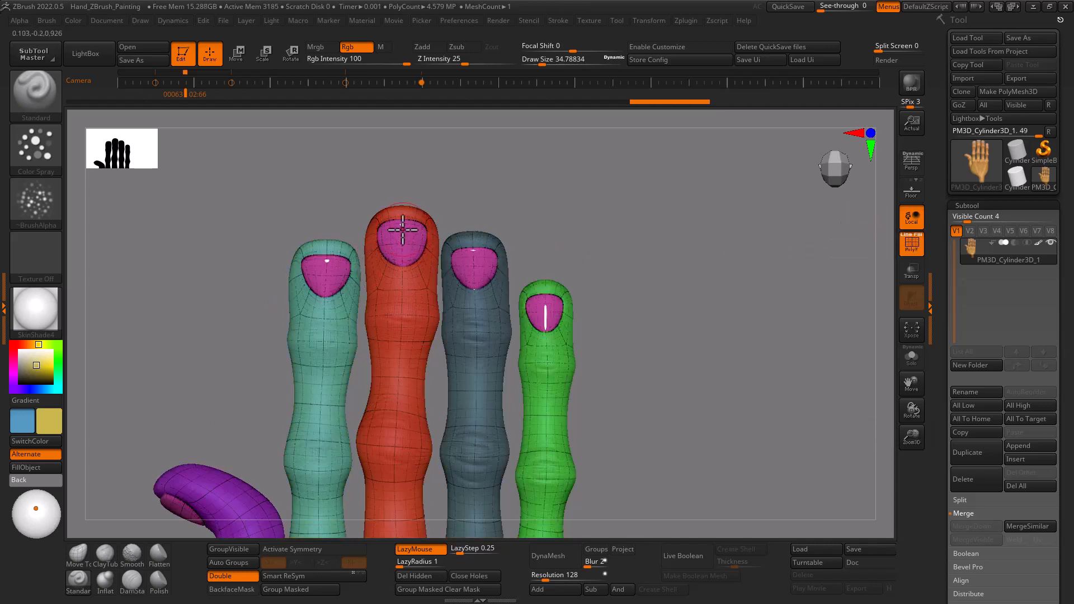
left_click(913, 242)
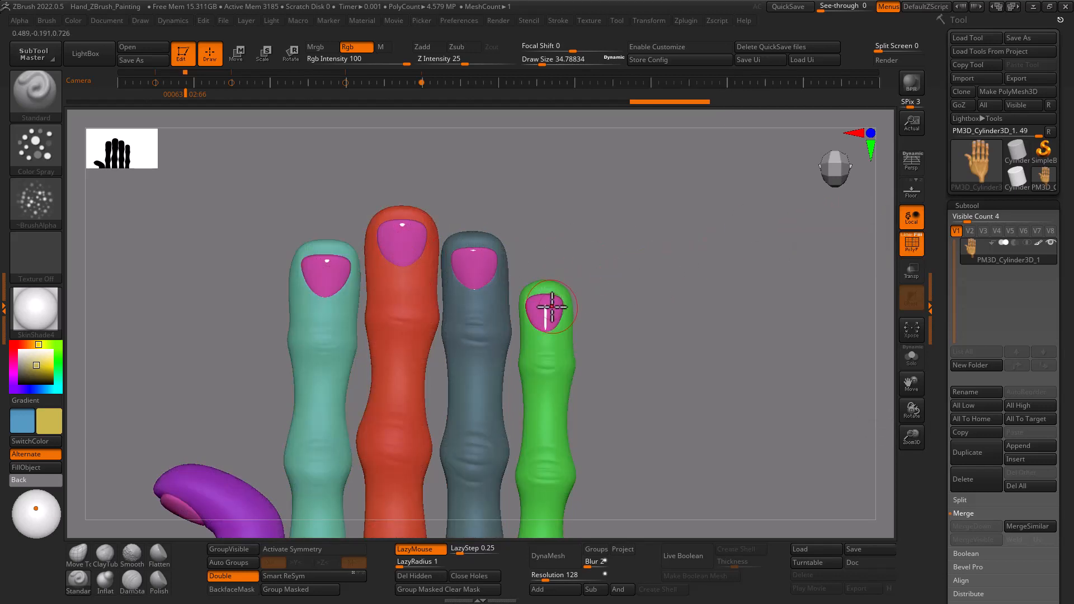
key("ctrl+shift")
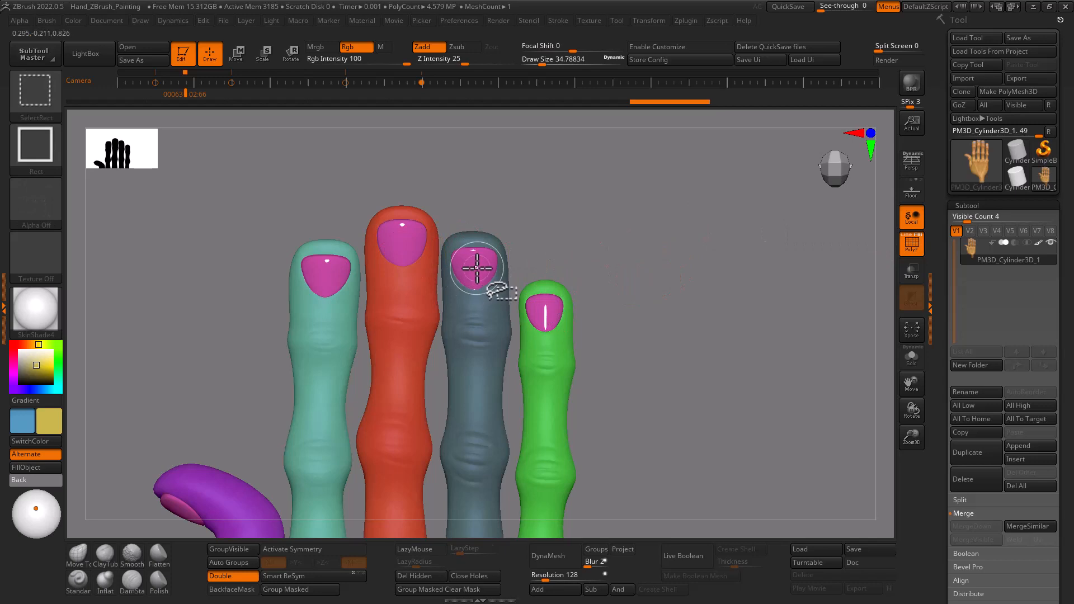
left_click(476, 267, "ctrl+shift")
key("l")
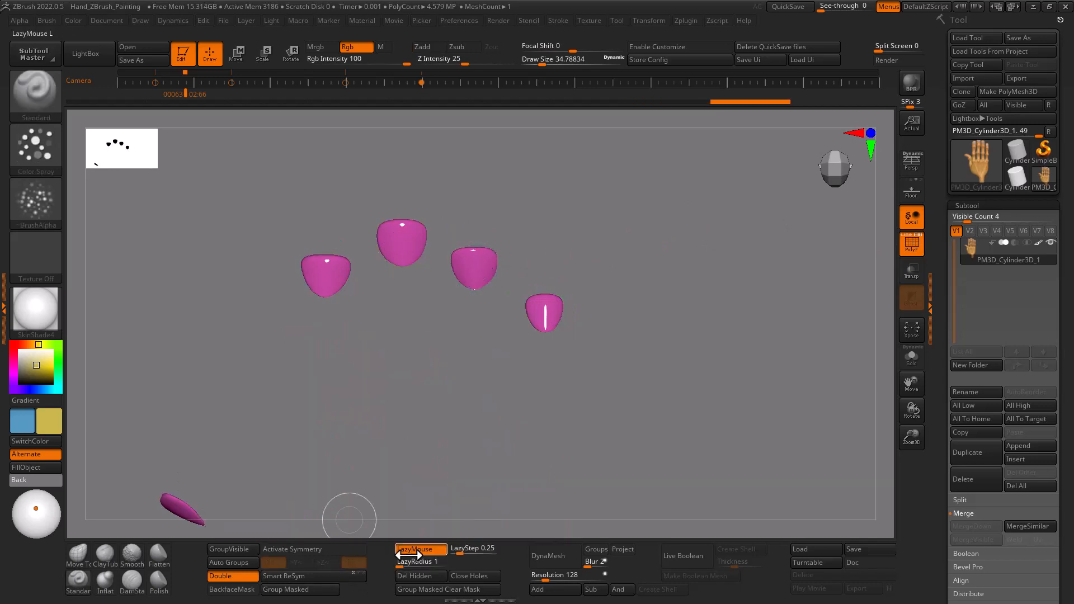
- Group the visible fingernails into one new polygroup, regrouping them repeatedly until they get a teal-green color
left_click(237, 550)
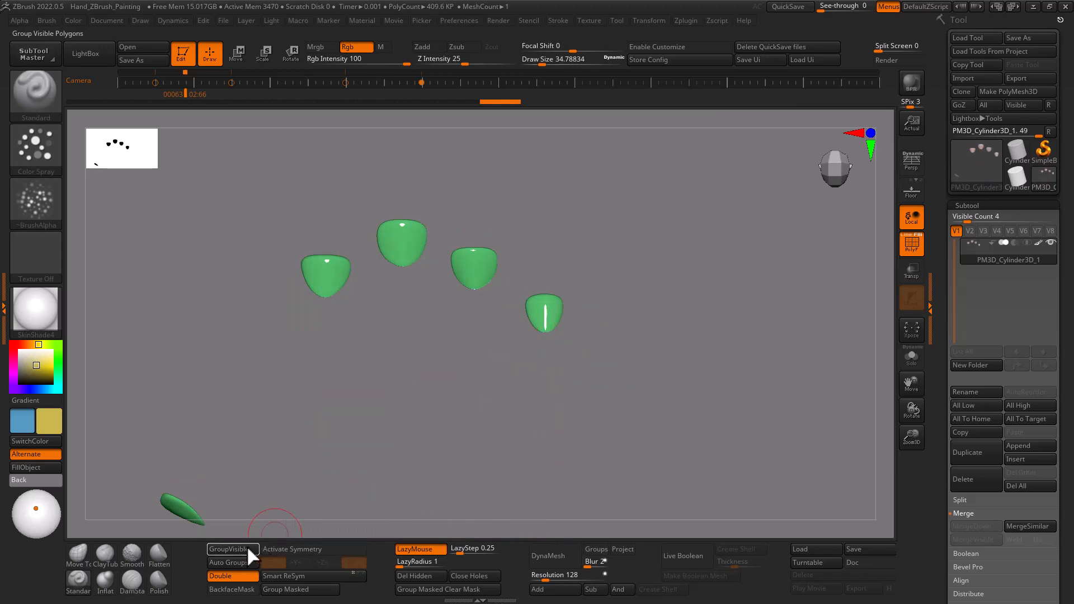
left_click(246, 549)
left_click(247, 549)
left_click(247, 548)
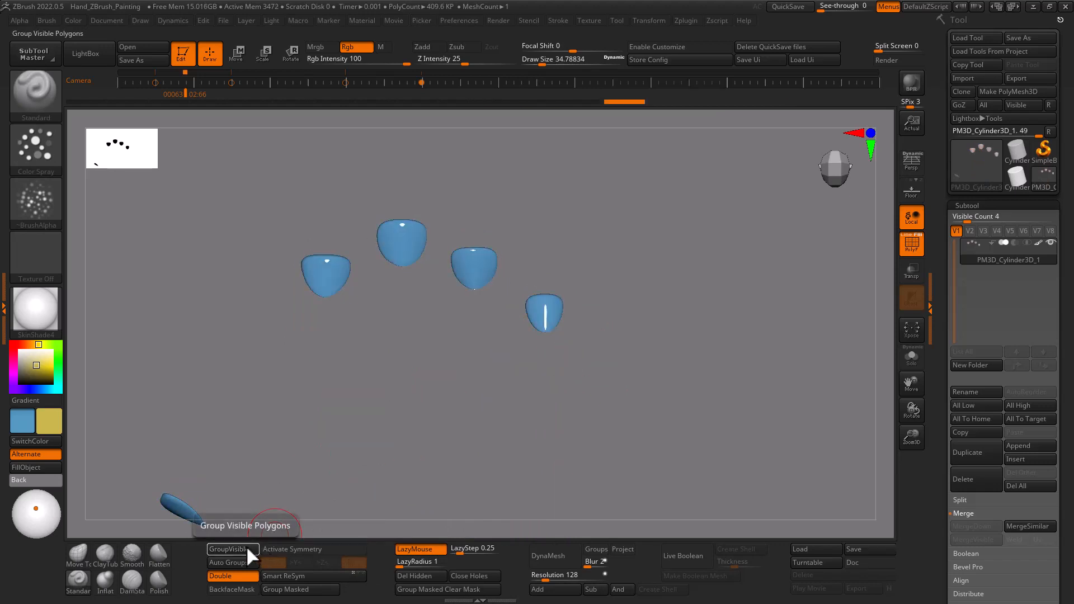
left_click(247, 548)
left_click(247, 548)
left_click(246, 548)
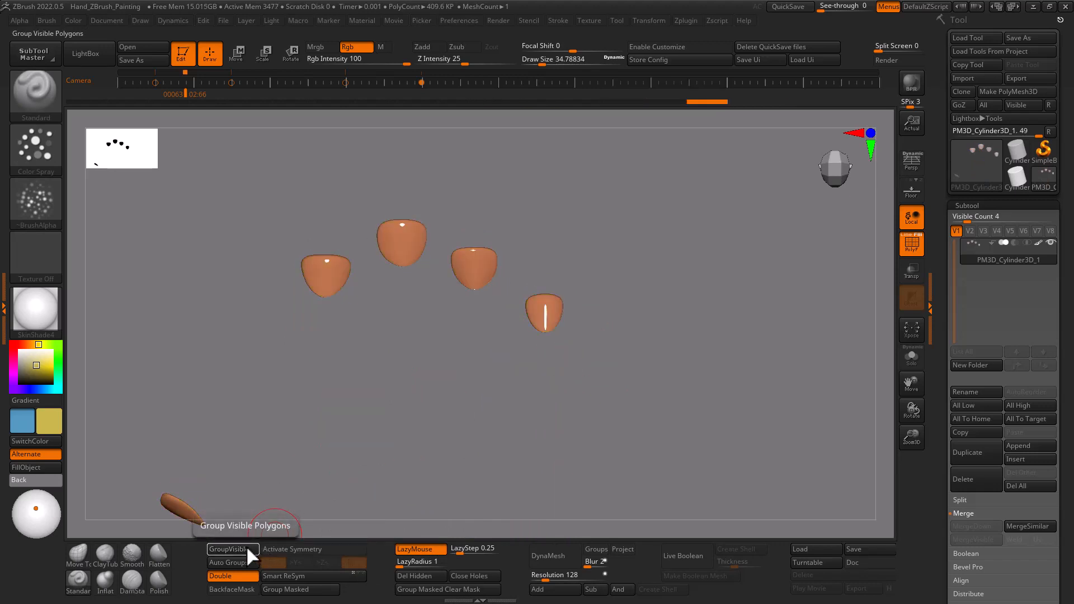
left_click(246, 547)
left_click(246, 548)
left_click(246, 549)
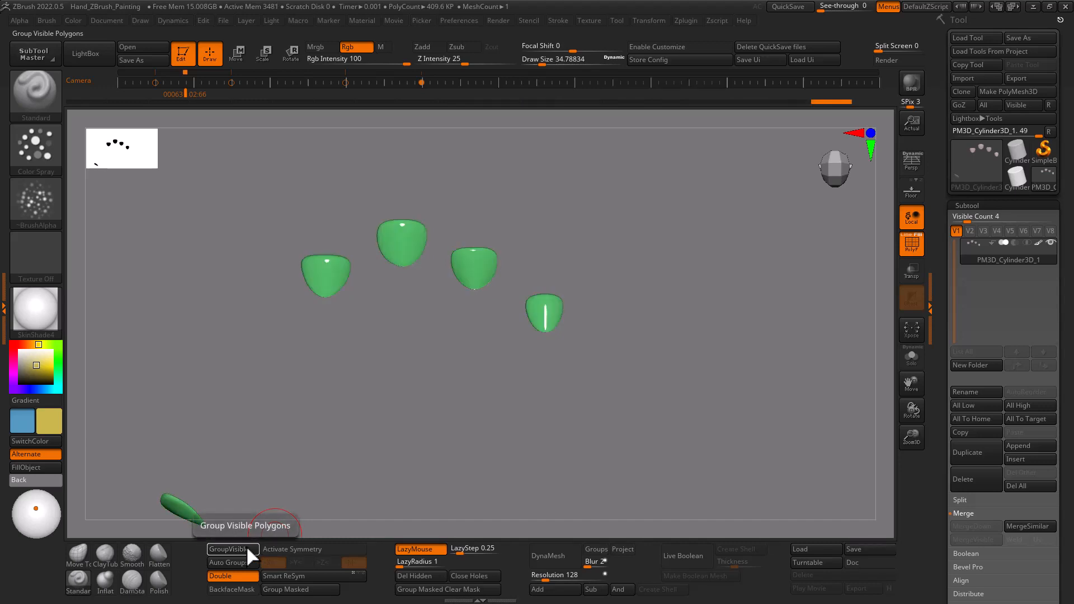
left_click(246, 548)
left_click(246, 548)
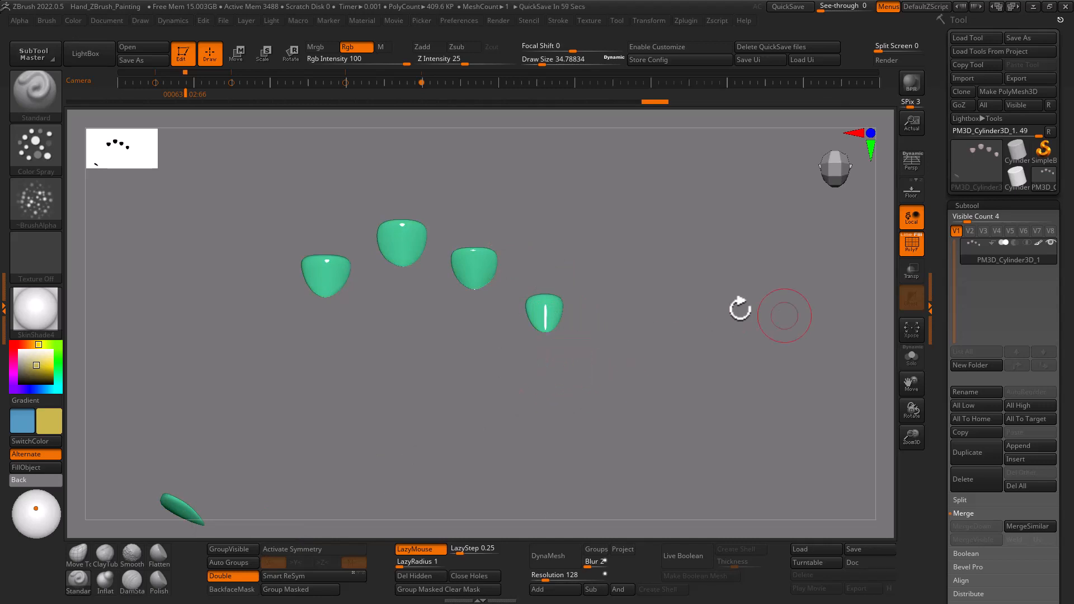
left_click_drag(671, 291, 641, 295)
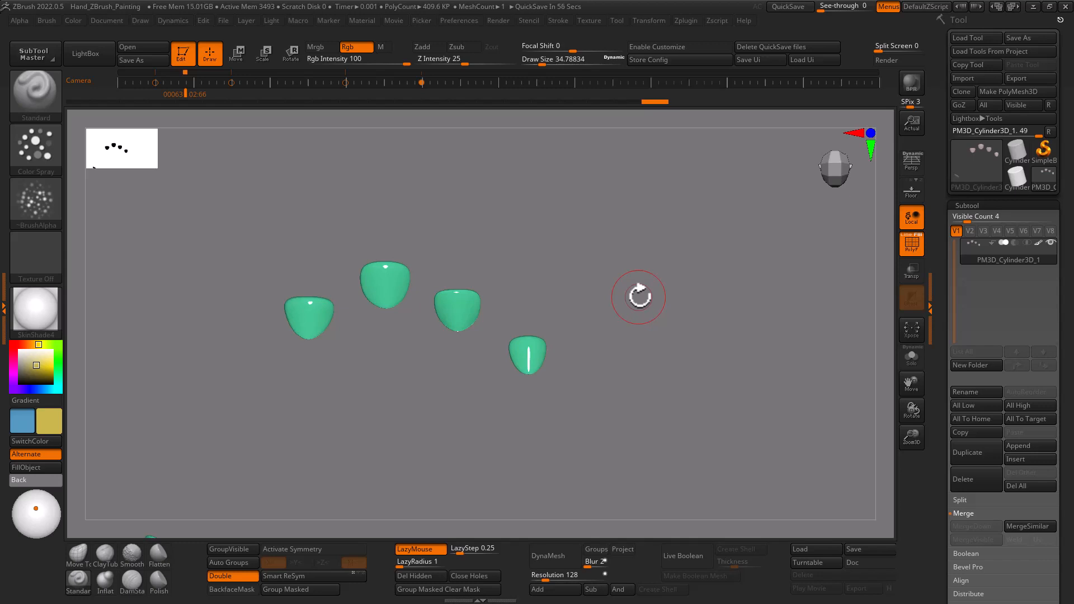
- Import Fingernails_2.jpg from the RETOPOLOGY EXERCISE PROJECT's sourceimages folder as a texture and check it among the available textures
left_click(588, 20)
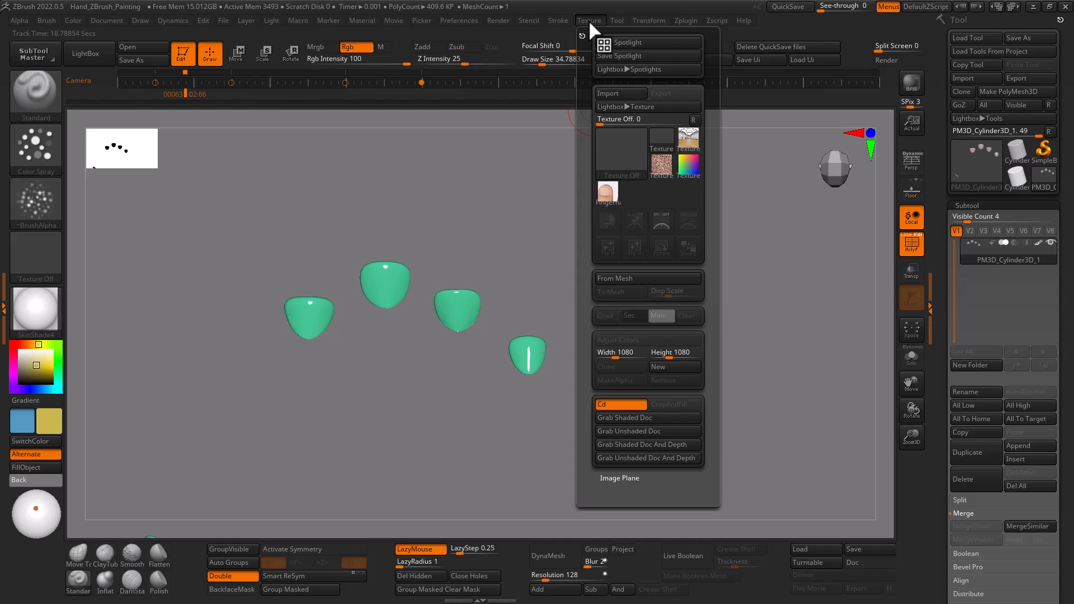
left_click(622, 93)
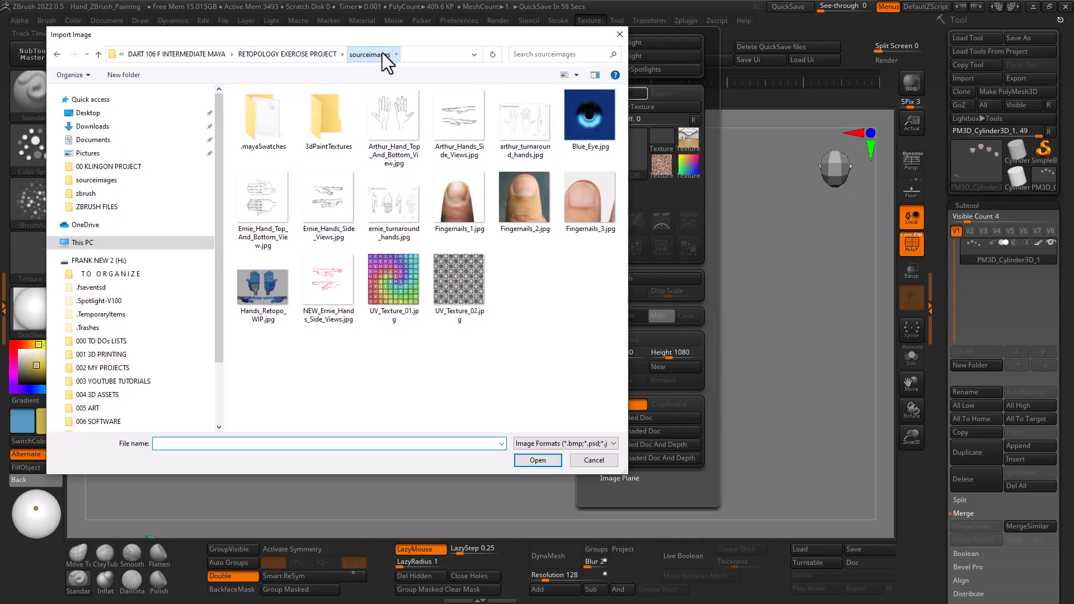
left_click(185, 54)
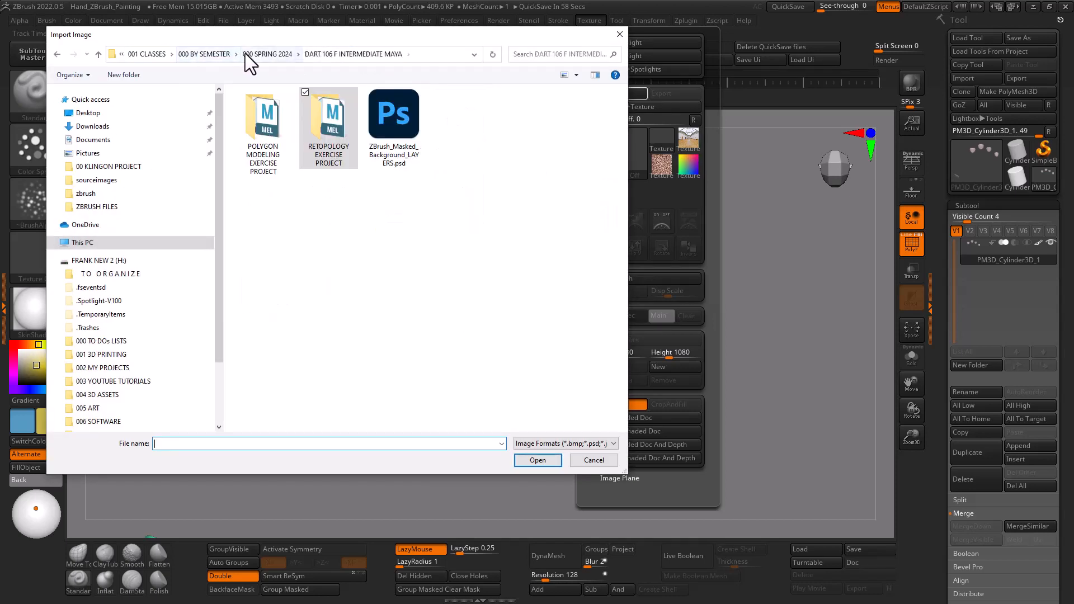
double_click(343, 121)
left_click(271, 248)
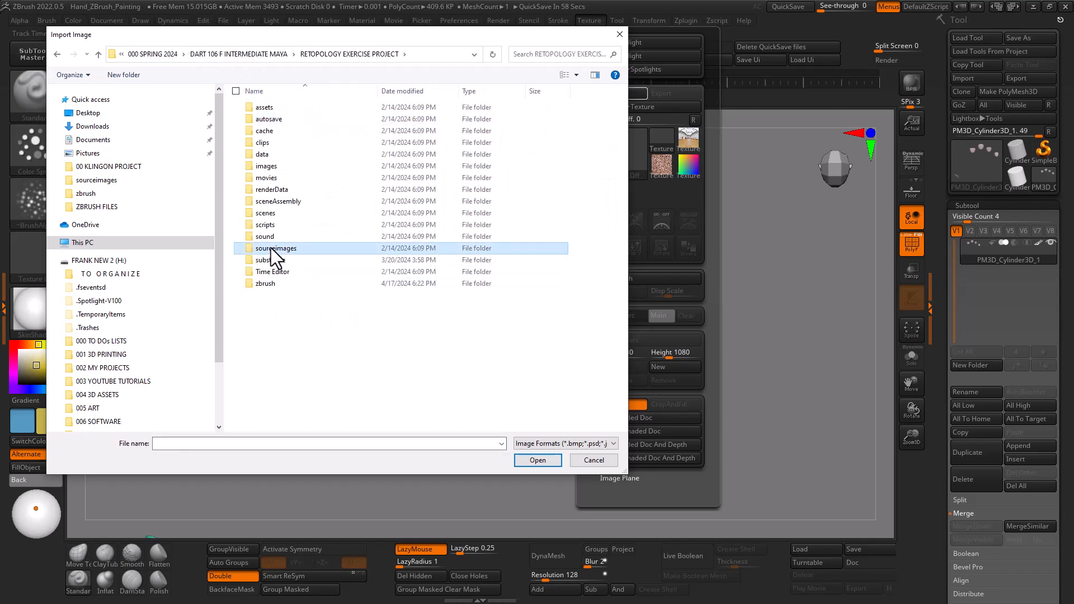
double_click(271, 248)
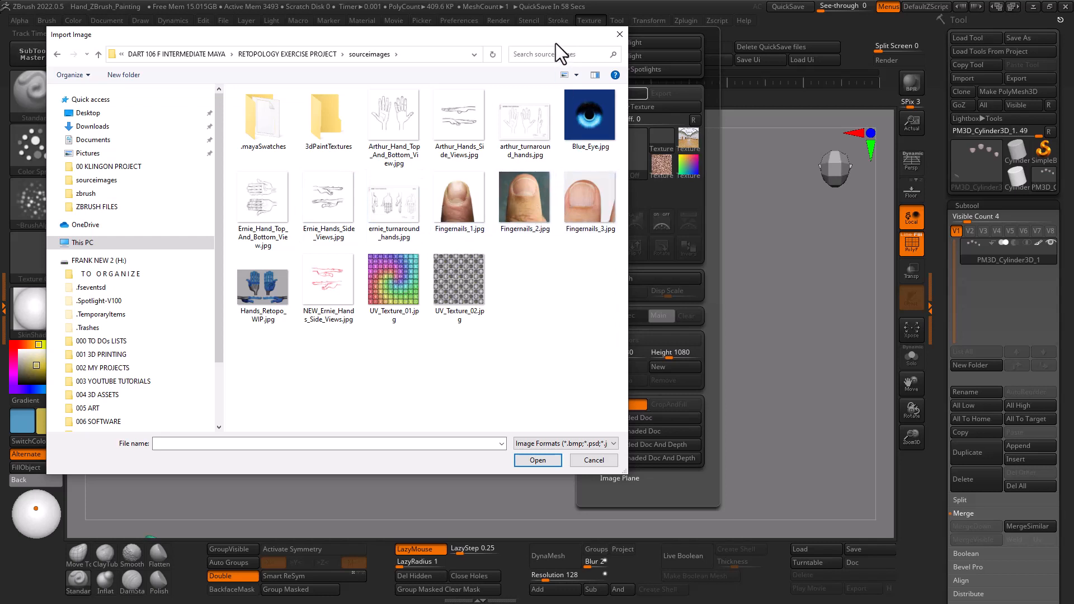
left_click_drag(551, 40, 508, 24)
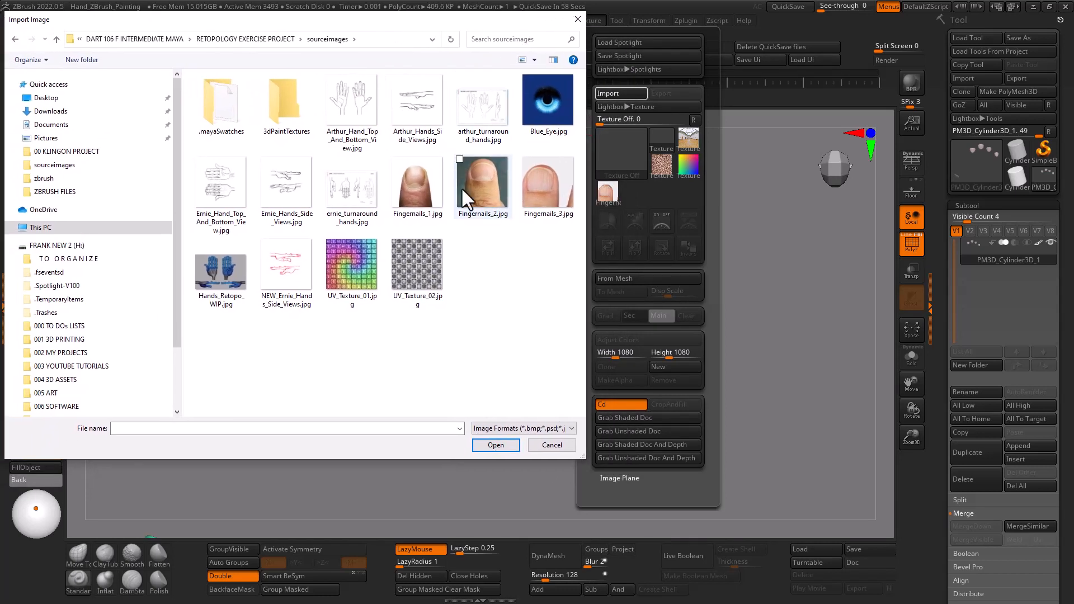
left_click(478, 185)
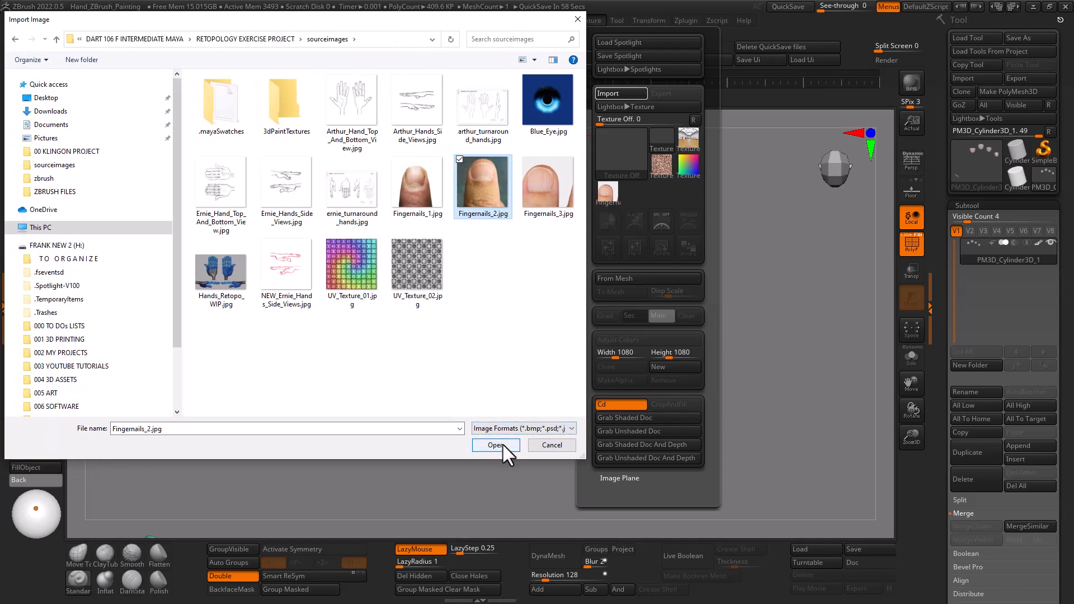
left_click(502, 445)
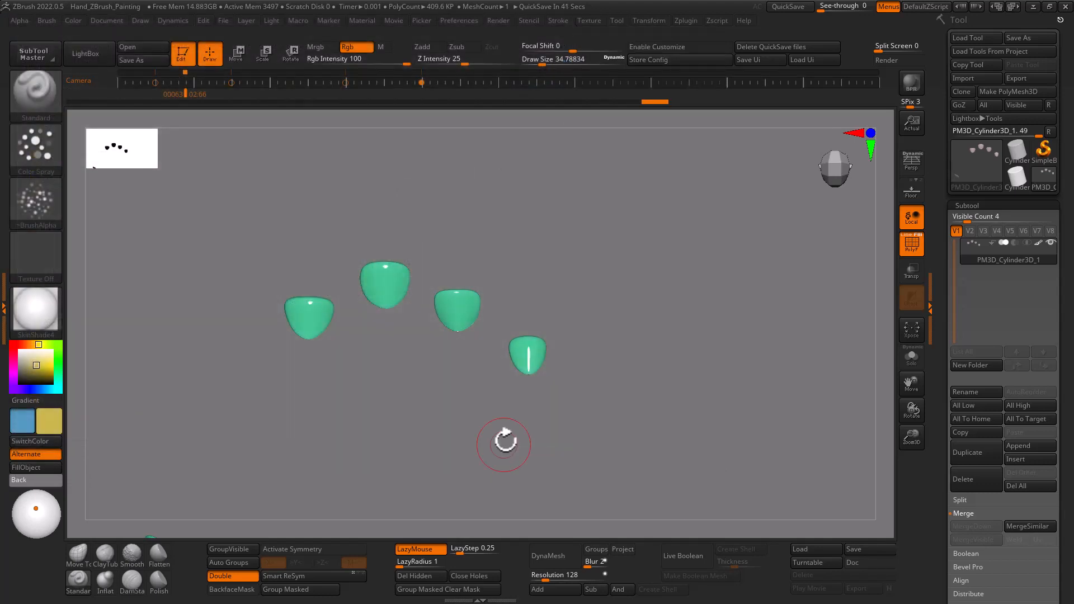
left_click(32, 251)
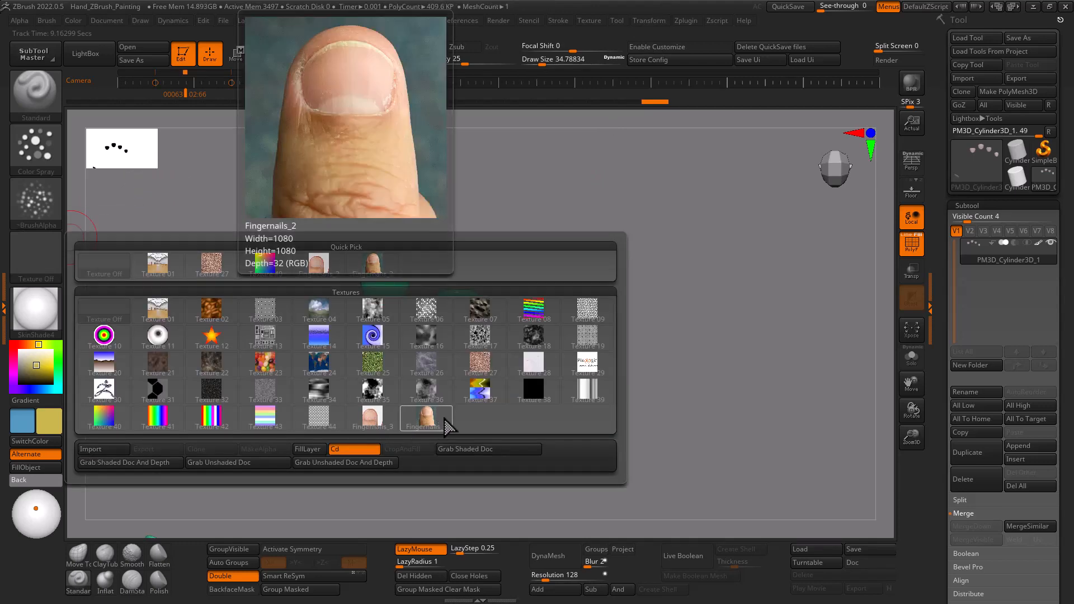
mouse_move(396, 417)
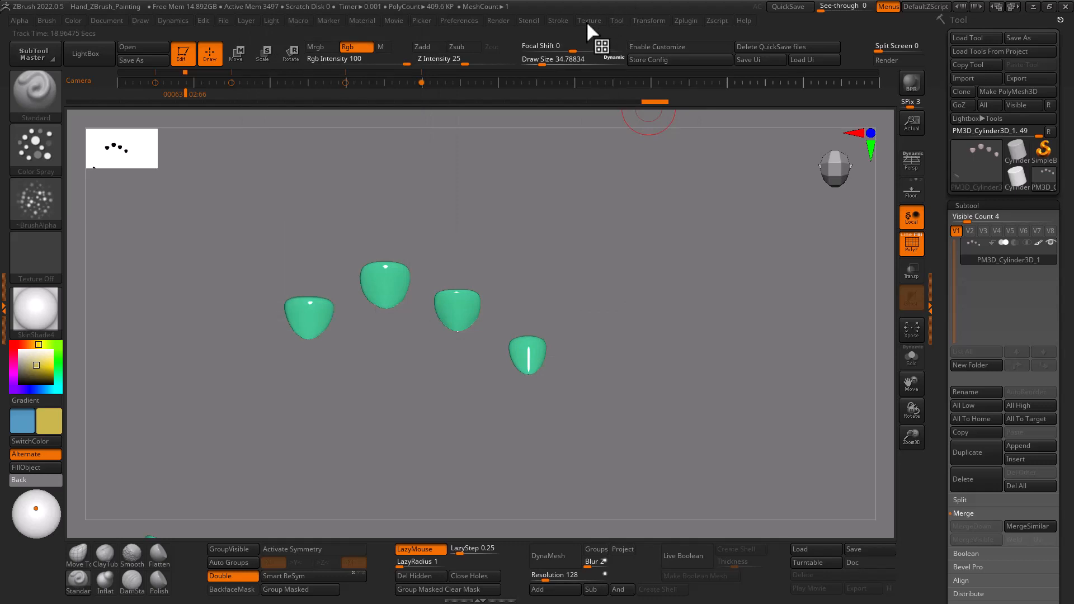
- Import Fingernails_1.jpg from the sourceimages folder as a texture and display the available textures
left_click(43, 246)
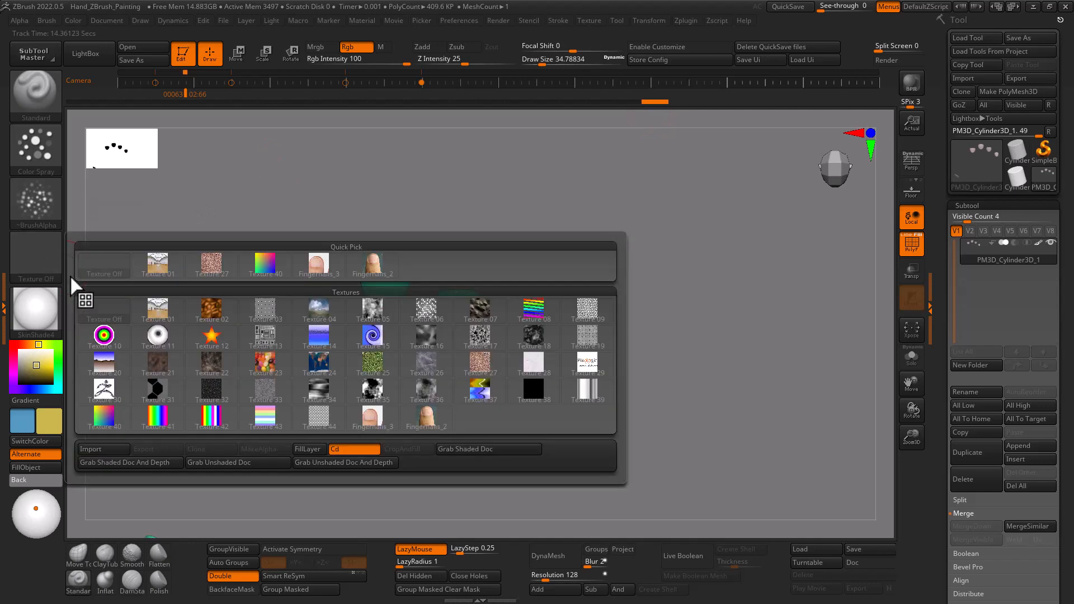
left_click(112, 448)
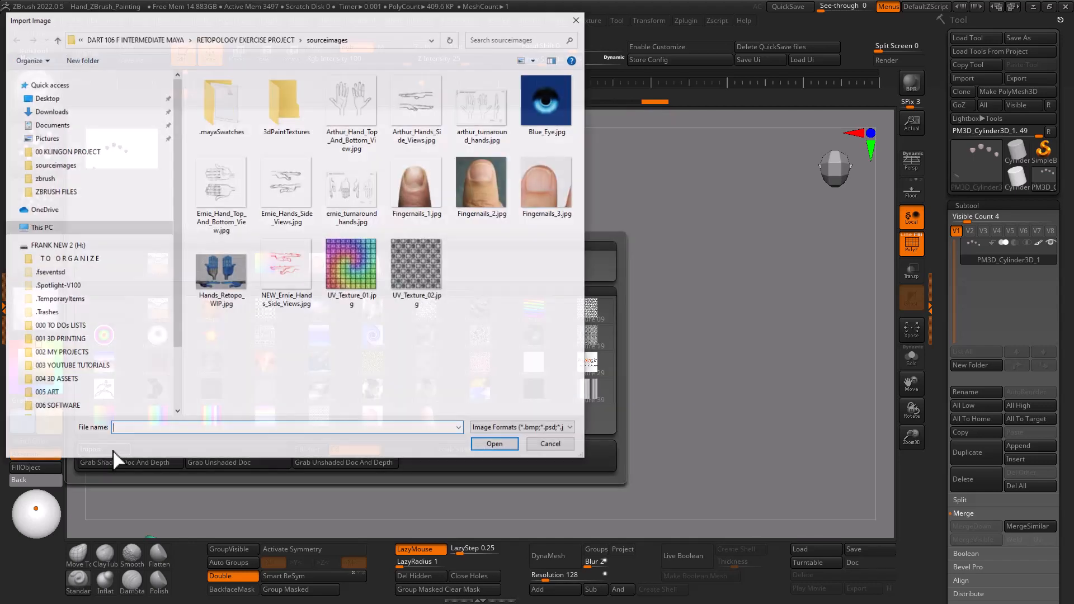
left_click(410, 175)
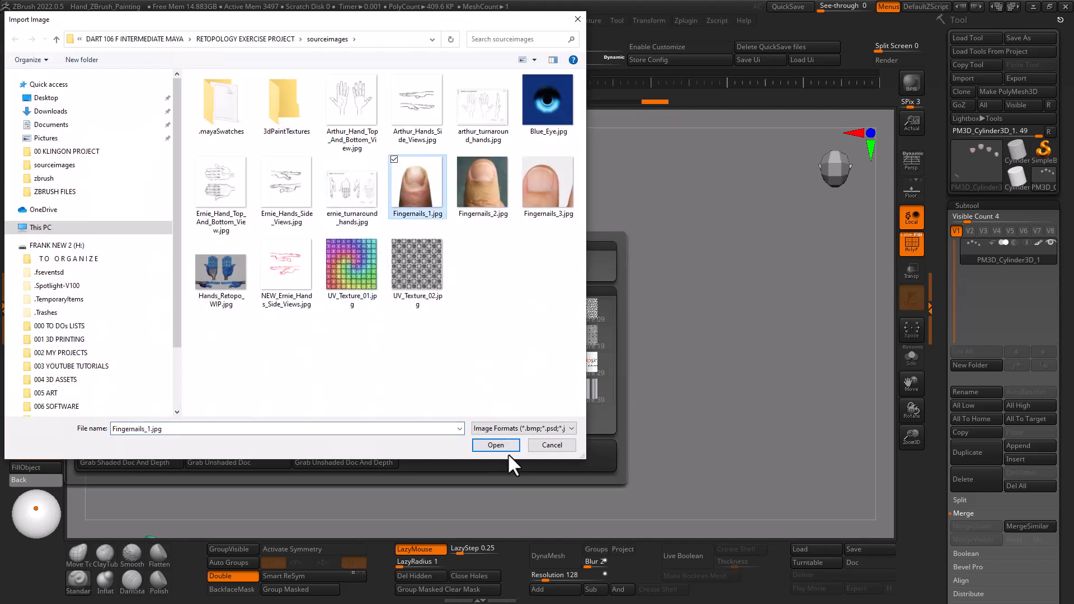
left_click(508, 445)
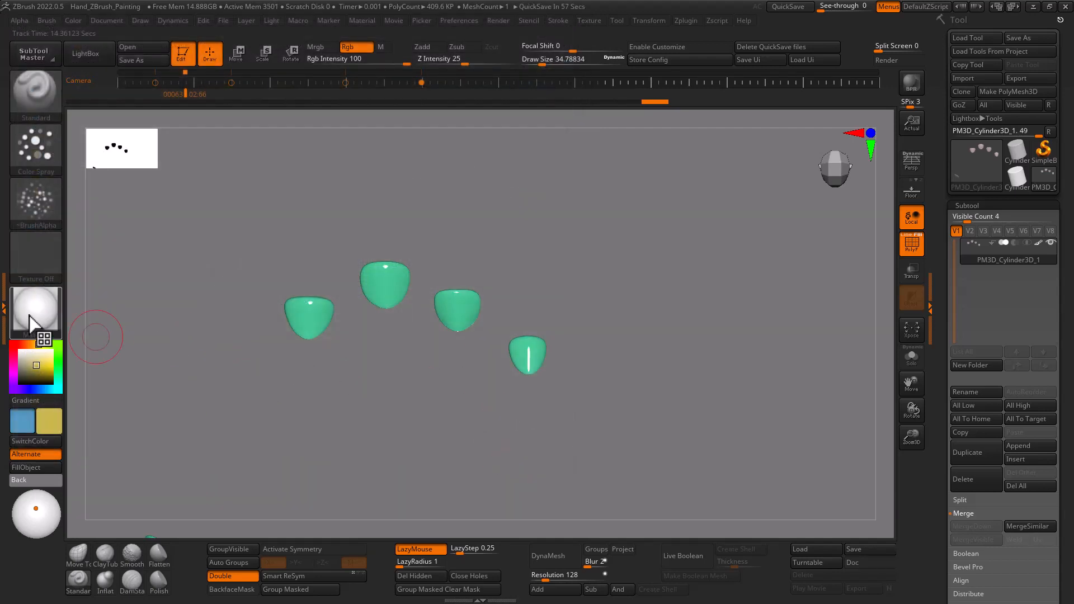
left_click(35, 260)
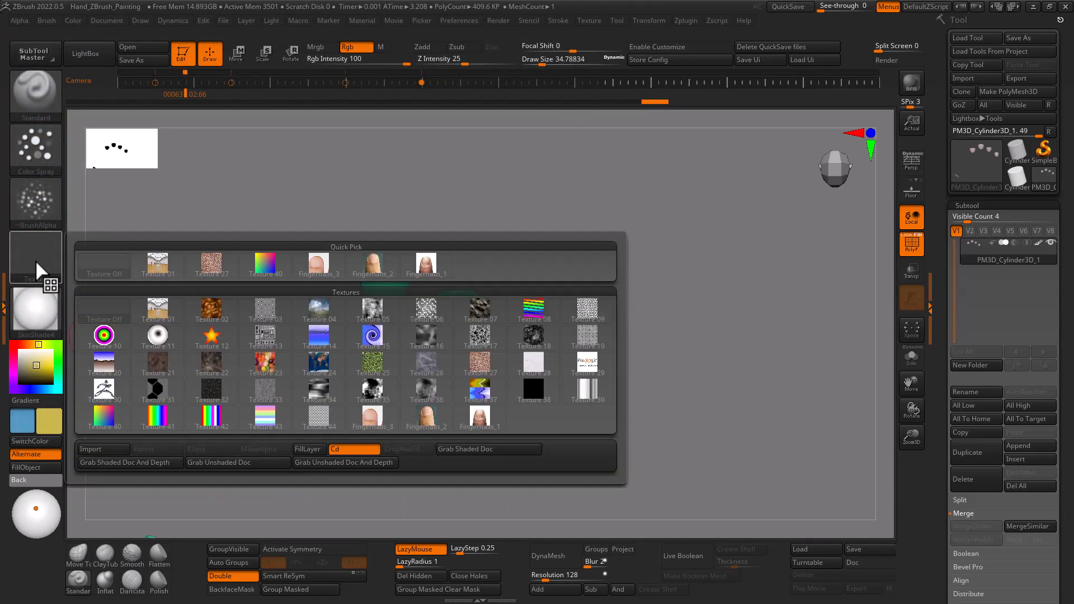
- Add the Fingernails_2 texture to Spotlight
left_click(584, 21)
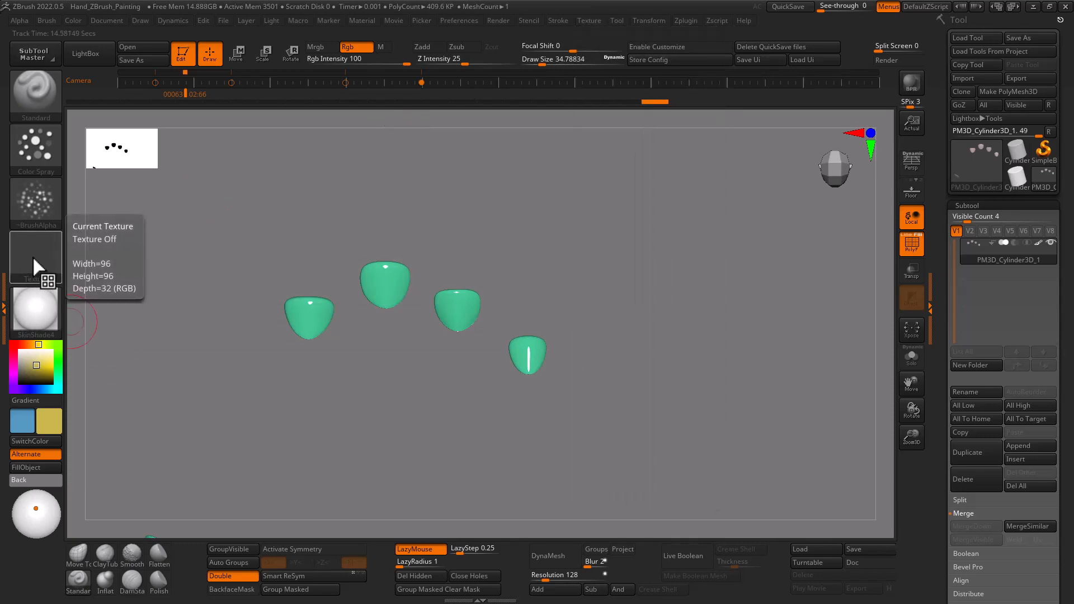
left_click(593, 18)
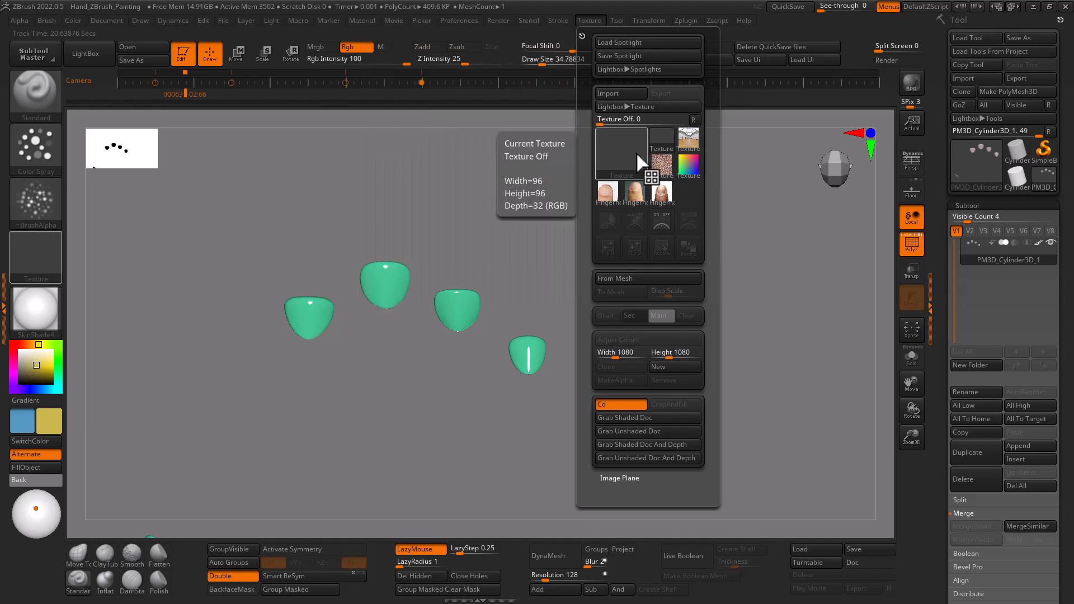
mouse_move(615, 202)
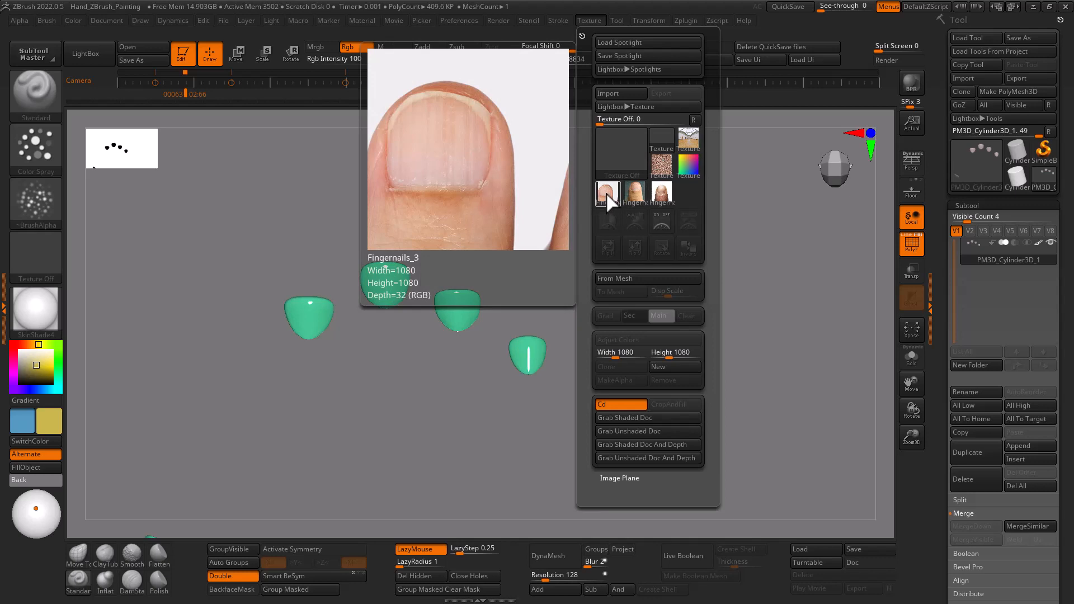
left_click(608, 196)
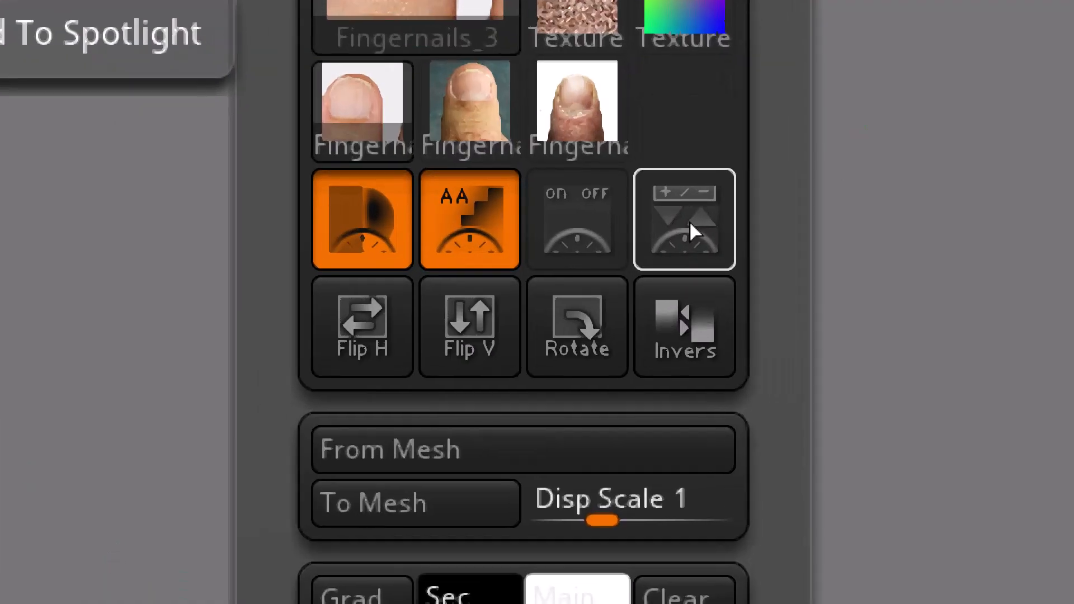
left_click(694, 230)
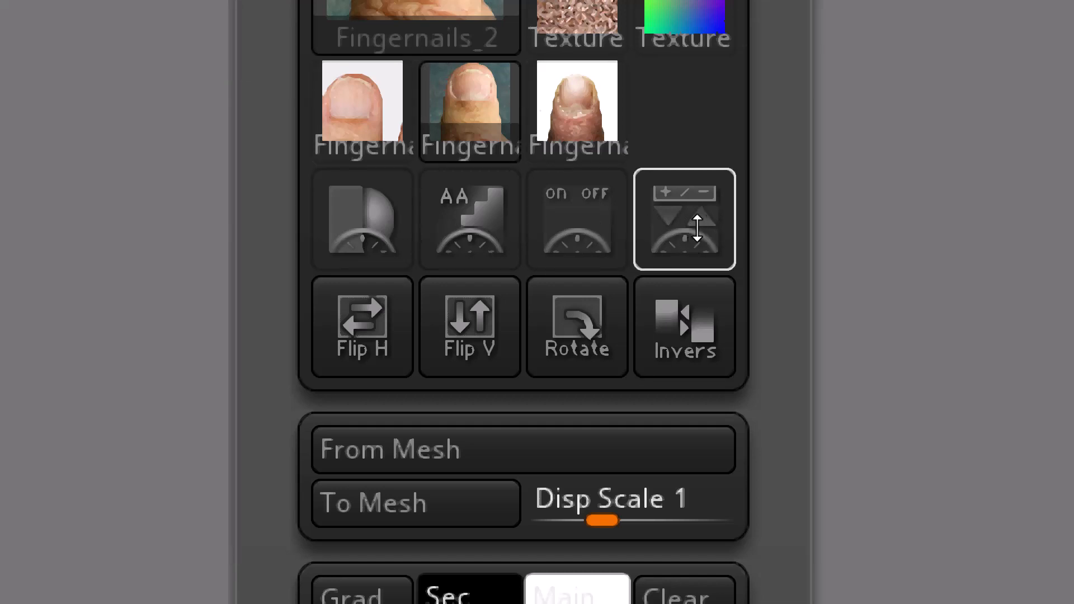
key("shift+z")
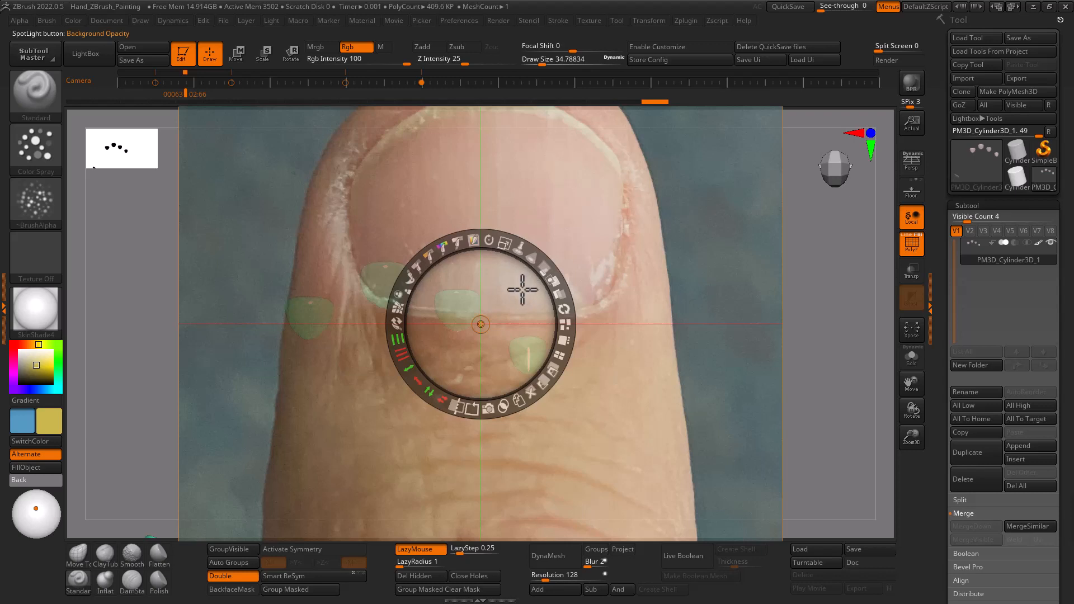
- Shift the Fingernails_2 image and reposition the Spotlight dial at several points around it, ending on the image's center
left_click_drag(520, 288, 446, 290)
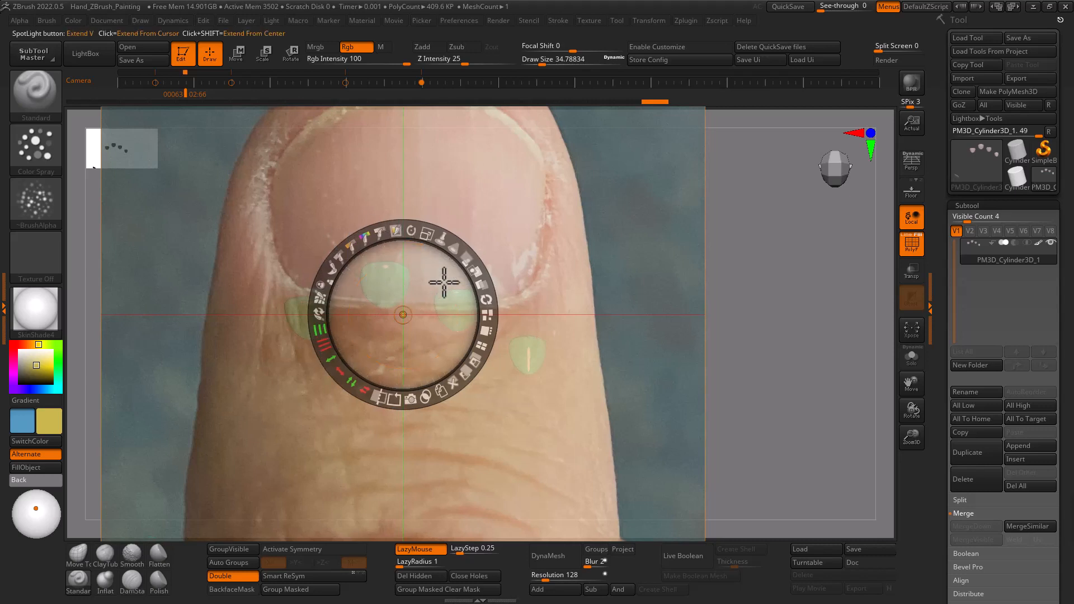
left_click(552, 234)
left_click(239, 221)
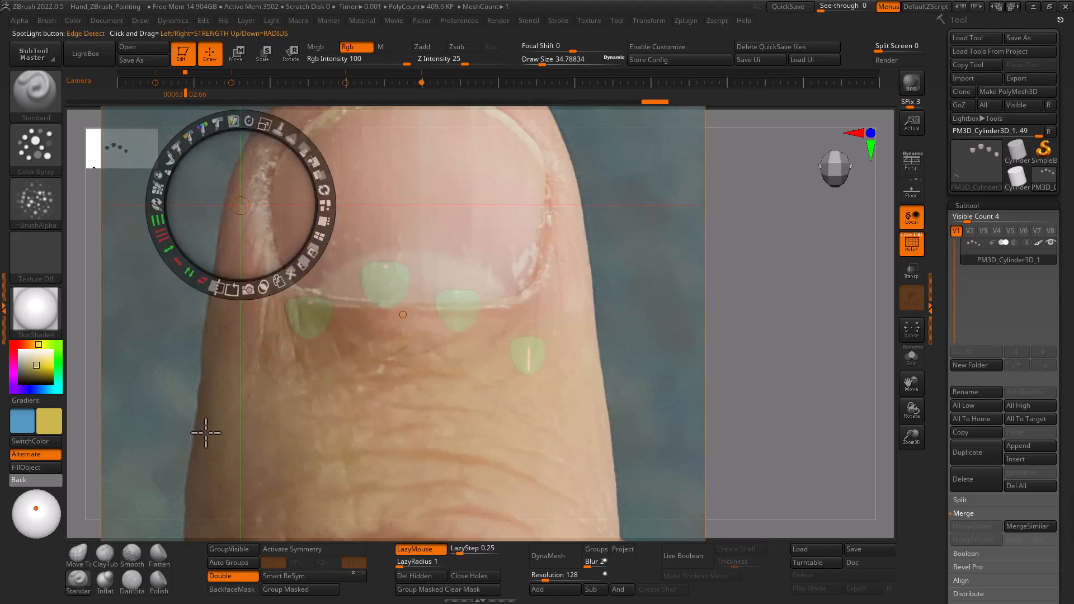
left_click(204, 433)
left_click(491, 367)
left_click(549, 238)
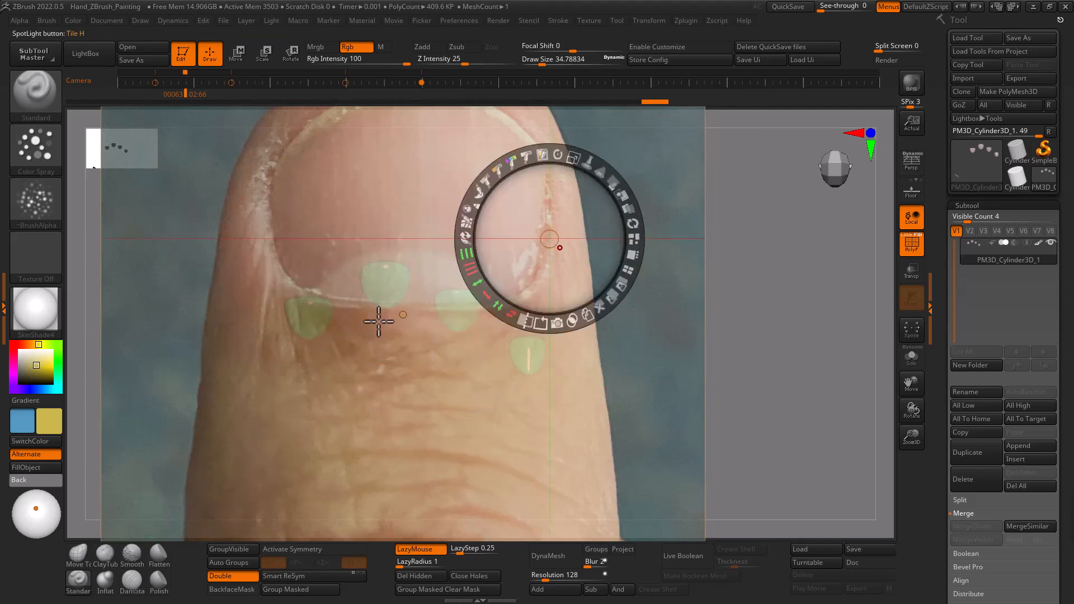
left_click(403, 314)
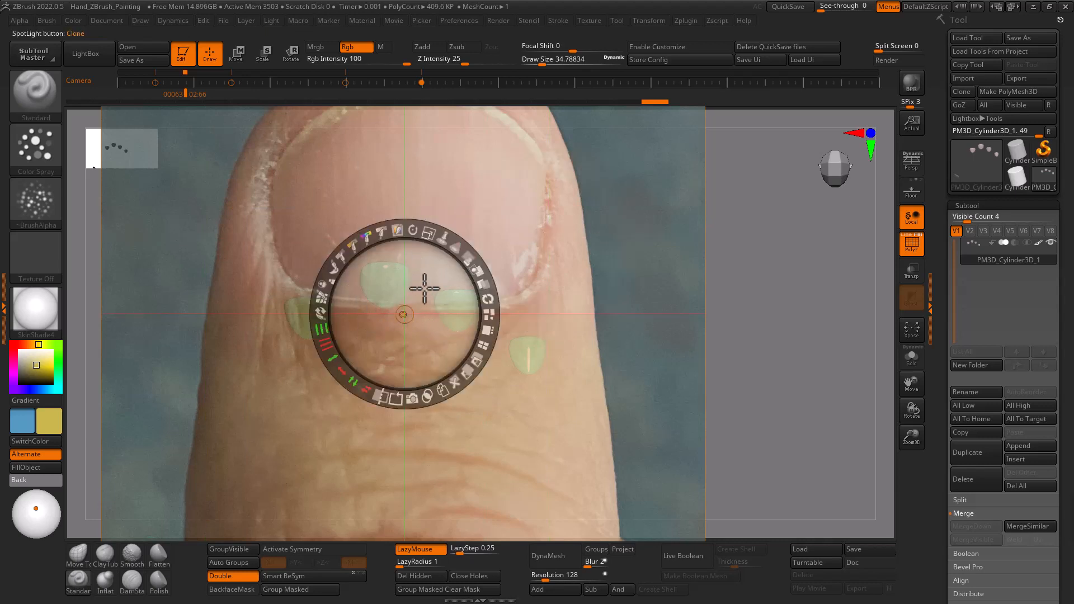
- Scale the Fingernails_2 image down to under half its size and place it in the canvas's upper-left corner
left_click_drag(422, 287, 441, 300)
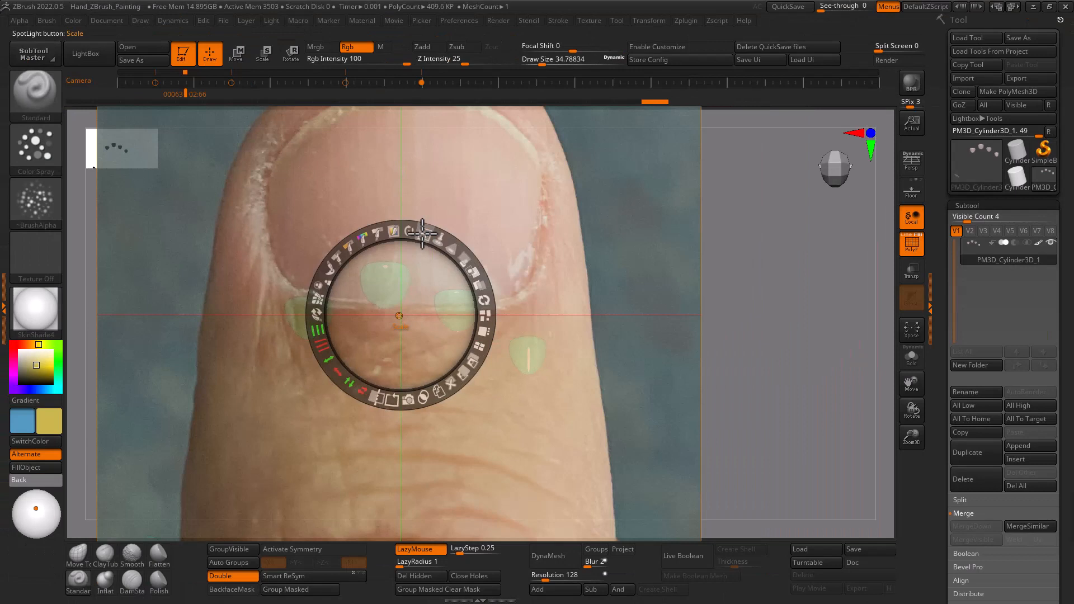
left_click_drag(423, 231, 334, 238)
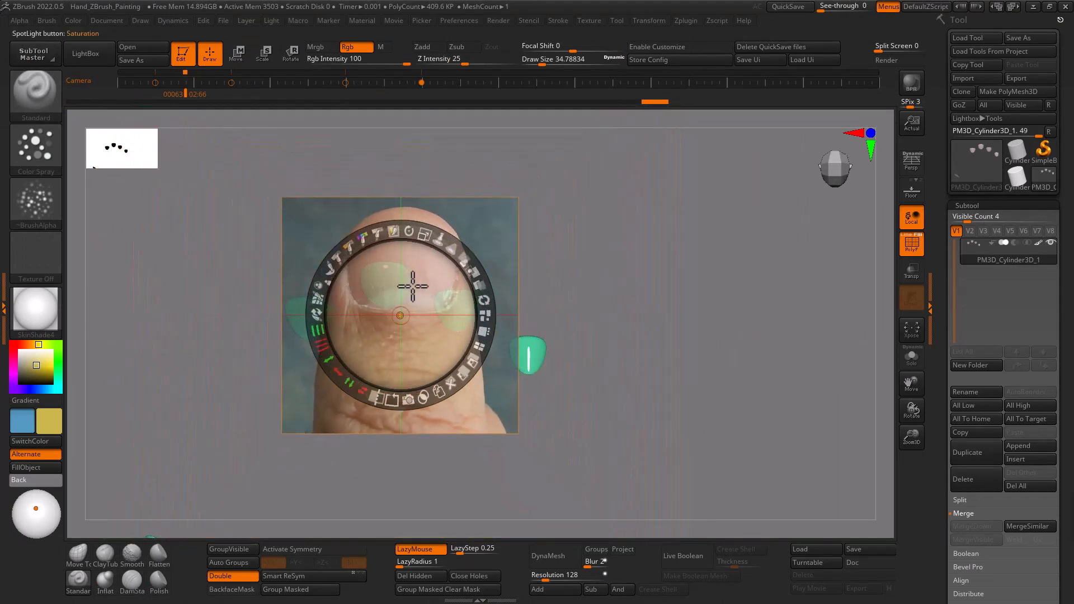
left_click_drag(413, 286, 209, 207)
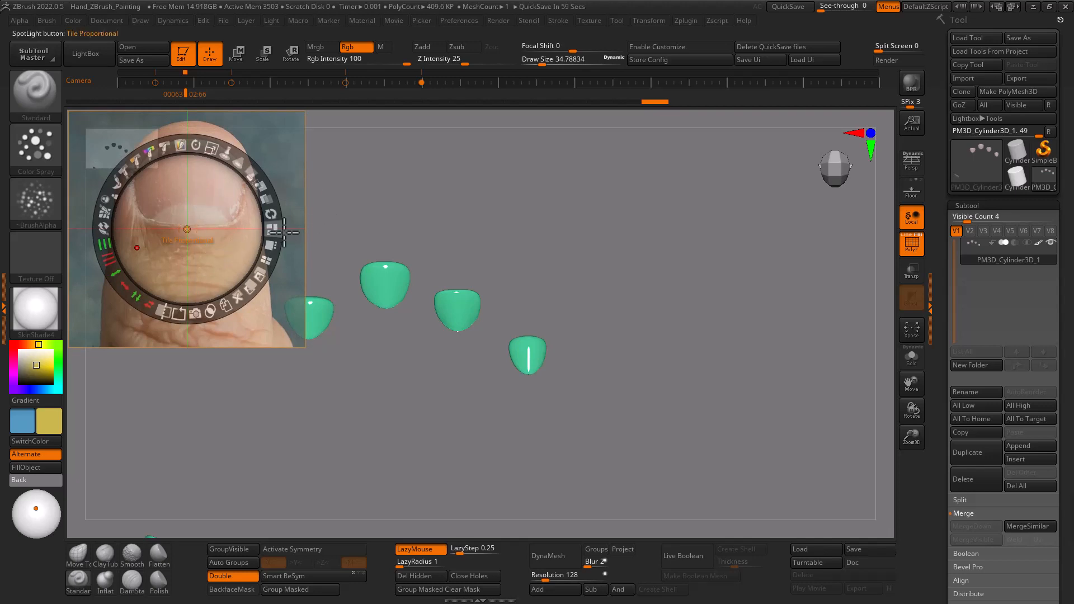
- Add the Fingernails_1 texture to Spotlight
left_click(586, 21)
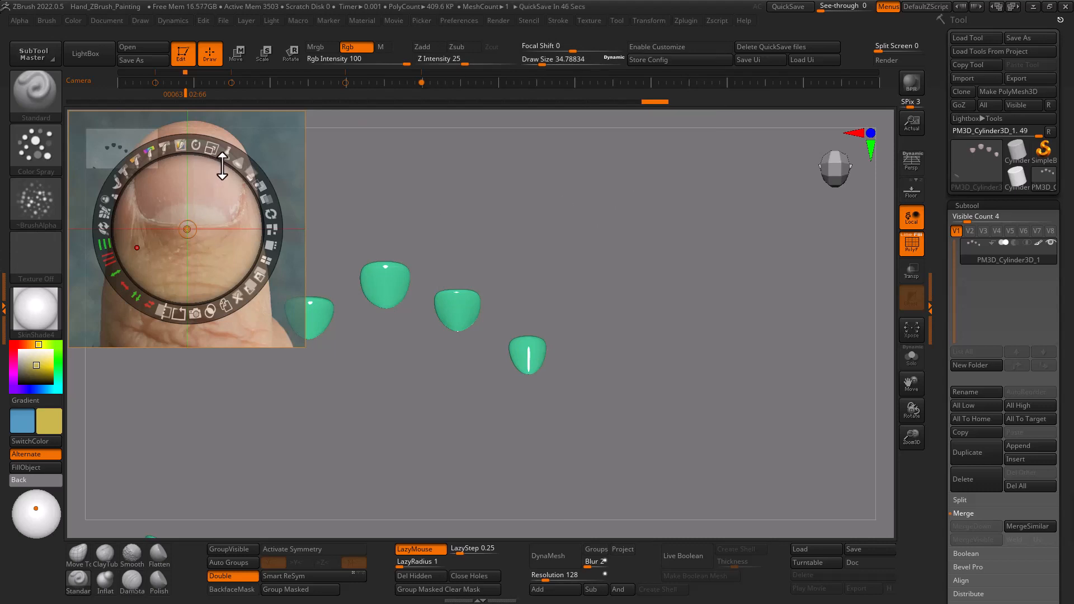
left_click(590, 20)
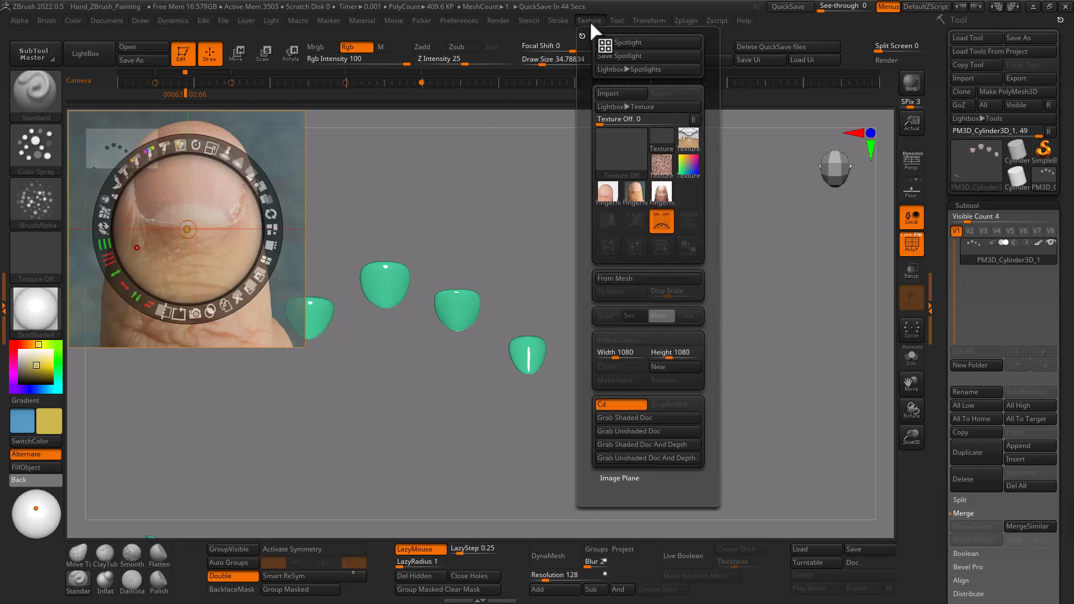
left_click(606, 196, "shift")
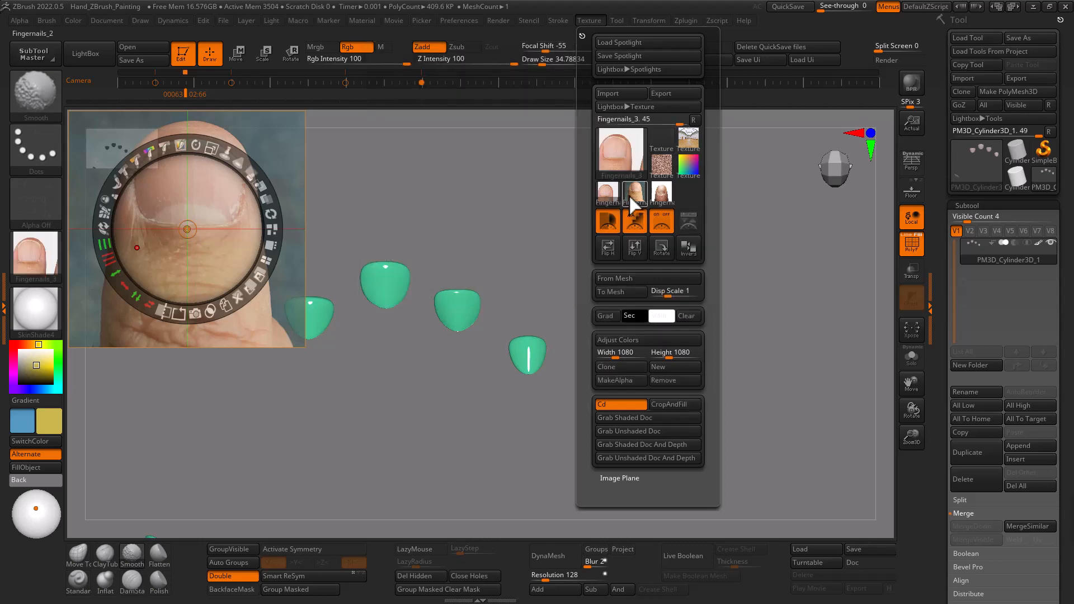
left_click(632, 197, "shift")
left_click(663, 199, "shift")
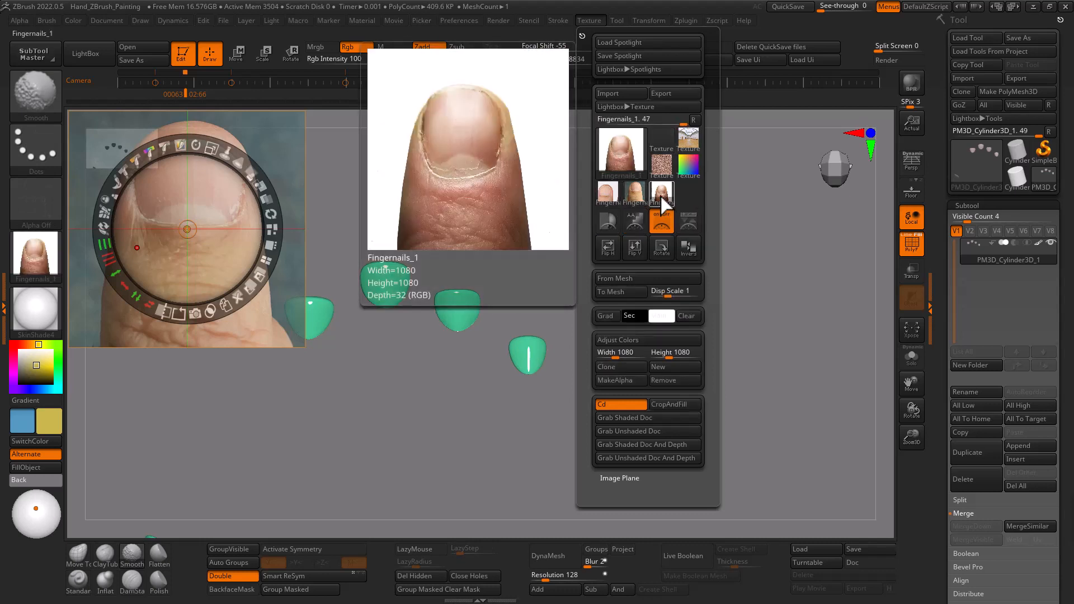
left_click(688, 221)
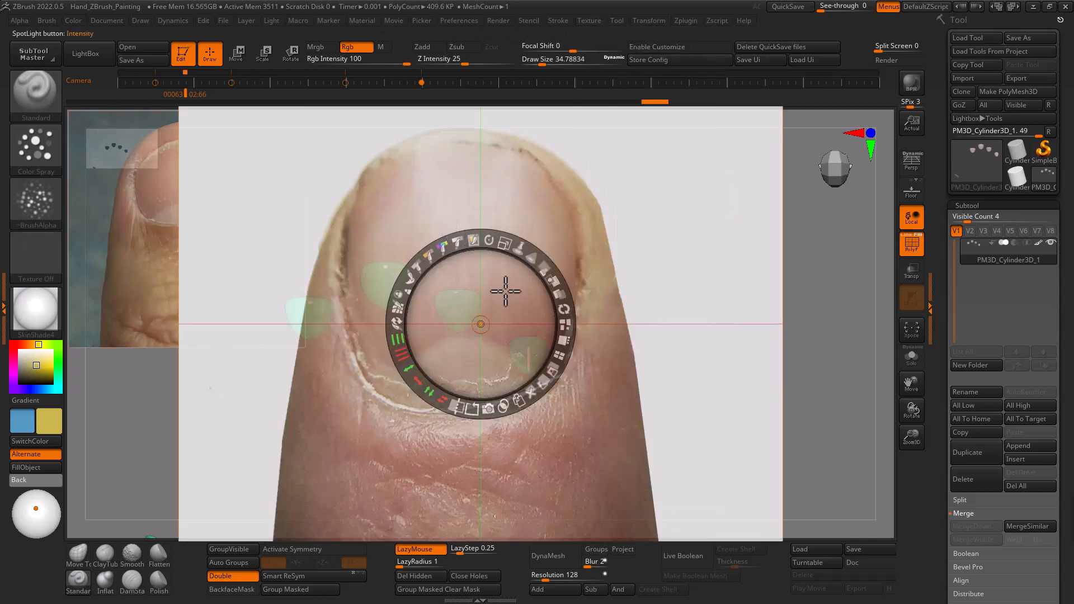
- Scale down the Fingernails_1 image to match the Fingernails_2 image and place it in the canvas's upper-right corner
left_click_drag(510, 286, 536, 264)
left_click_drag(532, 219, 455, 215)
left_click_drag(523, 256, 237, 362)
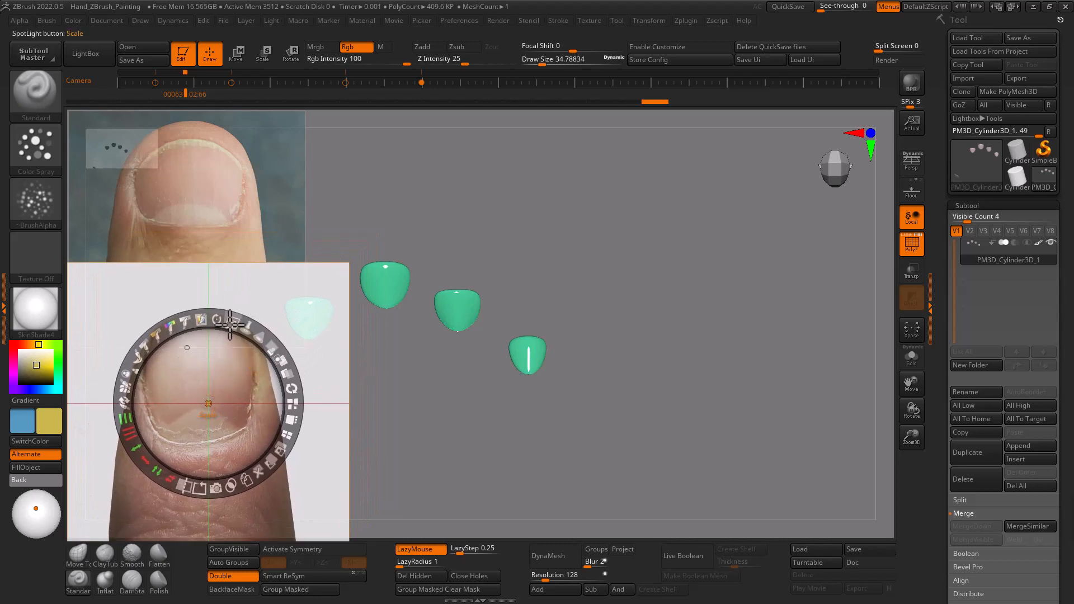
left_click_drag(230, 323, 209, 323)
left_click_drag(225, 370, 794, 189)
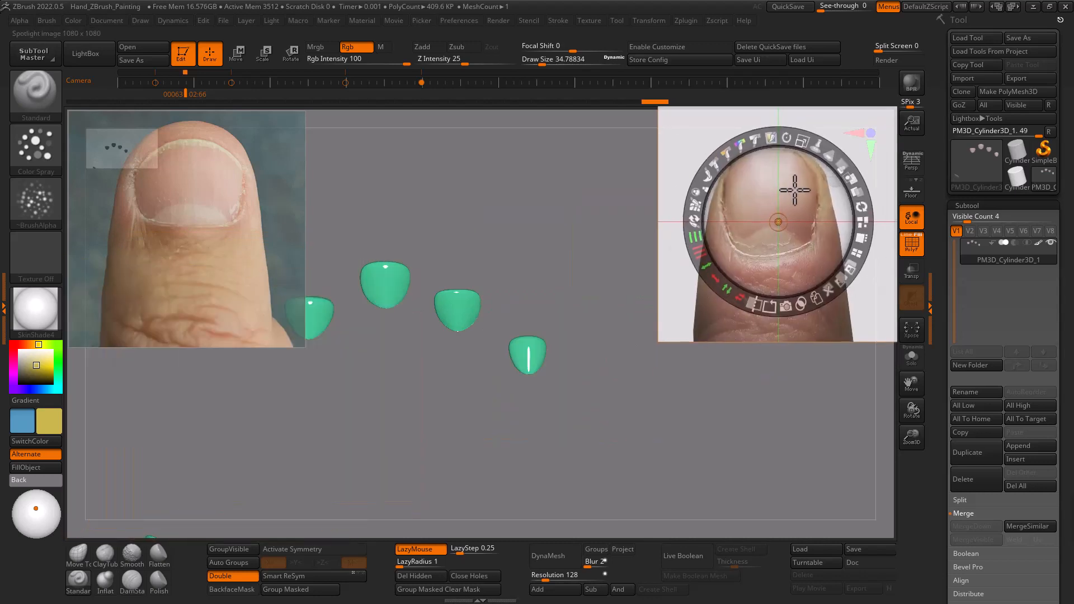
- Add the Fingernails_3 texture to Spotlight and place it, scaled down, in the canvas's lower-left corner below Fingernails_2
left_click(585, 19)
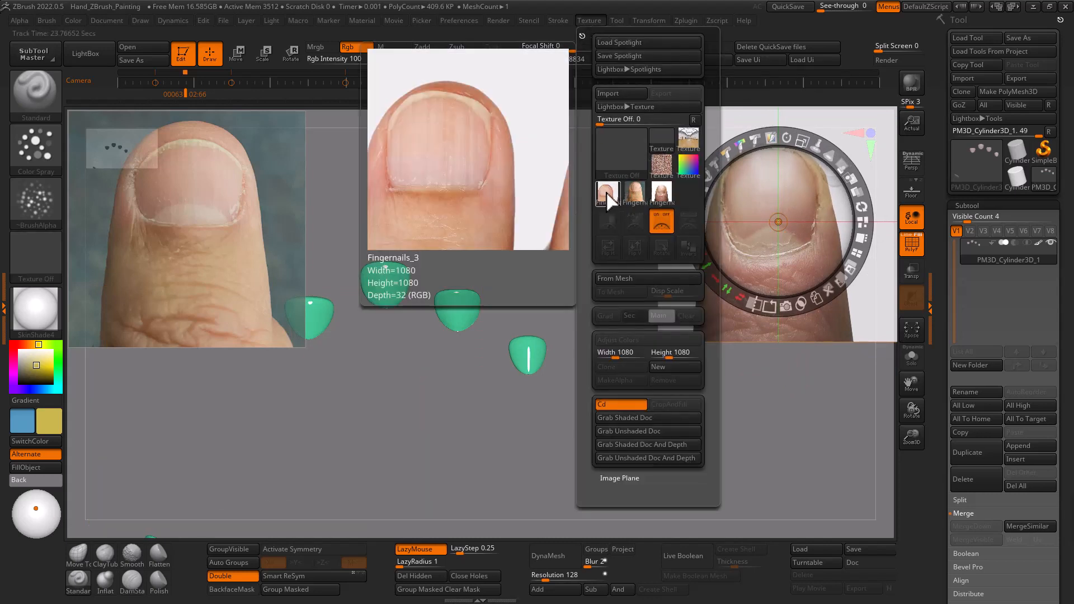
left_click(607, 192)
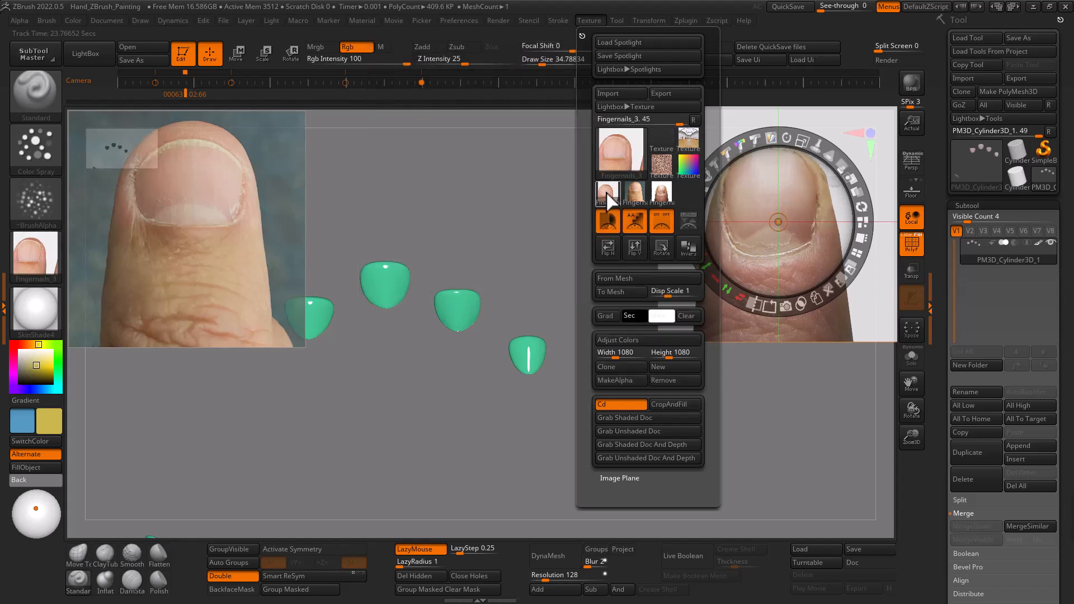
left_click(689, 219)
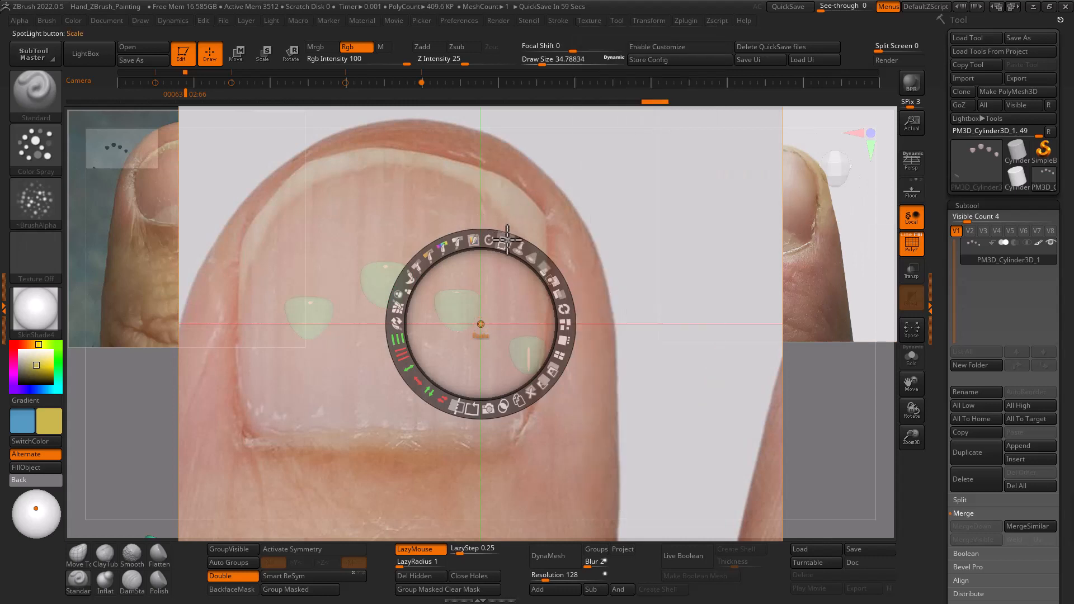
left_click_drag(493, 240, 418, 256)
left_click_drag(496, 283, 210, 386)
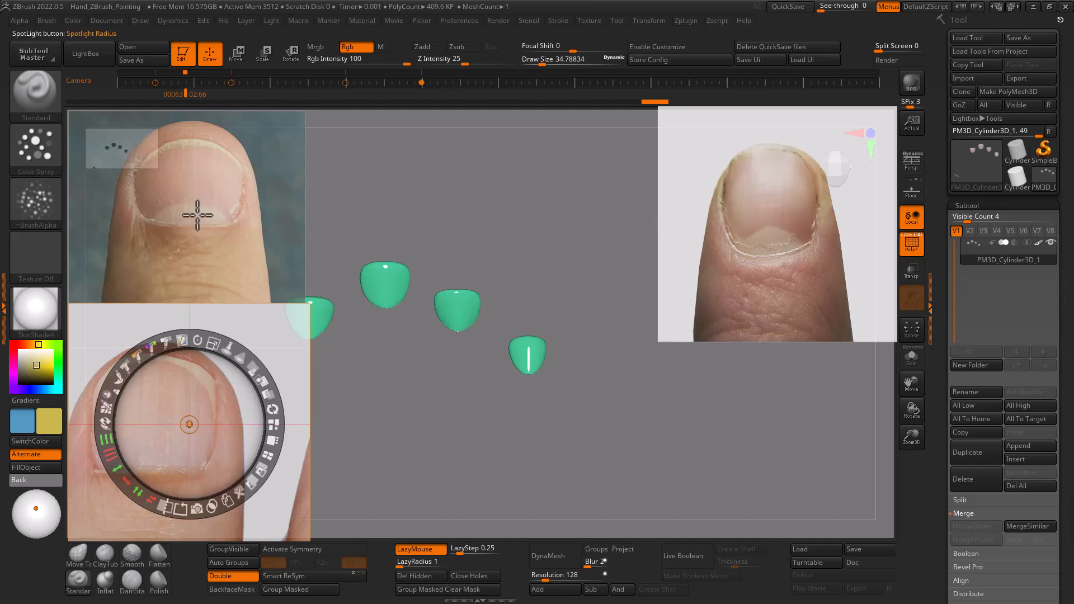
- Select the Fingernails_2 image and then the Fingernails_1 image, positioning the Spotlight dial near the center of Fingernails_1
left_click(217, 182)
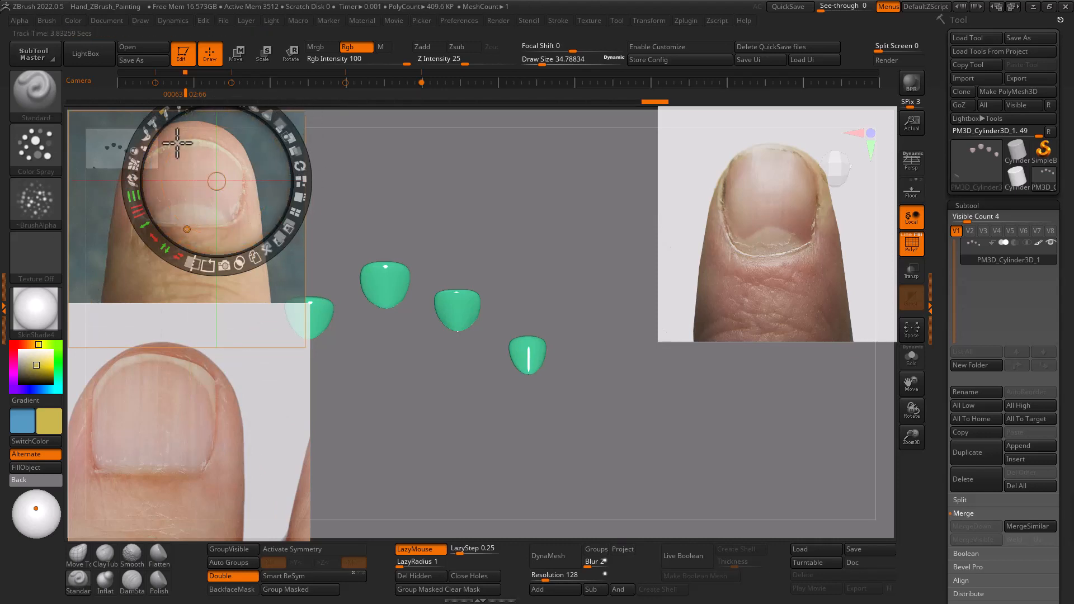
left_click(771, 225)
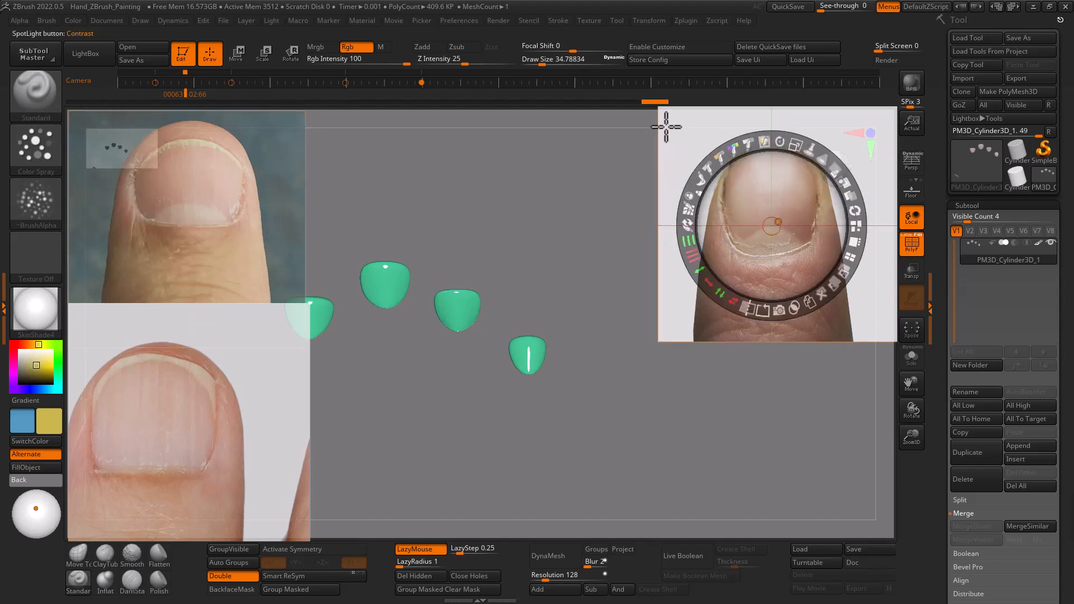
left_click_drag(789, 187, 770, 214)
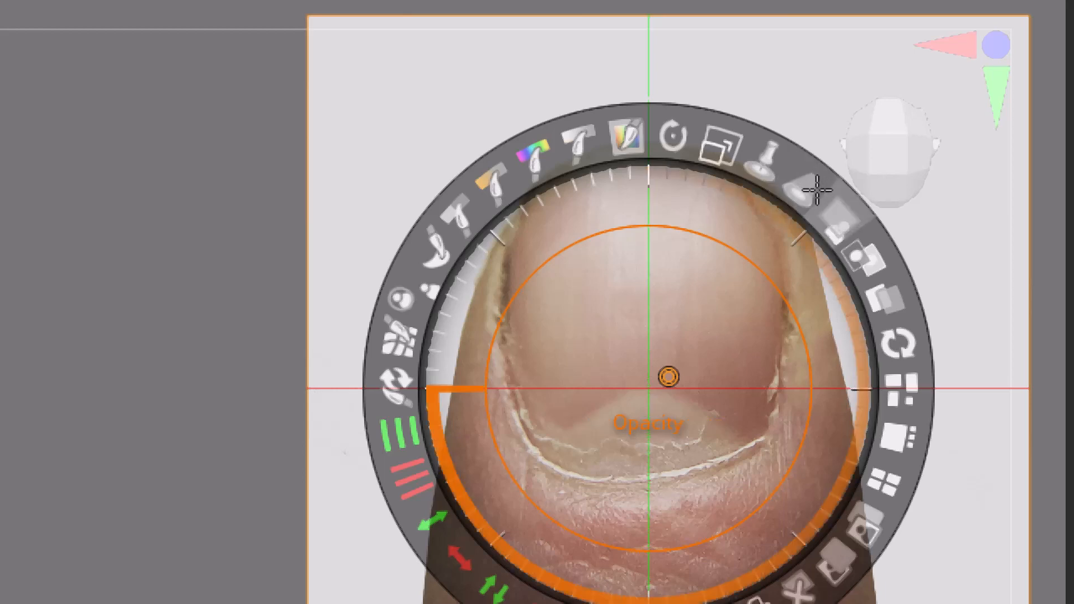
- Adjust the Opacity and Fade of the Spotlight images until they are fully opaque, and nudge Fingernails_1 inward
left_click_drag(817, 193, 801, 233)
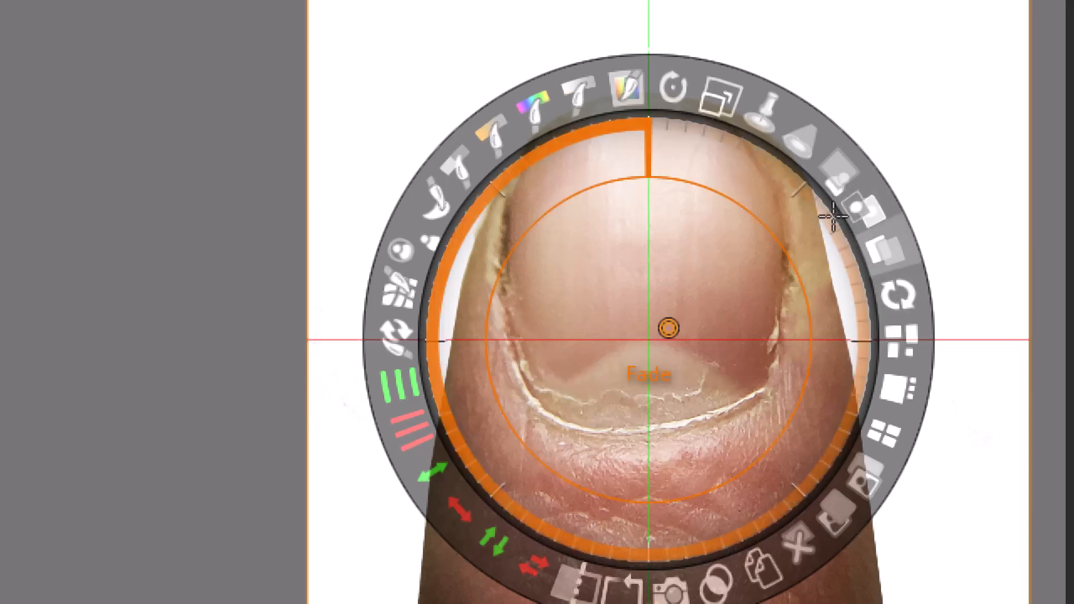
left_click(833, 217)
left_click_drag(833, 216, 768, 323)
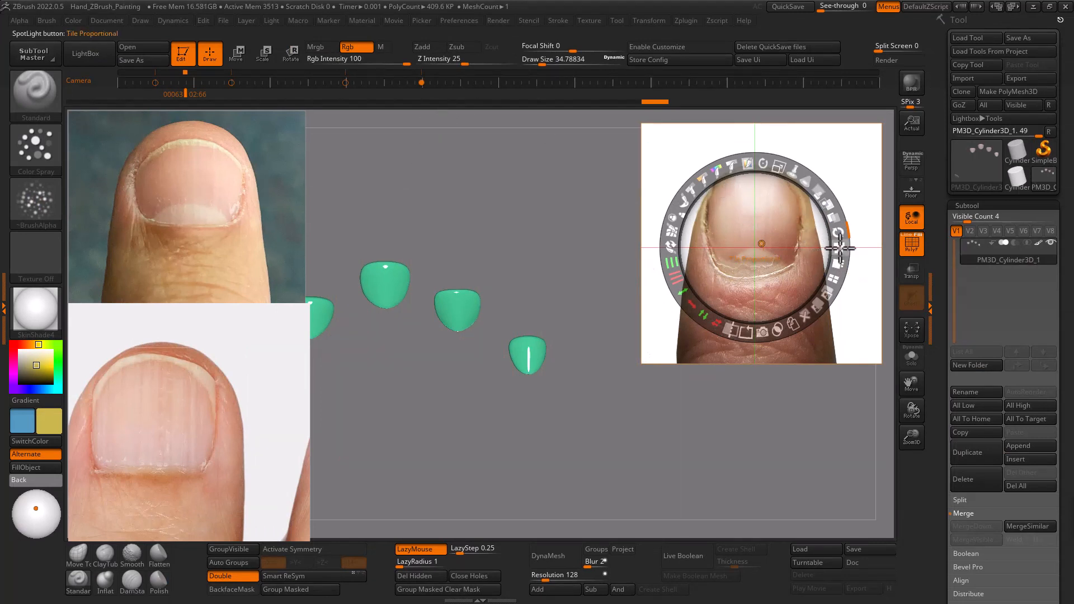
- Arrange the three Spotlight images in a column with Tile Proportional and select the middle Fingernails_1 image
left_click(839, 247)
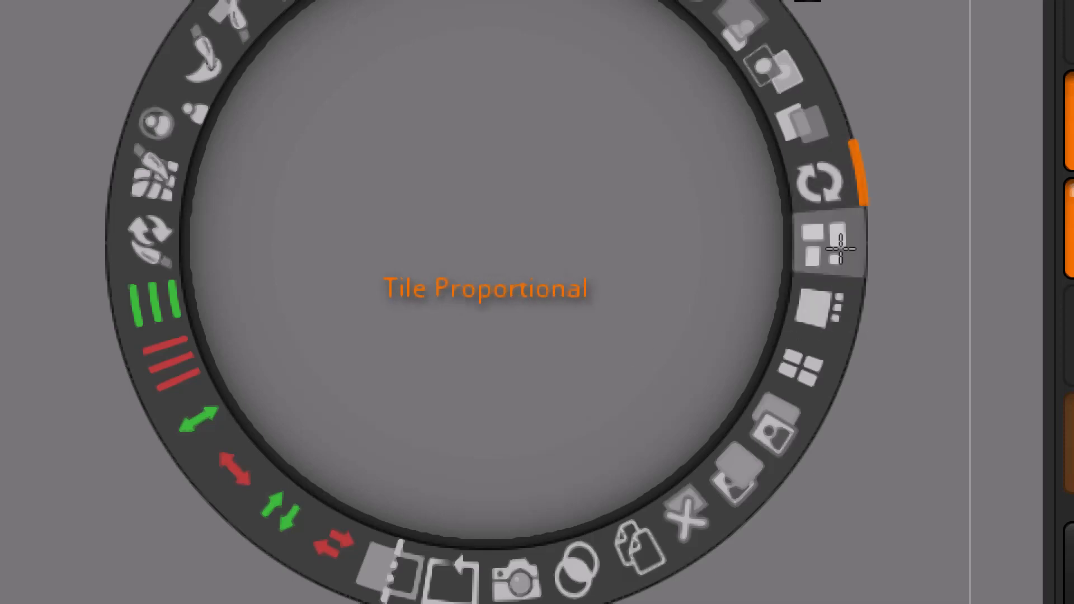
left_click(841, 248)
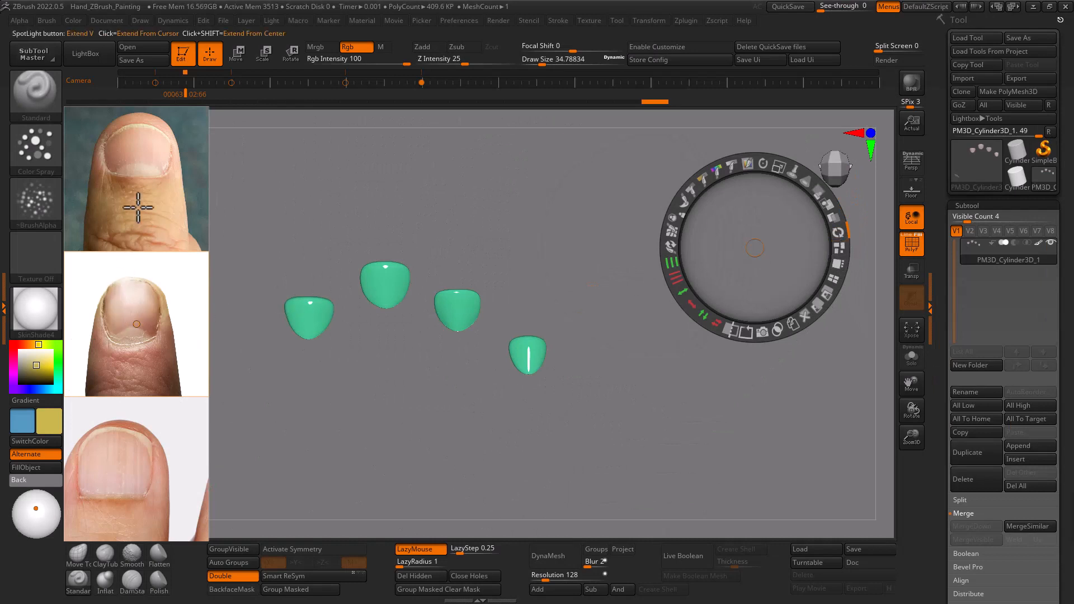
left_click(161, 299)
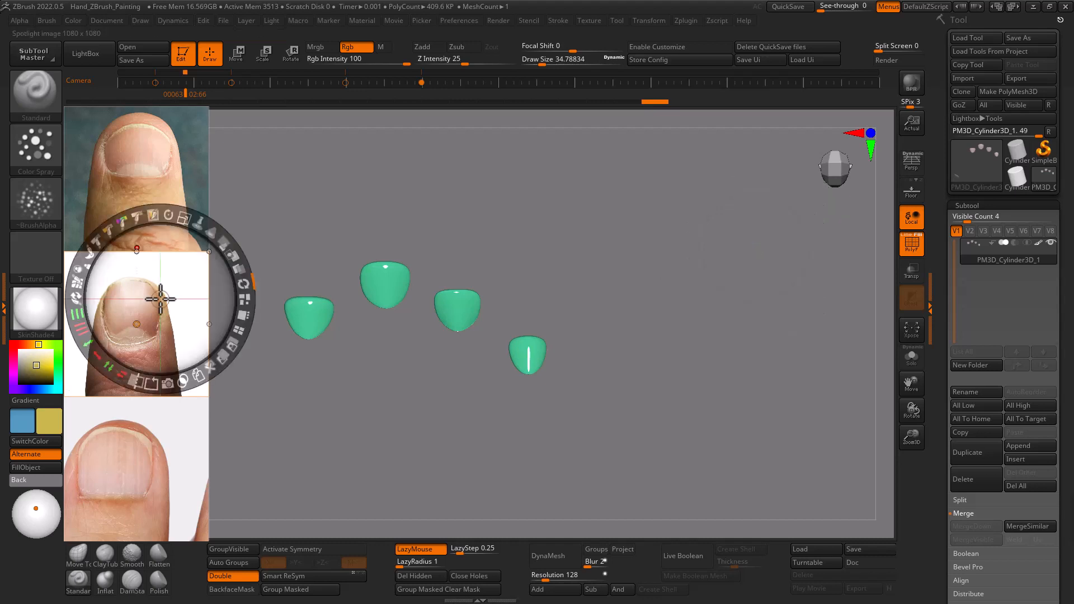
- Tile the Spotlight images with the selected Fingernails_1 enlarged, and switch the enlarged image to Fingernails_2 and Fingernails_3
left_click(244, 315)
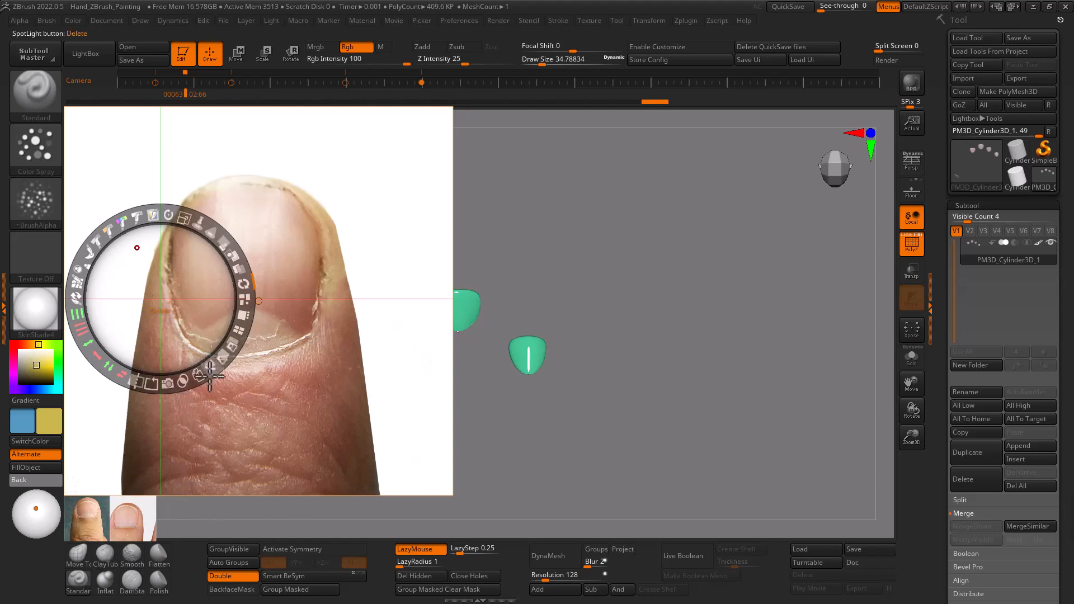
left_click(86, 512)
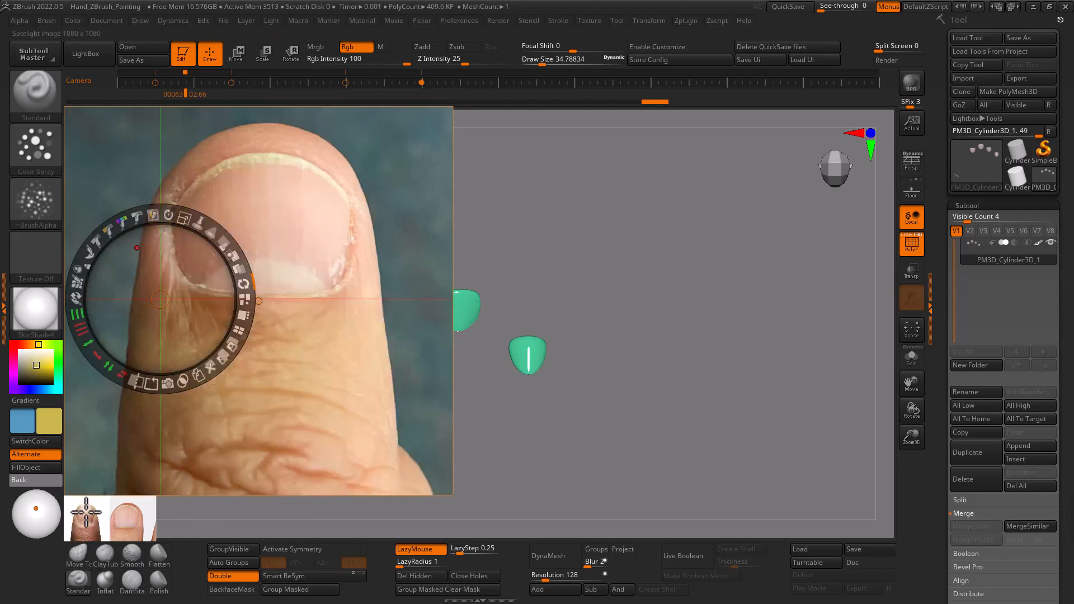
left_click(144, 512)
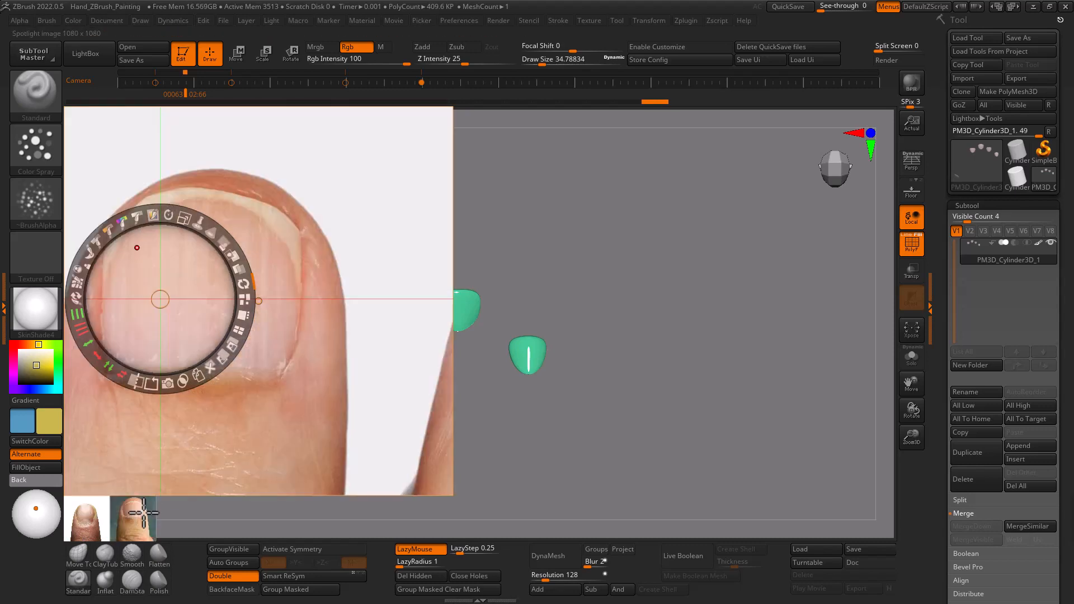
- Arrange the three fingernail Spotlight images in an equal-sized column with Tile Unified
left_click(244, 330)
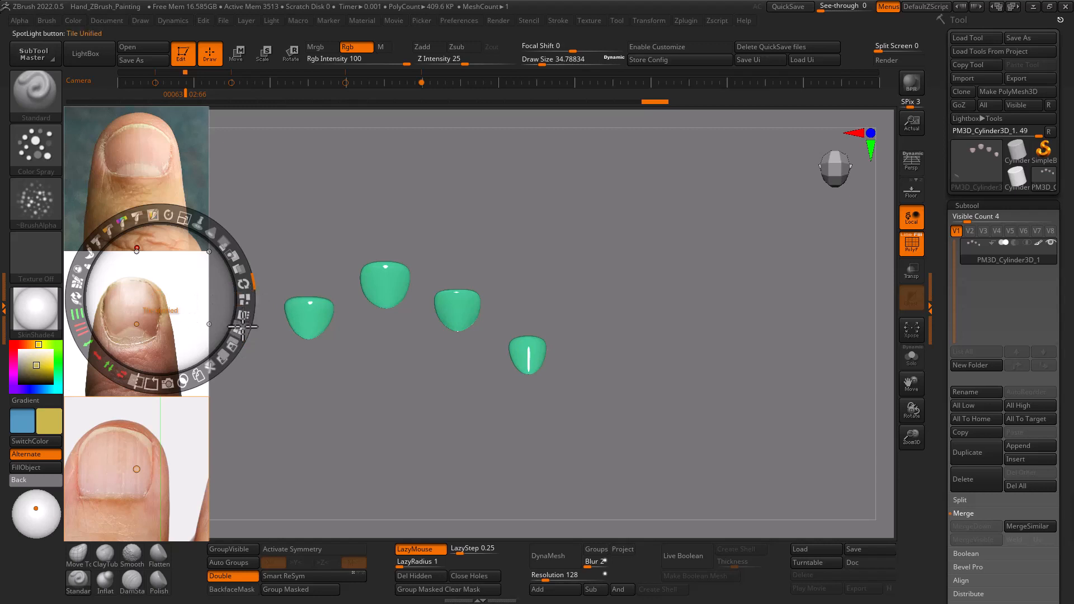
left_click(242, 328)
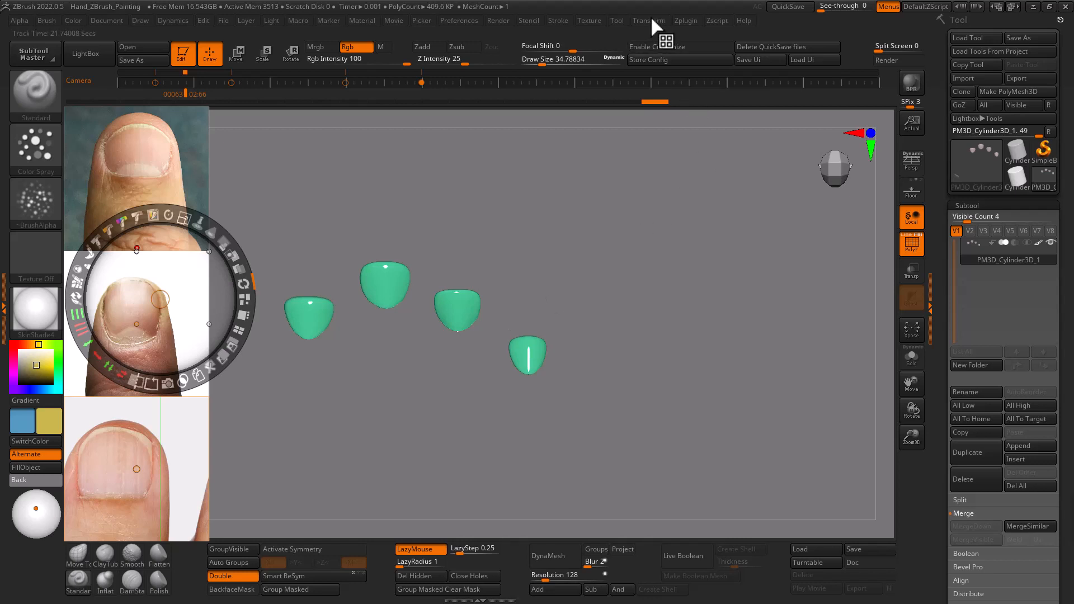
- Toggle Spotlight off and on repeatedly to compare the canvas with and without the fingernail images
left_click(590, 19)
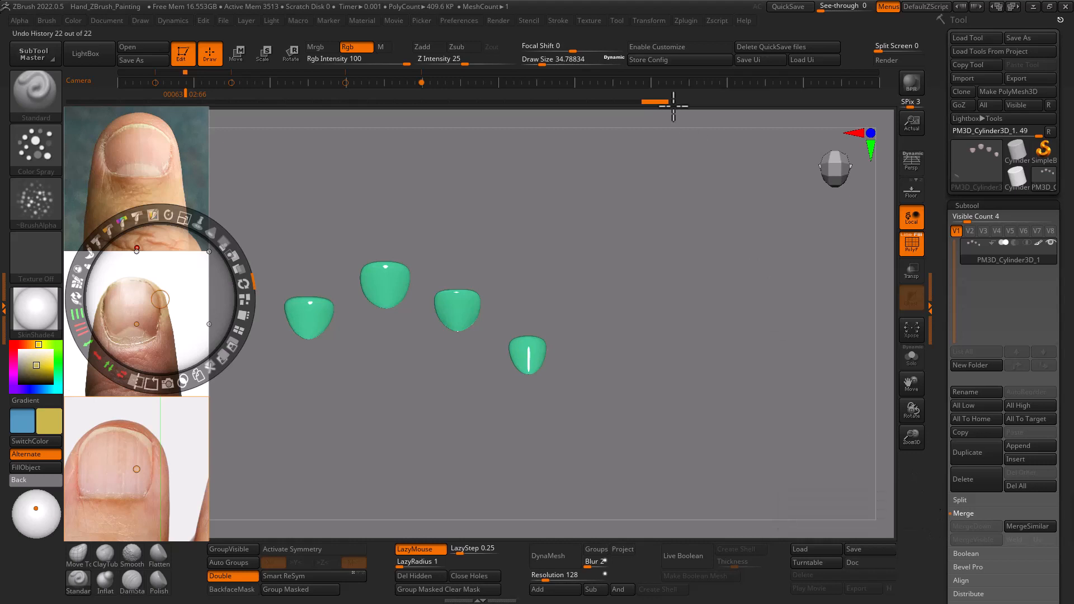
left_click(593, 19)
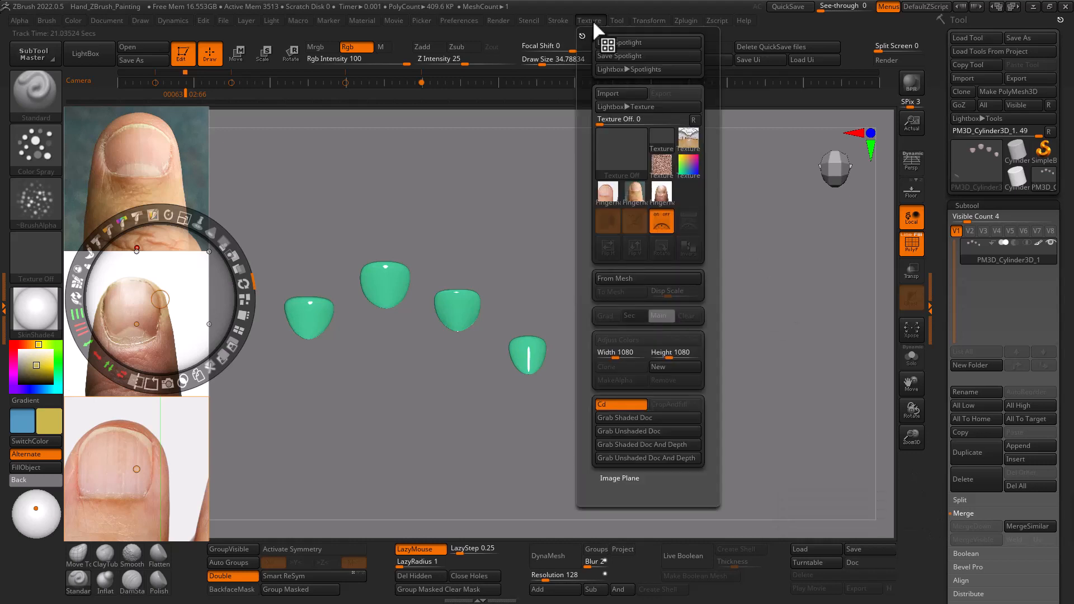
left_click(664, 220)
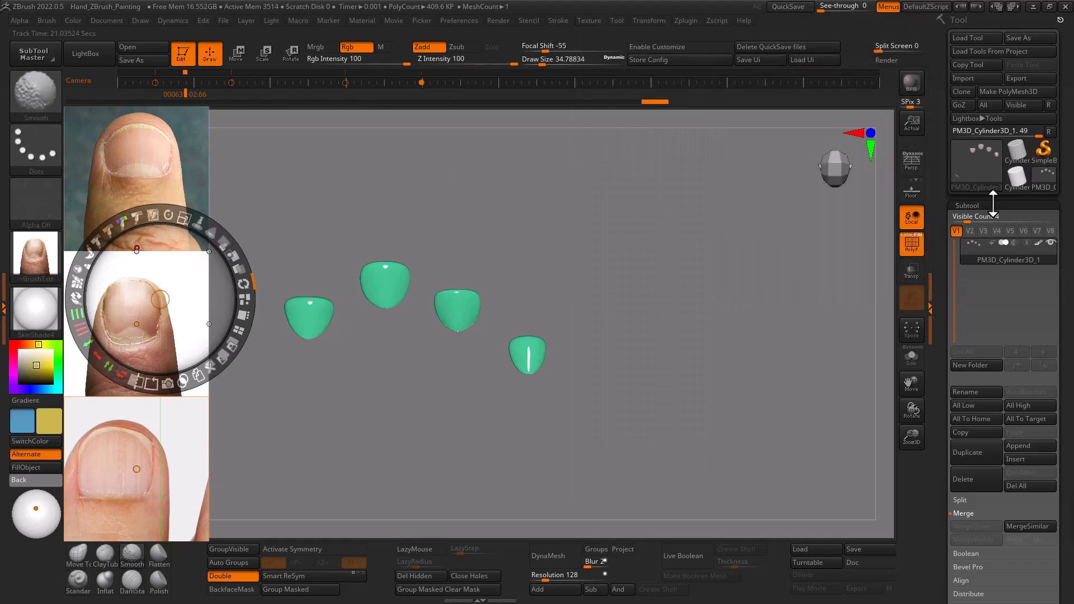
key("shift+z")
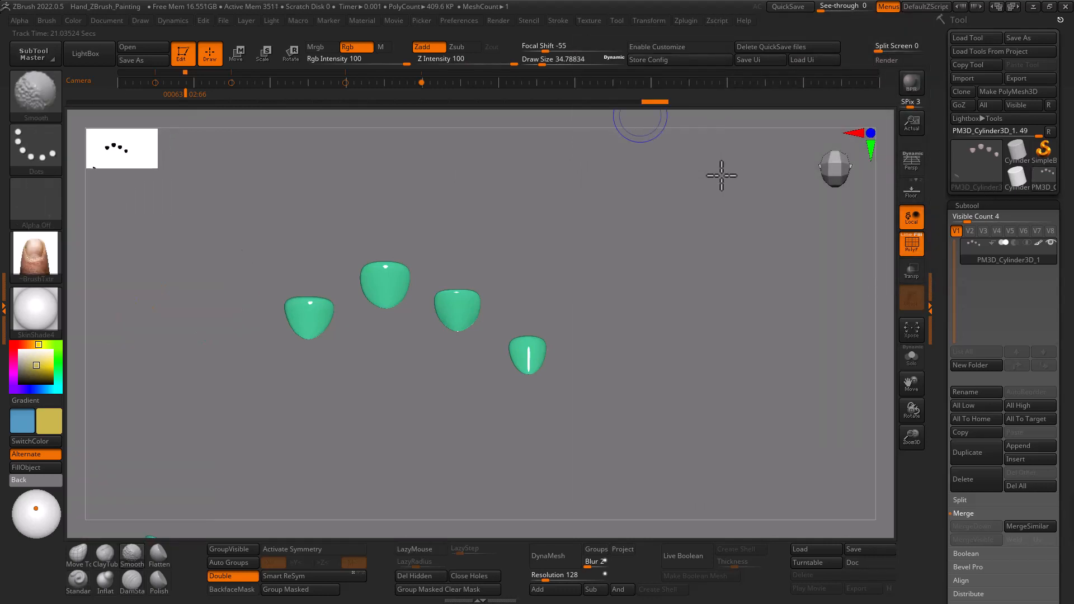
key("shift+z")
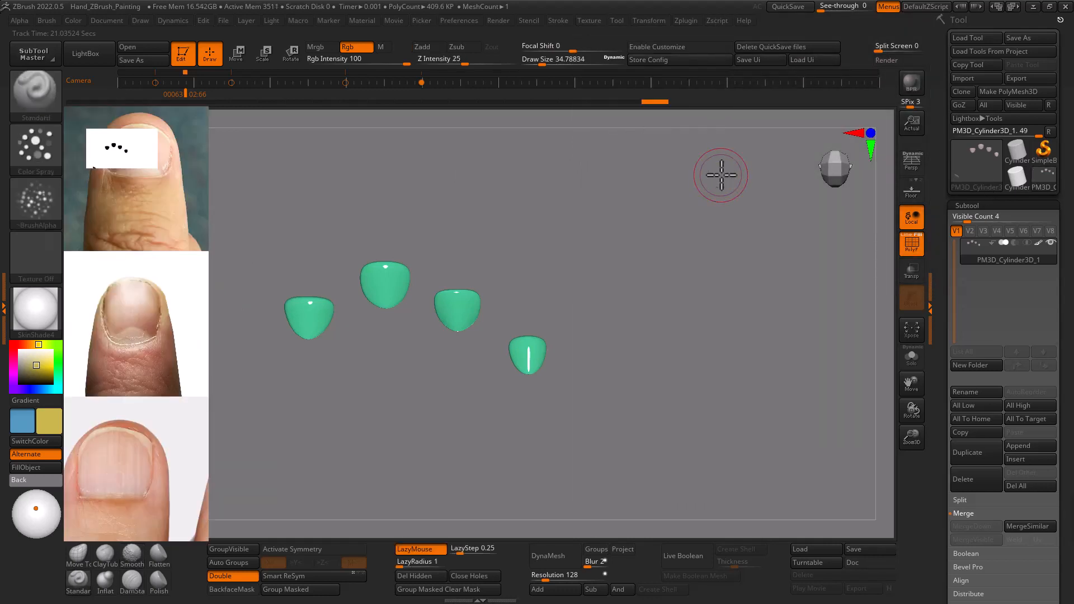
key("shift+z")
key("shift+z")
key("shift+z")
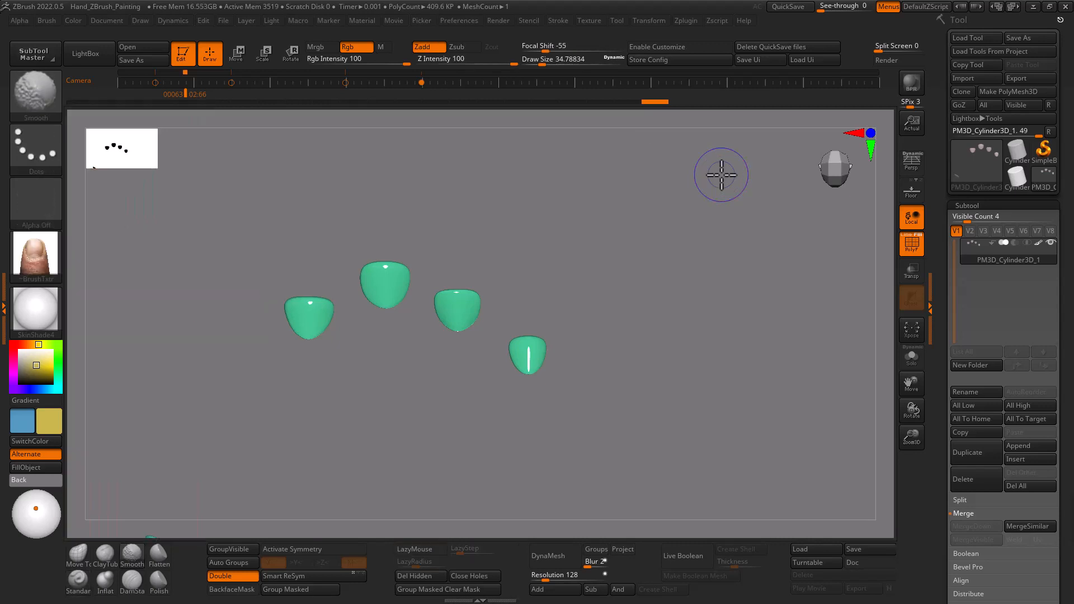
key("shift+z")
key("shift+z")
key("shift+z")
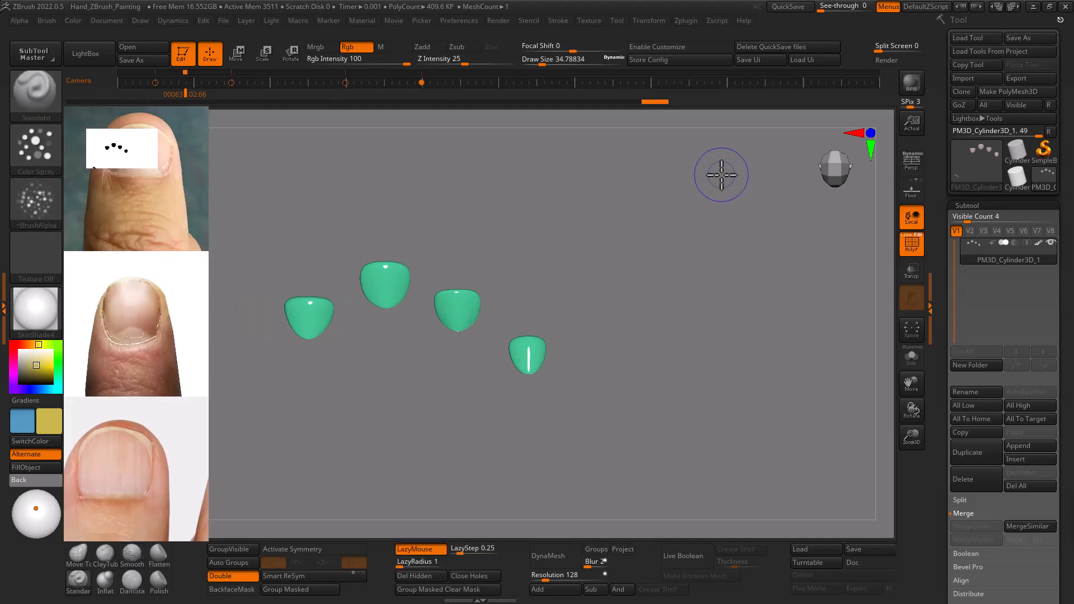
key("shift+z")
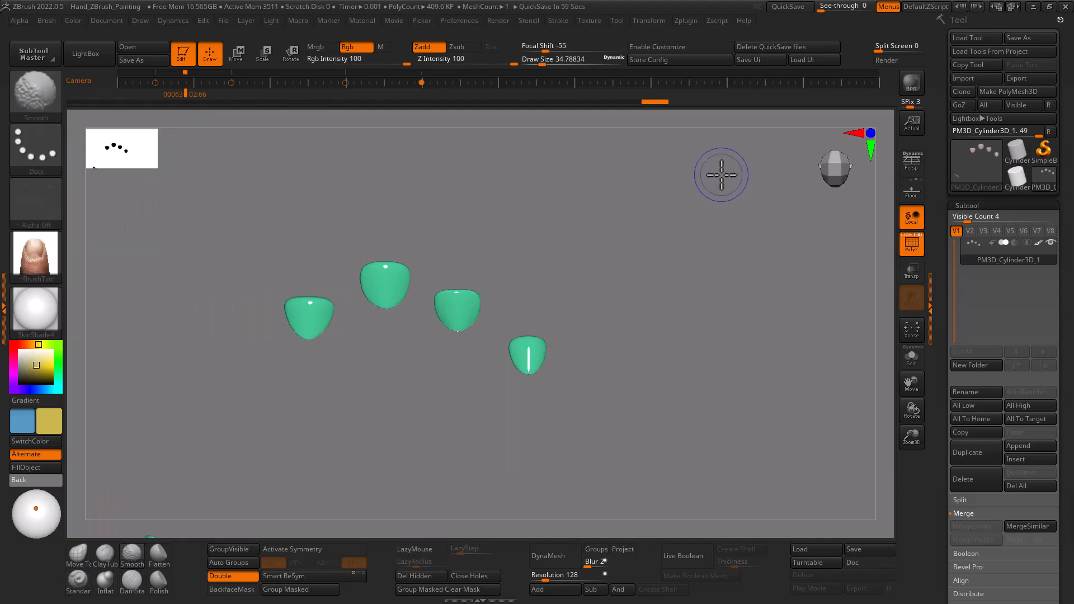
key("shift+z")
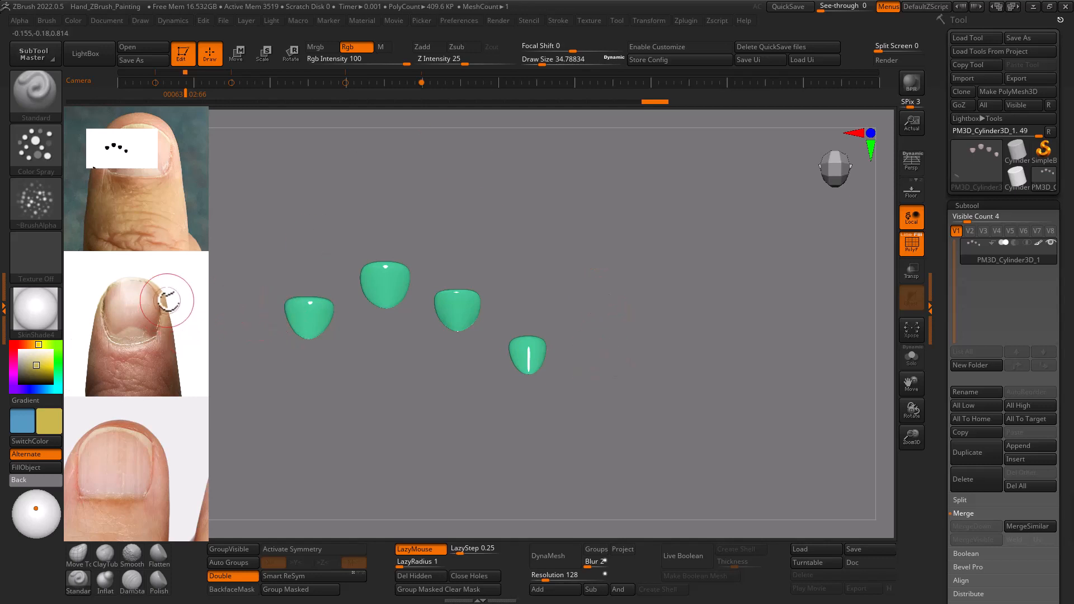
- Switch Spotlight between painting and editing modes, retiling the image column with Tile Proportional in between and finishing in editing mode
key("z")
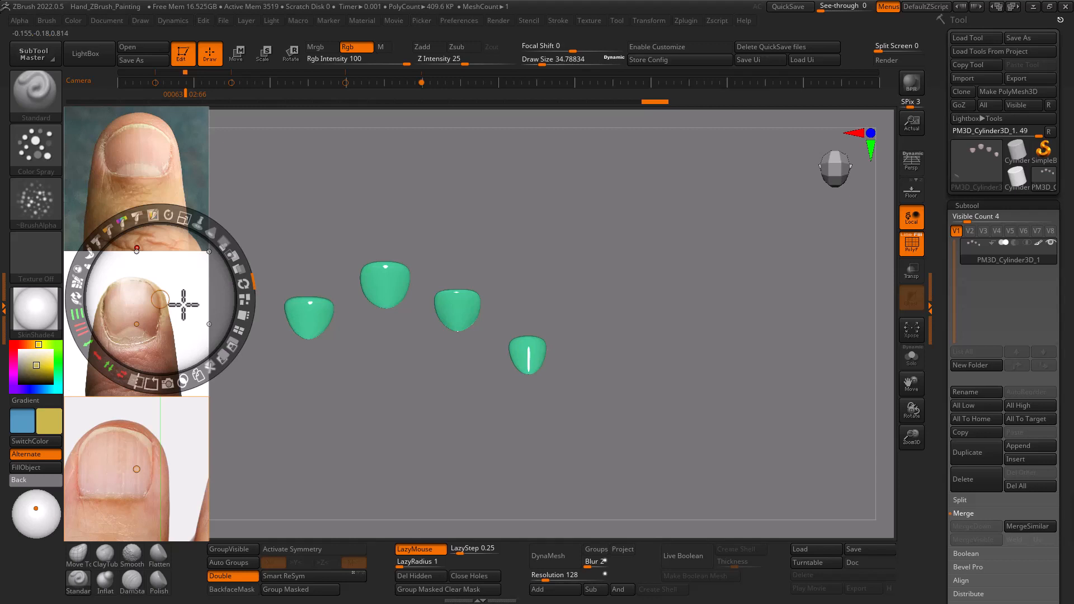
mouse_move(183, 305)
left_mouse_down()
mouse_move(223, 307)
mouse_move(182, 308)
left_mouse_up()
left_click(164, 161)
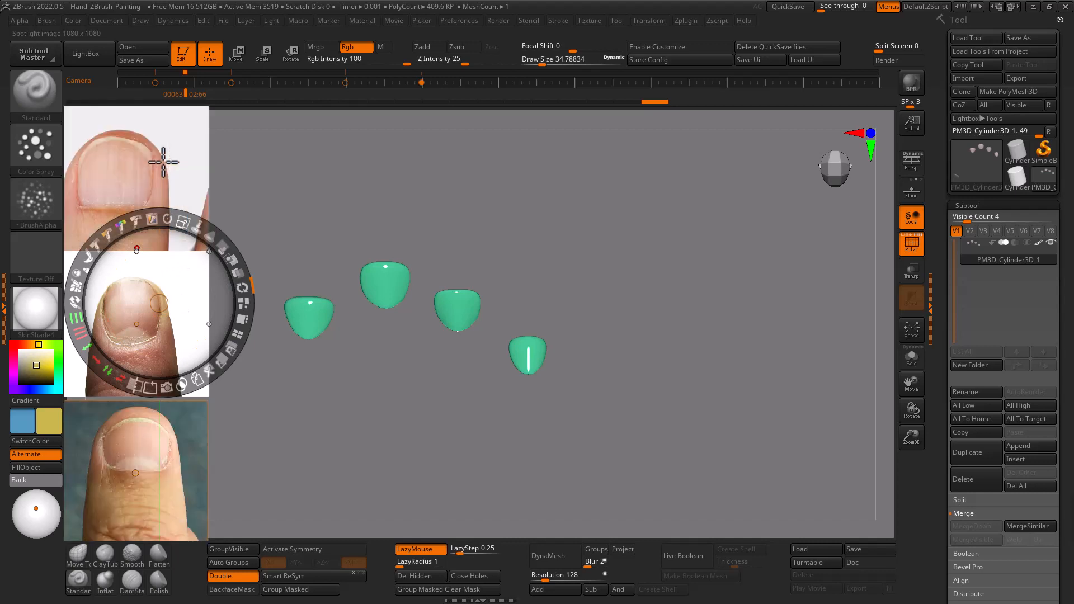
left_click(246, 301)
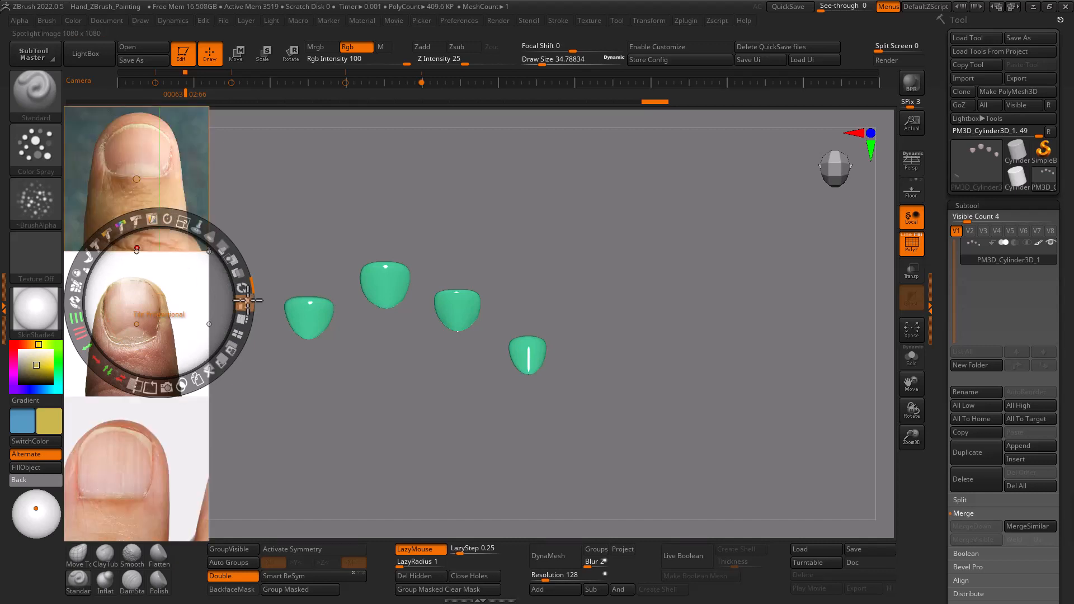
key("z")
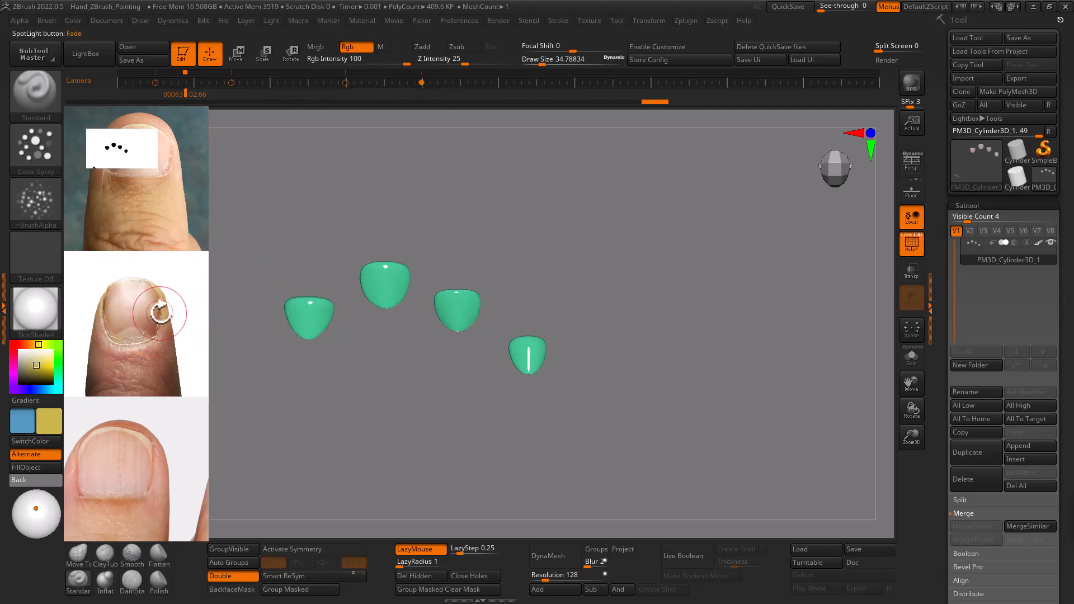
key("z")
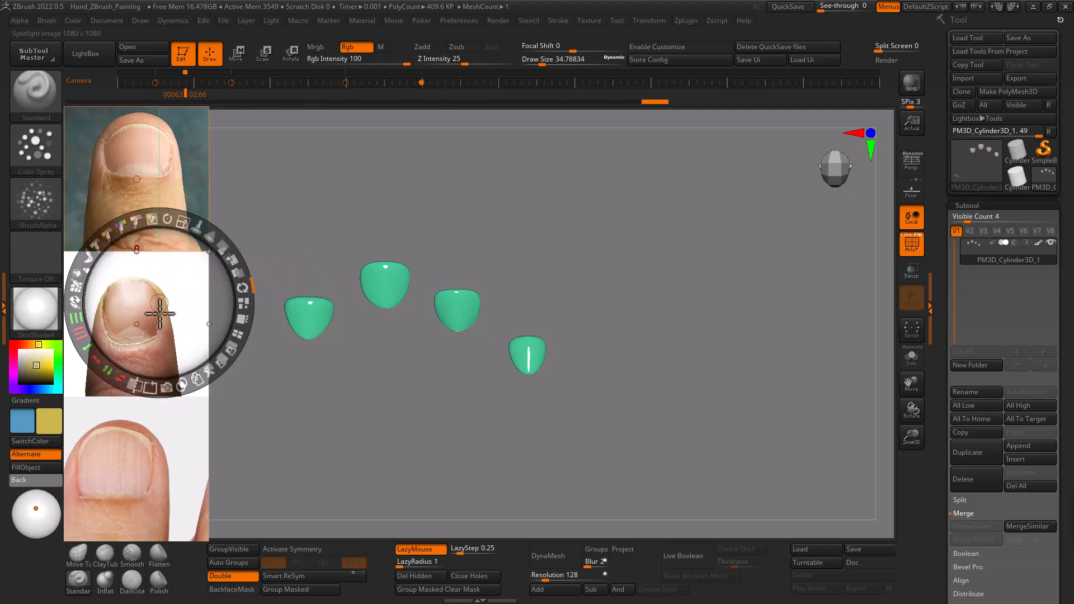
- Move the Spotlight dial onto empty canvas near the nail meshes and retile the selected images with Tile Unified
left_click(161, 480)
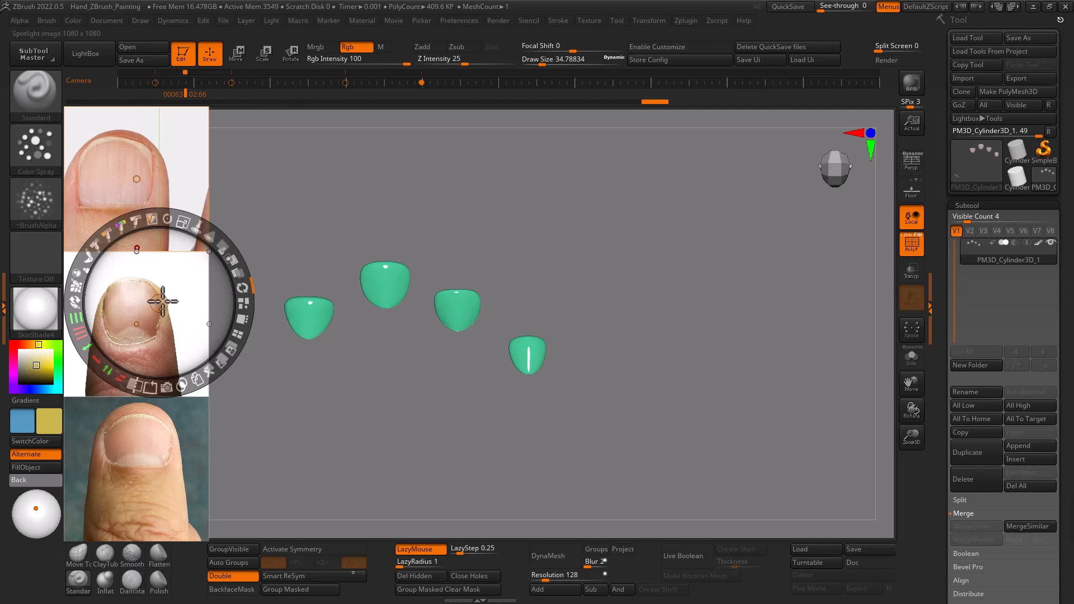
left_click_drag(161, 301, 404, 218)
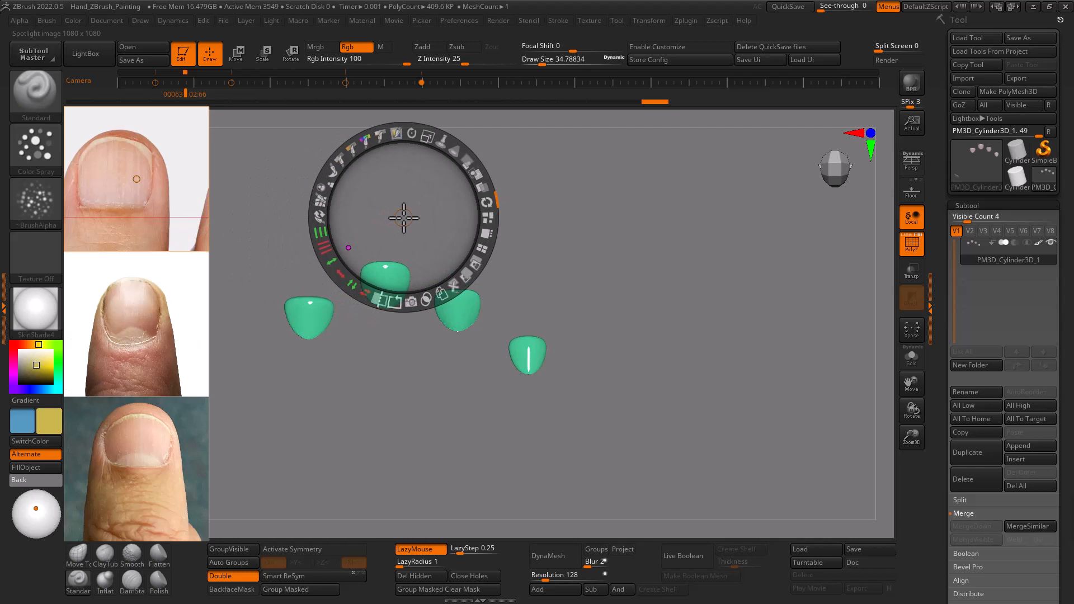
left_click(125, 316)
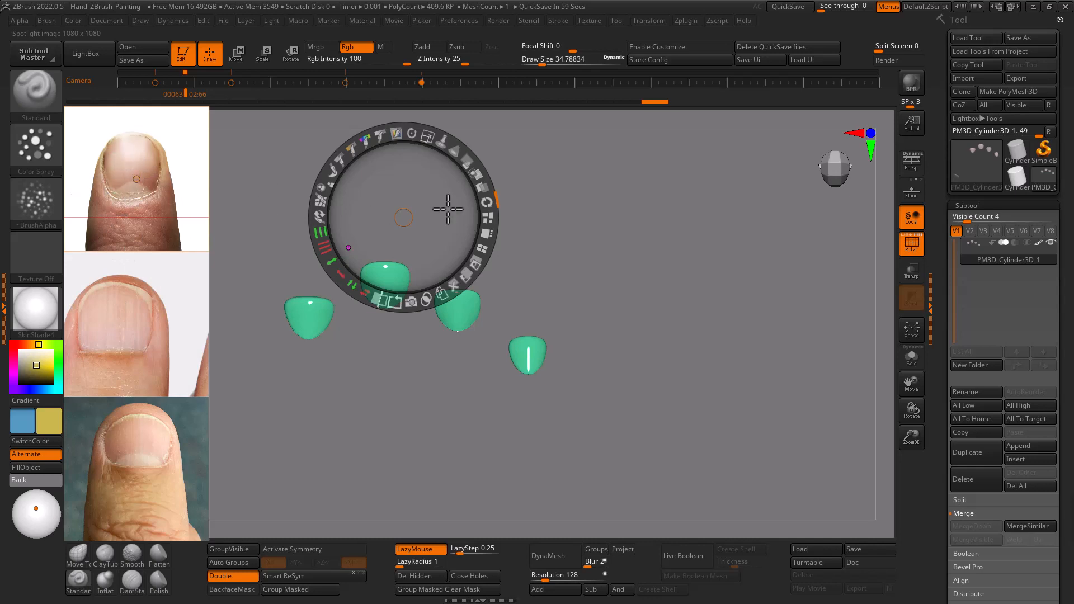
left_click(484, 247)
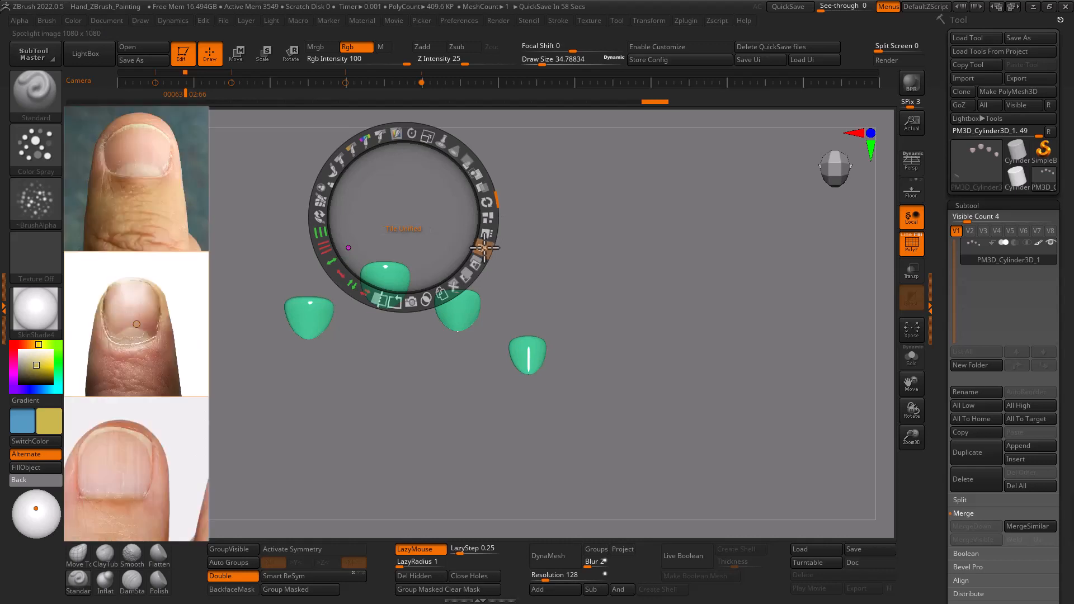
- Select the tiled Spotlight images in turn to change their order in the column and bring the dial back over the middle image
left_click(144, 222)
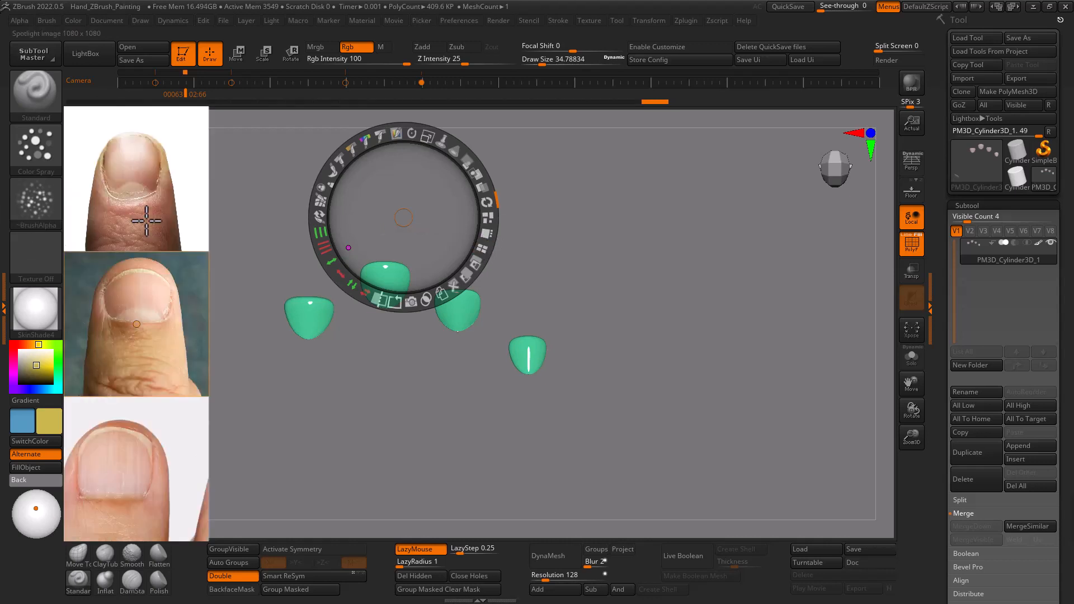
left_click(145, 294)
left_click(154, 163)
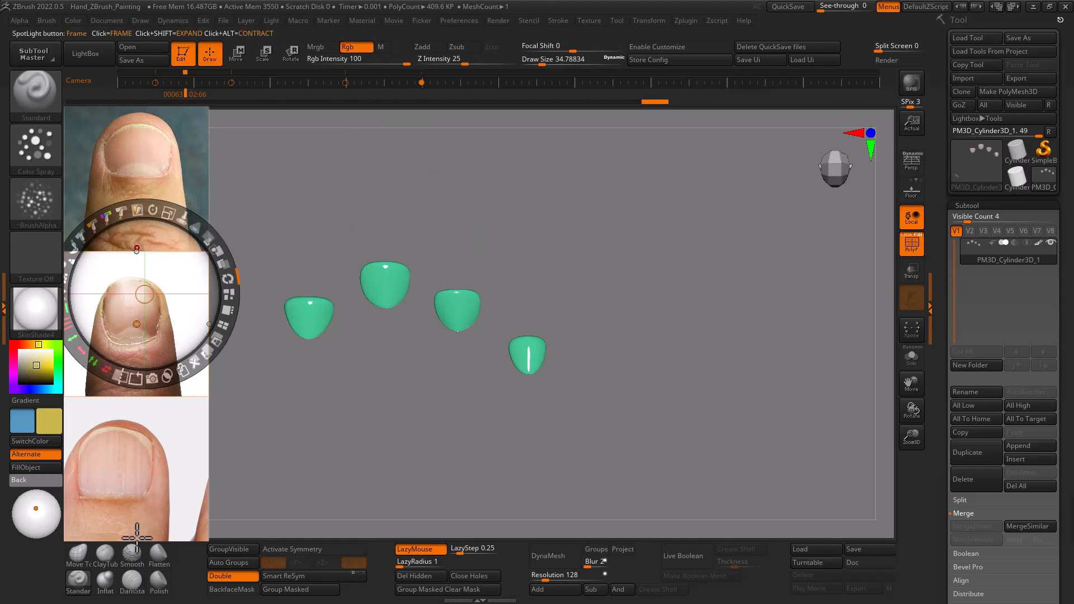
left_click(144, 508)
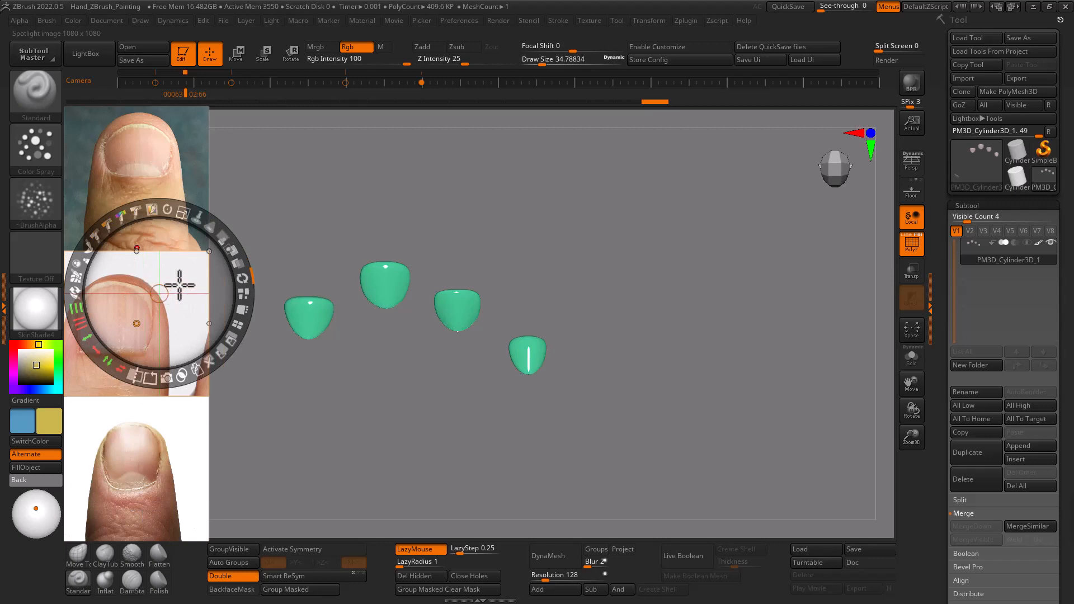
- Pull the ridged-nail image out onto the canvas and return it to the column with Tile Proportional
left_click_drag(179, 283, 530, 222)
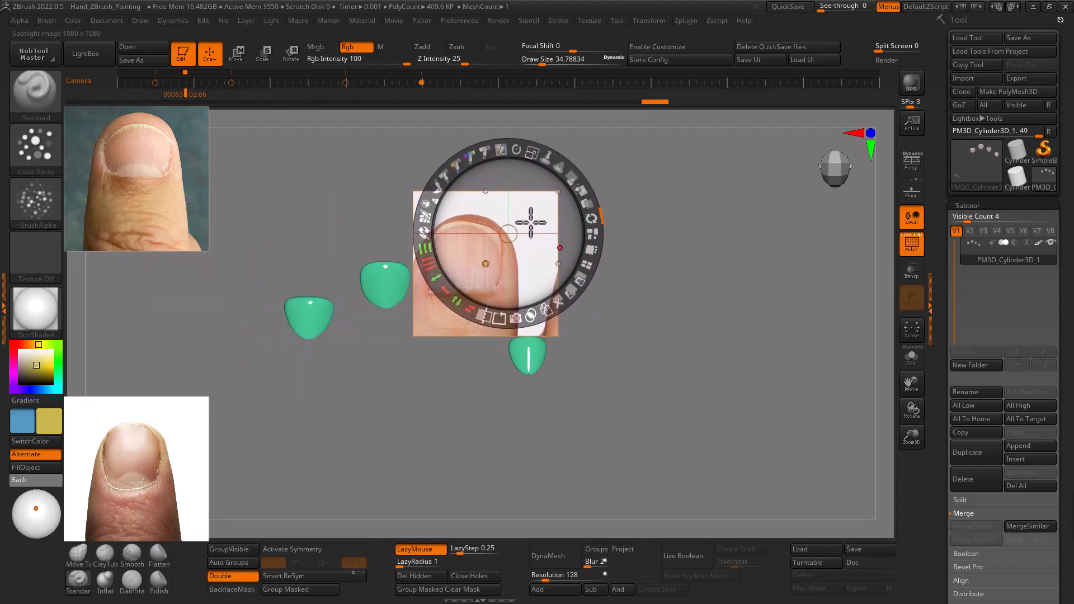
left_click(593, 232)
- Cycle the order of the tiled fingernail images by selecting them in turn, and retile the column with Tile Unified
left_click(139, 216)
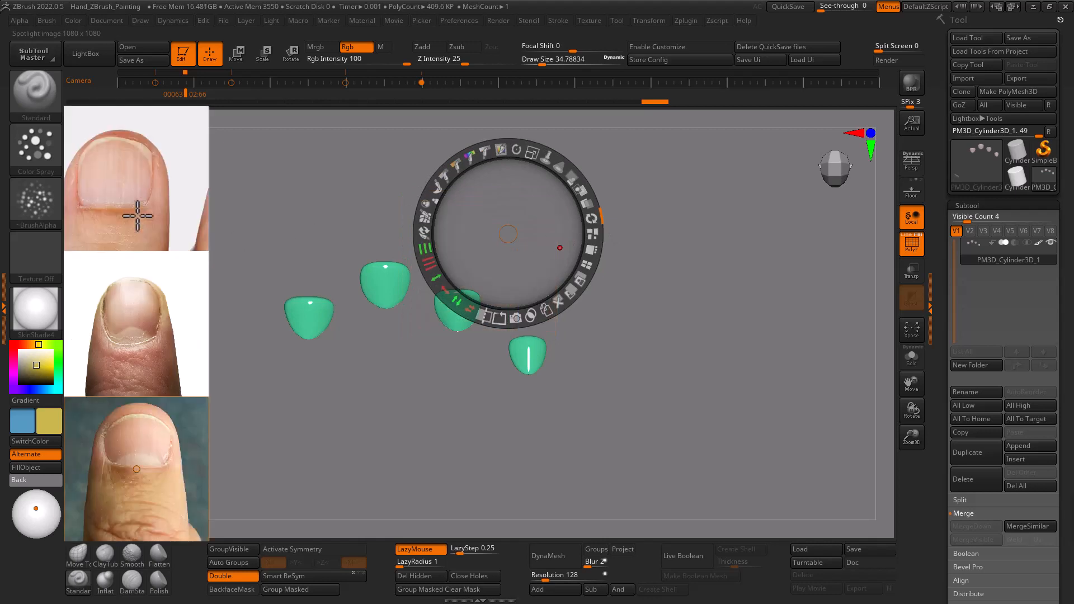
left_click(137, 301)
left_click(136, 430)
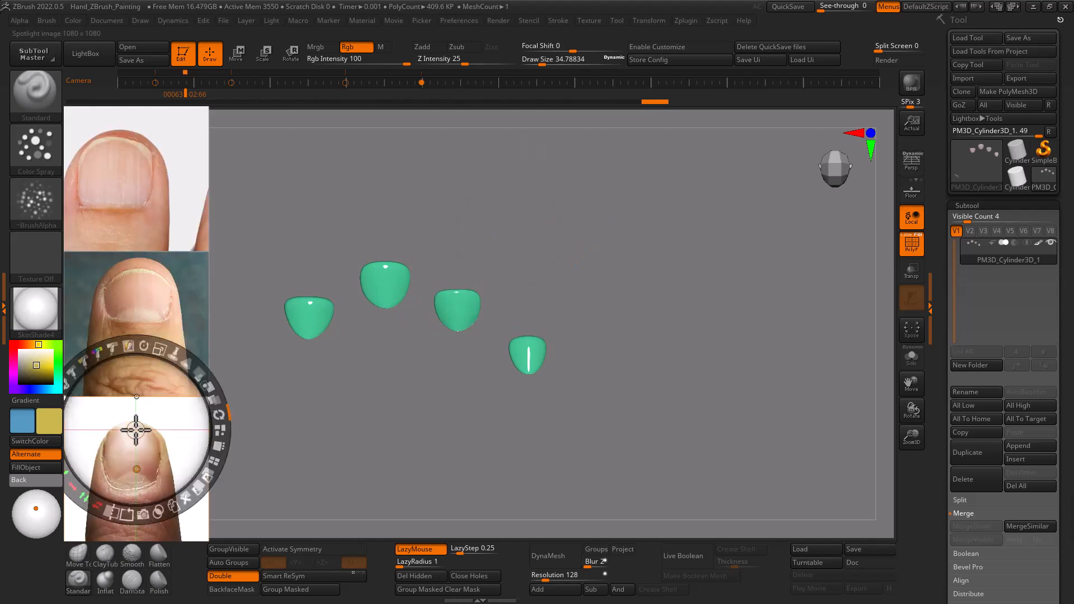
left_click(139, 307)
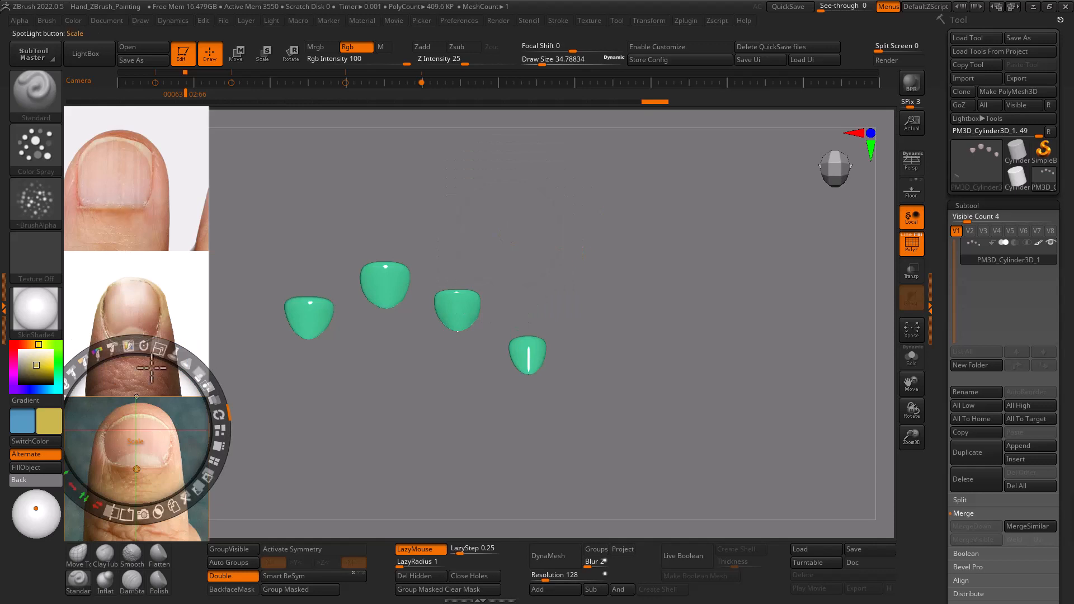
left_click(138, 288)
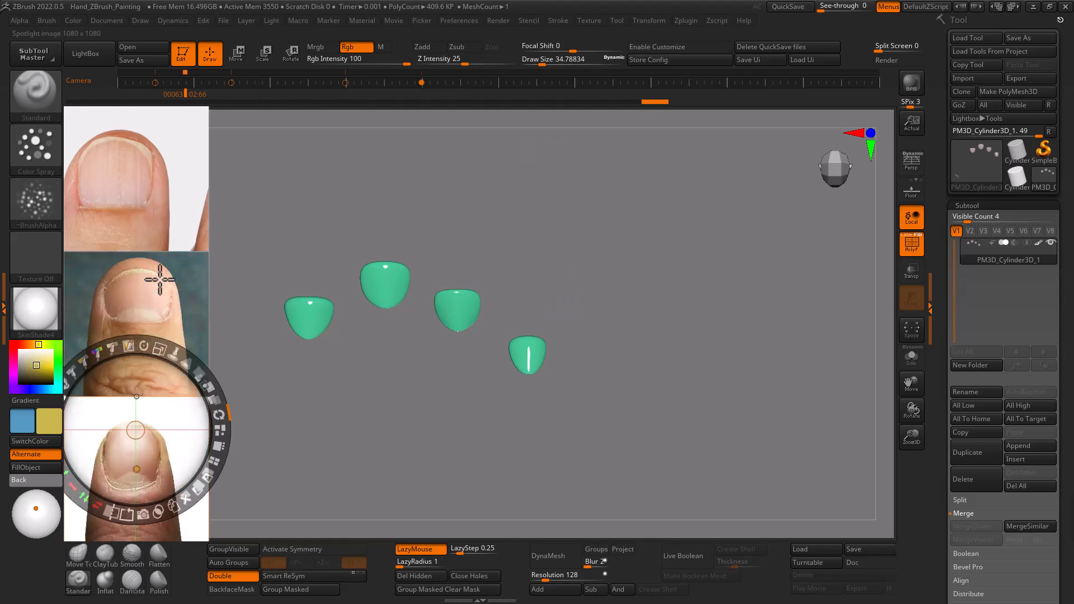
left_click(146, 232)
left_click(169, 293)
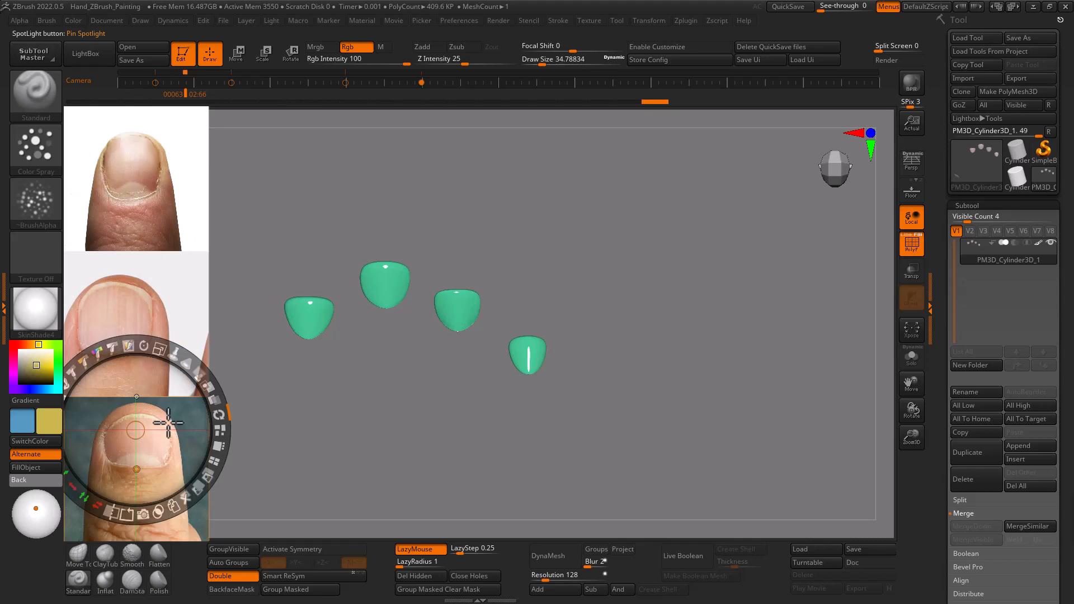
left_click(148, 293)
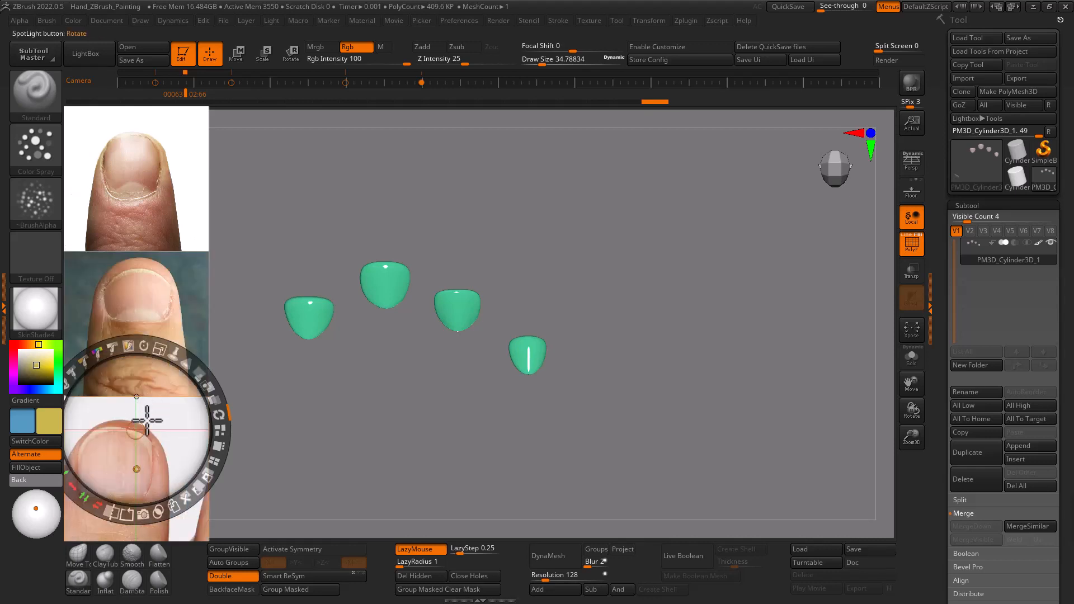
left_click(218, 460)
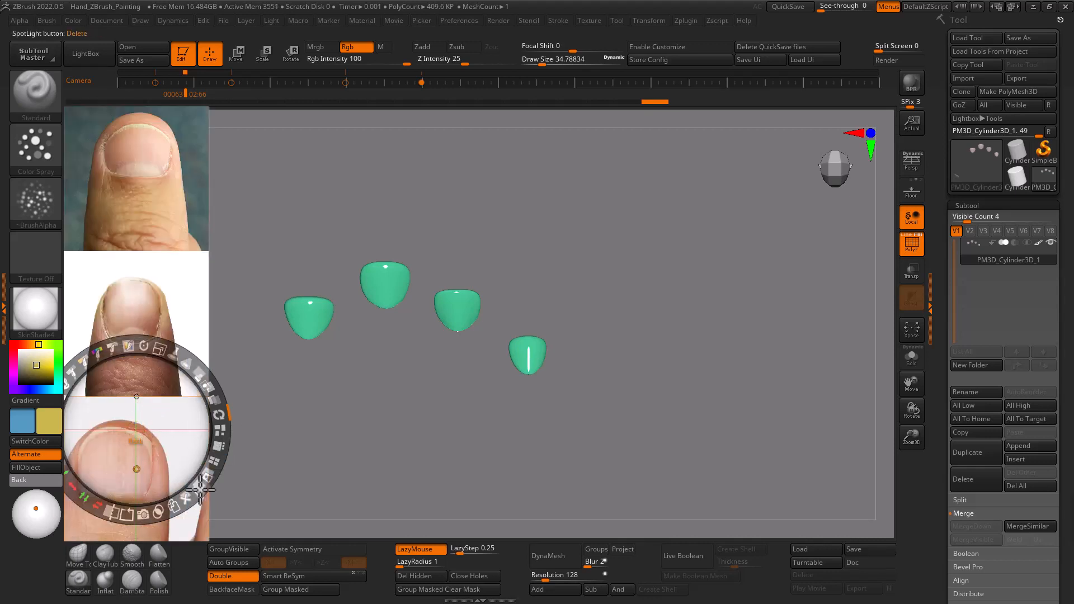
- Place the ridged-nail image on the canvas beside the nail meshes and move the Spotlight dial clear of the image
left_click(193, 529)
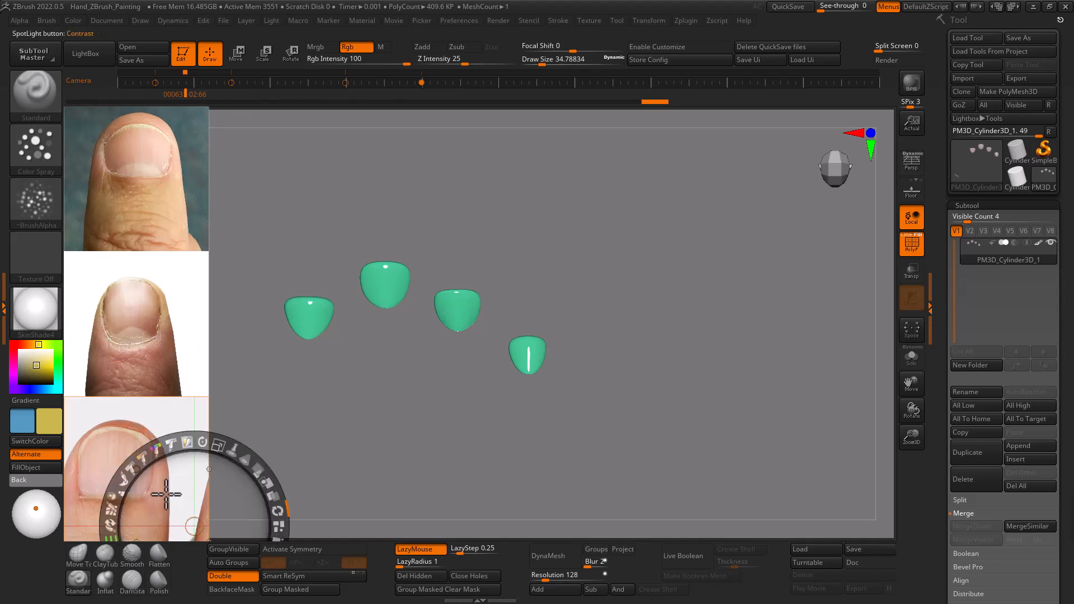
left_click_drag(167, 494, 518, 331)
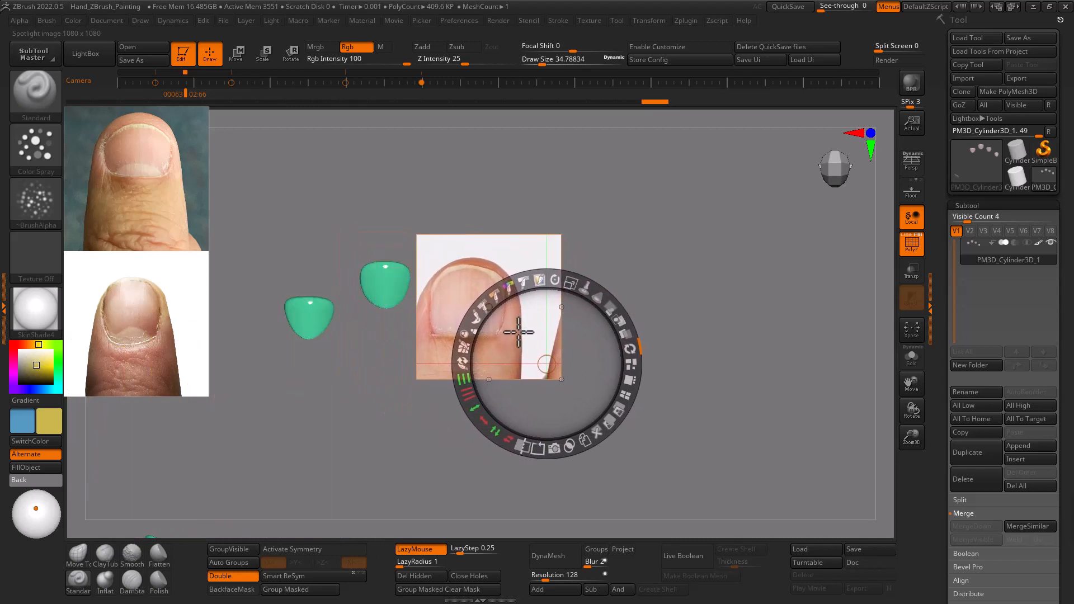
left_click(476, 273)
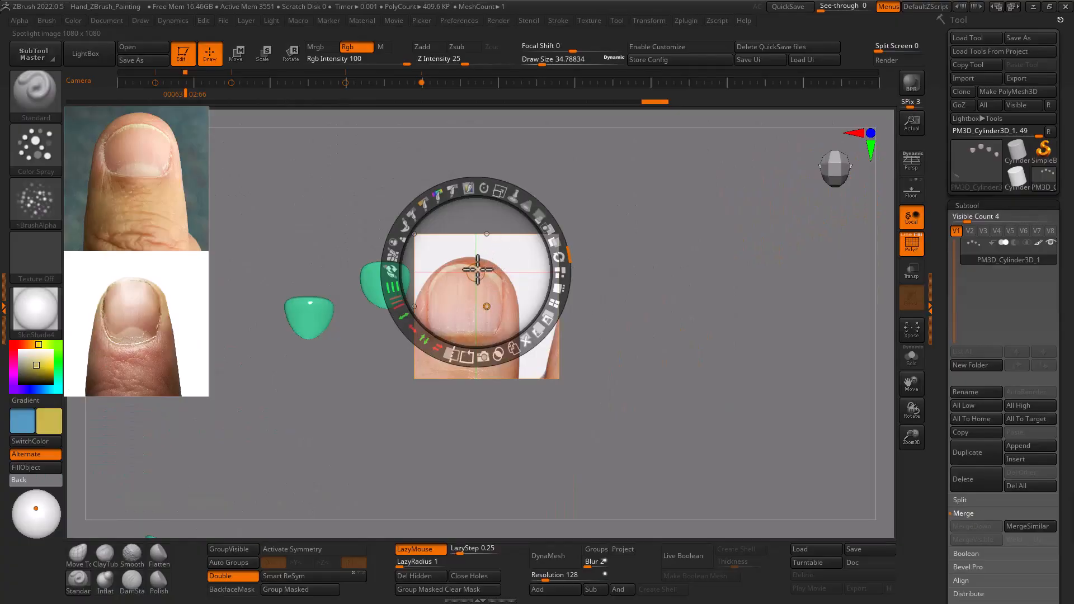
left_click_drag(477, 271, 733, 212)
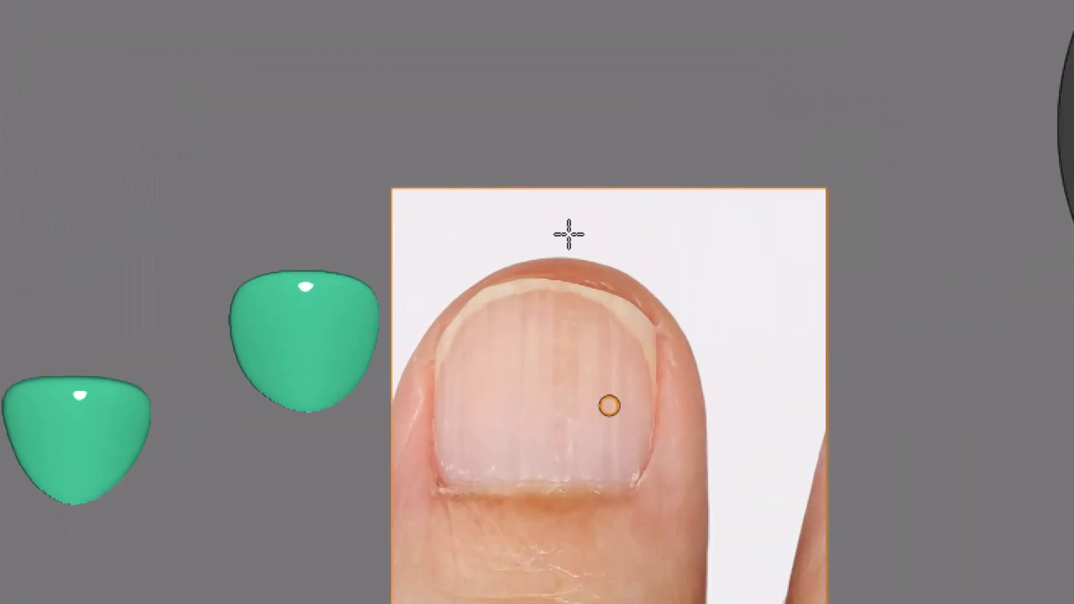
- Lower the ridged-nail image's opacity in Spotlight so the nail meshes show through, and move it over the third nail from the left
left_click(487, 307)
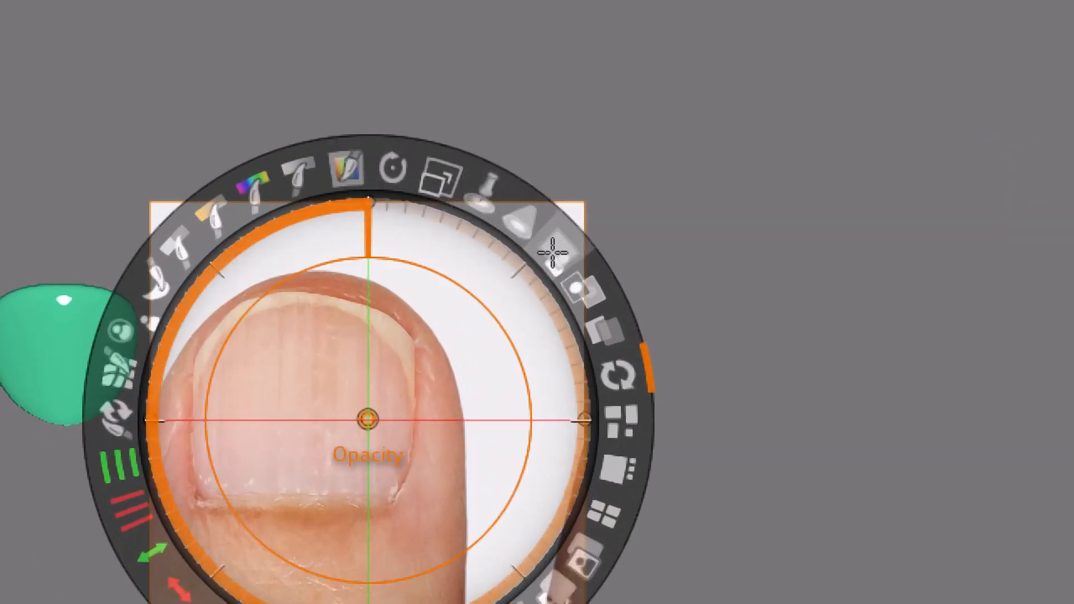
left_click_drag(552, 252, 502, 210)
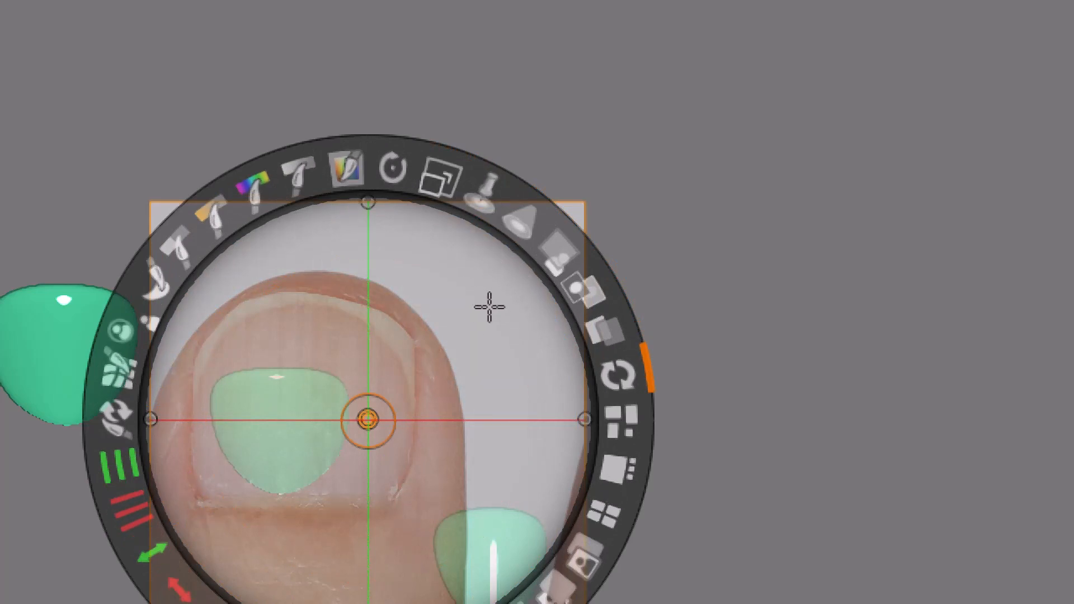
left_click_drag(490, 307, 508, 277)
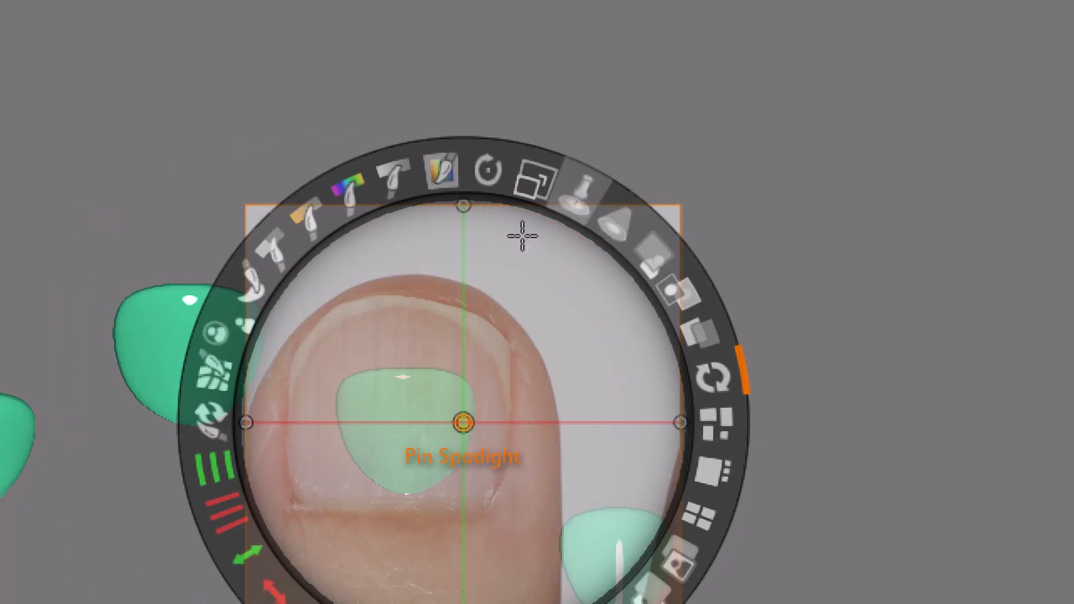
left_click_drag(522, 236, 551, 265)
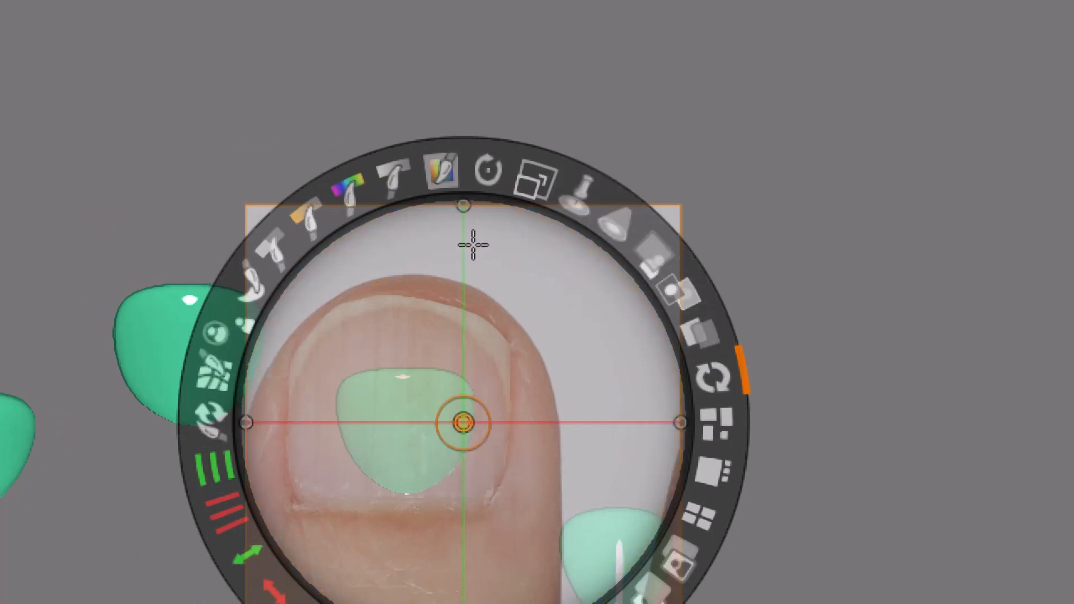
- Scale the semi-transparent image down and position it so its fingernail lines up with the nail mesh beneath
left_click_drag(501, 226, 452, 221)
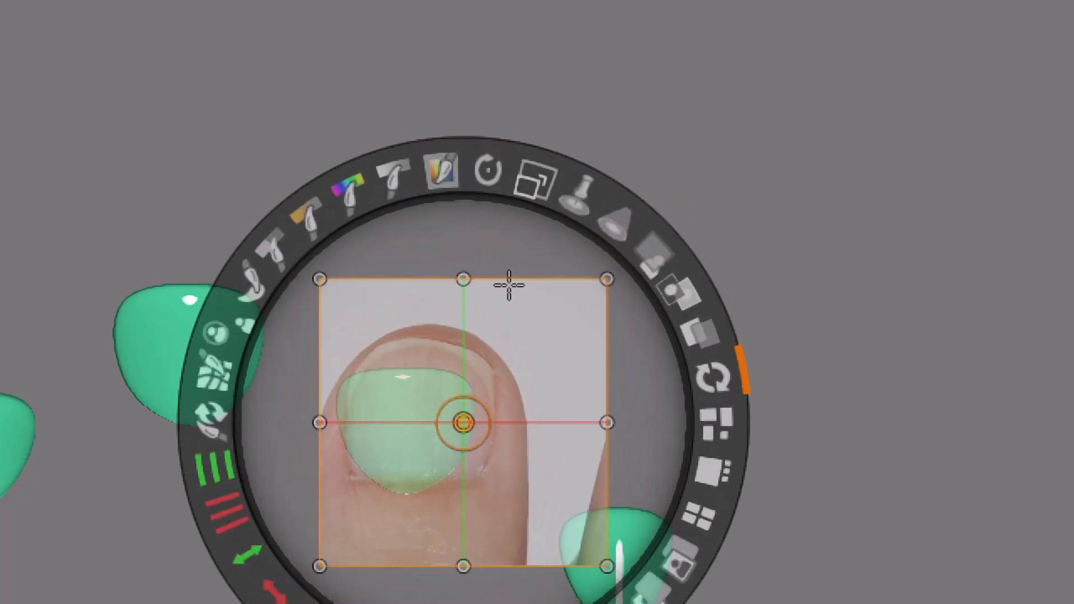
left_click_drag(508, 285, 504, 292)
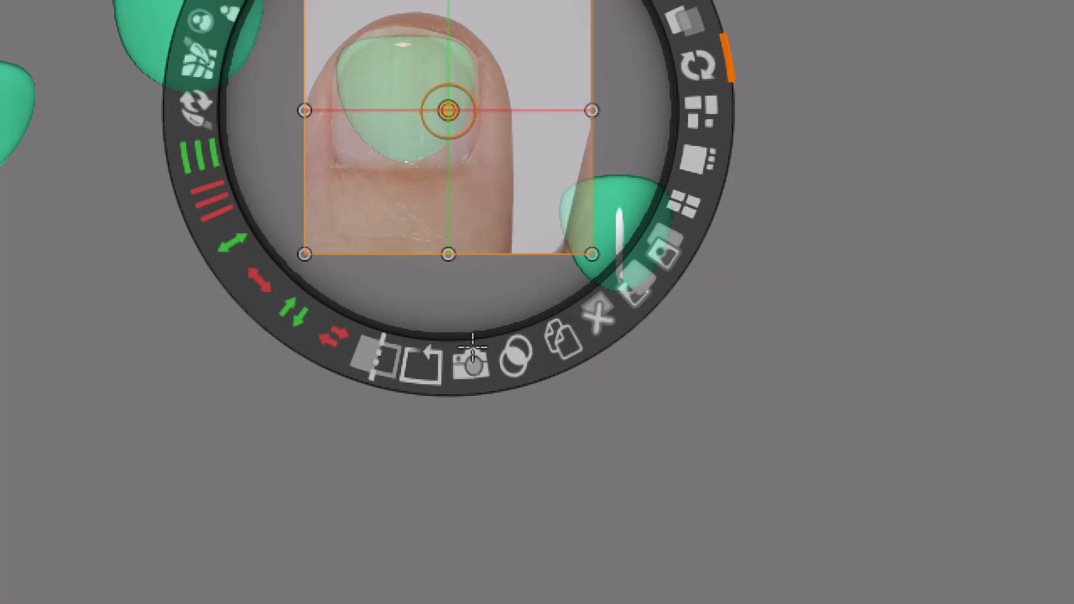
left_click(472, 190)
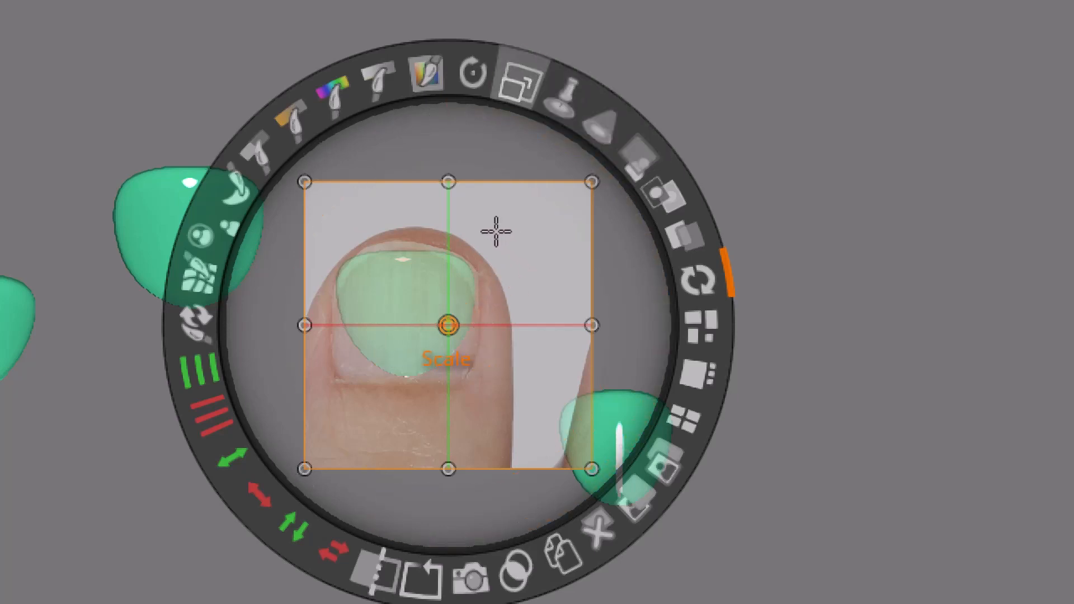
left_click_drag(495, 231, 494, 231)
left_click_drag(494, 305, 494, 302)
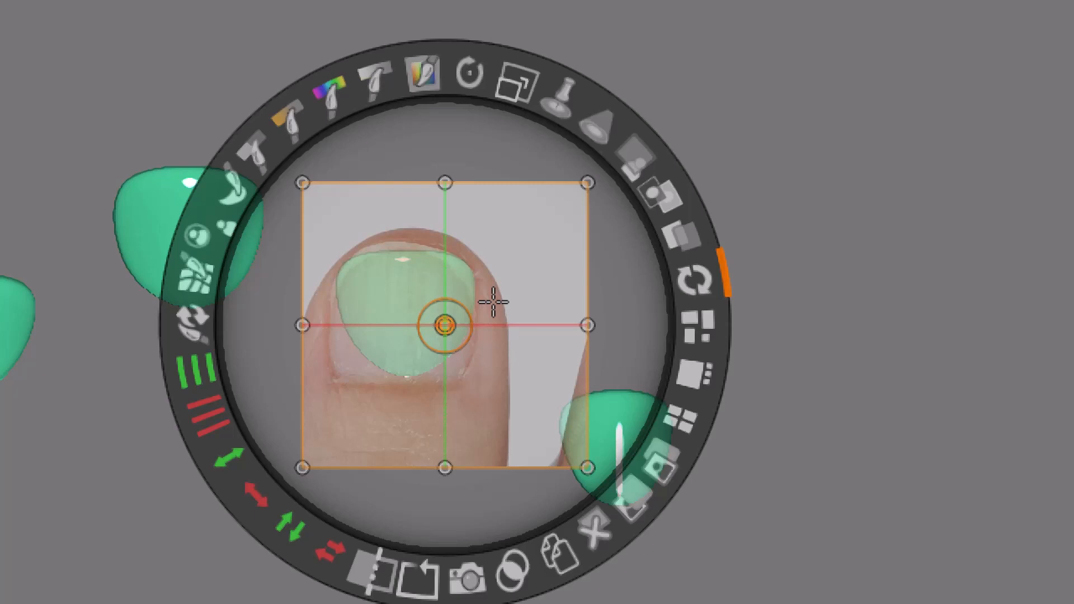
- Toggle Spotlight's visibility off and on, and switch between its editing and painting modes, ending ready to paint
key("c")
key("v")
key("shift+z")
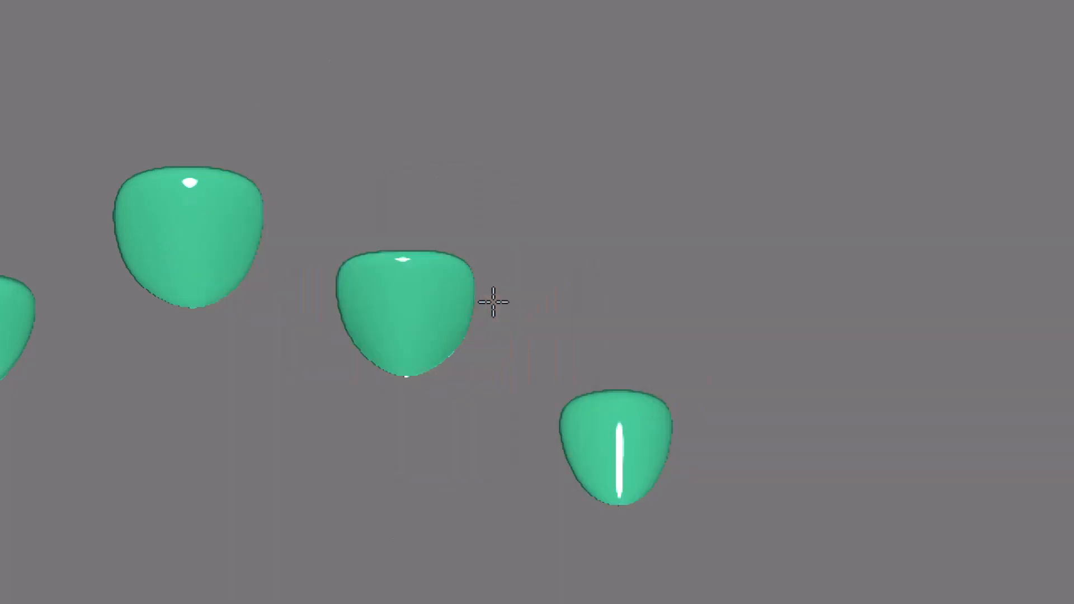
key("shift+z")
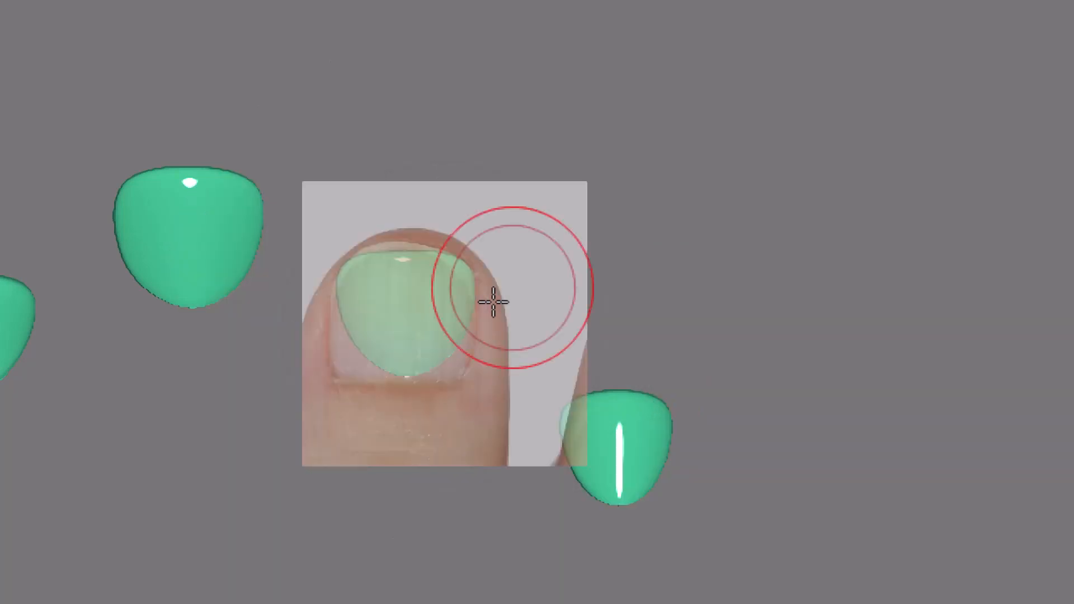
key("z")
key("z")
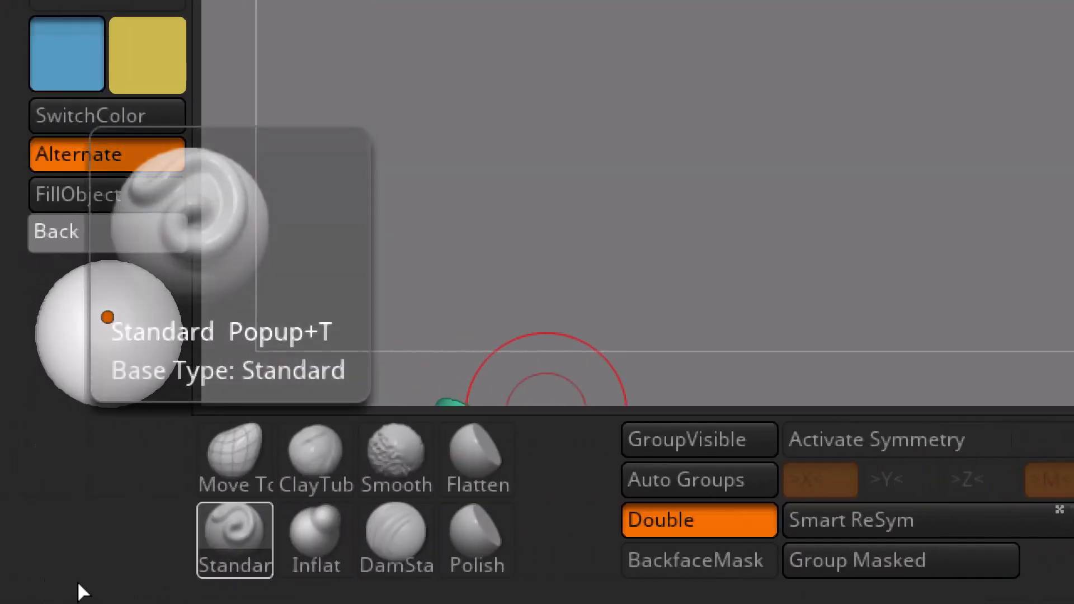
- Set up the Standard brush with a FreeHand stroke and no alpha
key("b")
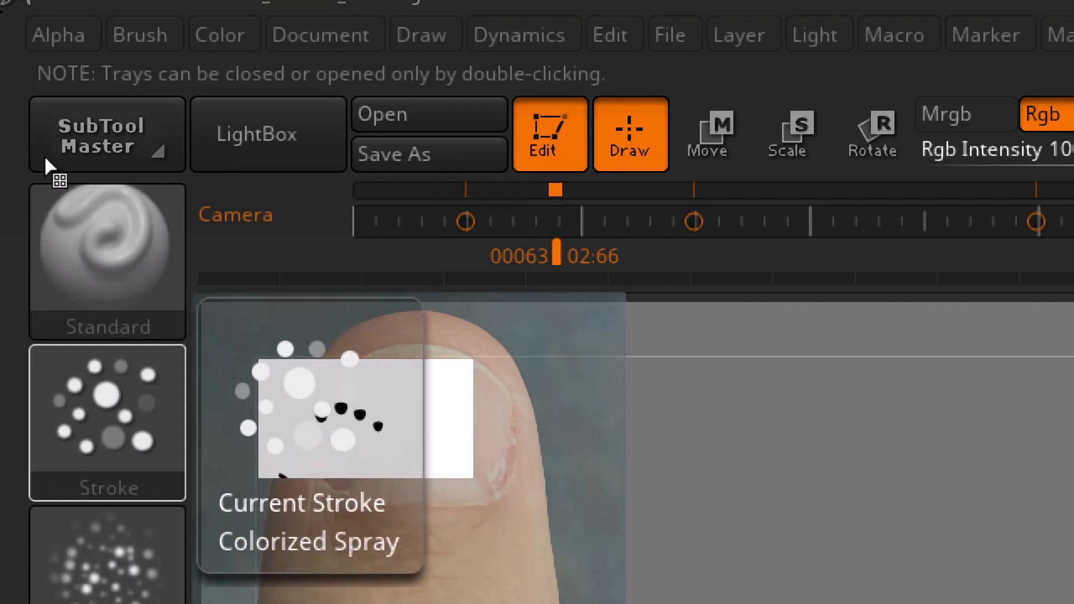
left_click(107, 421)
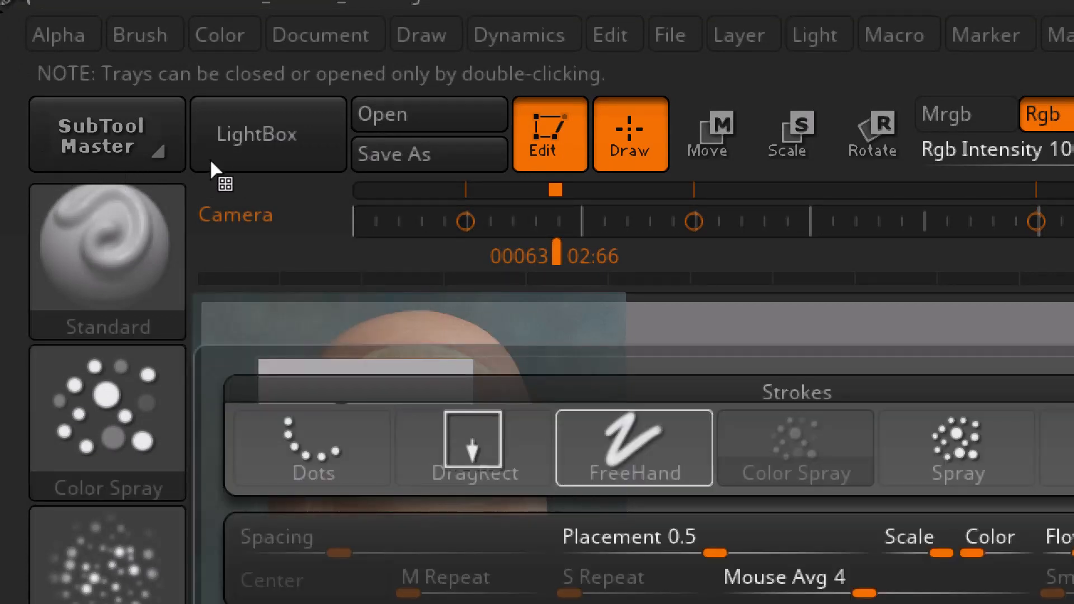
left_click(629, 453)
left_click(112, 553)
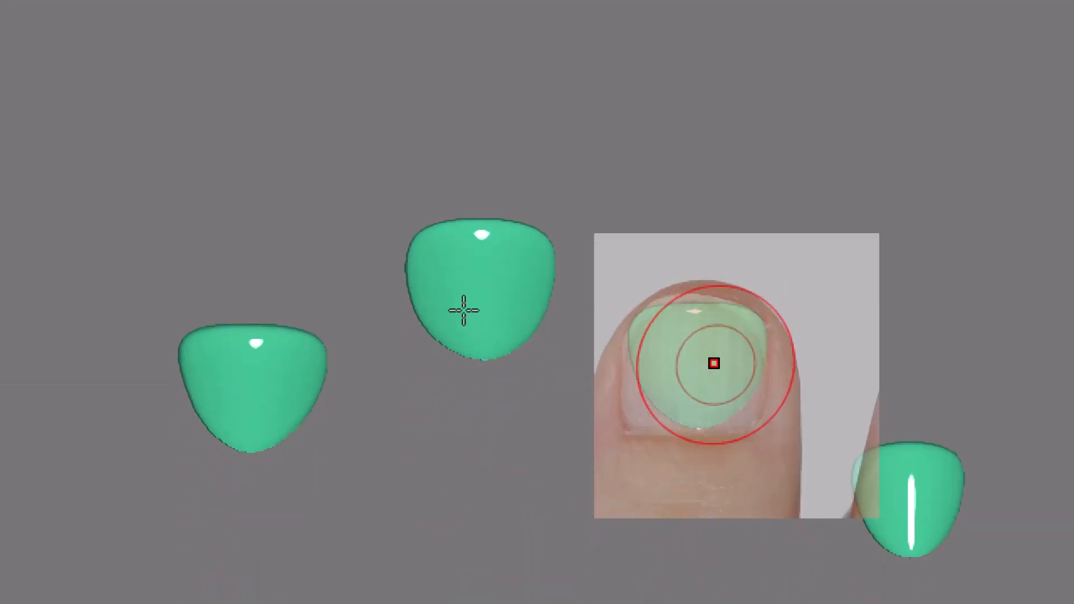
- Paint the ridged-nail texture onto the mesh beneath the image and turn off the polyframe display
left_click_drag(717, 365, 685, 344)
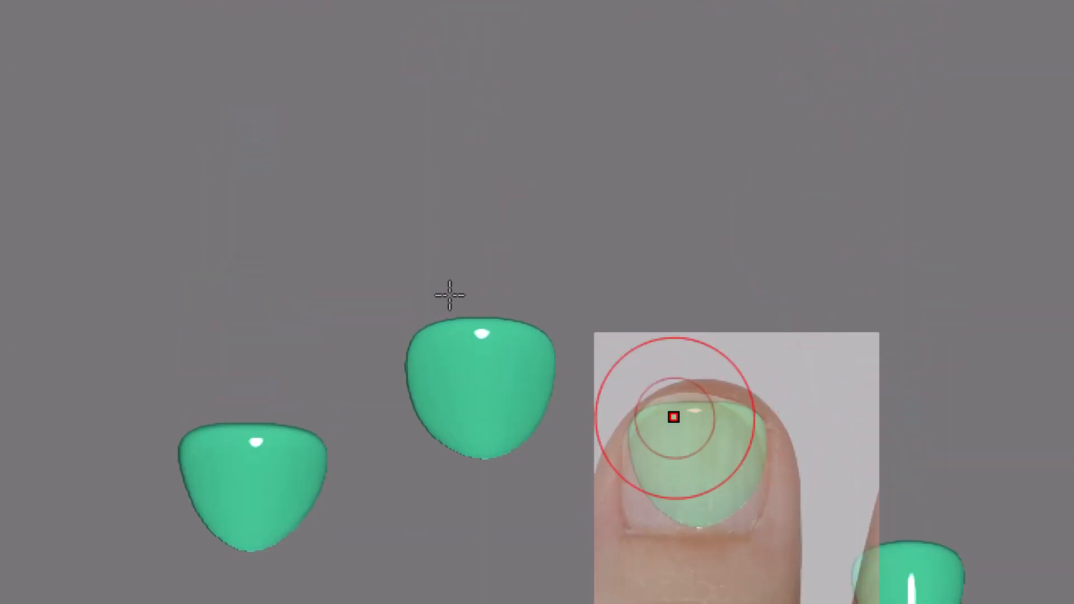
key("shift+f")
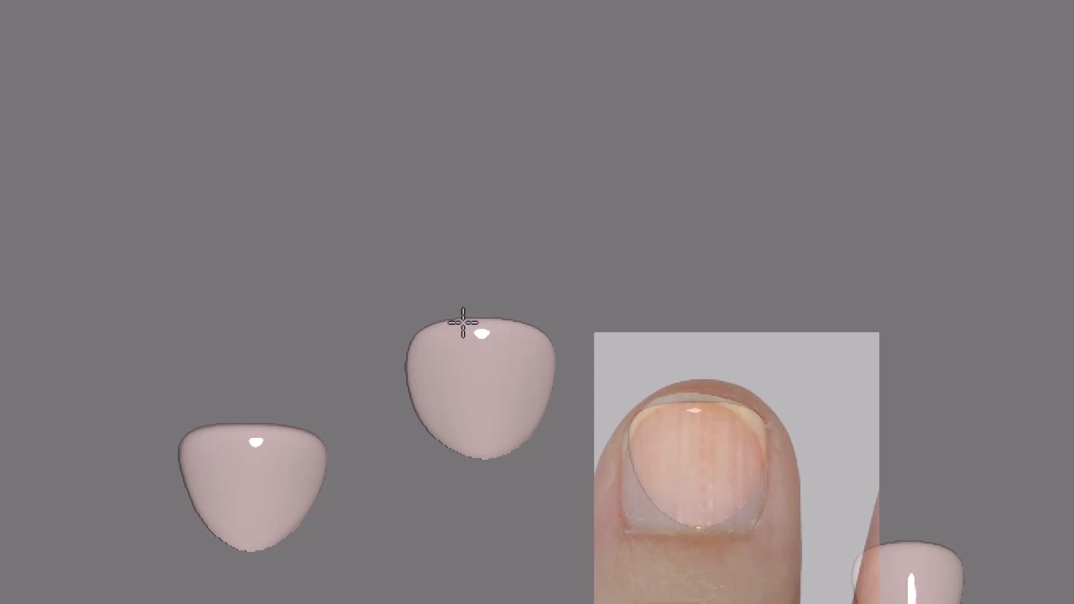
key("shift+f")
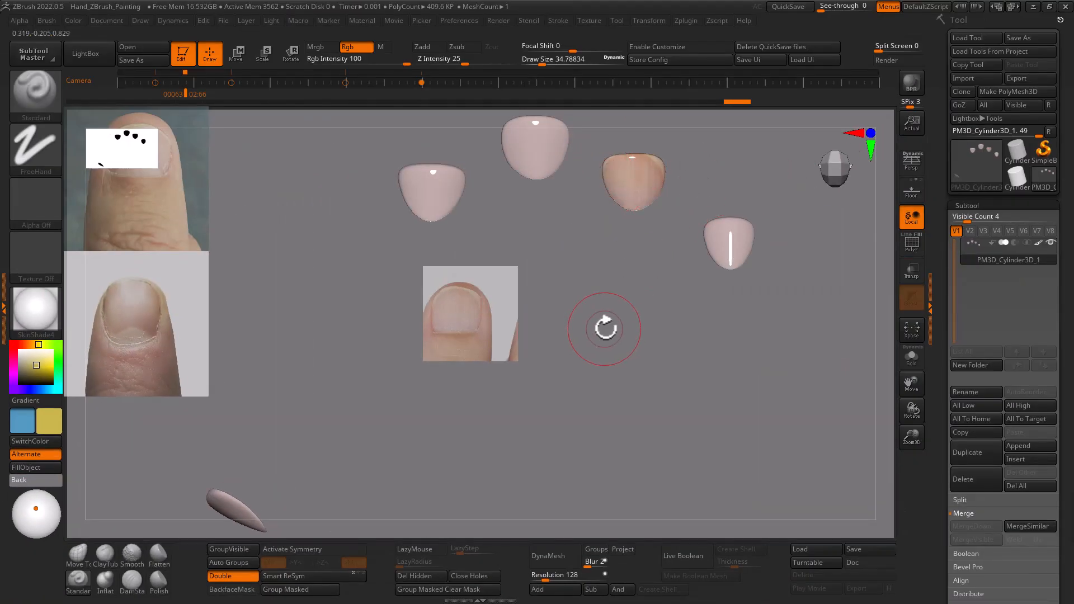
- Toggle the polyframe display on and off to compare the painted nail with its polygroup colors
mouse_move(602, 307)
left_mouse_down()
mouse_move(549, 377)
mouse_move(547, 398)
mouse_move(594, 342)
mouse_move(619, 350)
mouse_move(633, 321)
mouse_move(614, 317)
mouse_move(518, 411)
mouse_move(434, 408)
mouse_move(468, 386)
mouse_move(588, 347)
left_mouse_up()
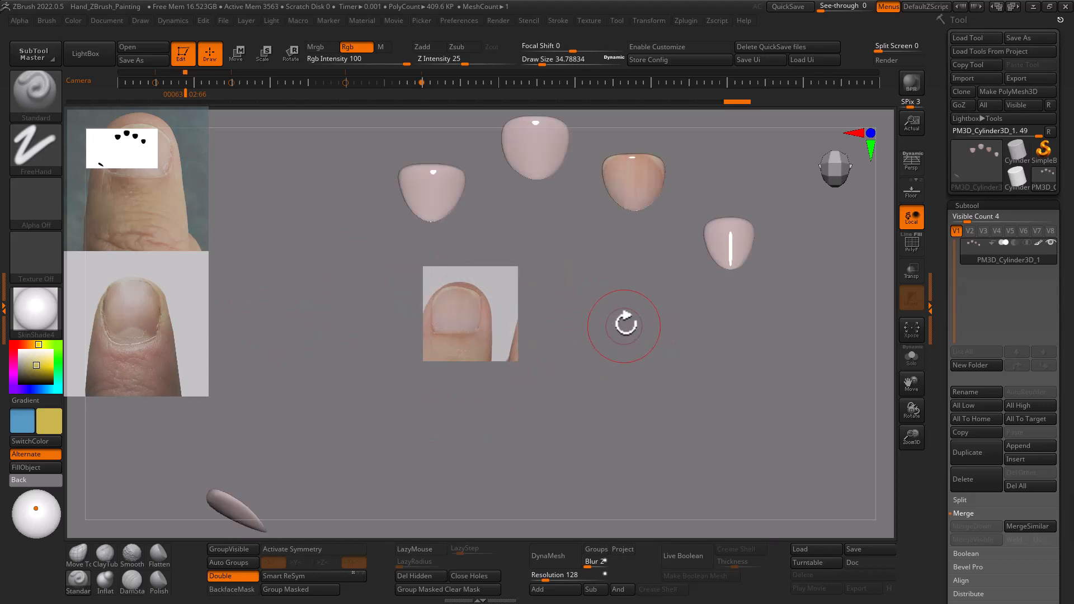
mouse_move(633, 302)
left_mouse_down()
mouse_move(619, 372)
mouse_move(633, 291)
mouse_move(642, 347)
mouse_move(645, 317)
mouse_move(599, 410)
mouse_move(585, 405)
left_mouse_up()
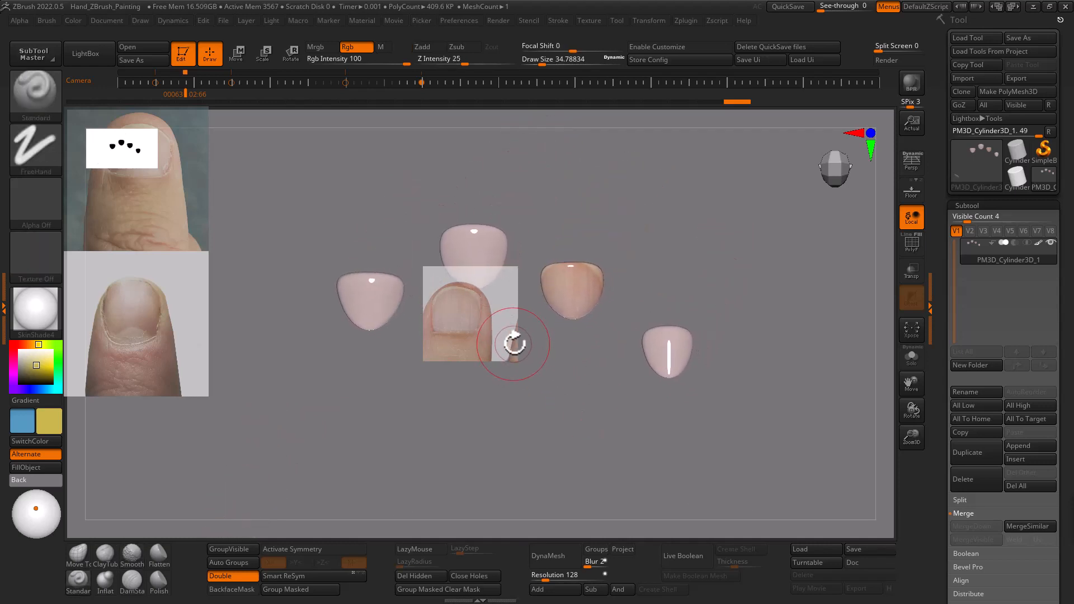
key("shift")
key("shift+f")
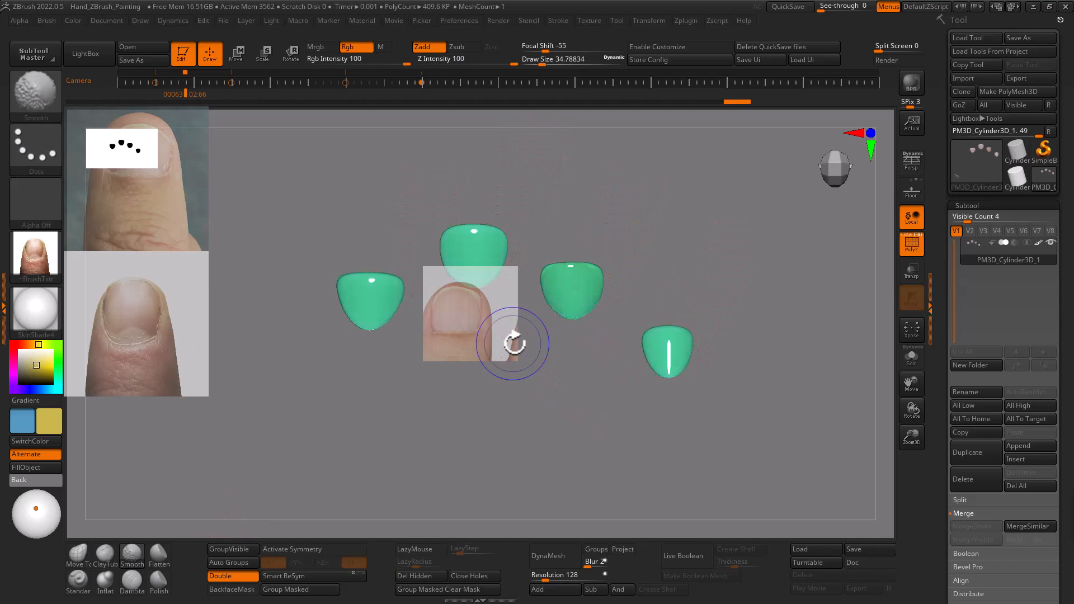
key("shift+f")
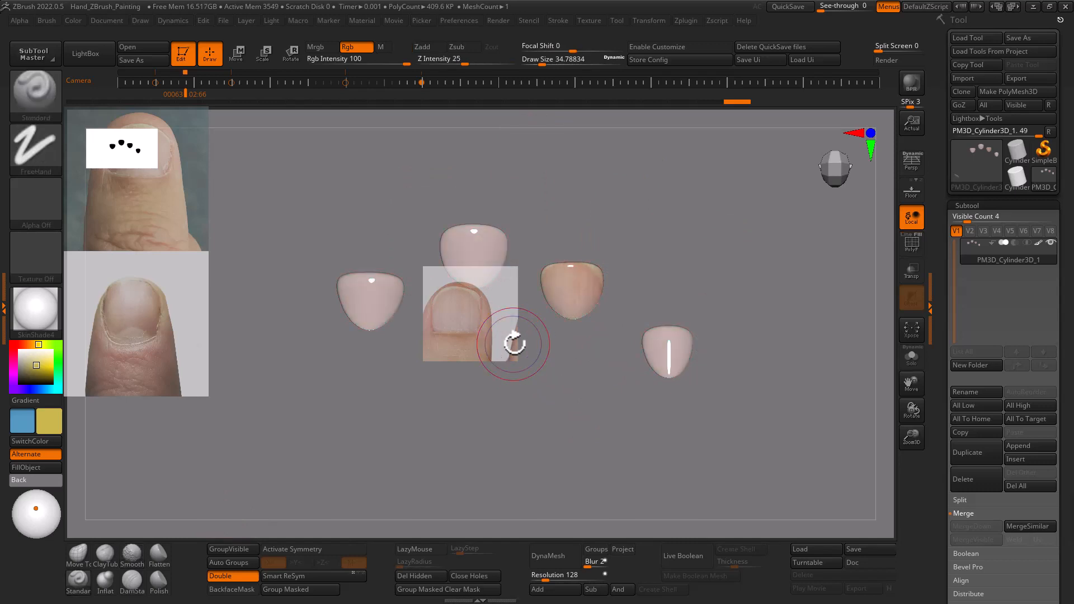
- Return Spotlight to editing mode, move the image back over the painted nail, enlarge it and rotate it to match the nail's shape
key("shift+z")
key("shift+z")
key("z")
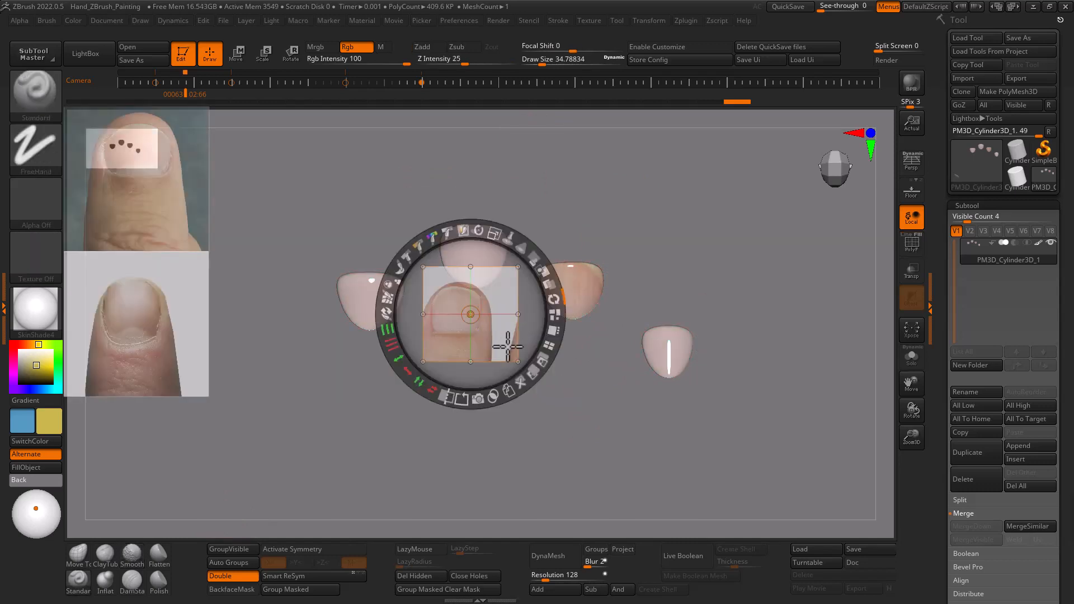
left_click_drag(503, 347, 619, 324)
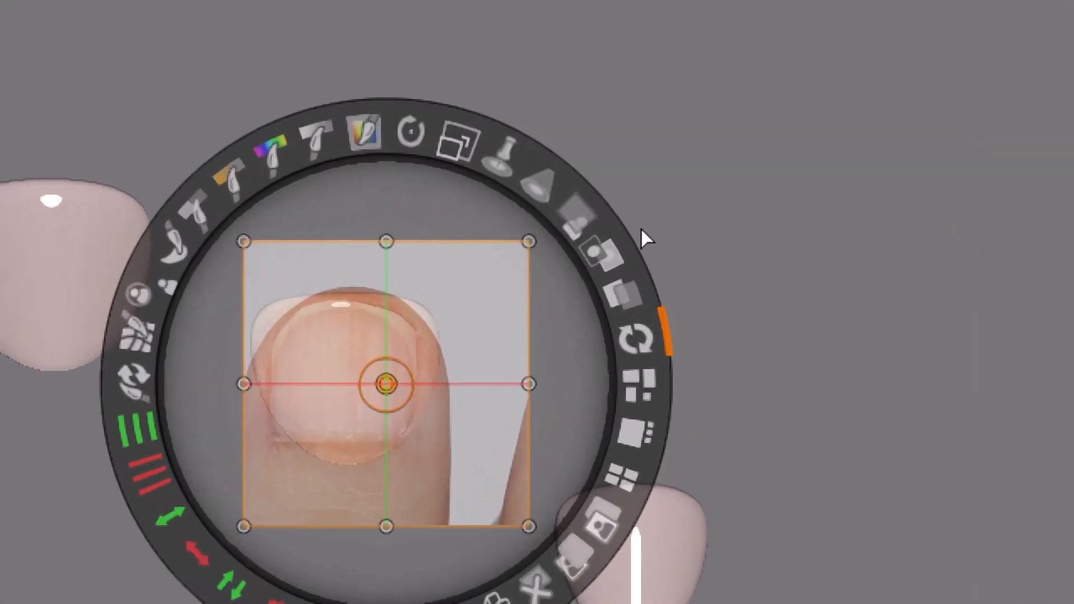
left_click_drag(609, 211, 626, 218)
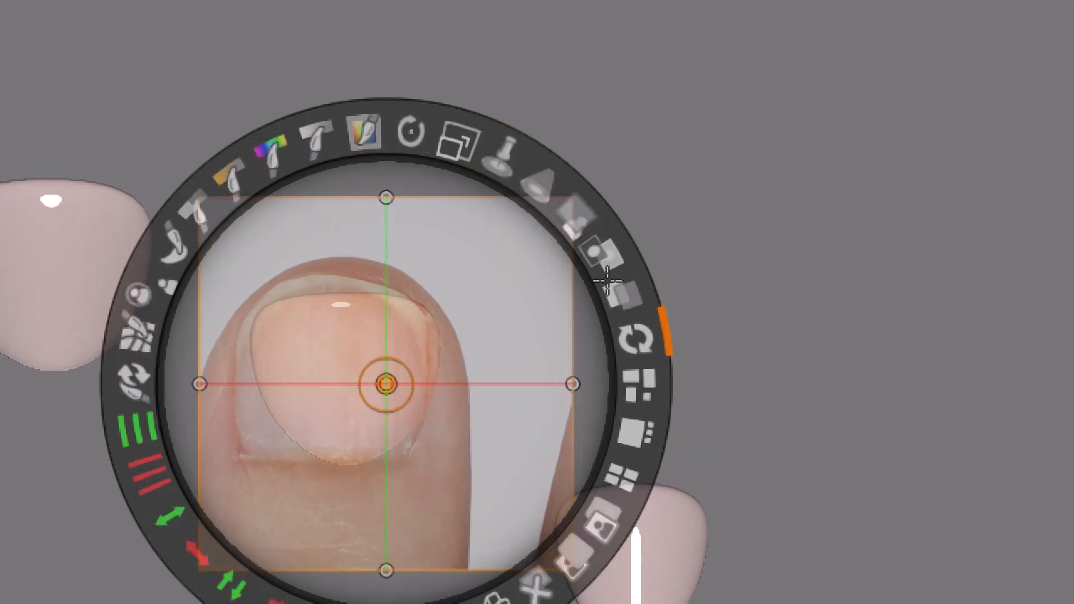
left_click_drag(608, 279, 613, 280)
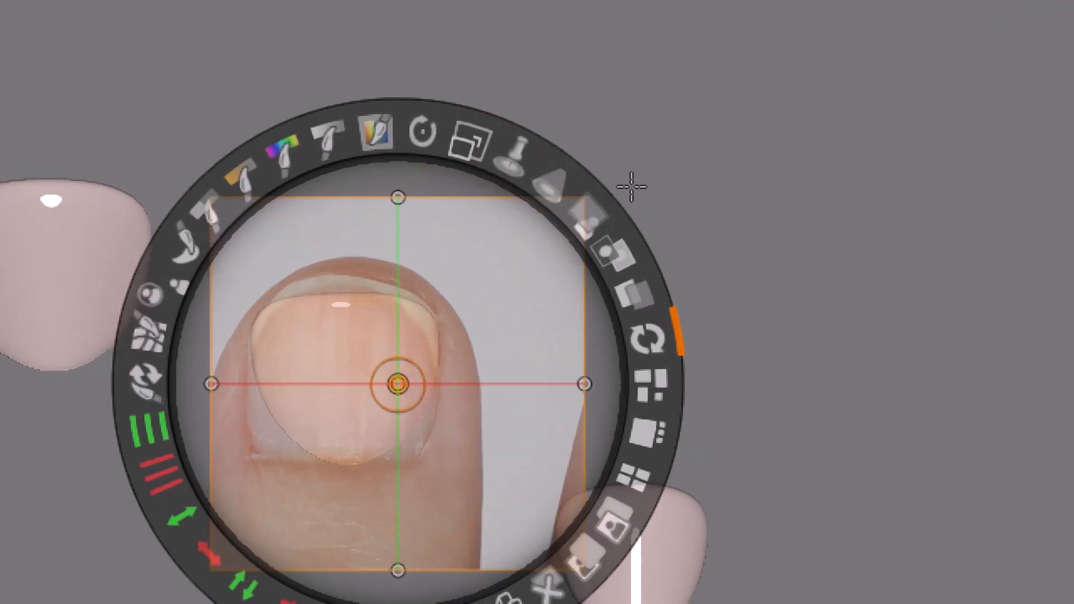
left_click_drag(621, 193, 588, 207)
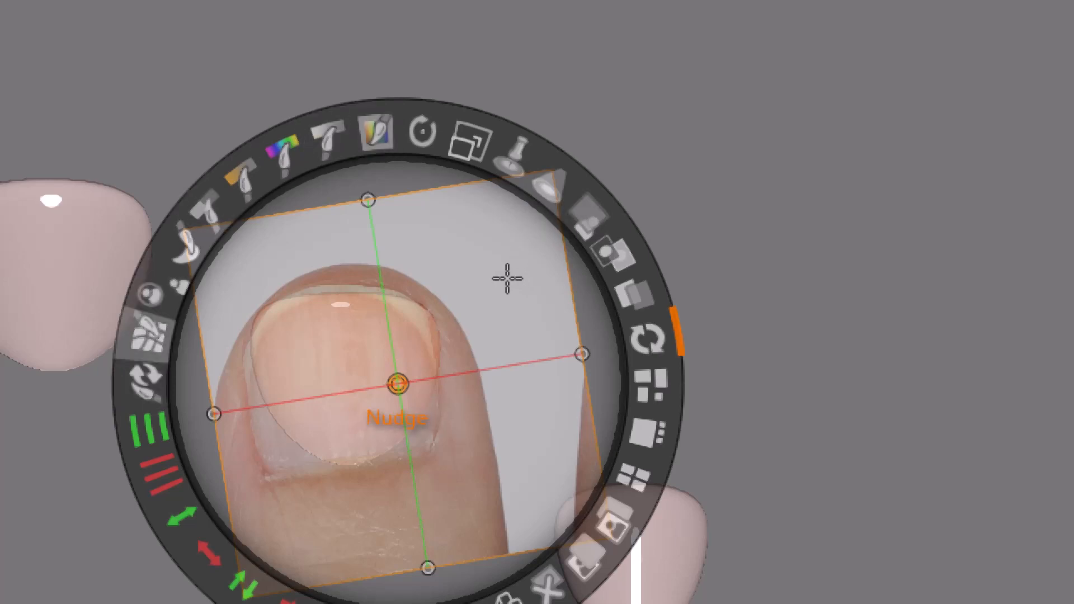
- Activate Nudge for the rotated image and refine its alignment with the painted nail
left_click(147, 334)
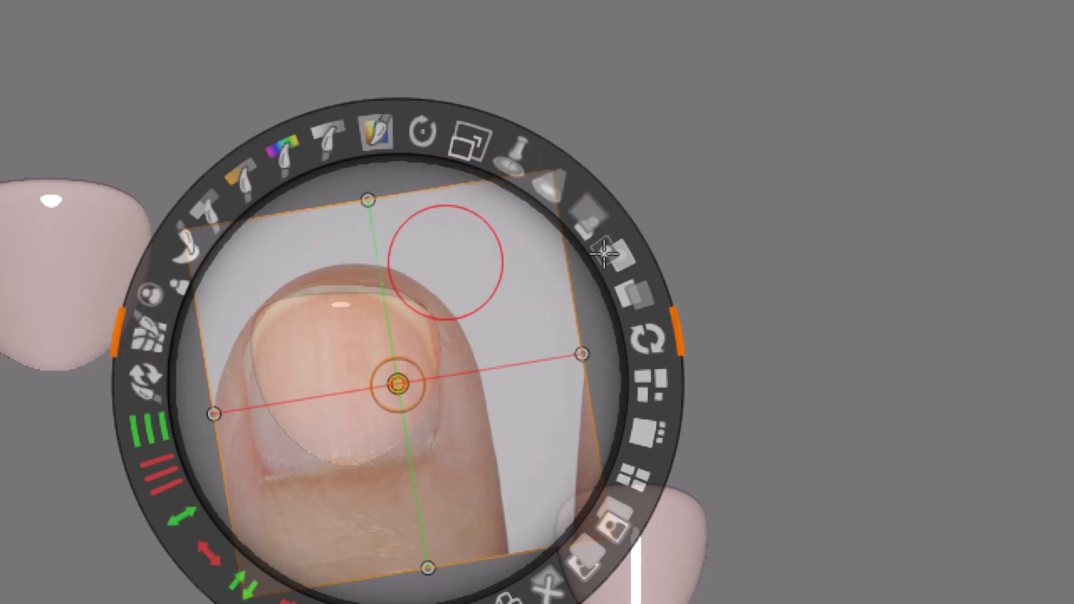
left_click_drag(602, 255, 600, 255)
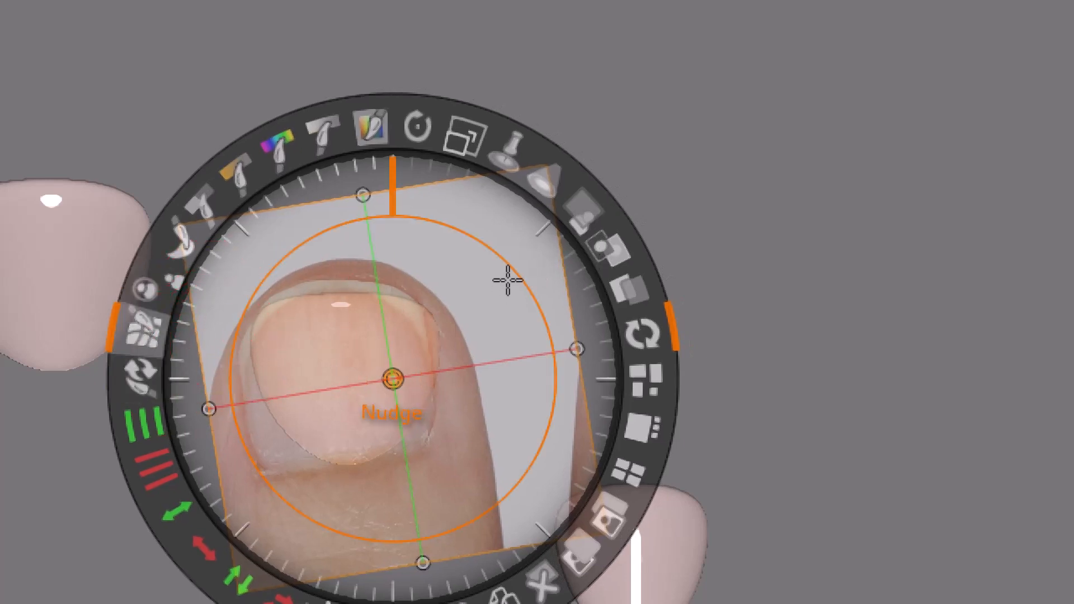
mouse_move(498, 273)
left_mouse_down()
mouse_move(537, 226)
mouse_move(572, 209)
mouse_move(556, 211)
mouse_move(561, 285)
left_mouse_up()
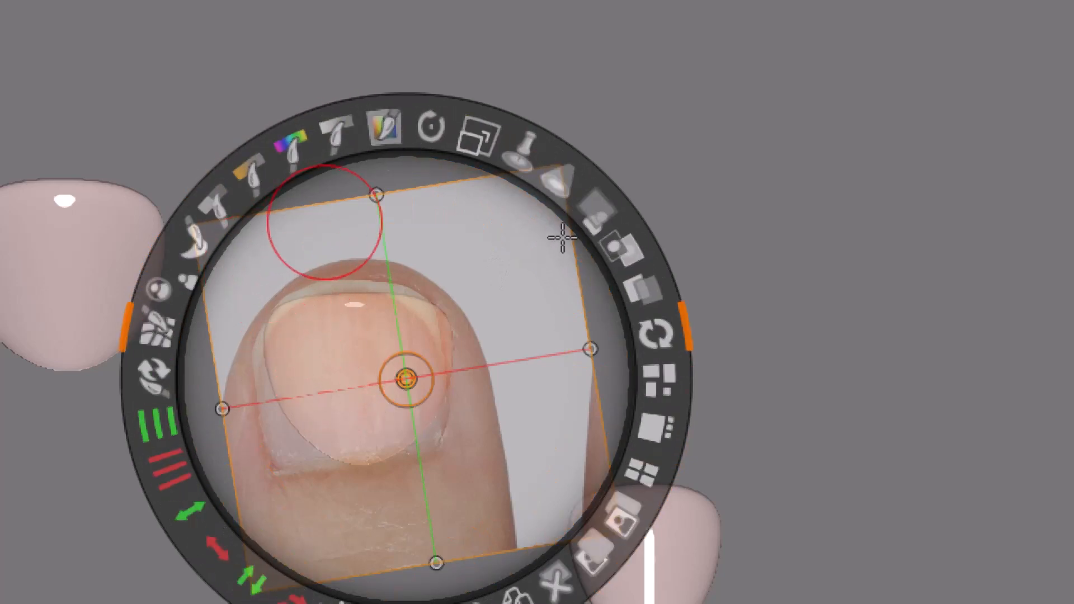
mouse_move(579, 229)
left_mouse_down()
mouse_move(579, 214)
mouse_move(581, 228)
left_mouse_up()
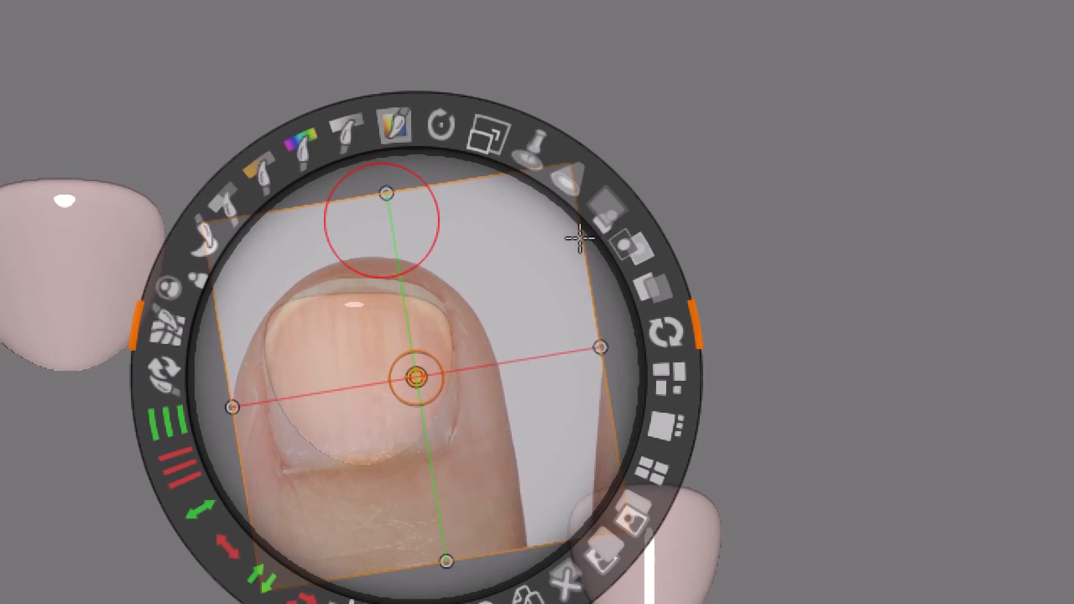
- Switch Spotlight to painting mode and toggle its visibility to inspect the painted nail without the image
key("z")
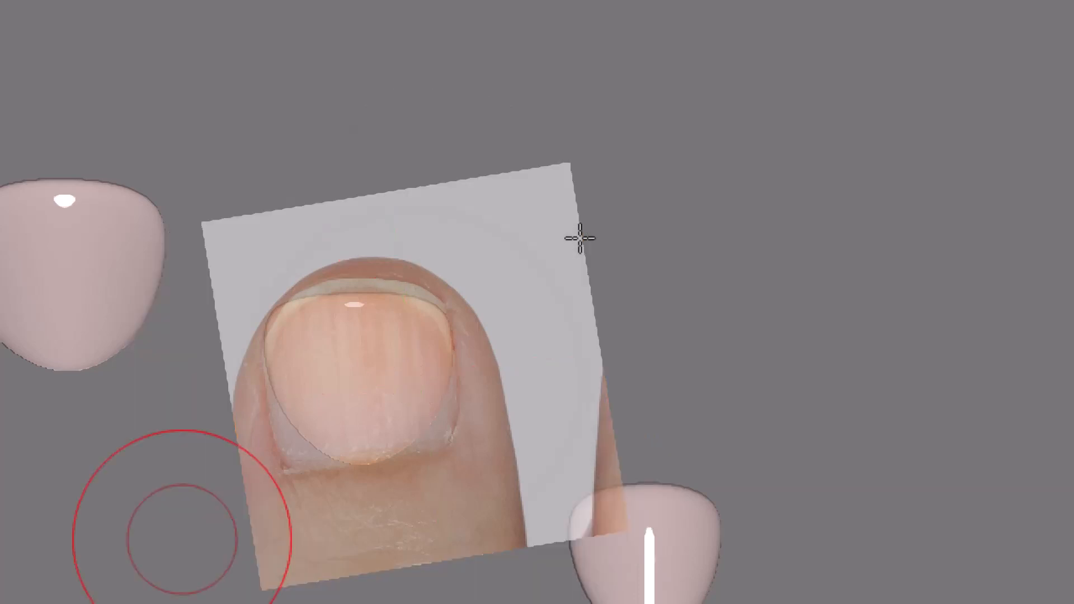
key("shift+z")
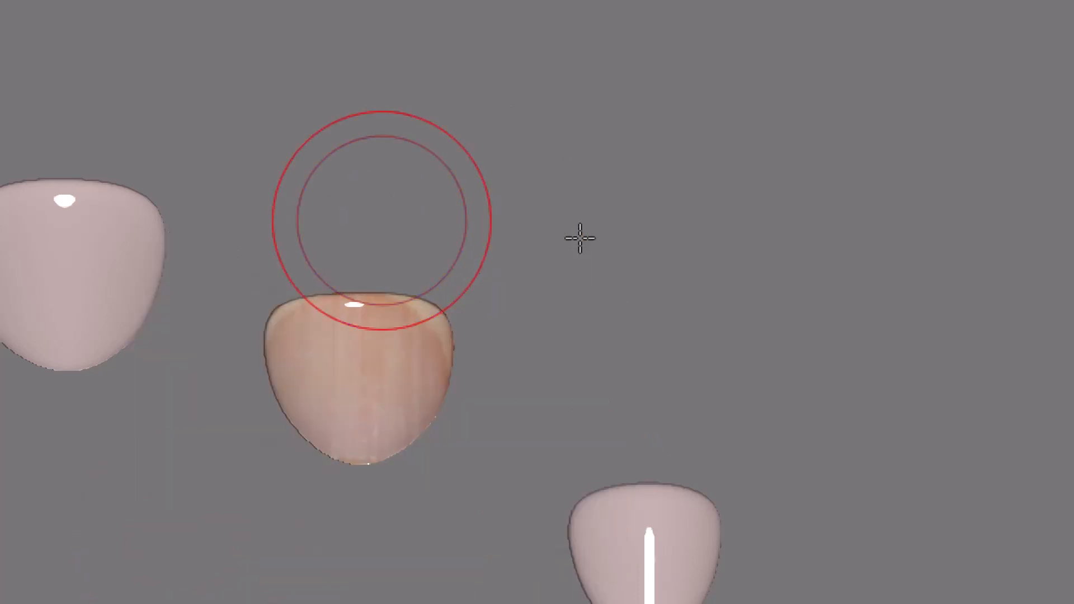
key("shift")
key("shift+z")
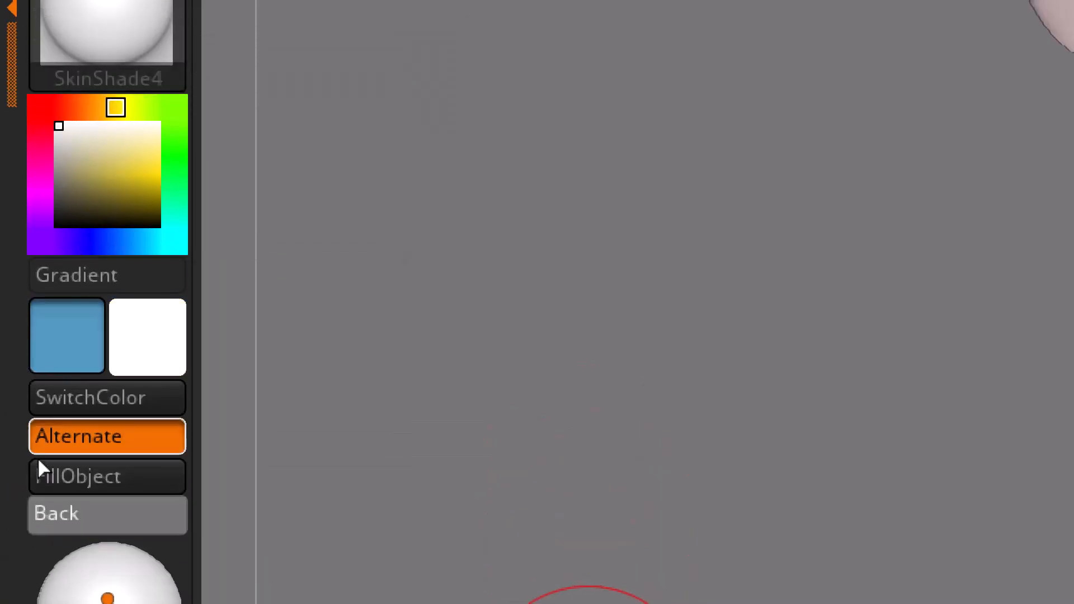
- Fill the nail meshes with white and show the Spotlight image over them again
left_click(38, 412)
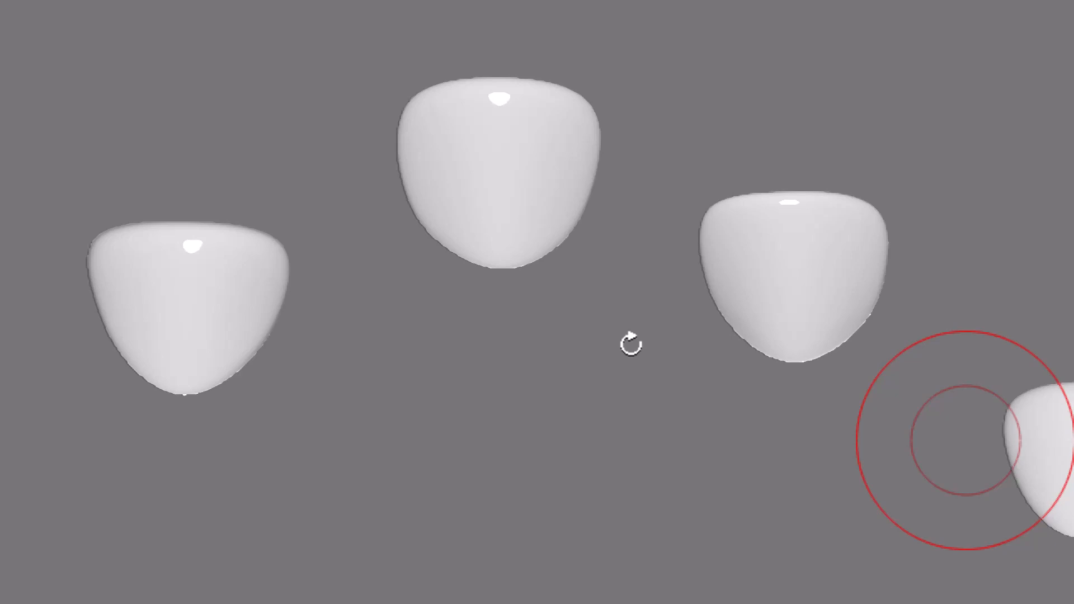
key("shift+z")
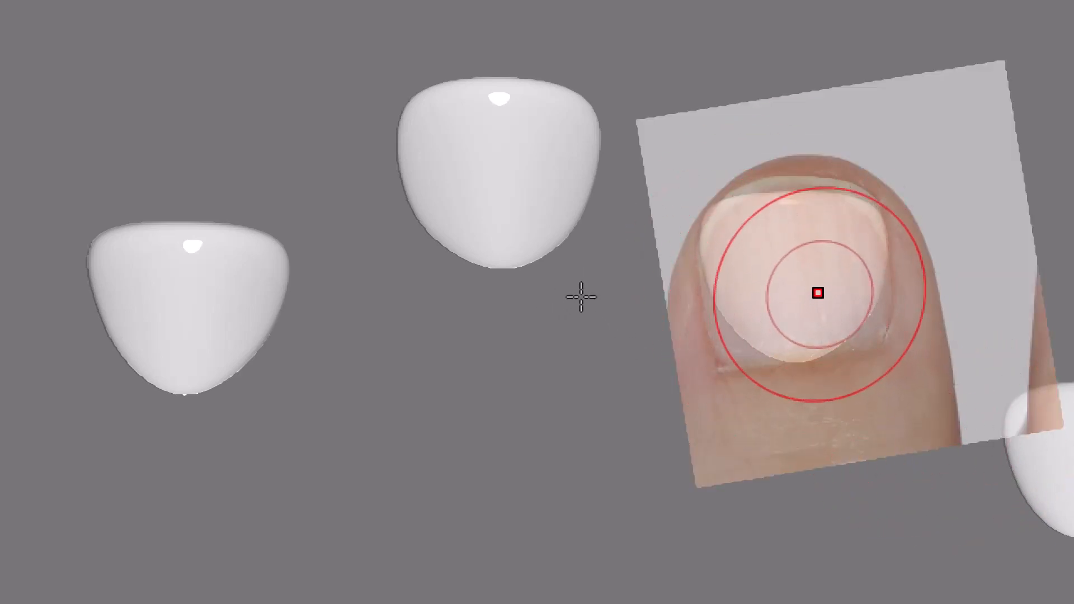
- Project the fingernail photo onto the nail mesh beneath it and bring the painted nail into close-up
left_click_drag(818, 292, 791, 258)
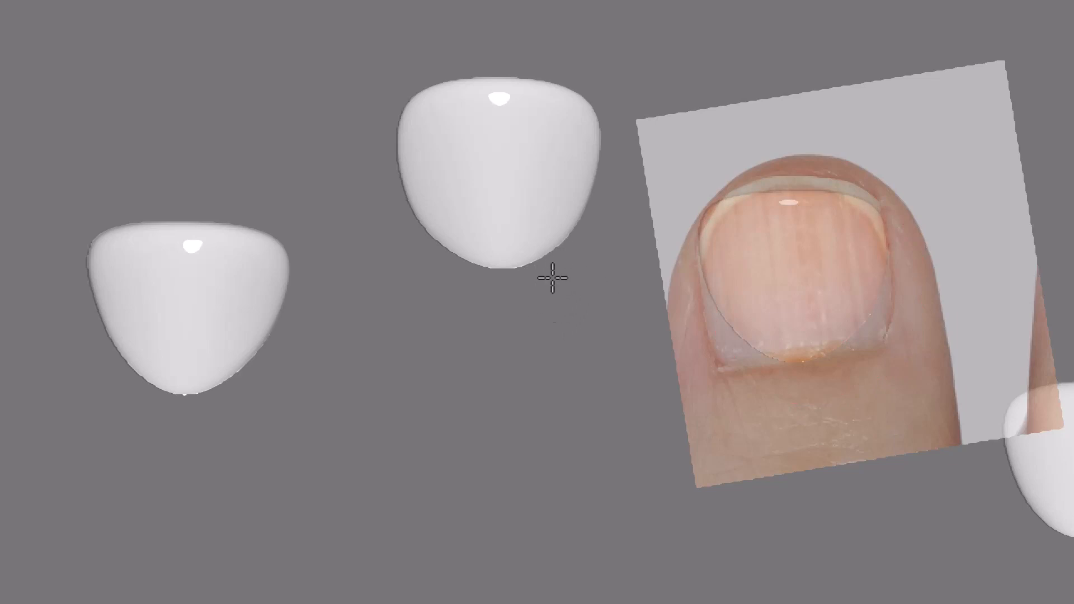
key("shift+z")
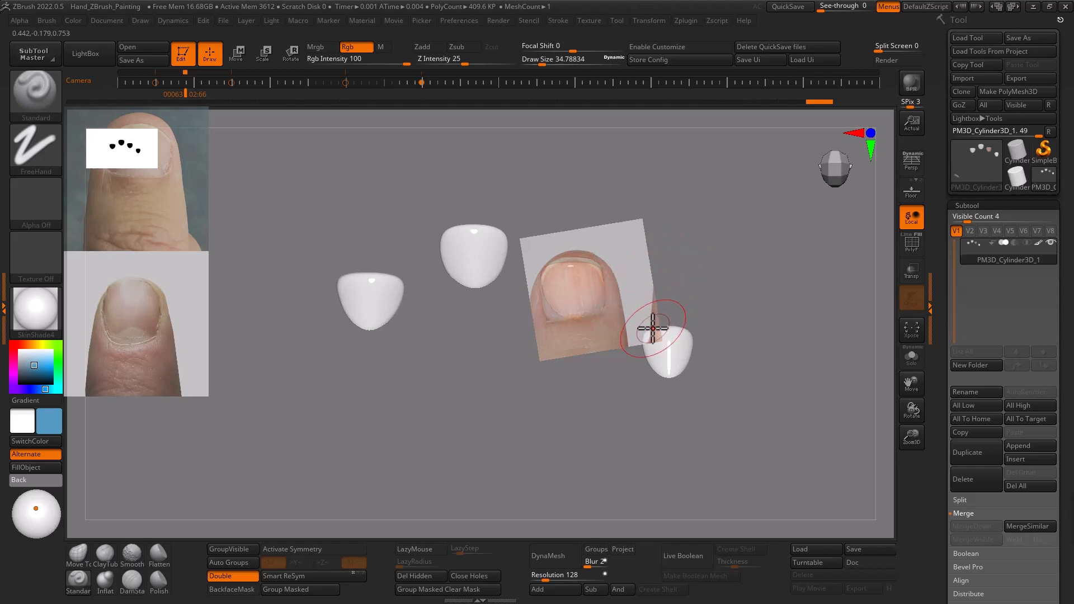
mouse_move(653, 328)
right_mouse_down("alt")
mouse_move(647, 376)
mouse_move(780, 419)
right_mouse_up("alt")
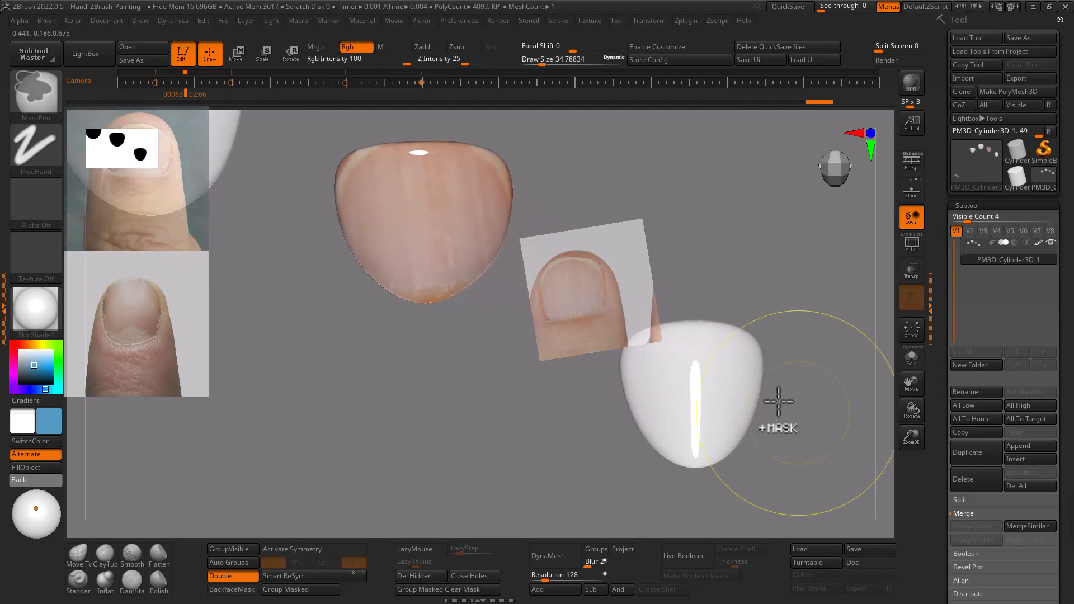
mouse_move(477, 346)
right_mouse_down()
mouse_move(647, 448)
mouse_move(666, 442)
mouse_move(659, 435)
right_mouse_up()
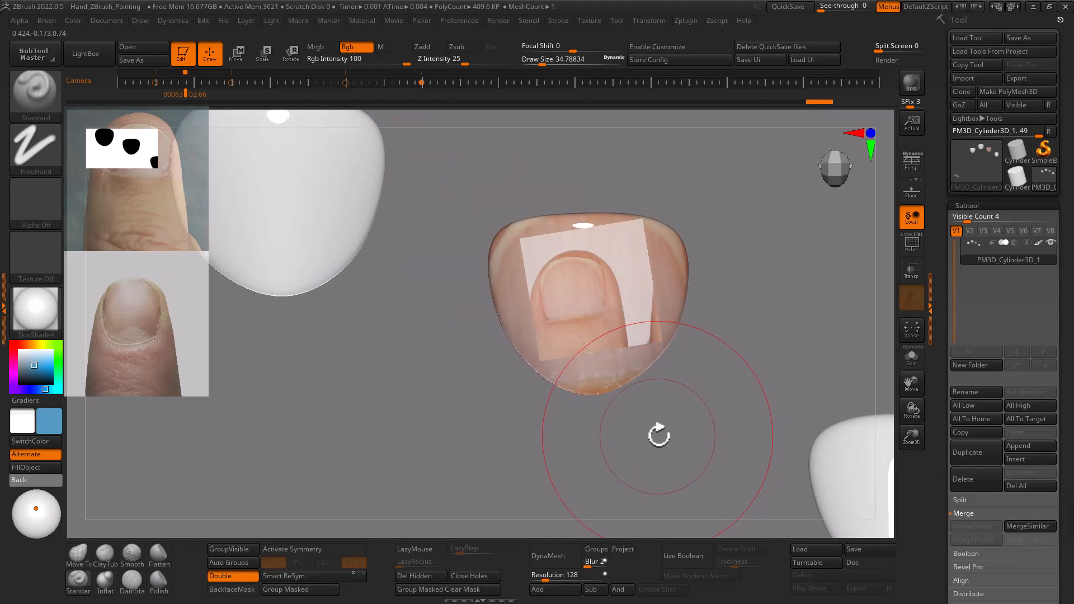
- Return Spotlight to editing mode, rotate the fingernail photo upright and enlarge it to fit the painted nail
key("shift+z")
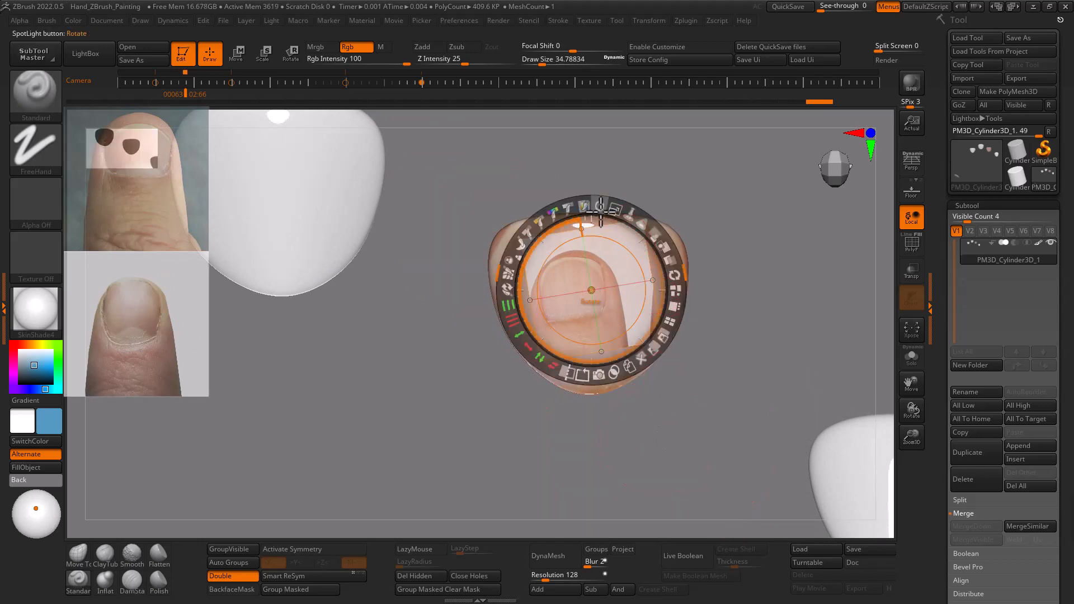
left_click_drag(600, 208, 687, 249)
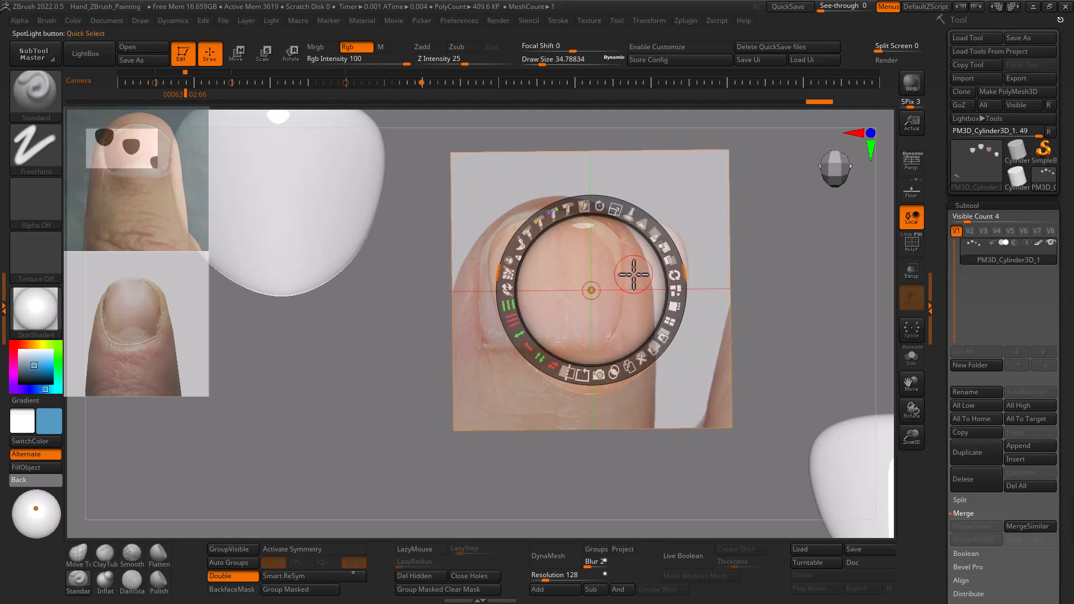
key("z")
key("z")
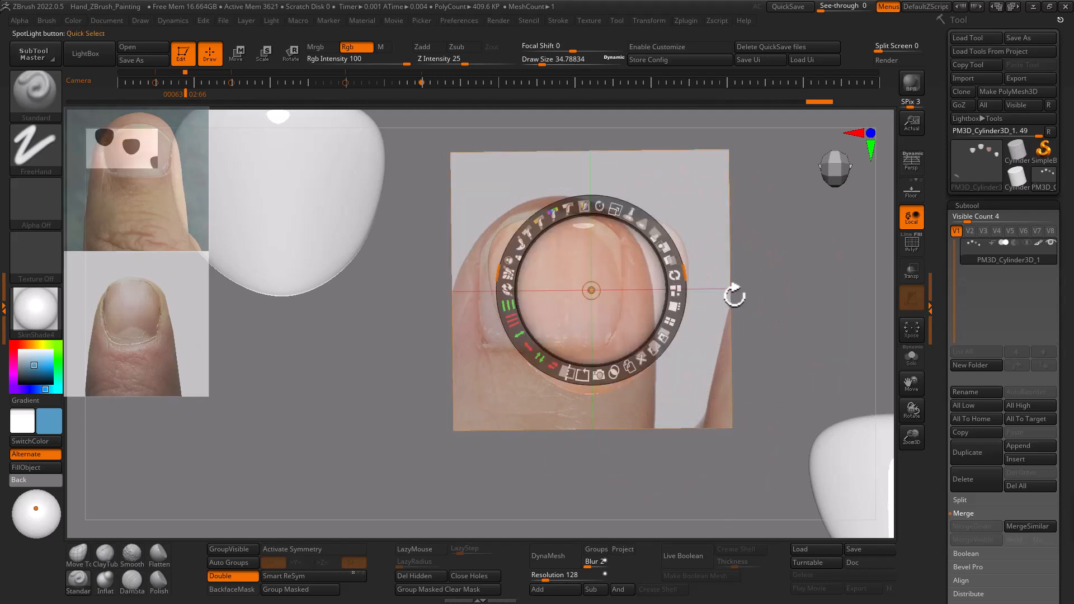
mouse_move(614, 210)
left_mouse_down()
mouse_move(638, 220)
mouse_move(619, 259)
mouse_move(651, 277)
left_mouse_up()
key("z")
key("z")
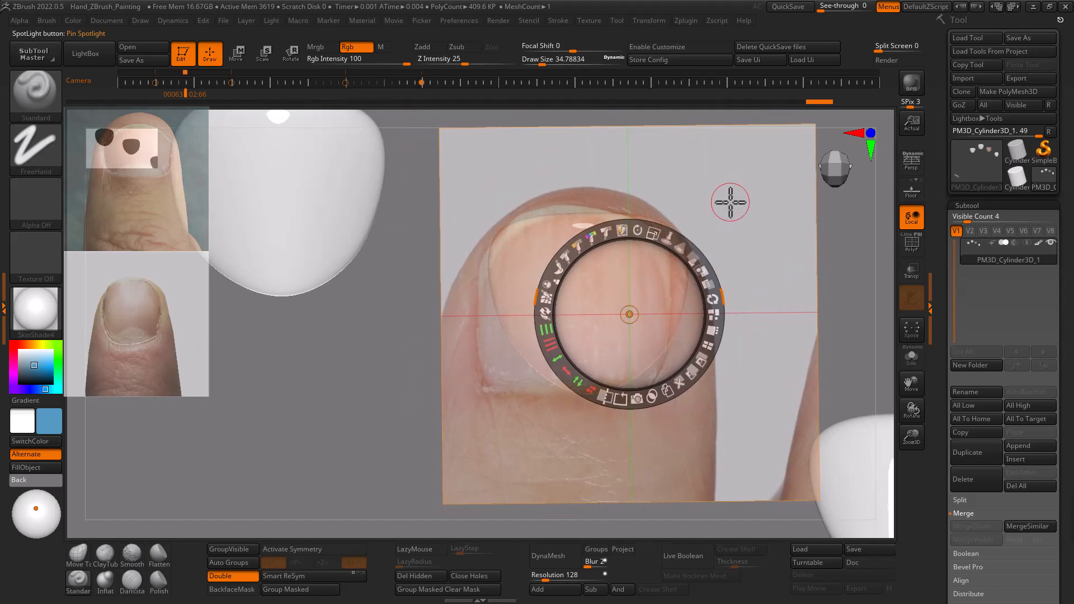
- Check the photo's fit, enlarge it slightly further and switch Spotlight to painting mode to project it onto the nail again
key("z")
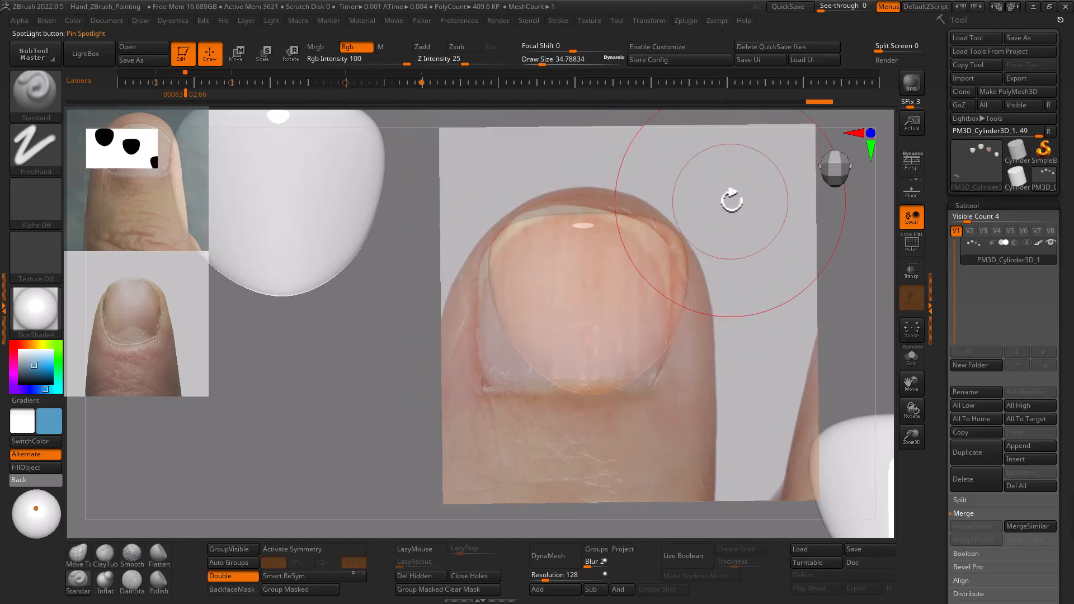
key("z")
left_click_drag(647, 269, 665, 269)
left_click_drag(664, 232, 661, 262)
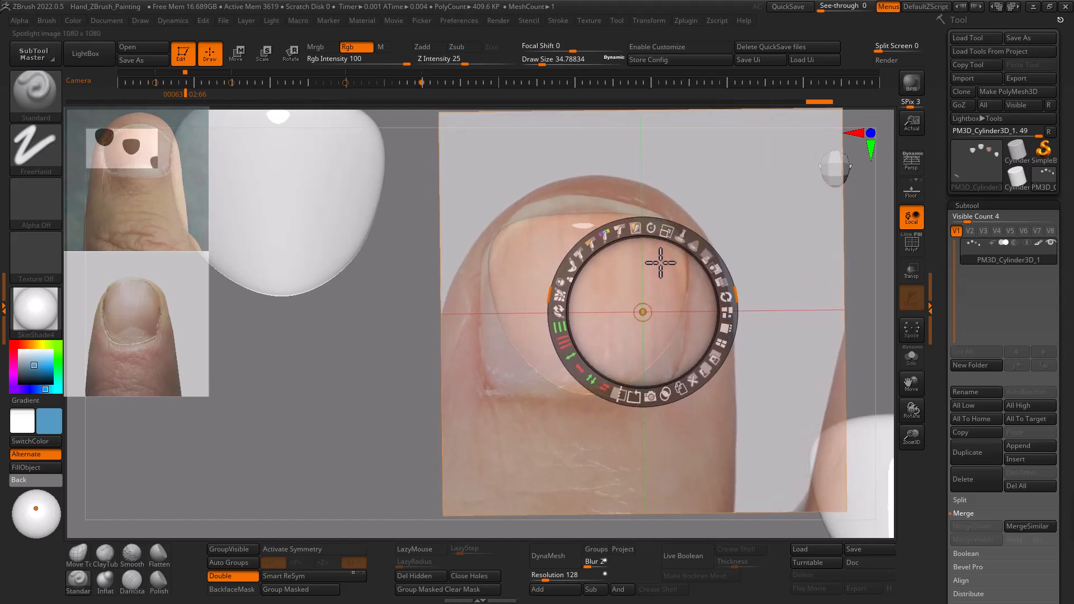
key("z")
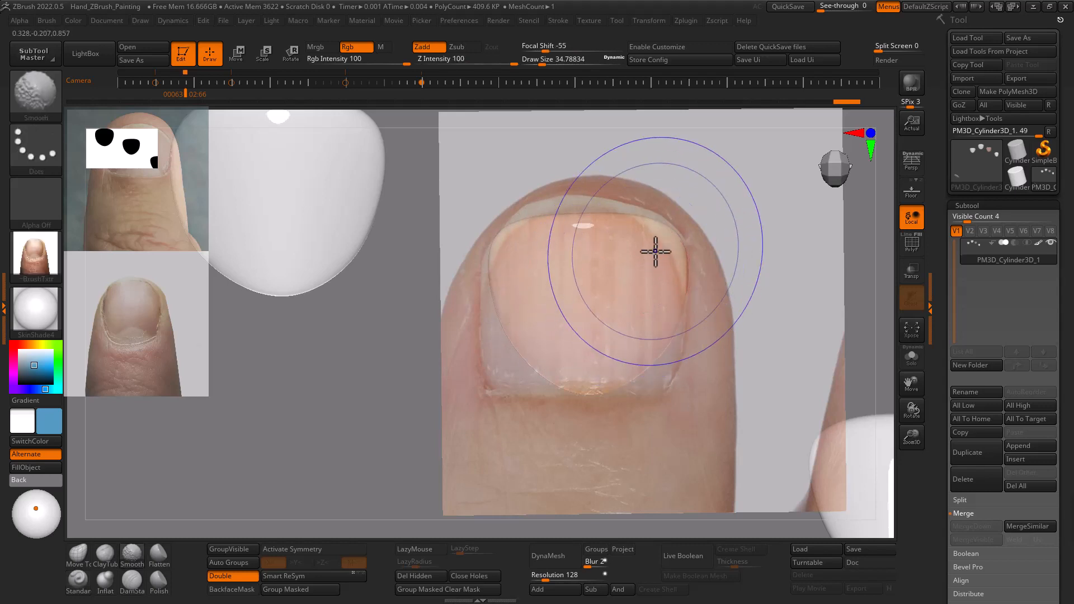
- Hide the Spotlight images and inspect the painted nail from several angles
key("shift+z")
left_click_drag(774, 321, 703, 326)
left_click_drag(750, 368, 810, 351)
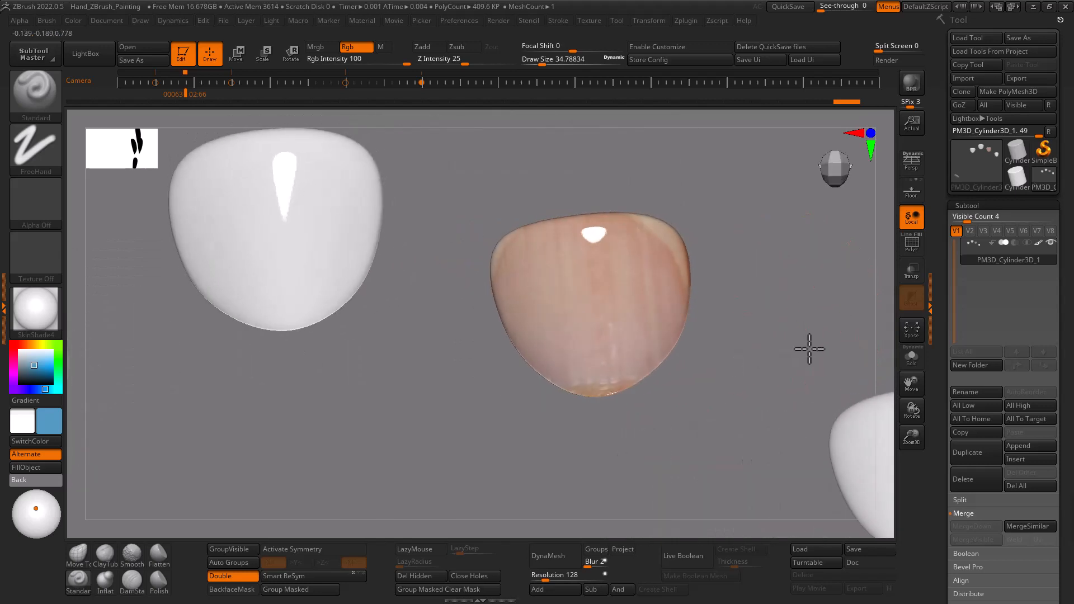
left_click_drag(767, 317, 789, 322)
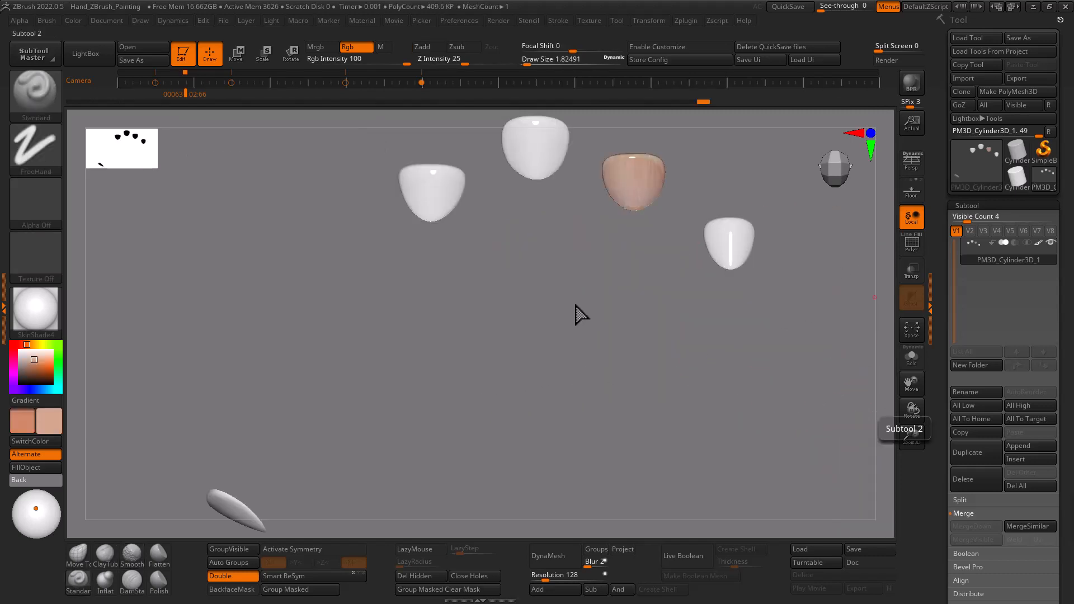
- Frame the small white nail beside the painted one, show Spotlight again and return it to editing mode
mouse_move(576, 301)
left_mouse_down()
mouse_move(568, 333)
mouse_move(577, 299)
left_mouse_up()
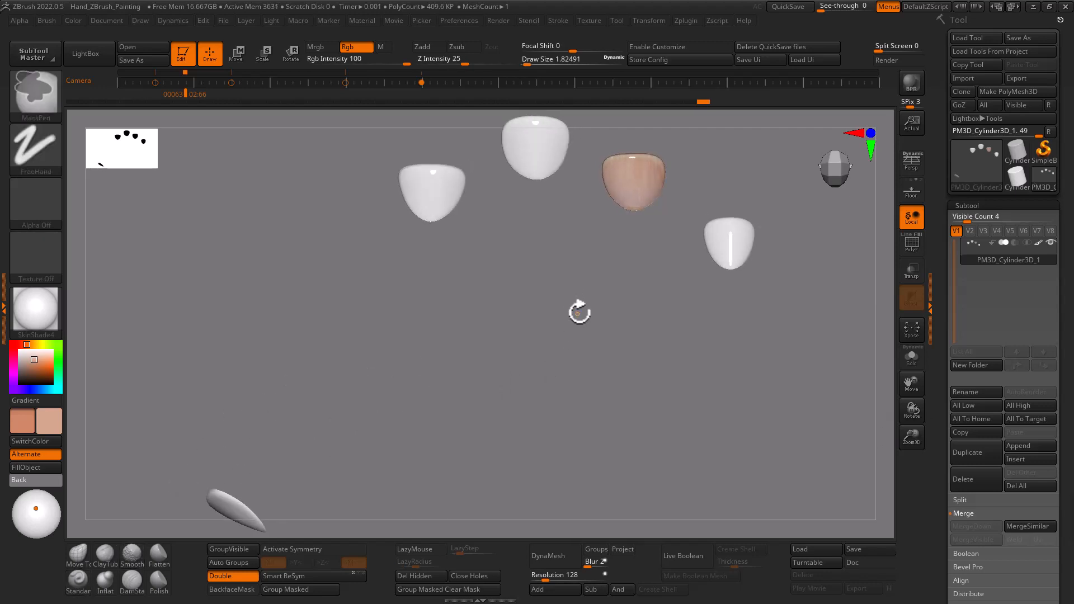
mouse_move(578, 314)
right_mouse_down("ctrl")
mouse_move(652, 350)
mouse_move(681, 338)
mouse_move(498, 393)
mouse_move(427, 358)
right_mouse_up("ctrl")
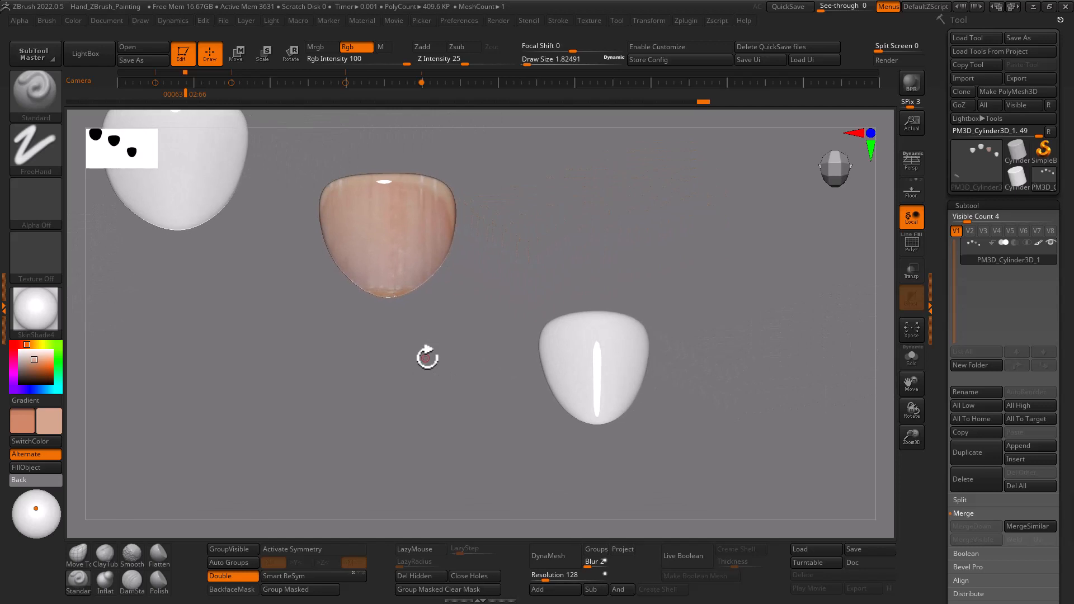
key("shift")
key("shift+z")
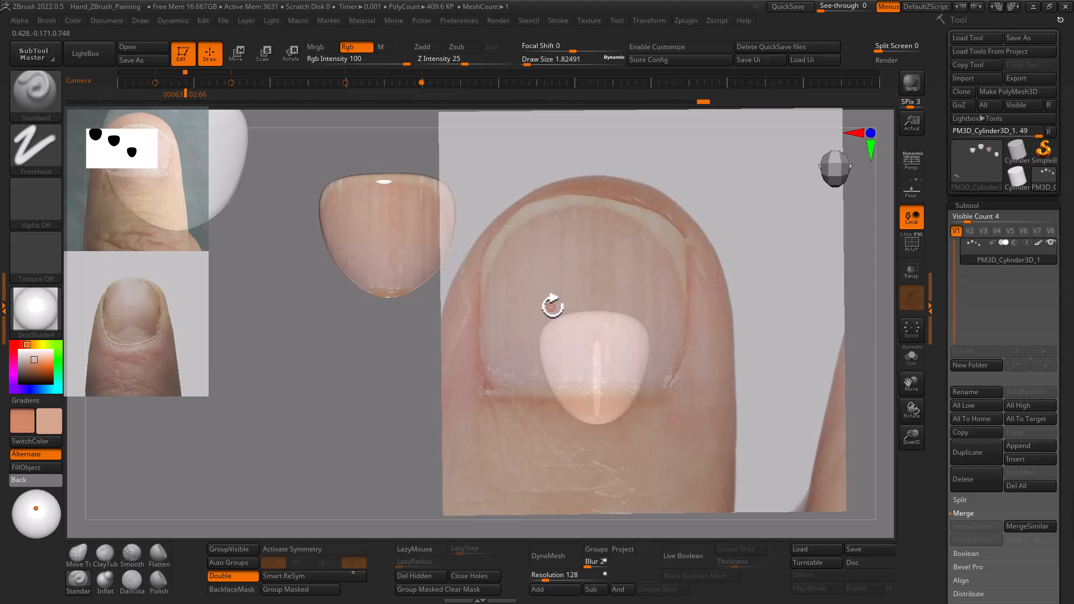
key("z")
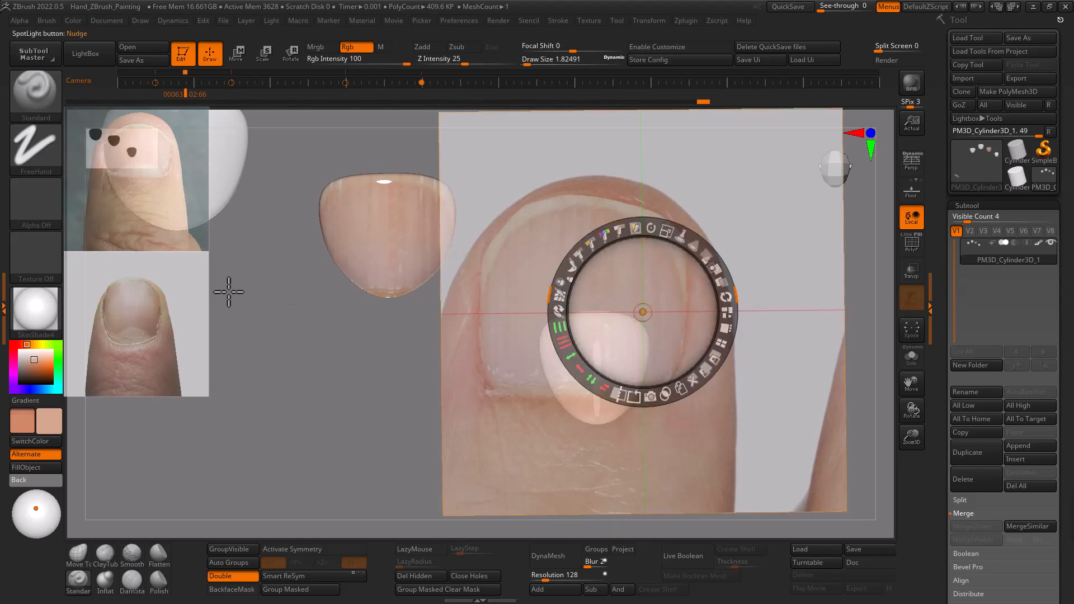
- Swap the enlarged Spotlight image for the teal-background finger photo and tile all the reference images
left_click(163, 288)
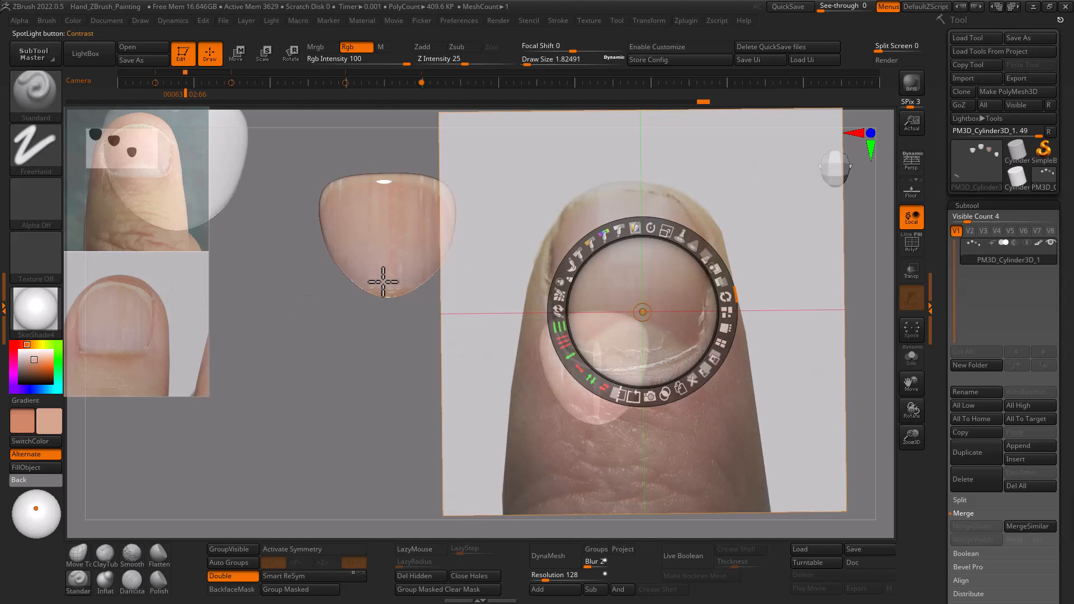
left_click(87, 218)
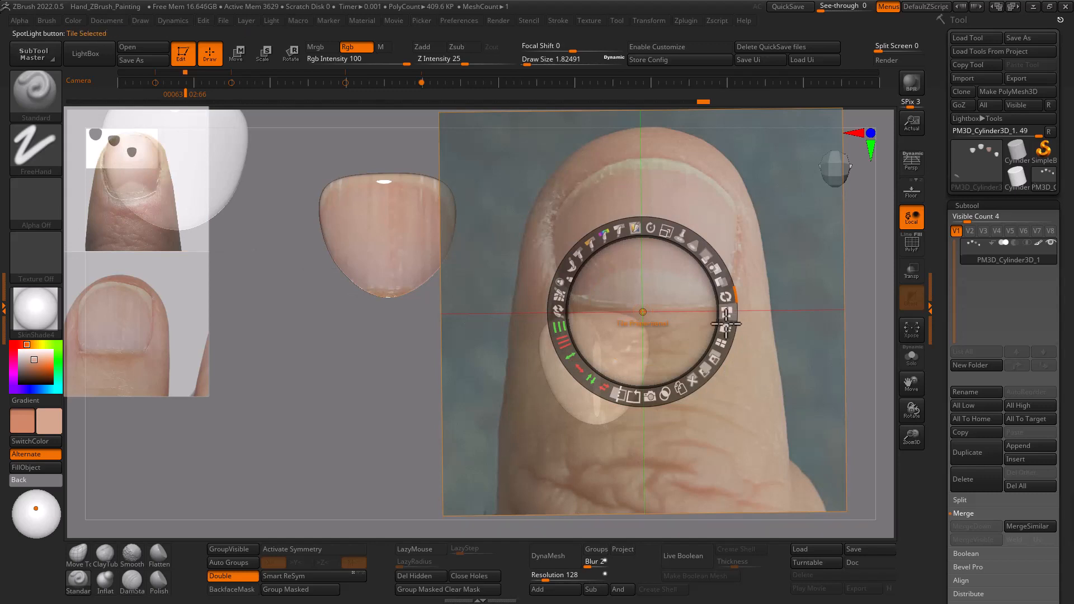
left_click(721, 346)
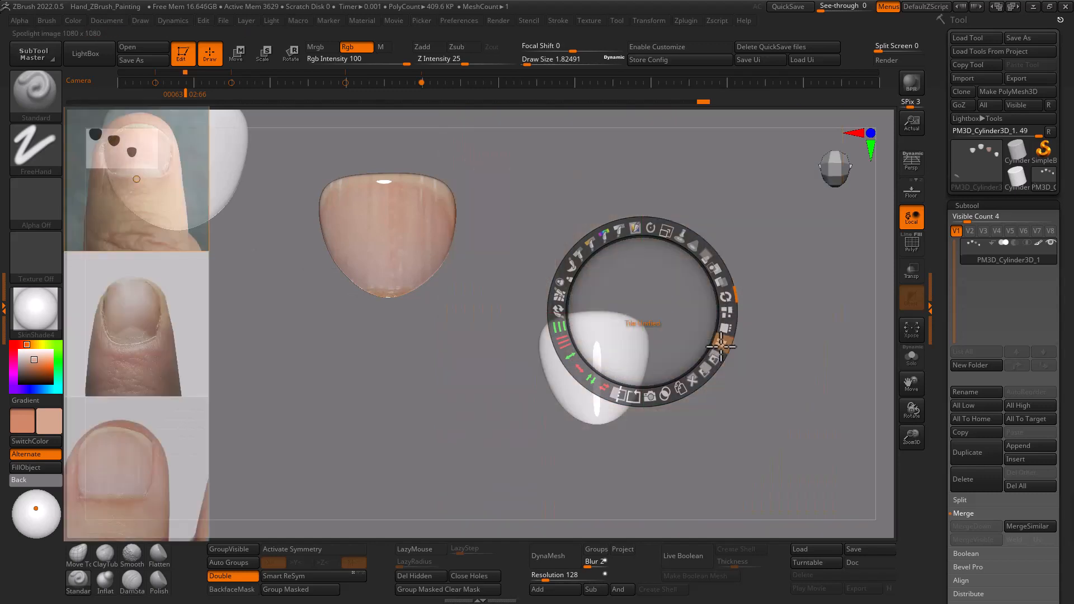
- Move the teal-background finger photo over the small white nail, enlarge it and align it with the nail's outline
left_click(138, 196)
left_click_drag(144, 191, 615, 374)
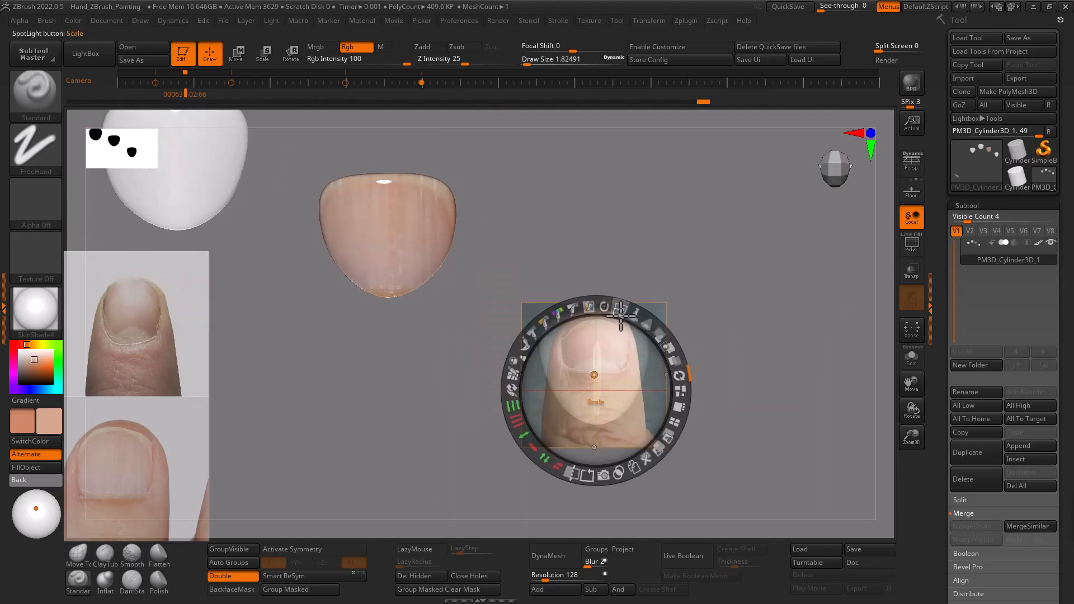
left_click_drag(619, 310, 621, 412)
mouse_move(617, 366)
left_mouse_down()
mouse_move(617, 403)
mouse_move(618, 367)
left_mouse_up()
left_click_drag(607, 405, 610, 408)
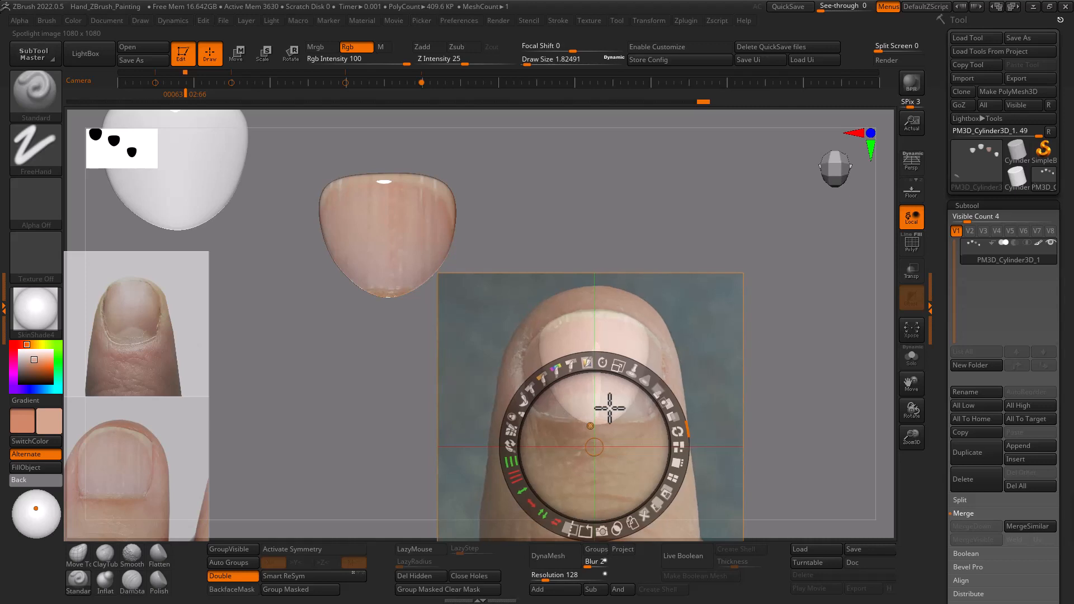
- Compare another fingernail photo over the nail, bring back the teal-background photo and raise Spotlight's opacity until it is opaque
left_click(130, 313)
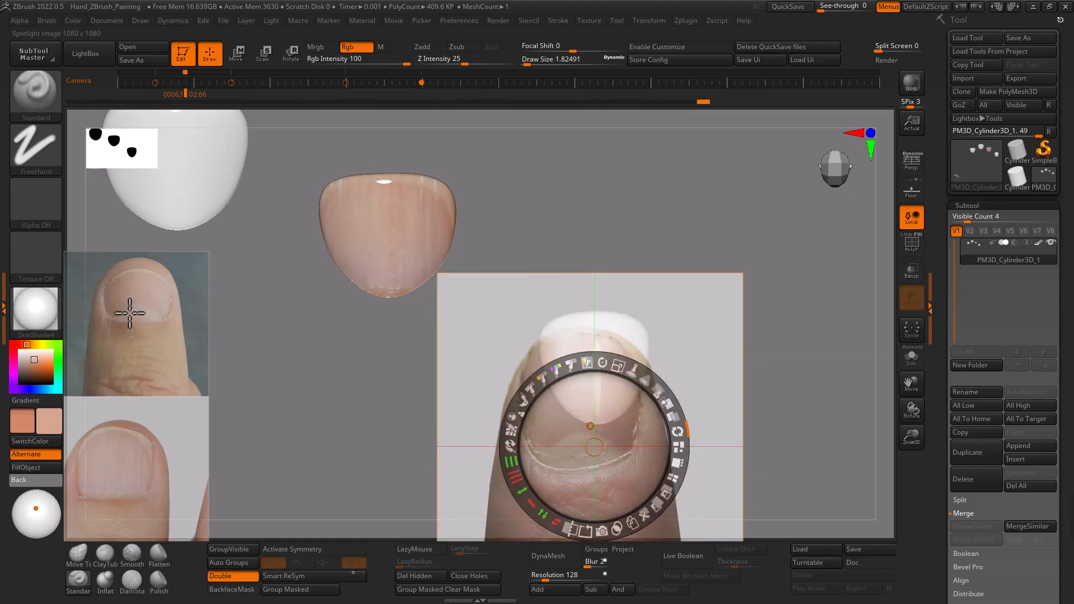
left_click(140, 323)
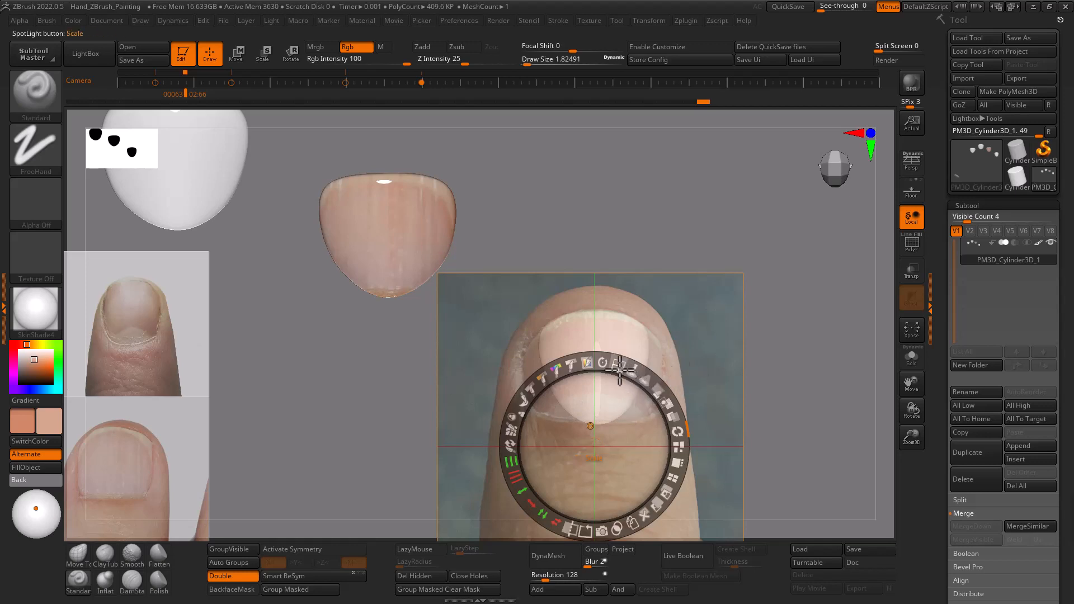
left_click_drag(618, 367, 618, 366)
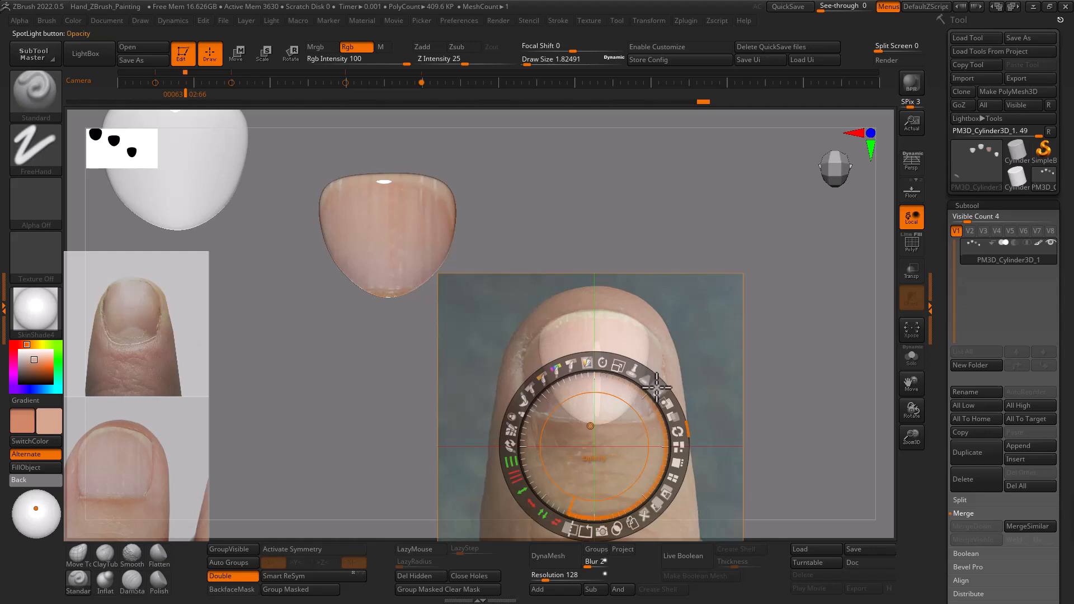
left_click_drag(657, 386, 650, 445)
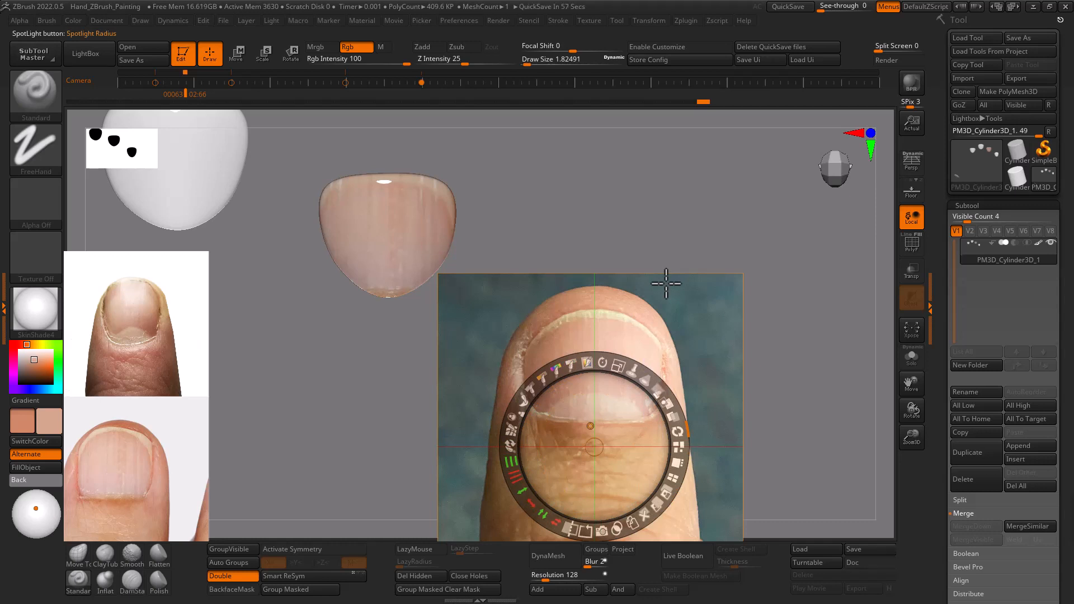
- Switch Spotlight to painting mode, project the photo onto the small nail with Draw Size 28.75 and inspect it with Spotlight hidden
key("z")
key("s")
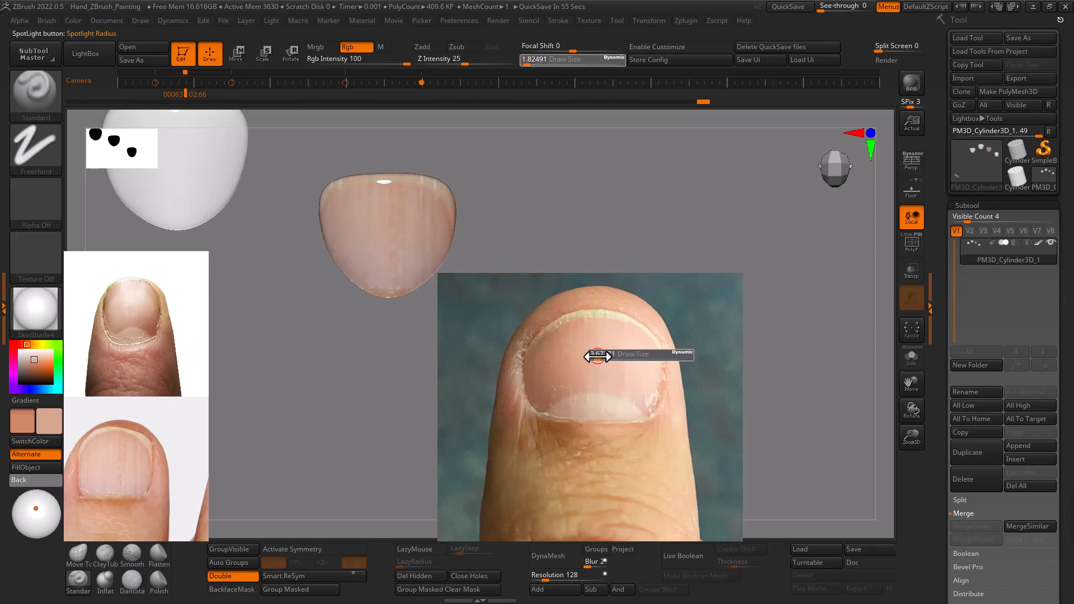
left_click_drag(597, 356, 608, 360)
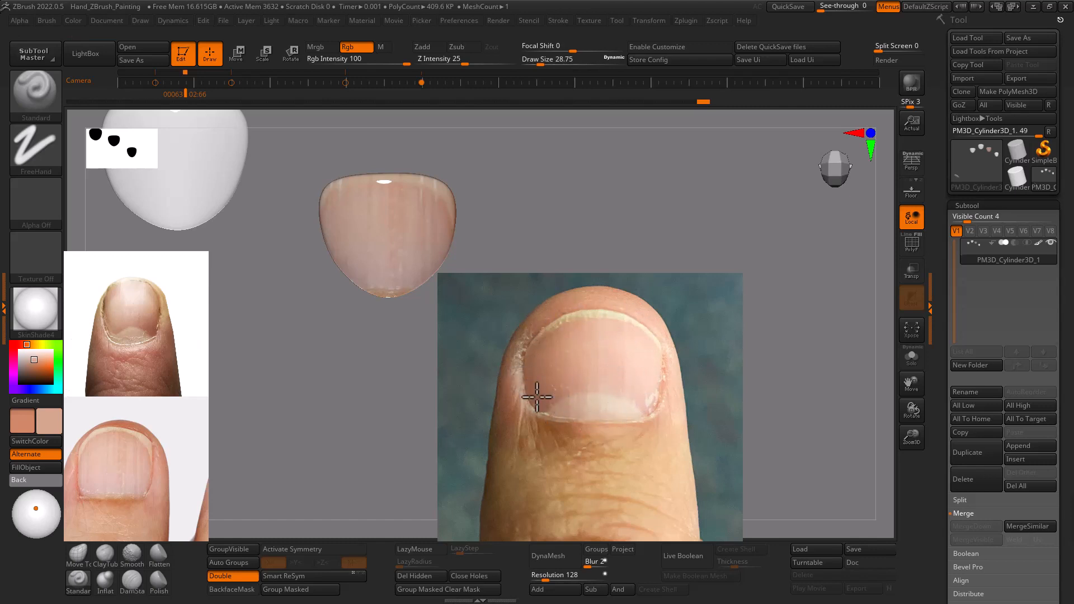
mouse_move(677, 337)
left_mouse_down()
mouse_move(613, 354)
mouse_move(684, 334)
left_mouse_up()
key("shift+z")
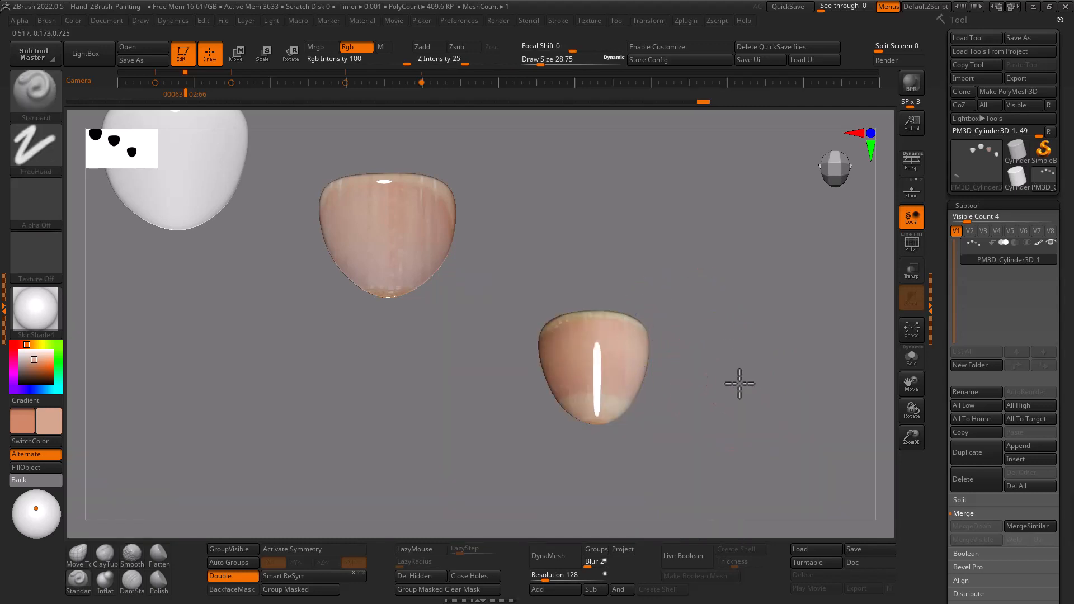
mouse_move(738, 384)
left_mouse_down()
mouse_move(714, 391)
mouse_move(760, 408)
mouse_move(729, 405)
mouse_move(739, 395)
left_mouse_up()
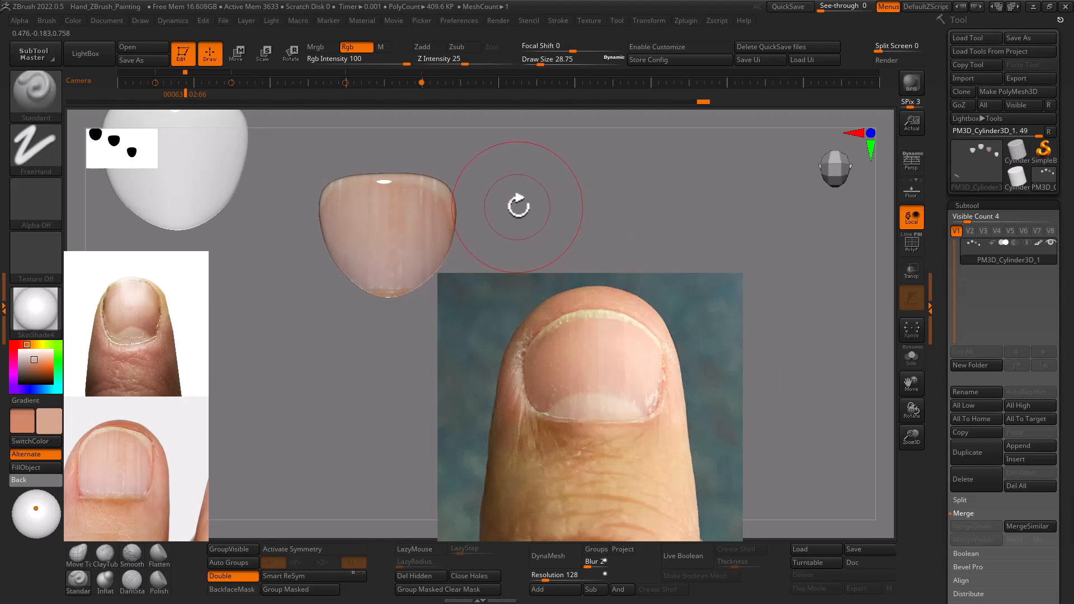
- Show the Spotlight dial, lower the reference images' opacity and move the thumb photo over the blank nail
left_click_drag(518, 203, 743, 268, "alt")
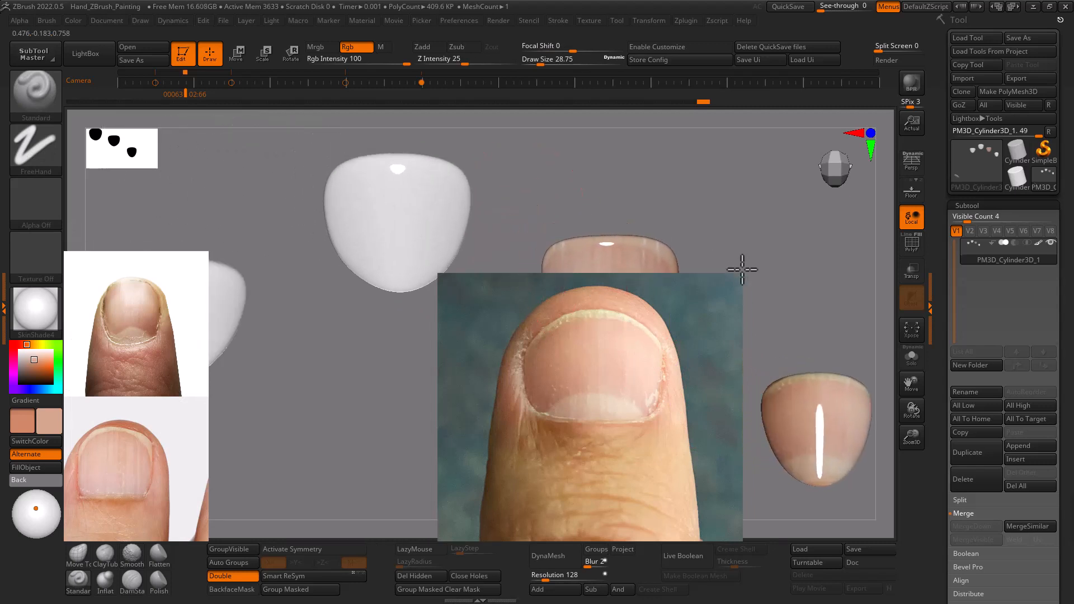
key("shift+z")
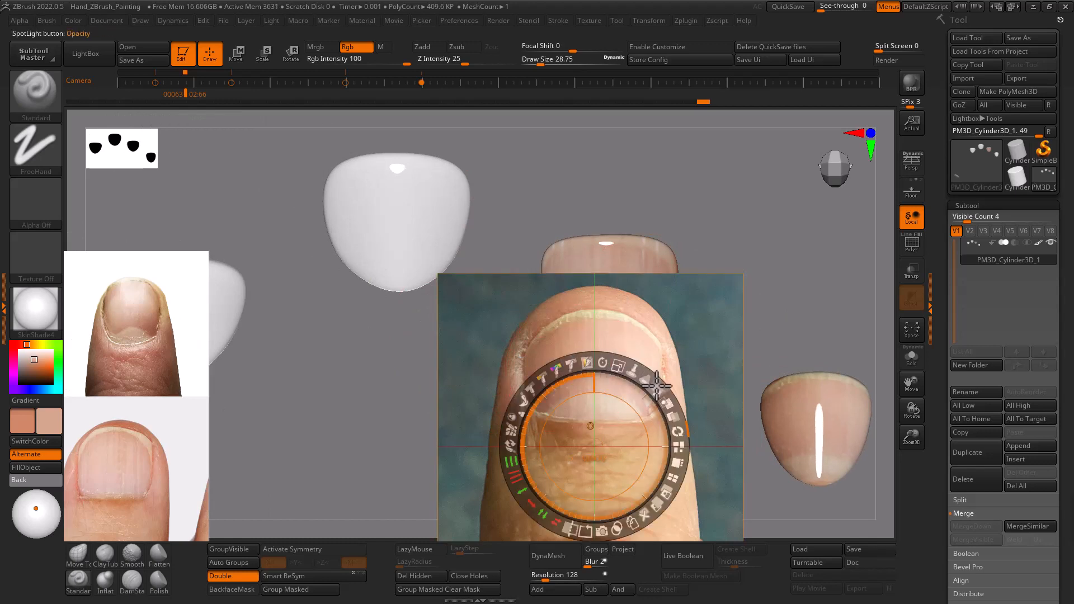
left_click_drag(657, 386, 614, 377)
left_click_drag(618, 418, 441, 278)
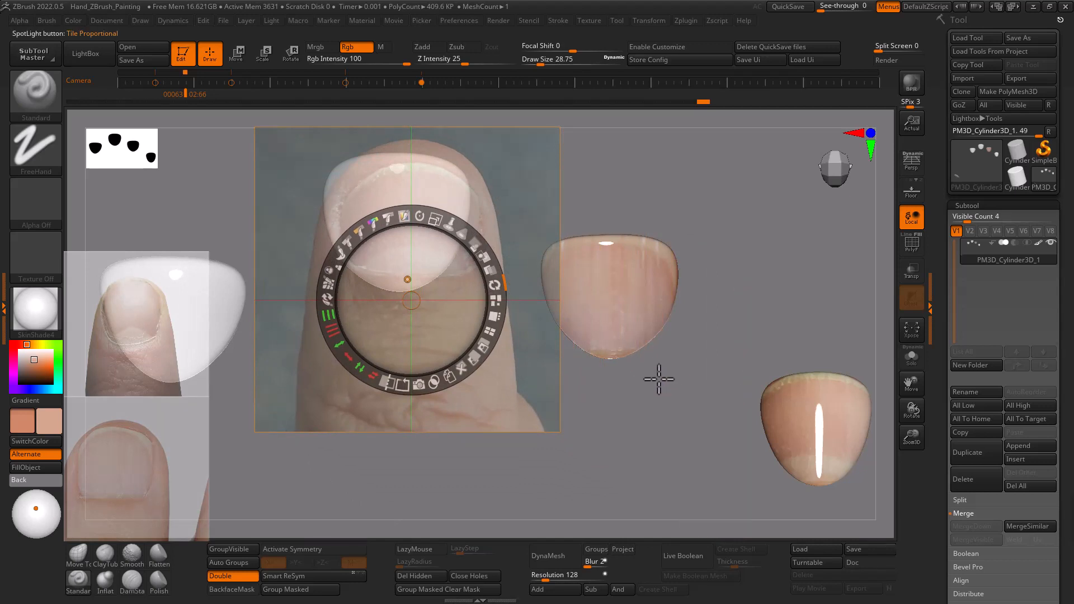
- Align and enlarge the thumb photo so that its fingernail covers the blank nail model
left_click(691, 411)
left_click_drag(691, 411, 673, 420)
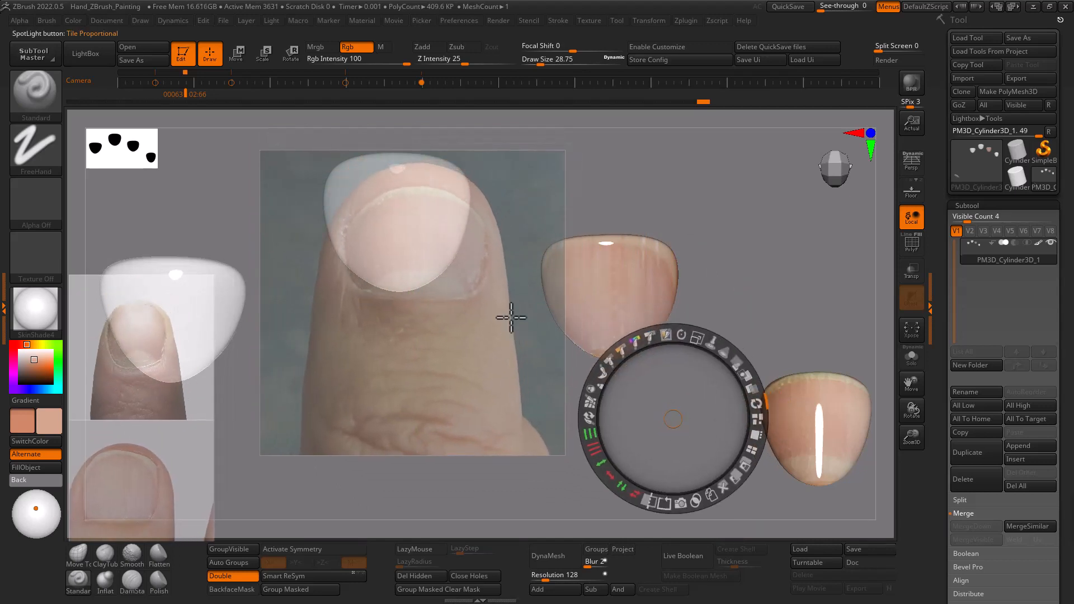
left_click(486, 338)
left_click_drag(492, 328, 479, 291)
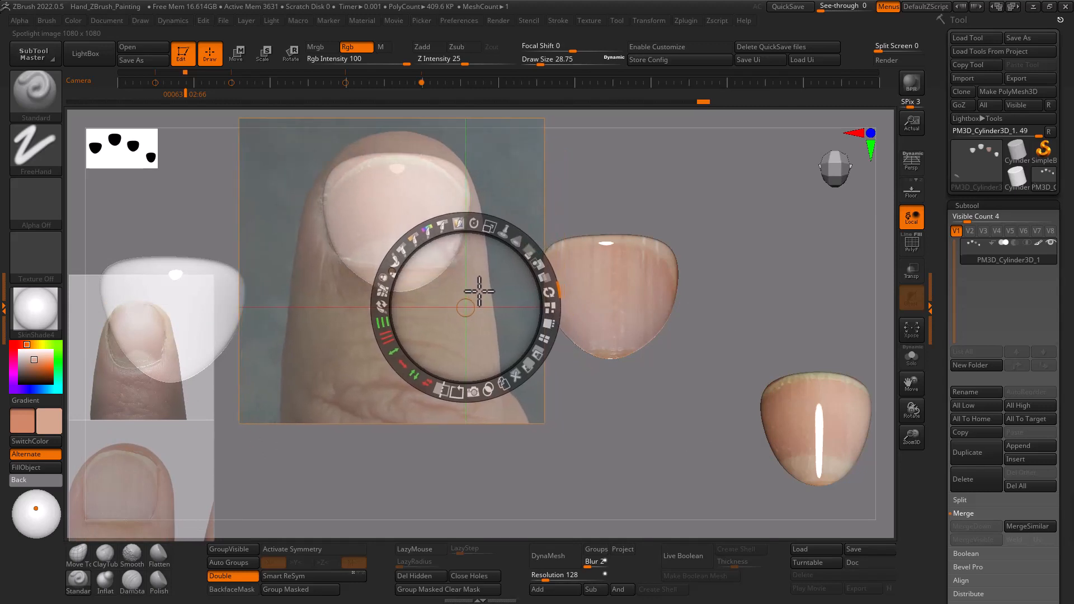
left_click_drag(491, 225, 495, 276)
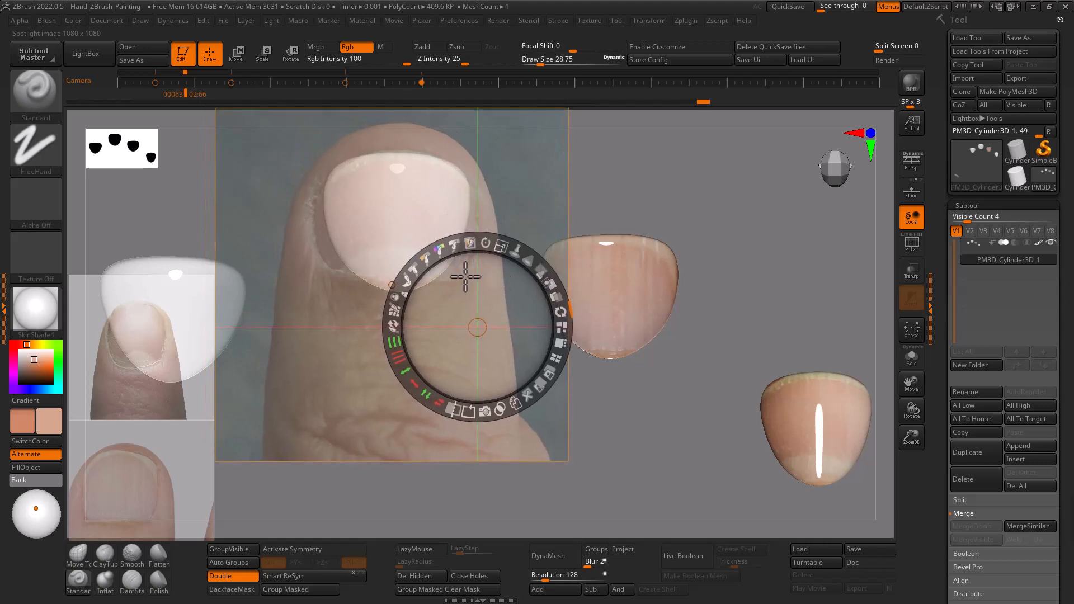
- Swap the white-background thumb photo into the large frame and fit its fingernail over the blank nail
left_click(165, 337)
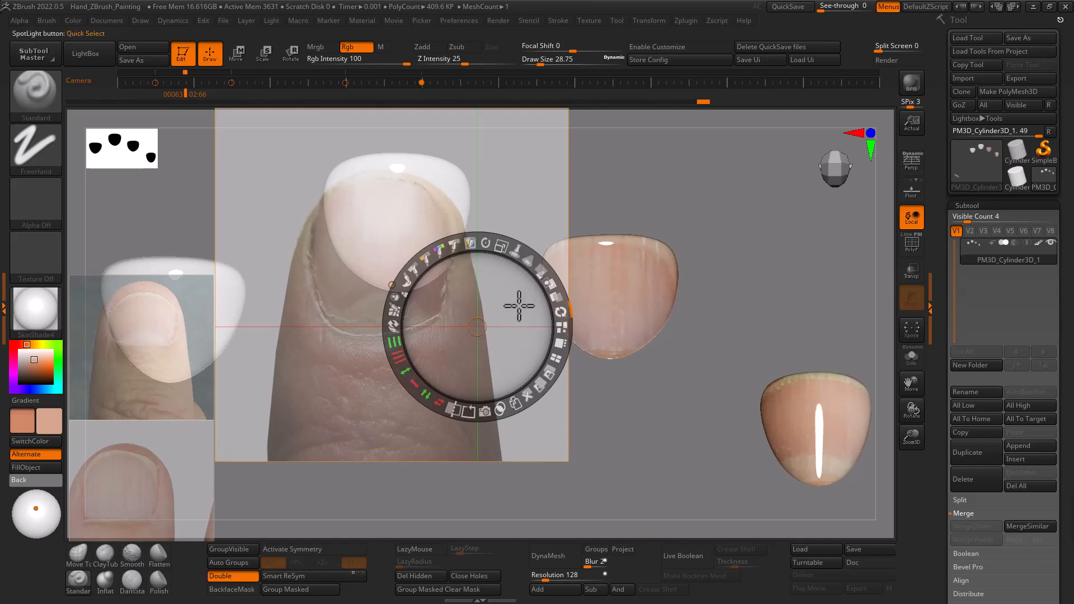
left_click_drag(512, 309, 524, 269)
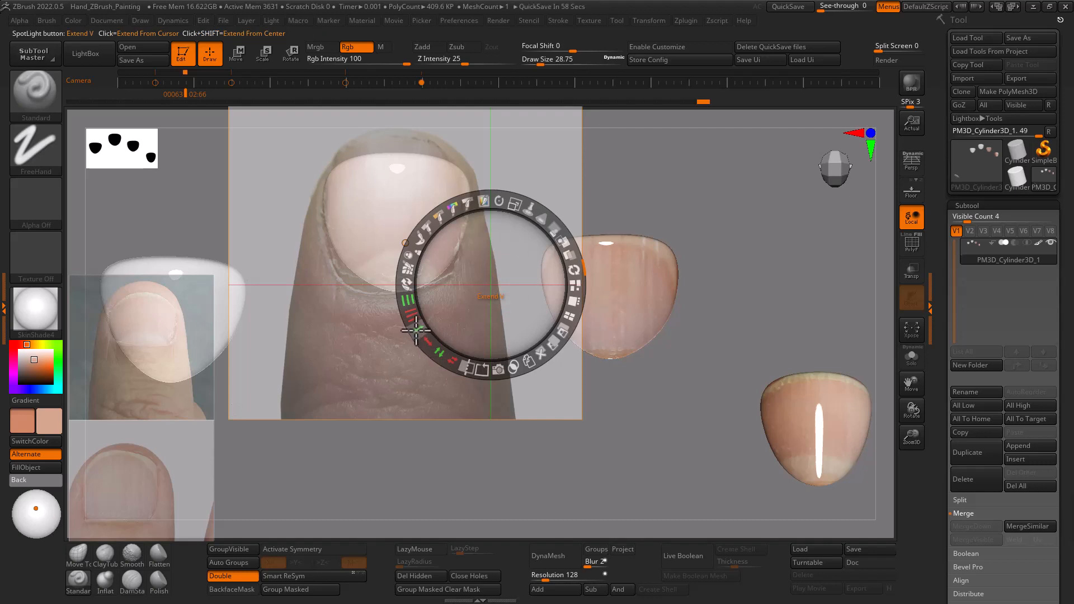
left_click_drag(415, 330, 455, 252)
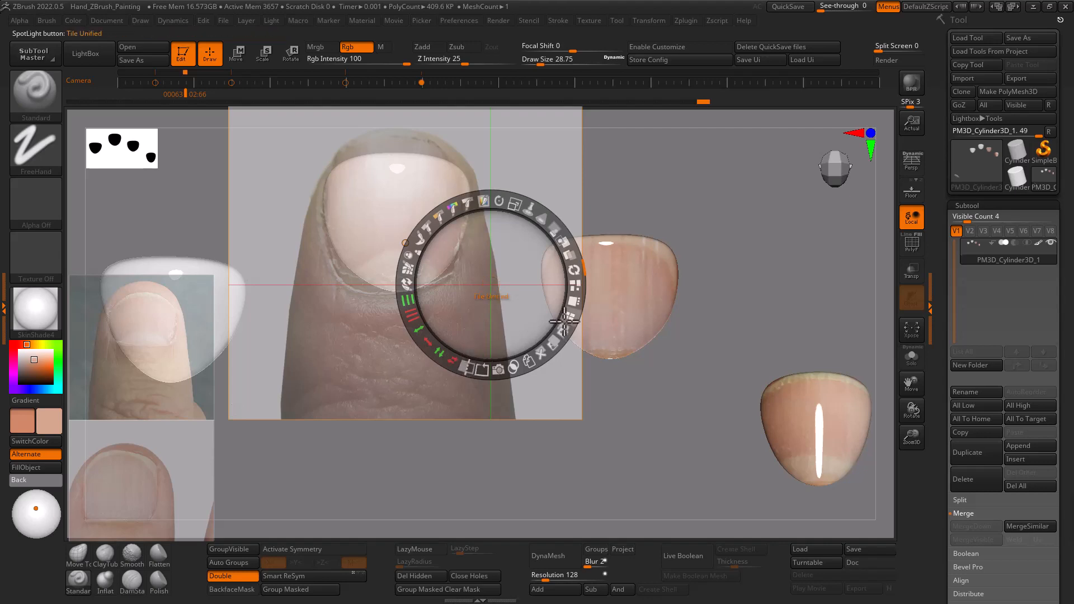
- Try the horizontal and vertical flips and the tiling on the thumb photo, and restore its original orientation
left_click(450, 364)
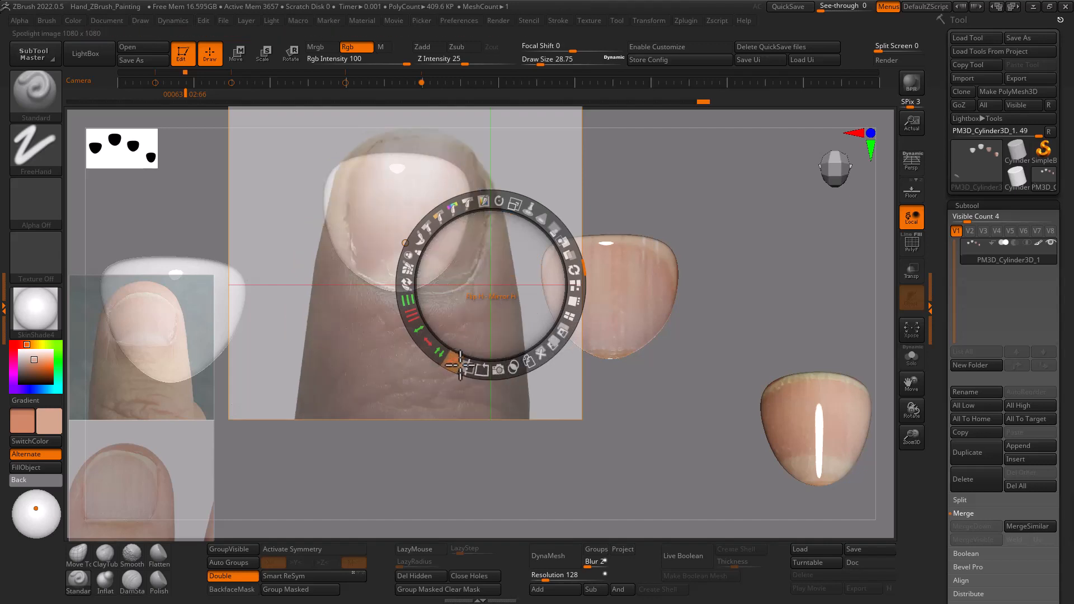
left_click(459, 365)
left_click(440, 354)
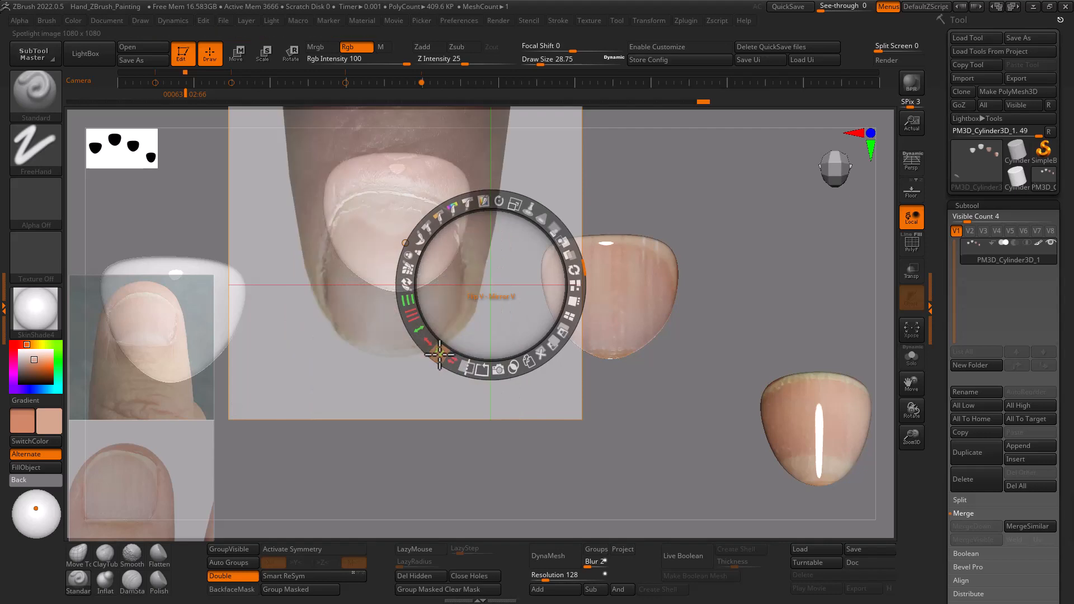
left_click(439, 354)
left_click(453, 360)
left_click(452, 361)
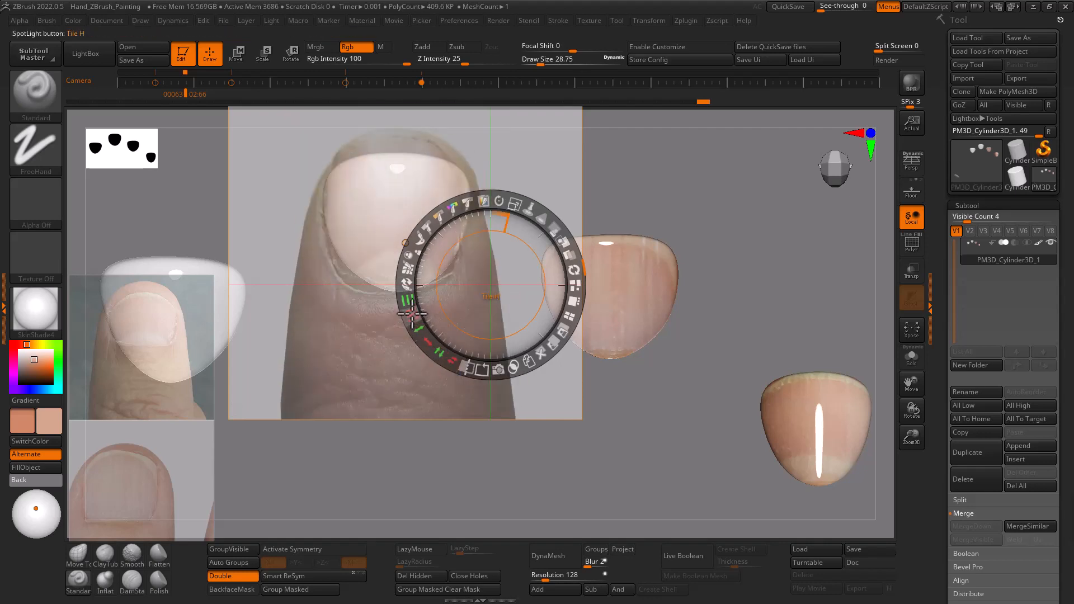
left_click_drag(412, 313, 407, 288)
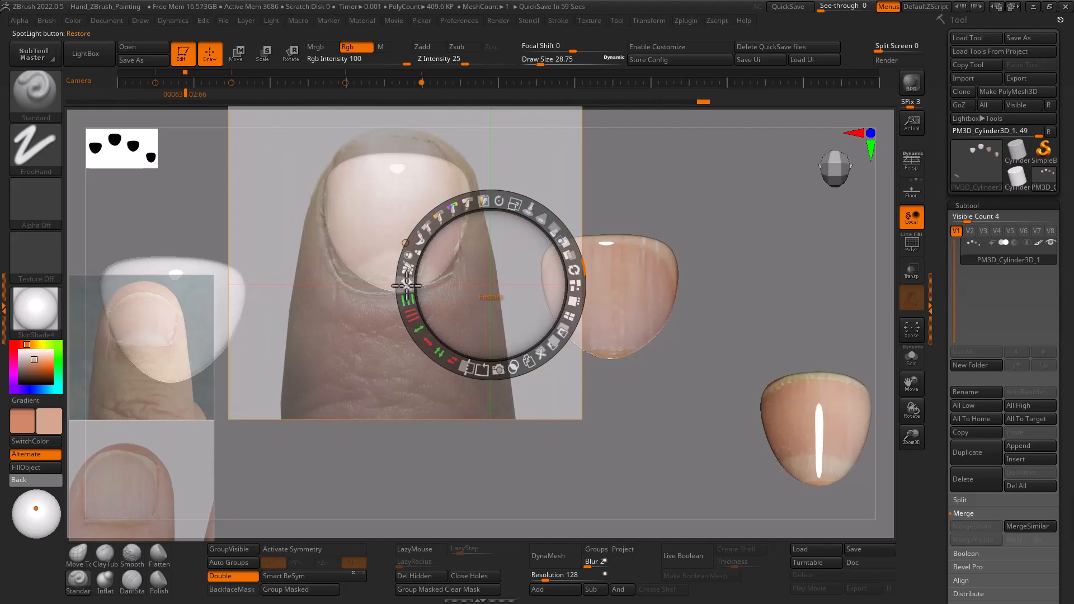
left_click(407, 286)
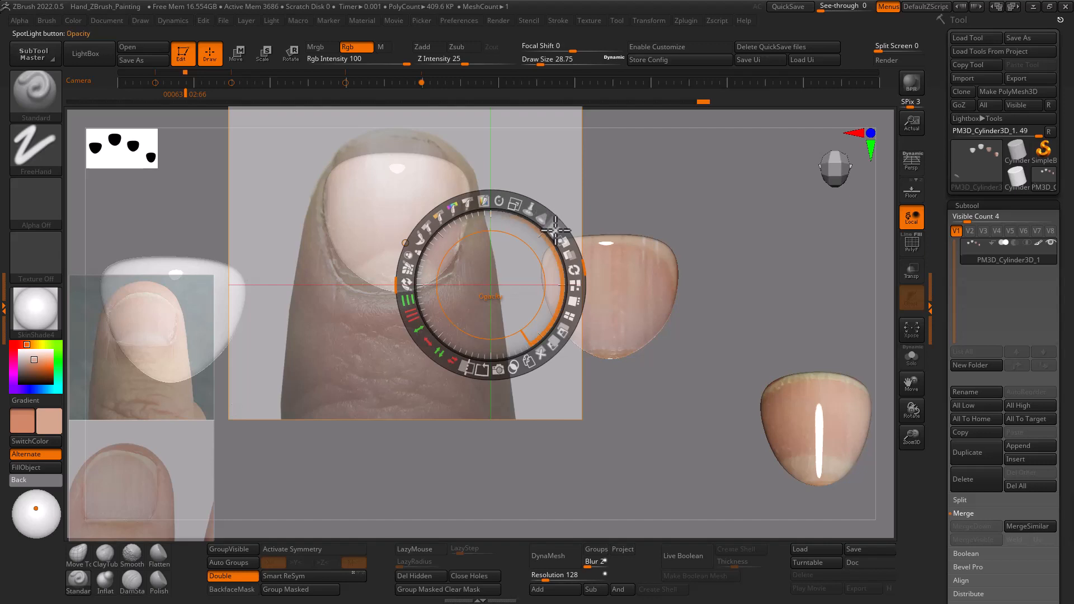
- Try Spotlight colour adjustments on the thumb photo at full opacity, restore the image and make it semi-transparent again
mouse_move(556, 230)
left_mouse_down()
mouse_move(556, 313)
mouse_move(418, 324)
left_mouse_up()
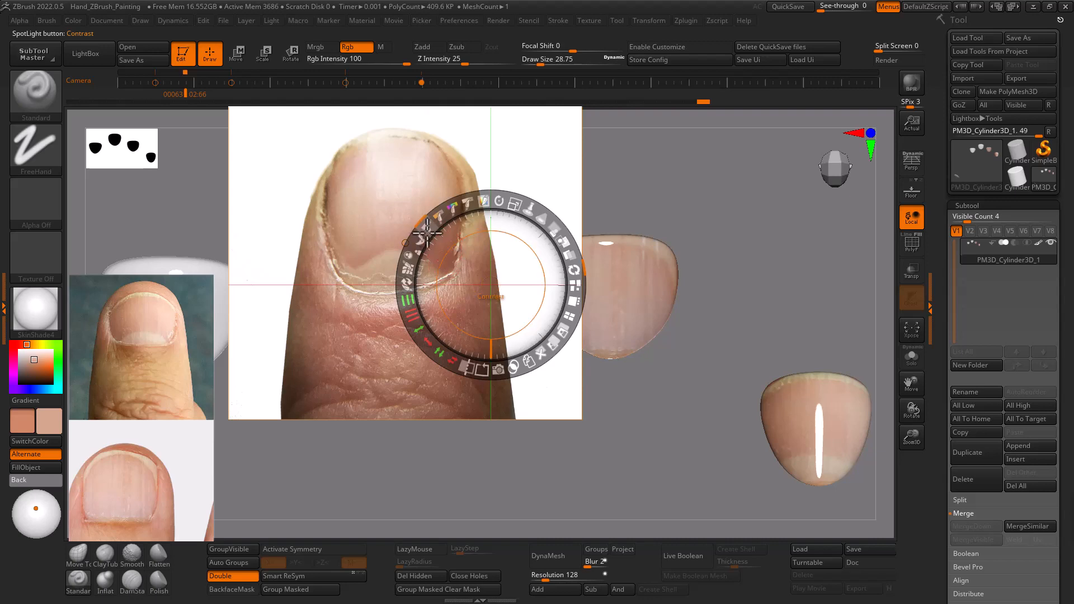
left_click_drag(428, 246, 409, 290)
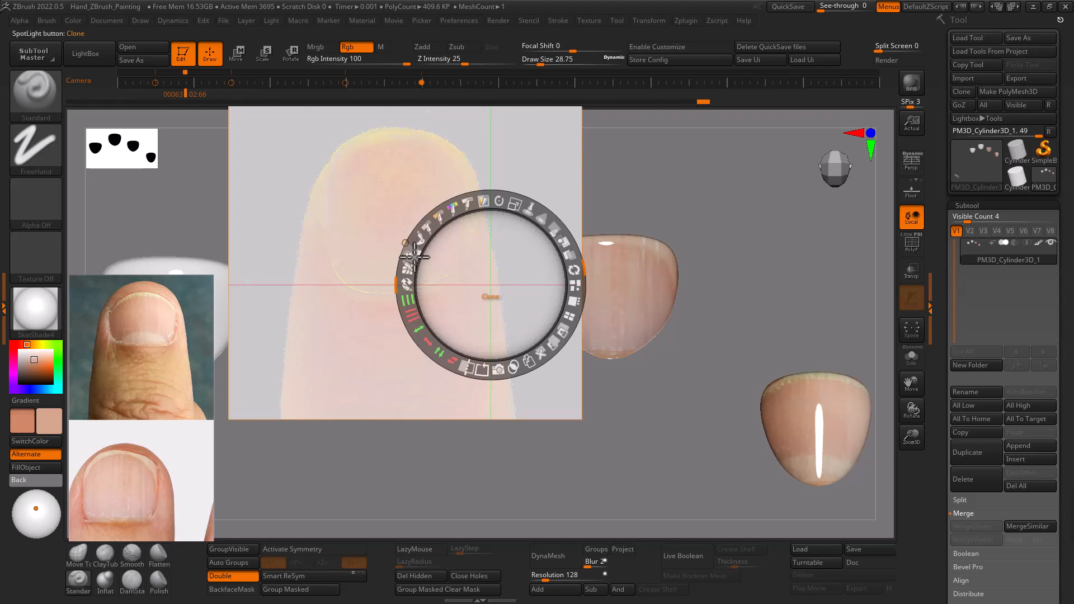
left_click(409, 286)
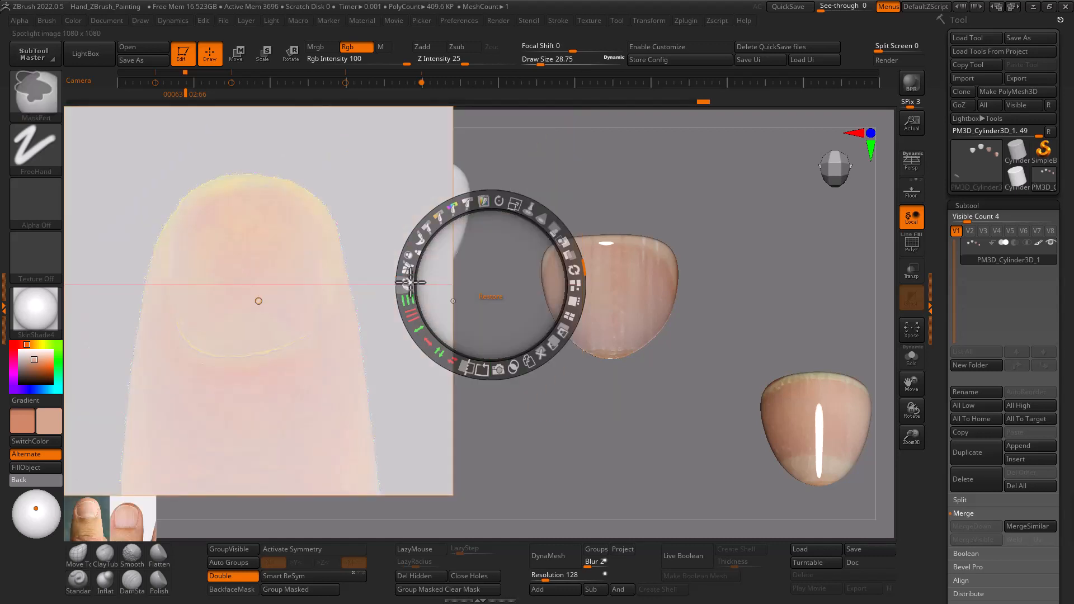
left_click(410, 282, "ctrl")
left_click(411, 283)
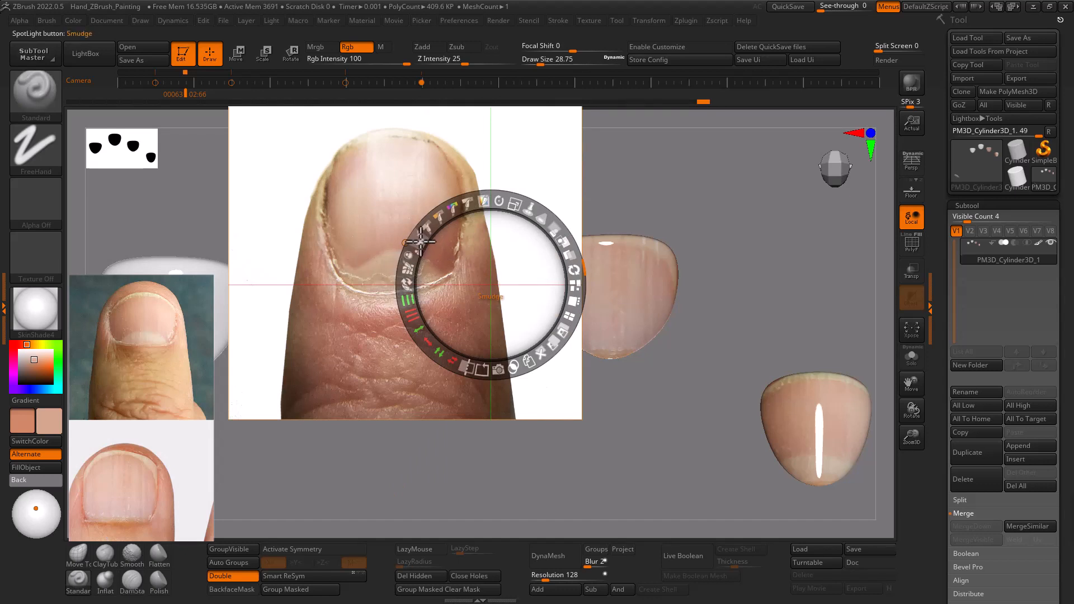
mouse_move(567, 241)
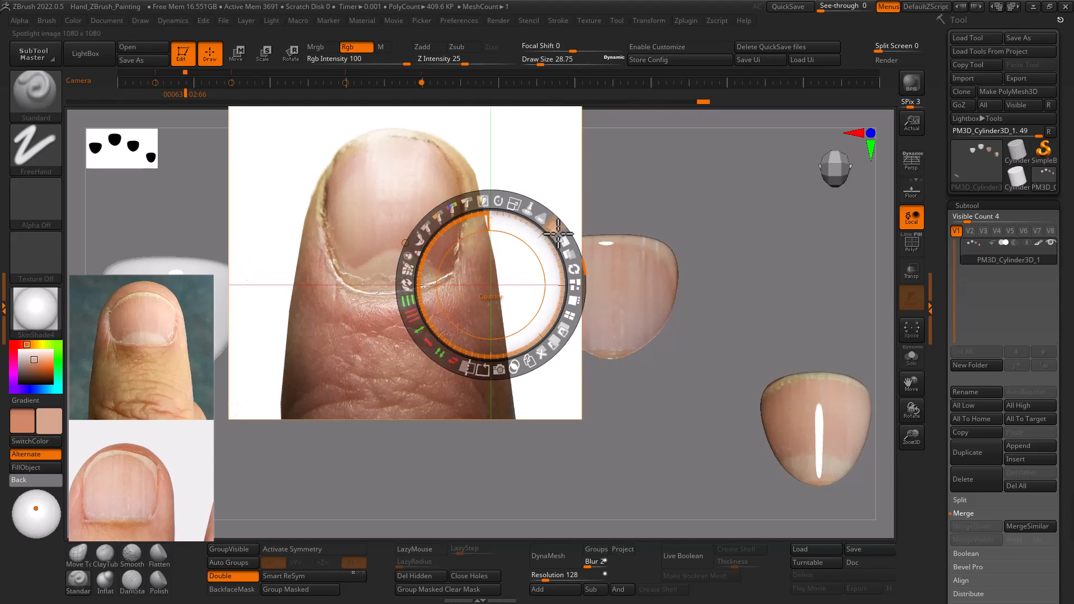
left_click_drag(558, 233, 493, 226)
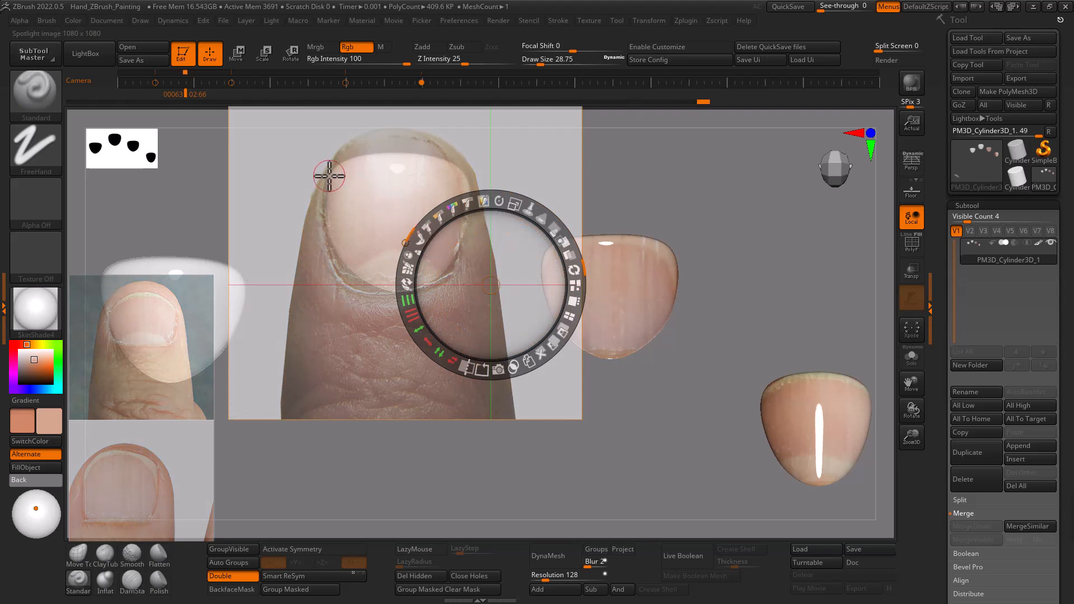
- Try smudging the photo beside the fingertip, including with Focal Shift 100 and Draw Size about 39, and undo the strokes
mouse_move(321, 172)
left_mouse_down()
mouse_move(297, 161)
mouse_move(314, 173)
left_mouse_up()
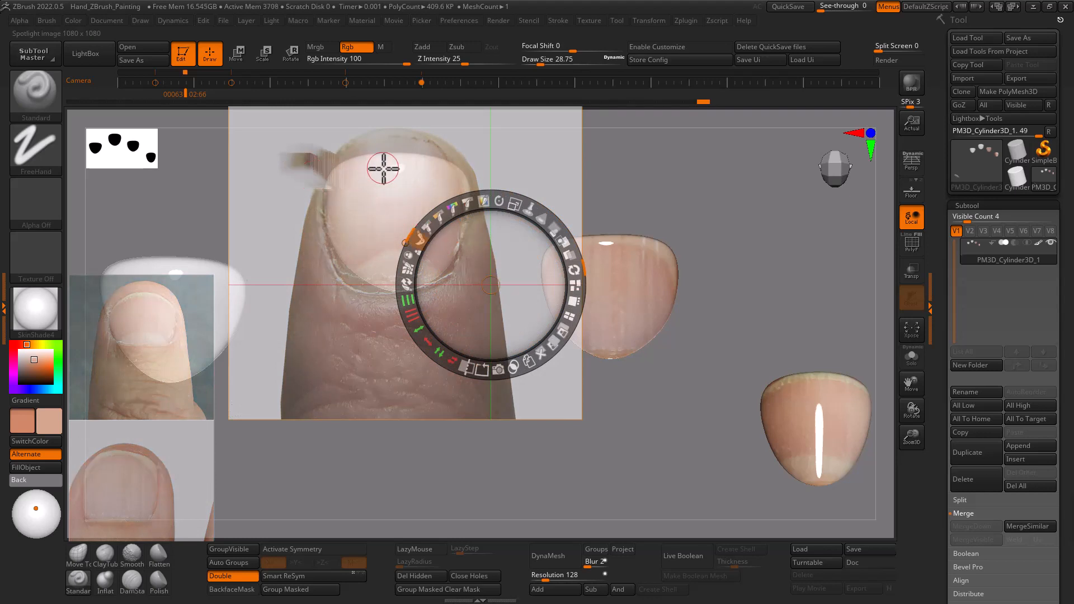
key("ctrl+z")
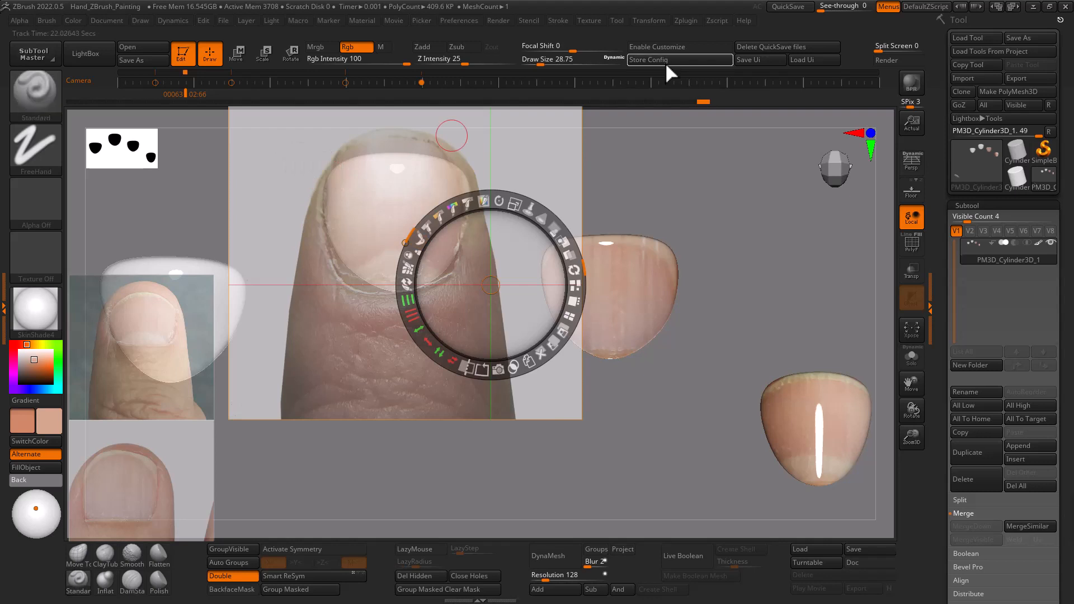
left_click(571, 50)
left_click_drag(562, 50, 623, 49)
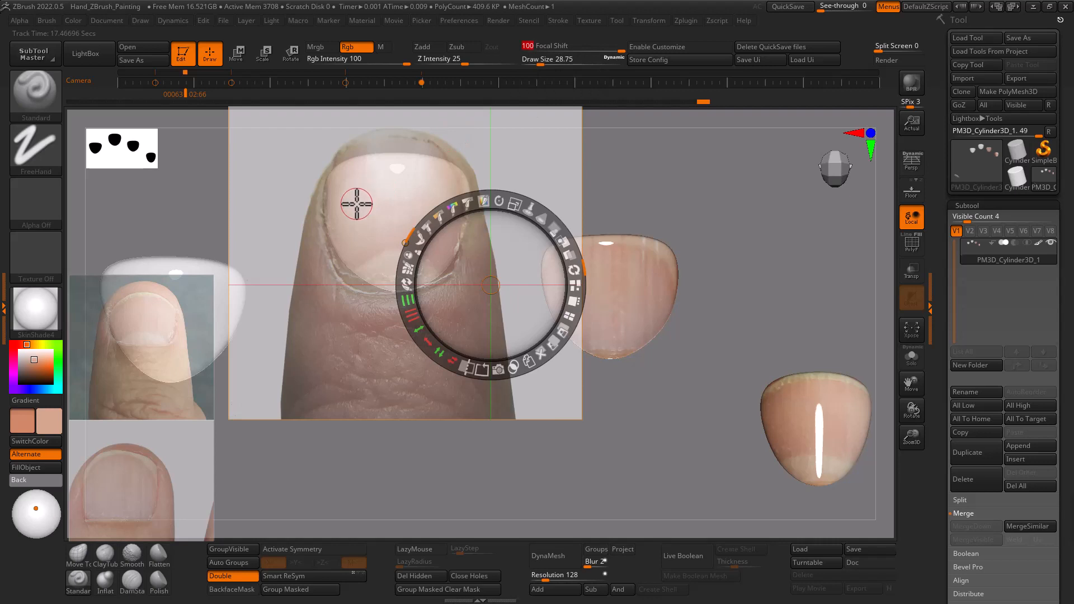
key("s")
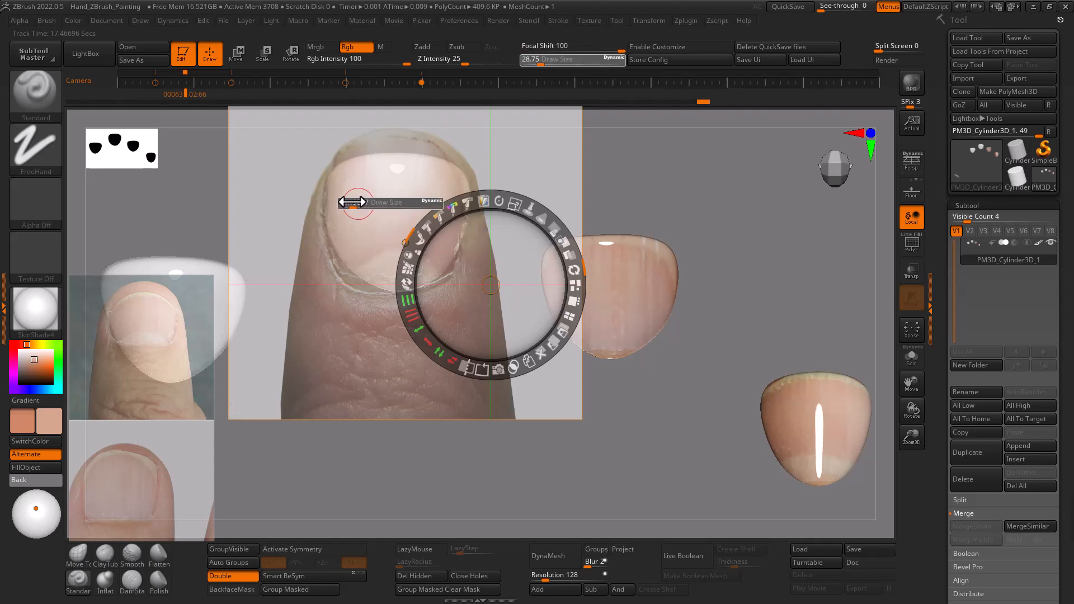
left_click_drag(352, 202, 359, 202)
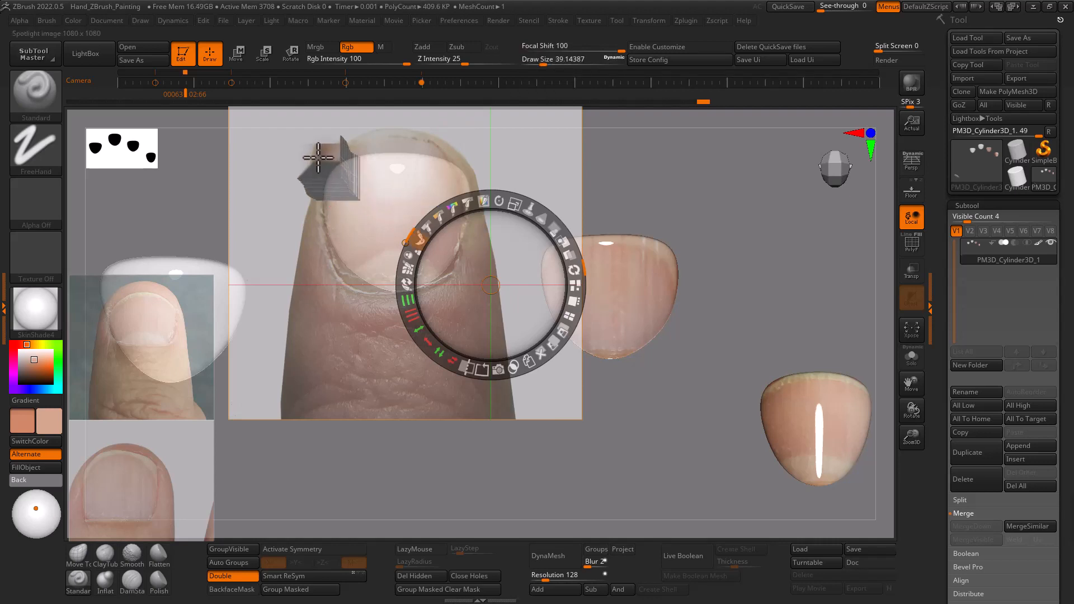
left_click_drag(318, 158, 209, 202)
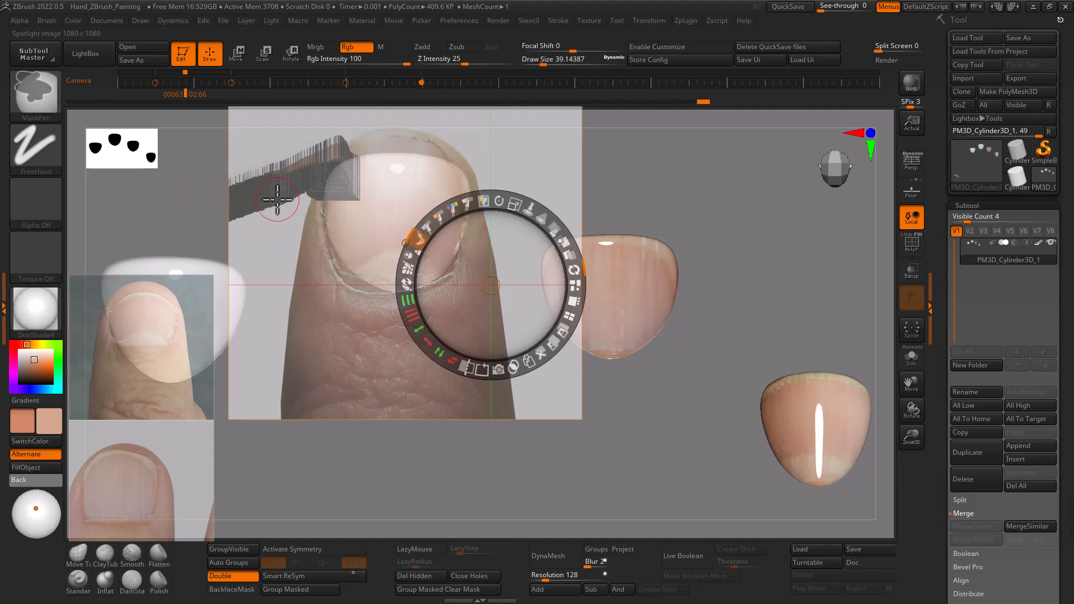
key("ctrl+z")
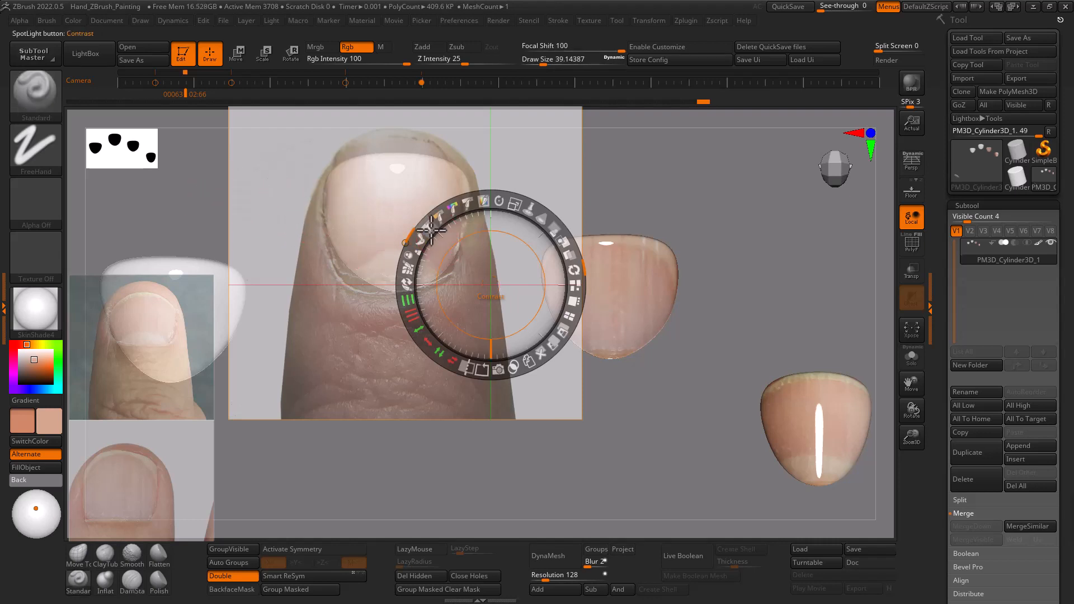
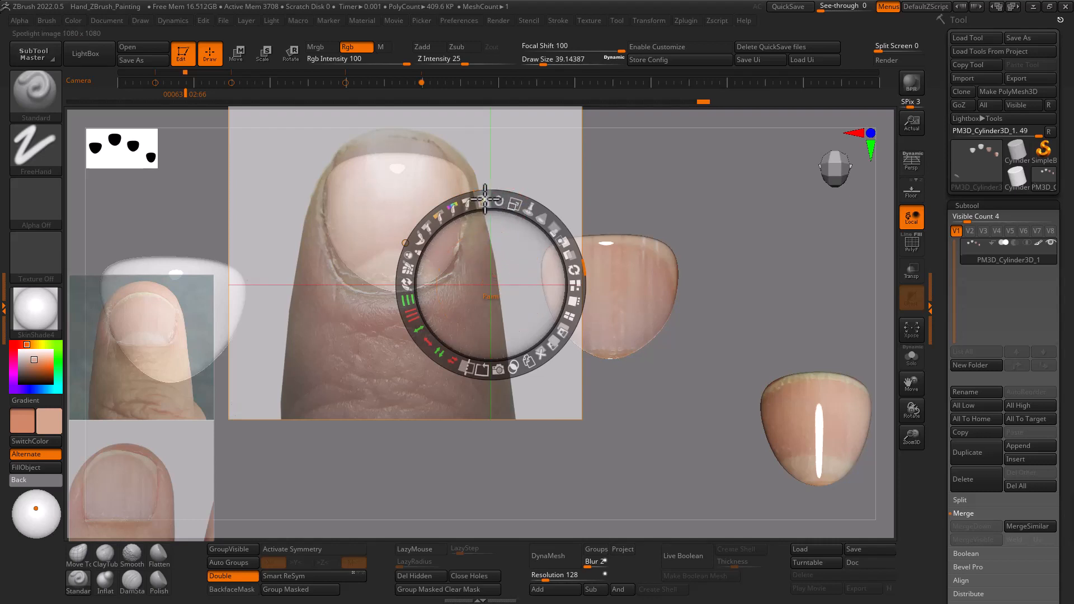
- Enlarge the thumb photo slightly and paint its nail texture onto the blank nail with Focal Shift -20 and Draw Size about 30.7
left_click_drag(516, 202, 509, 253)
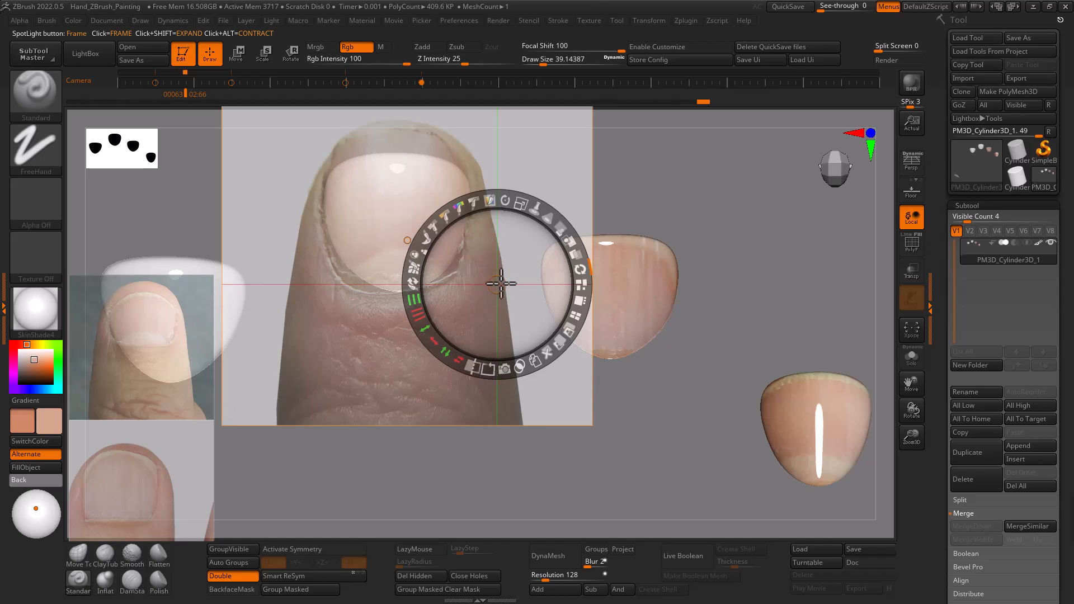
key("z")
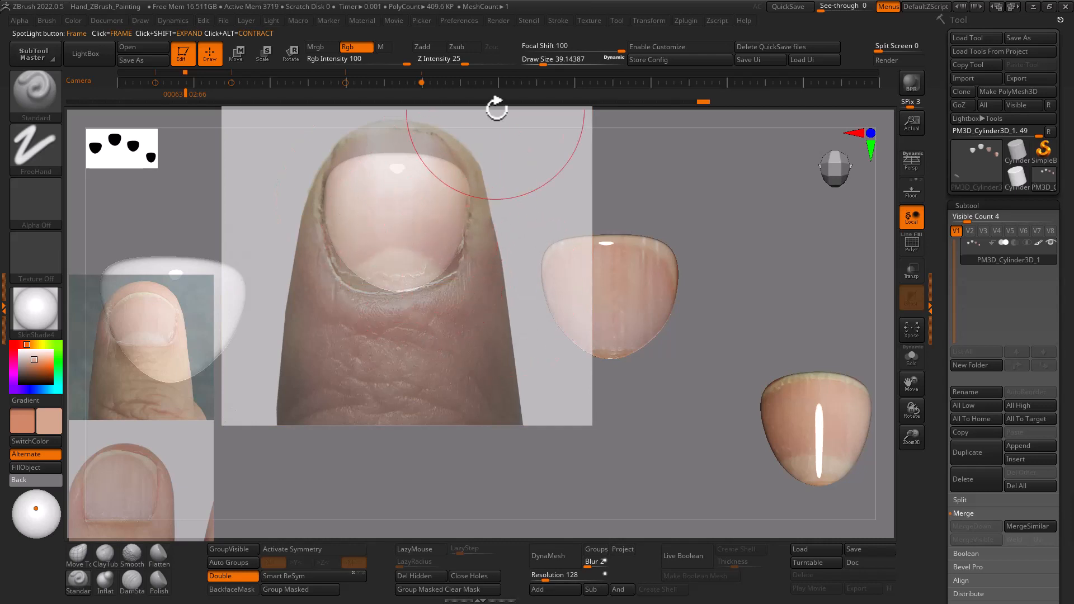
left_click_drag(584, 48, 559, 48)
key("s")
left_click_drag(454, 275, 442, 276)
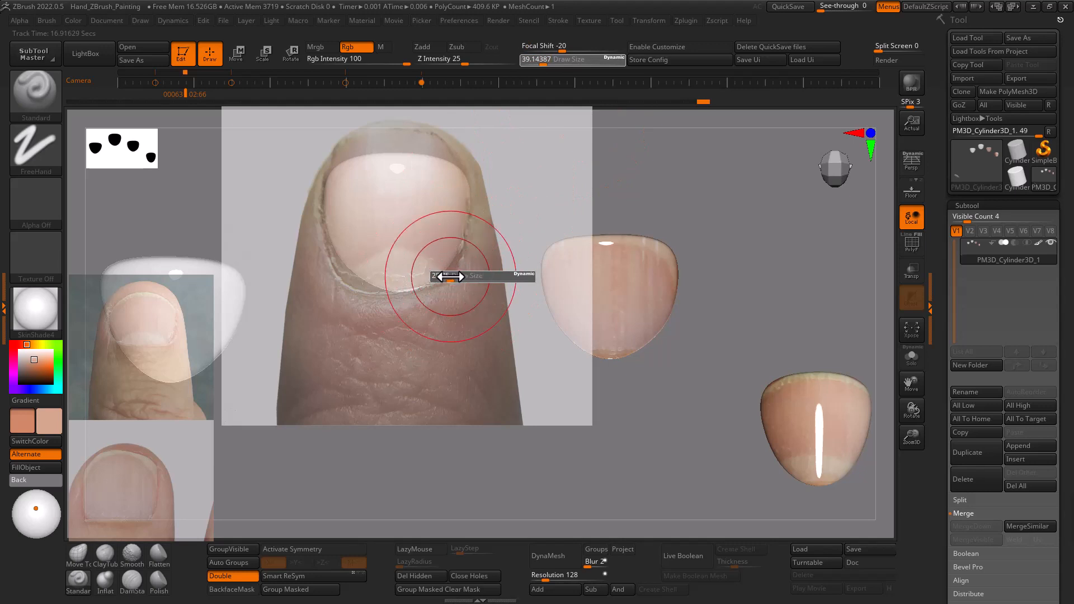
mouse_move(451, 233)
left_mouse_down()
mouse_move(374, 237)
mouse_move(351, 257)
left_mouse_up()
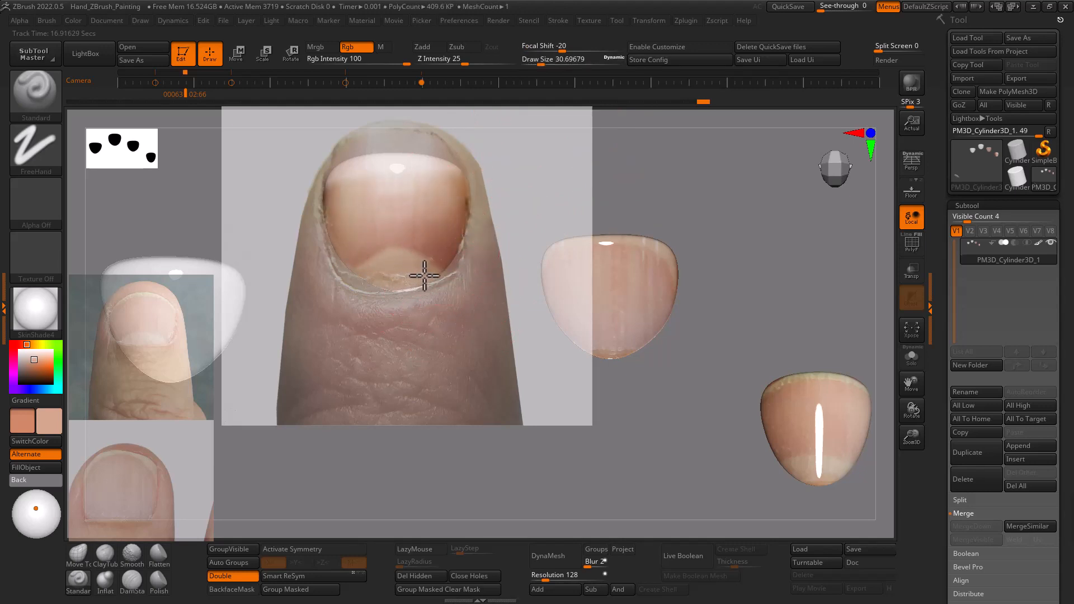
- Paint the photo's texture onto the nail's lower right edge with Draw Size about 14.2, and bring back the Spotlight dial
key("s")
left_click_drag(427, 274, 415, 274)
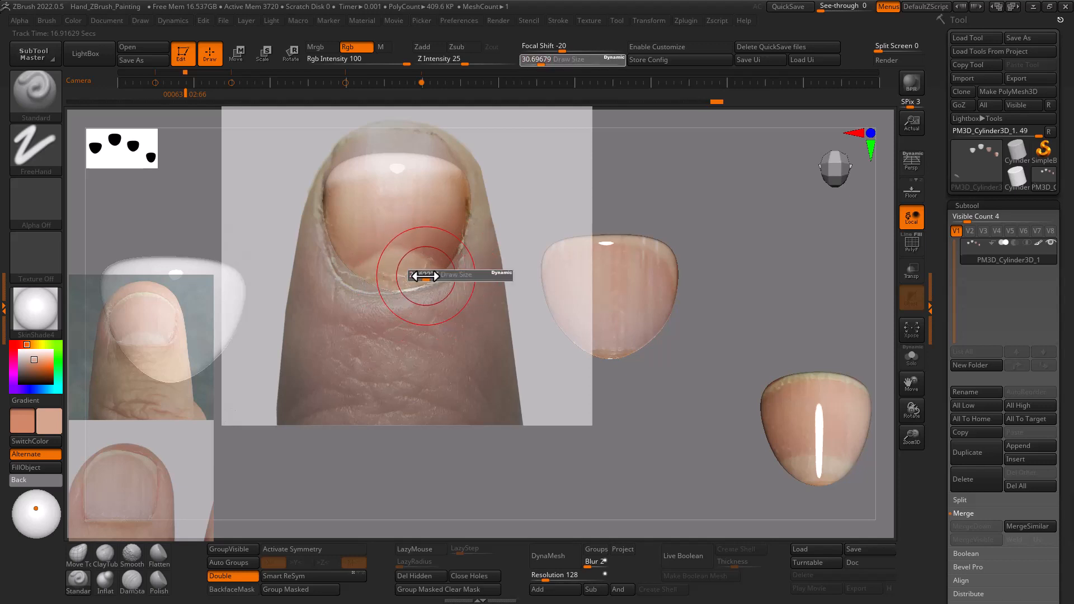
left_click_drag(460, 238, 448, 225)
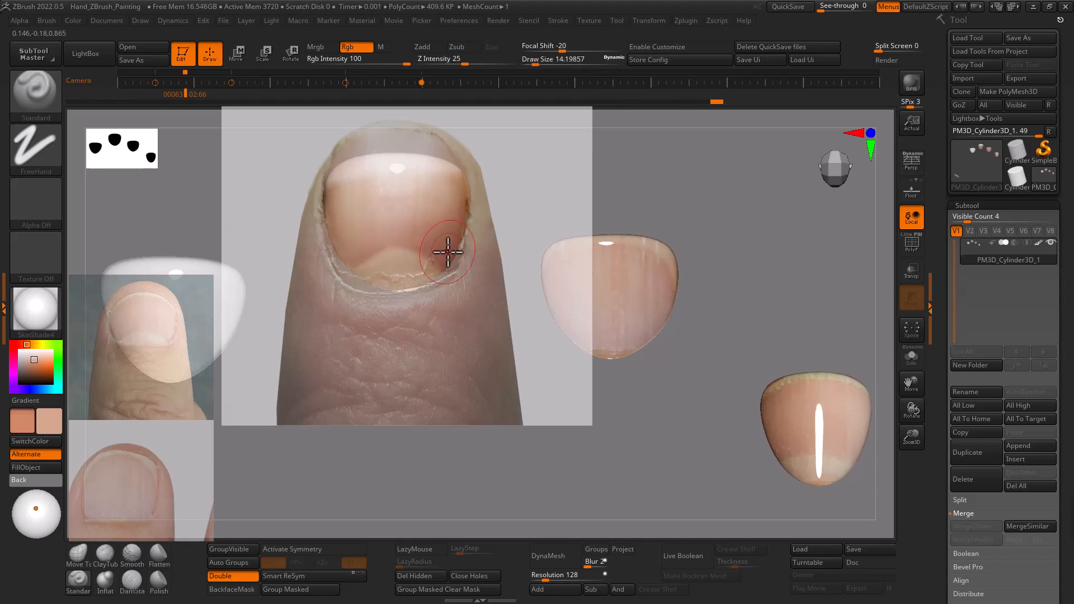
key("shift+z")
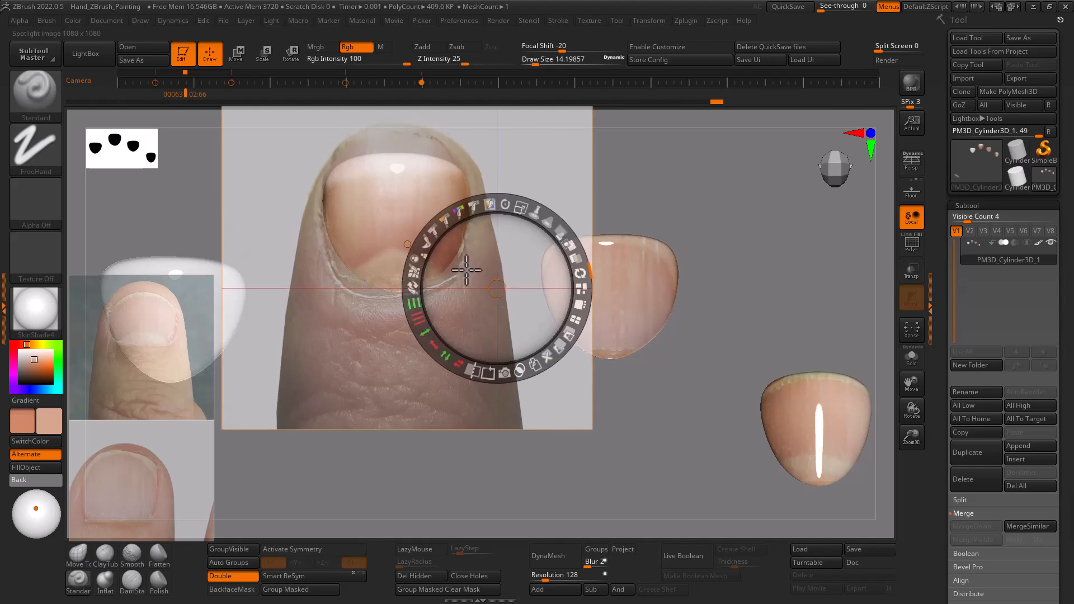
- Paint the thumb photo's texture onto the base and middle of the second nail with Draw Size about 14.2
key("z")
mouse_move(387, 240)
left_mouse_down()
mouse_move(431, 271)
mouse_move(378, 280)
left_mouse_up()
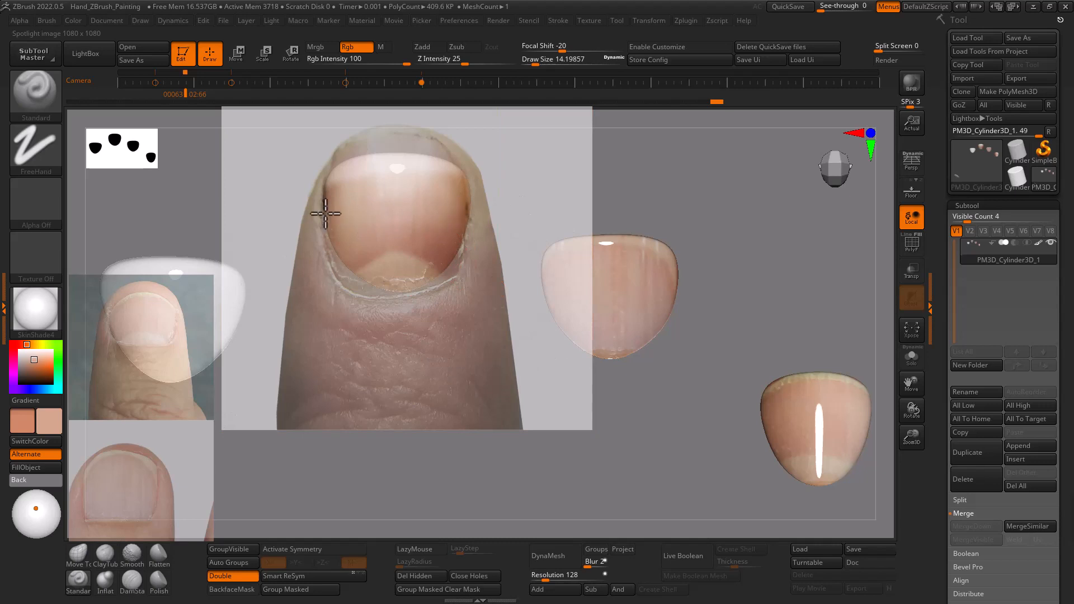
mouse_move(326, 214)
left_mouse_down()
mouse_move(419, 208)
mouse_move(347, 215)
mouse_move(387, 213)
left_mouse_up()
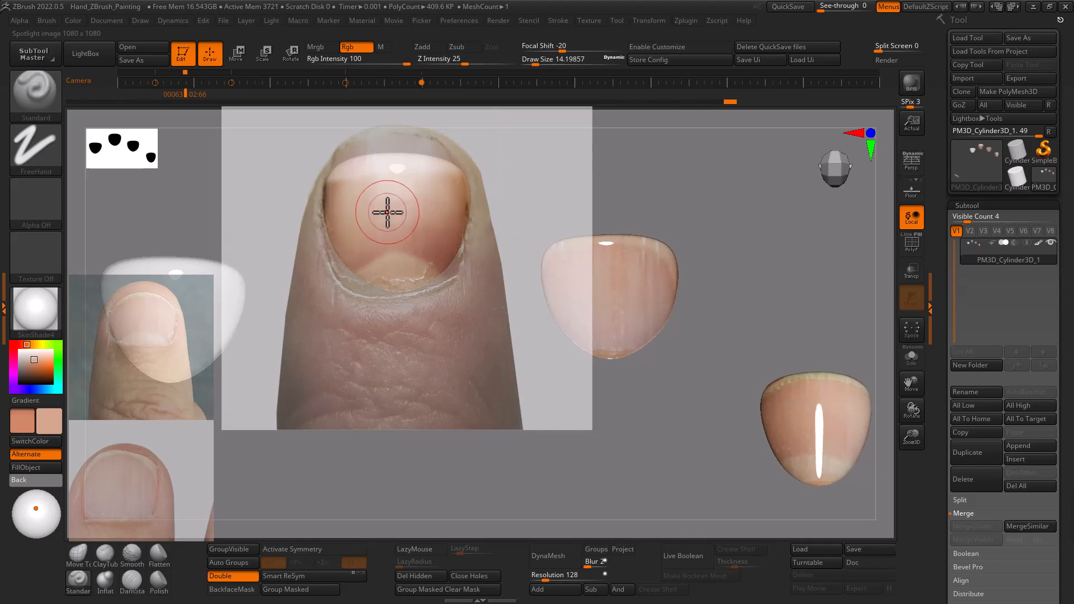
key("z")
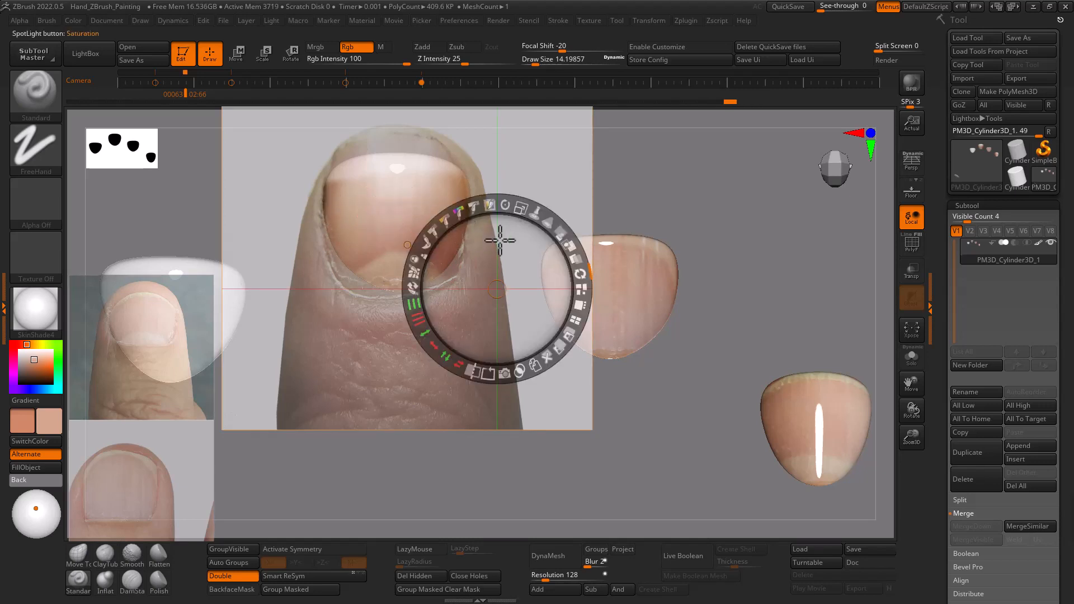
- Move the thumb photo down to line up its nail tip with the model's upper edge and paint the tip's texture
left_click_drag(499, 240, 492, 264)
key("z")
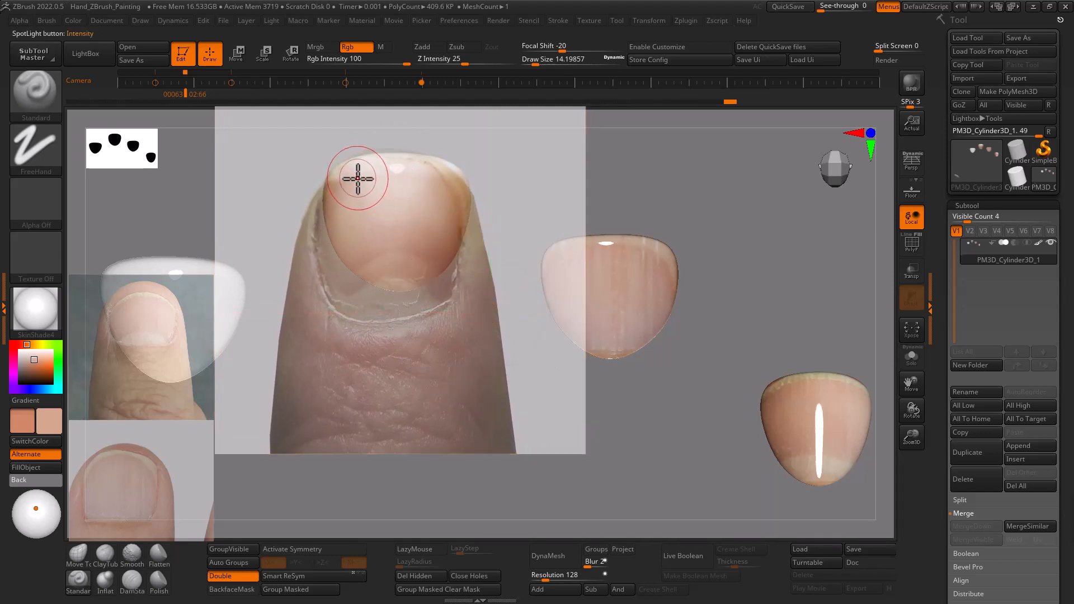
key("z")
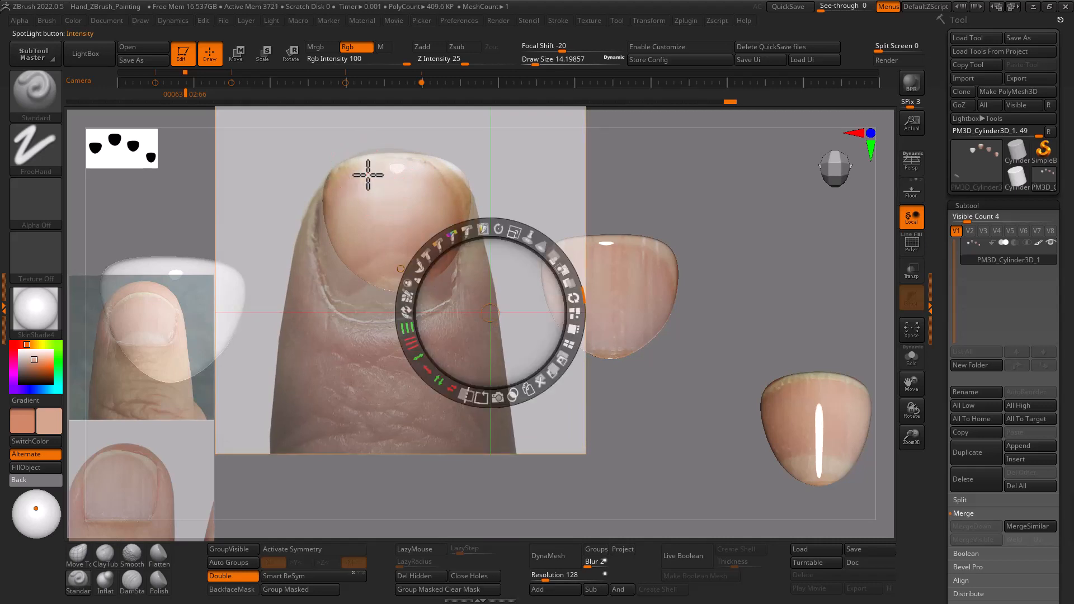
left_click_drag(505, 265, 506, 269)
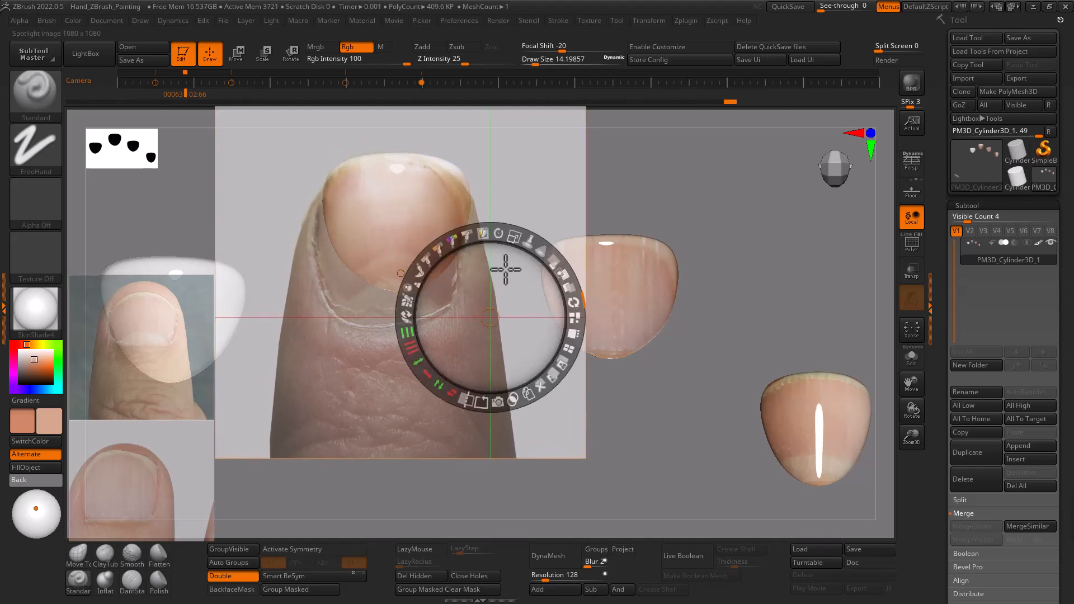
key("z")
- Set Draw Size to about 5.75, shift the thumb photo slightly right and paint its texture along the nail's upper edge
key("s")
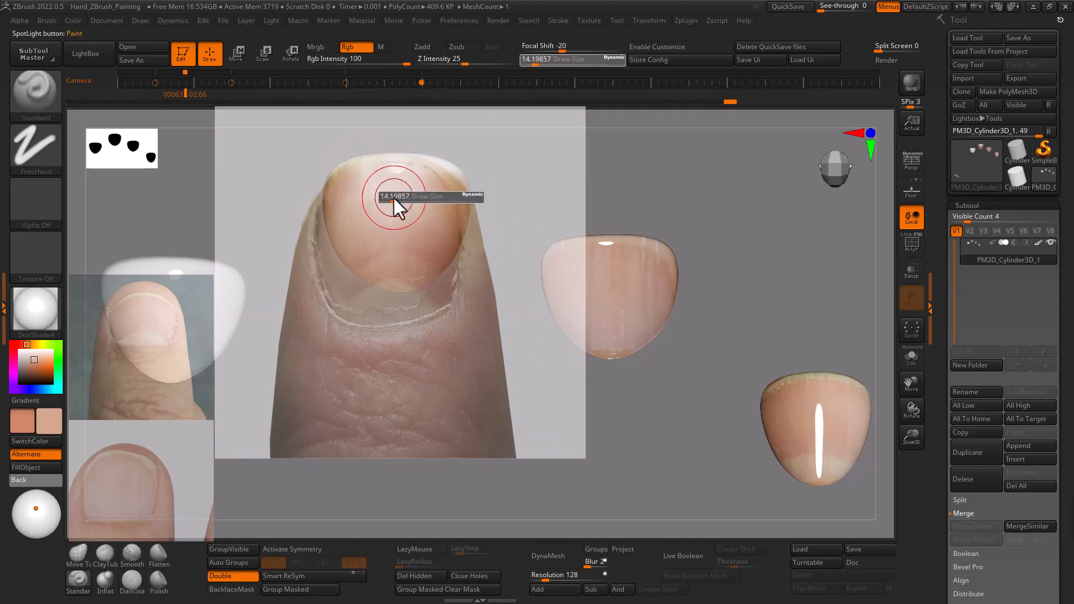
left_click_drag(390, 197, 387, 198)
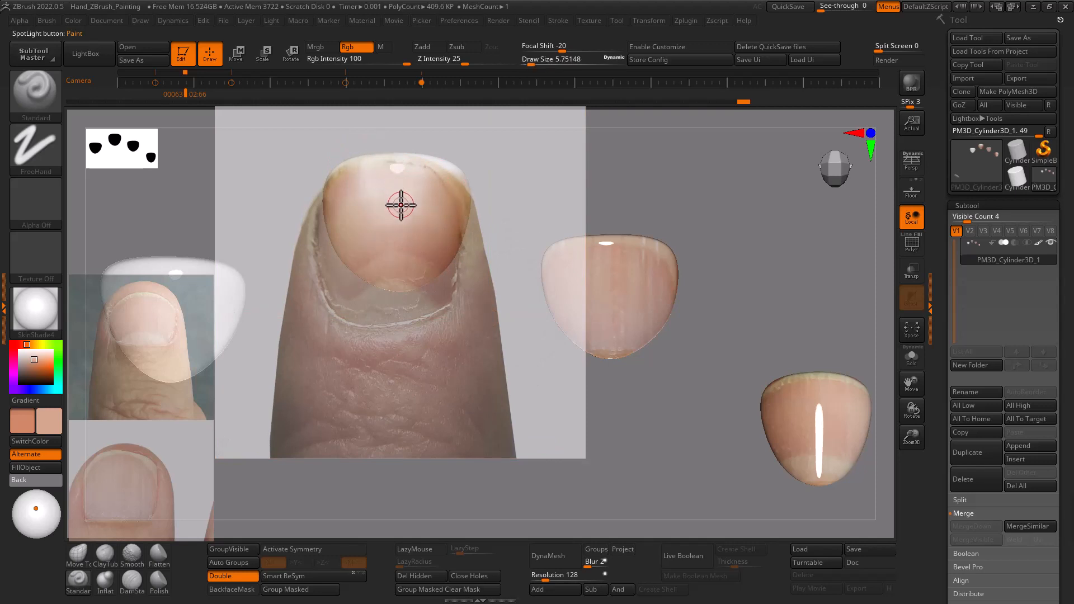
key("z")
left_click_drag(458, 267, 472, 265)
key("z")
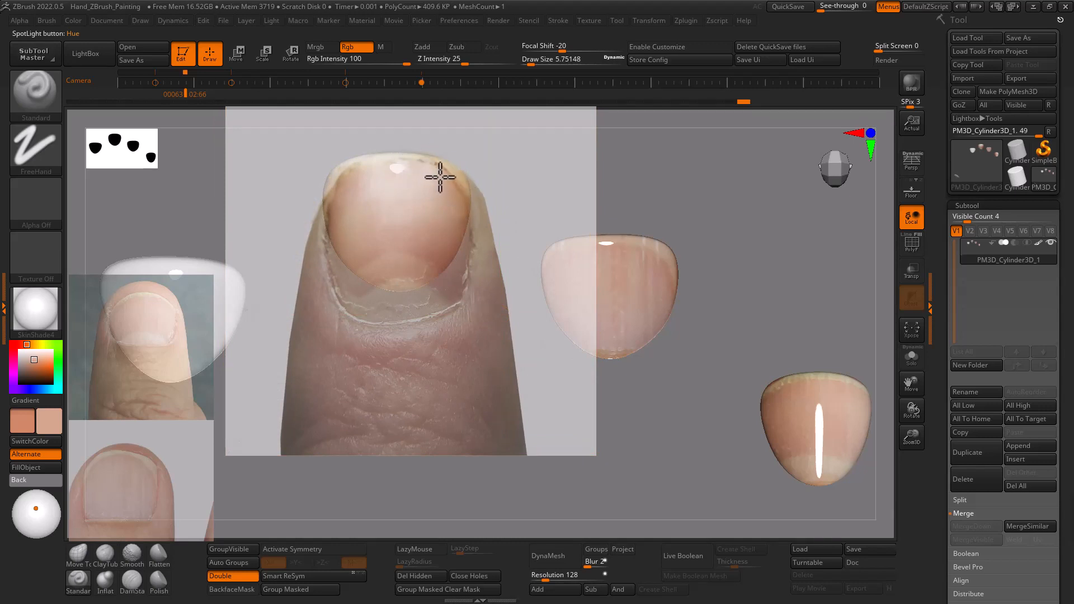
- Turn the nails to expose the second nail's right side and realign the thumb photo over it
key("shift+z")
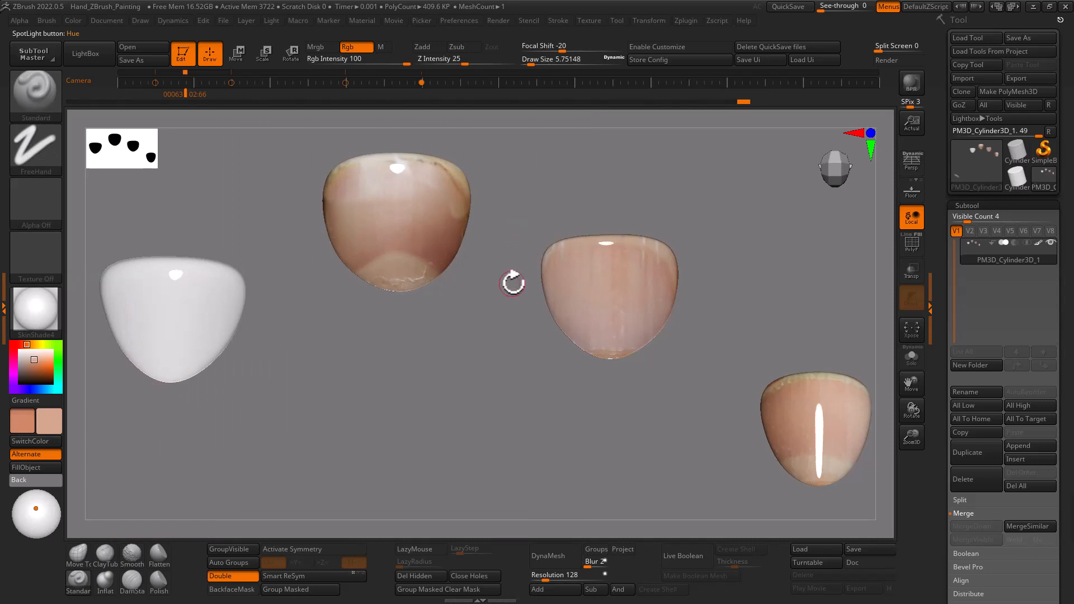
left_click_drag(511, 281, 479, 266)
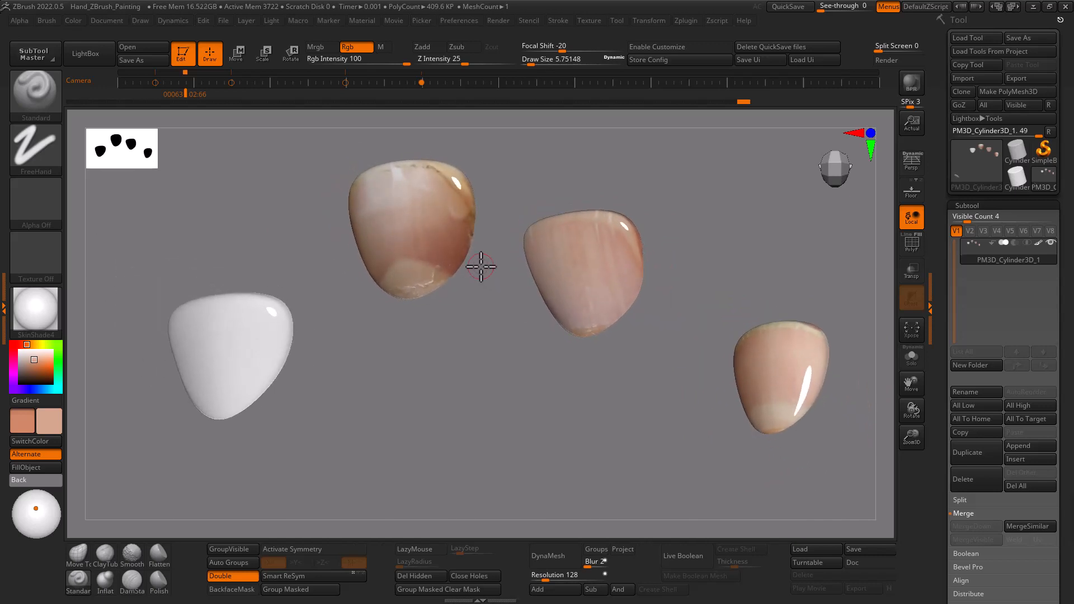
key("shift+z")
left_click_drag(530, 302, 539, 297)
key("z")
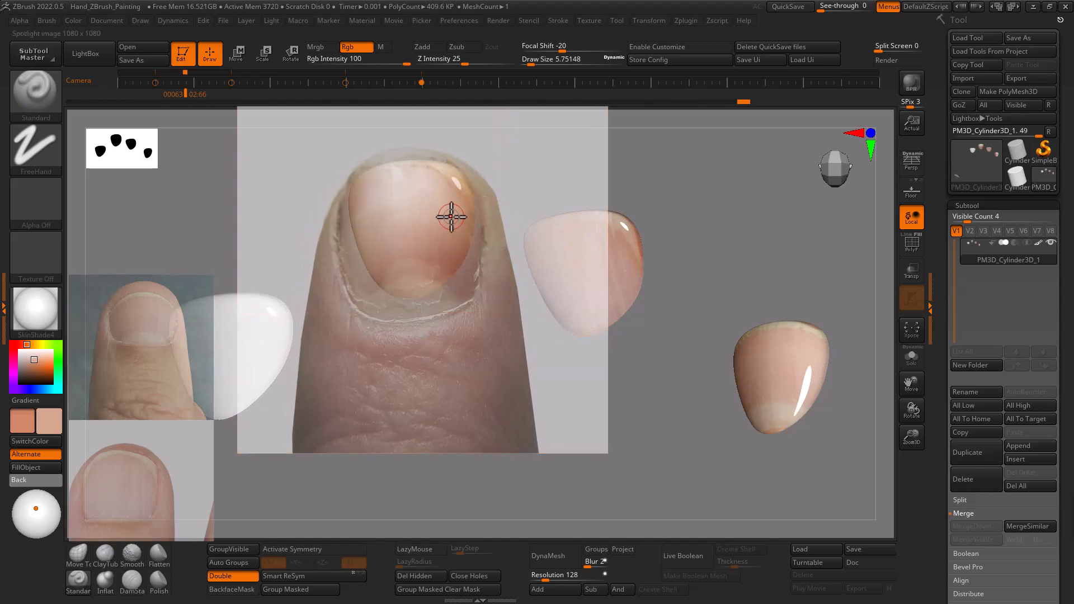
- Set Draw Size to about 7.47 and Rgb Intensity to 40, and blend the photo's texture into the nail's right half
key("s")
mouse_move(451, 216)
left_mouse_down()
mouse_move(464, 217)
mouse_move(452, 218)
left_mouse_up()
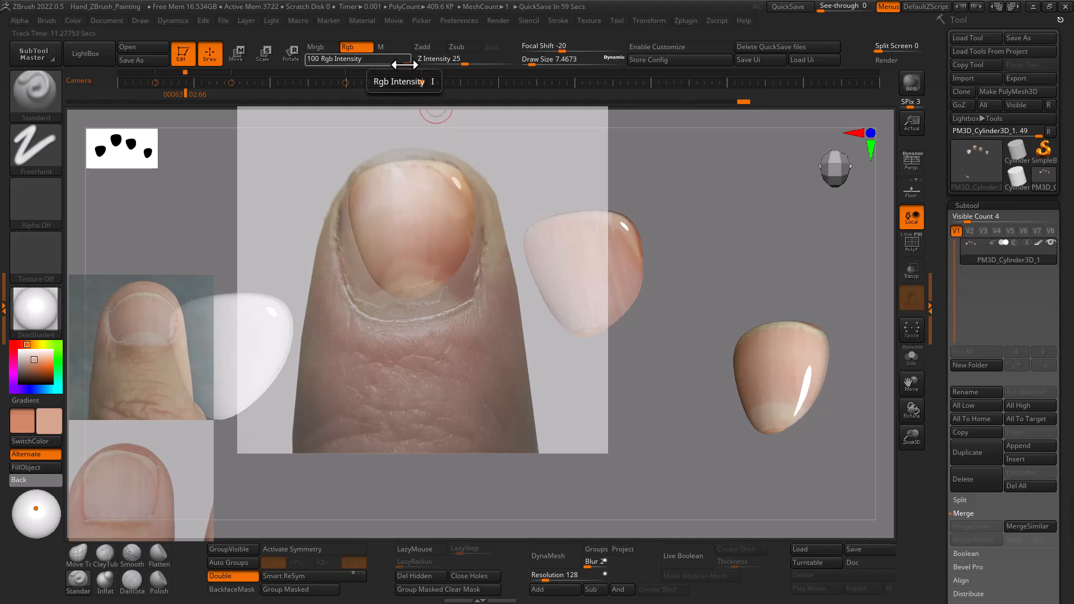
left_click_drag(404, 65, 369, 62)
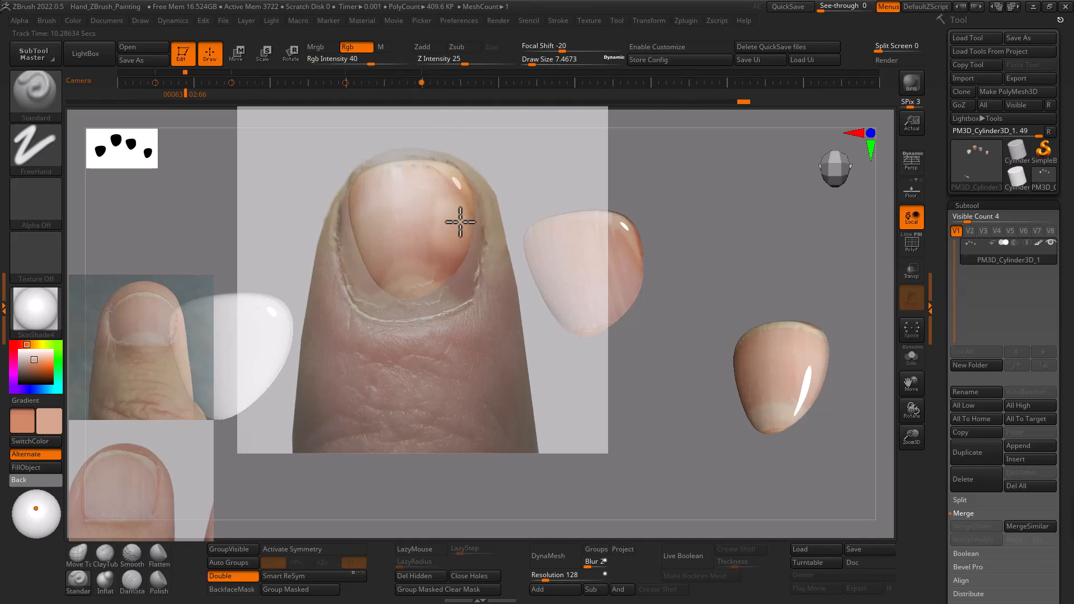
left_click_drag(430, 193, 441, 243)
key("shift+z")
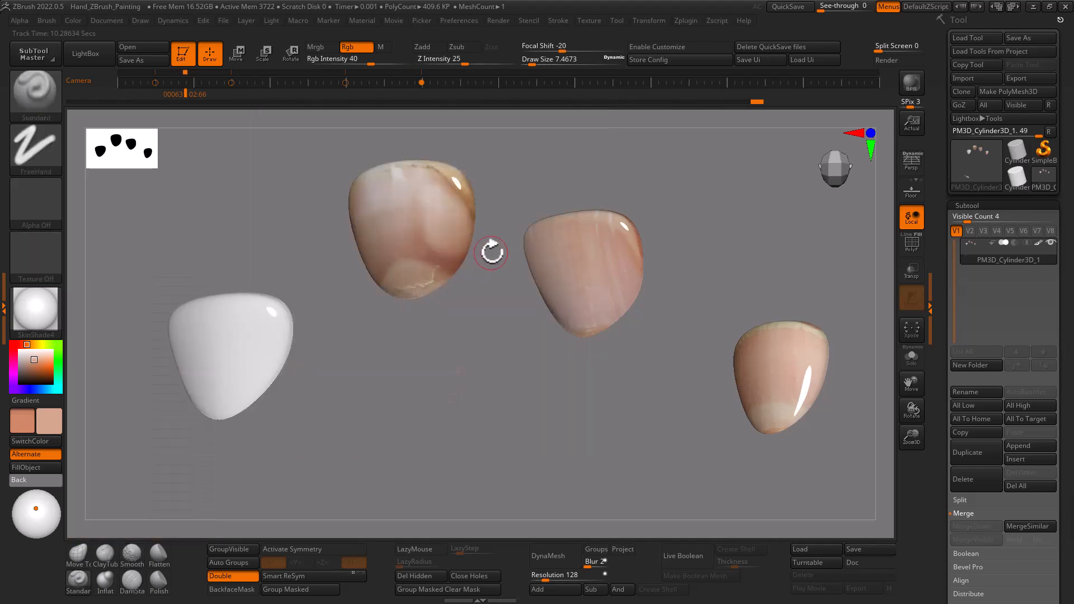
key("shift+z")
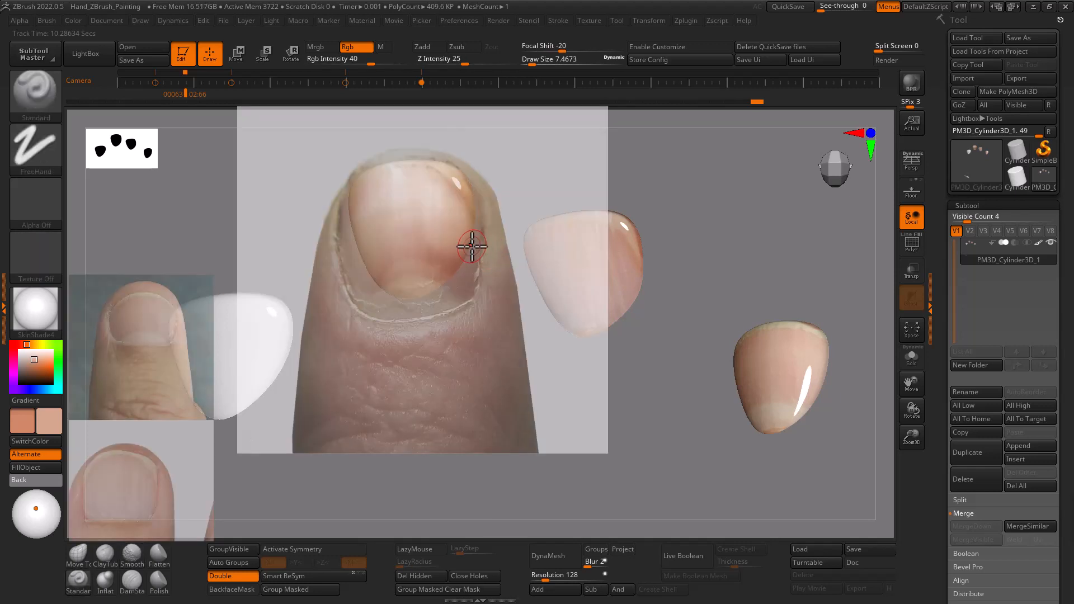
- Make the thumb photo fully opaque and blend its texture over the nail's middle and right side, checking the nail without the overlay
key("z")
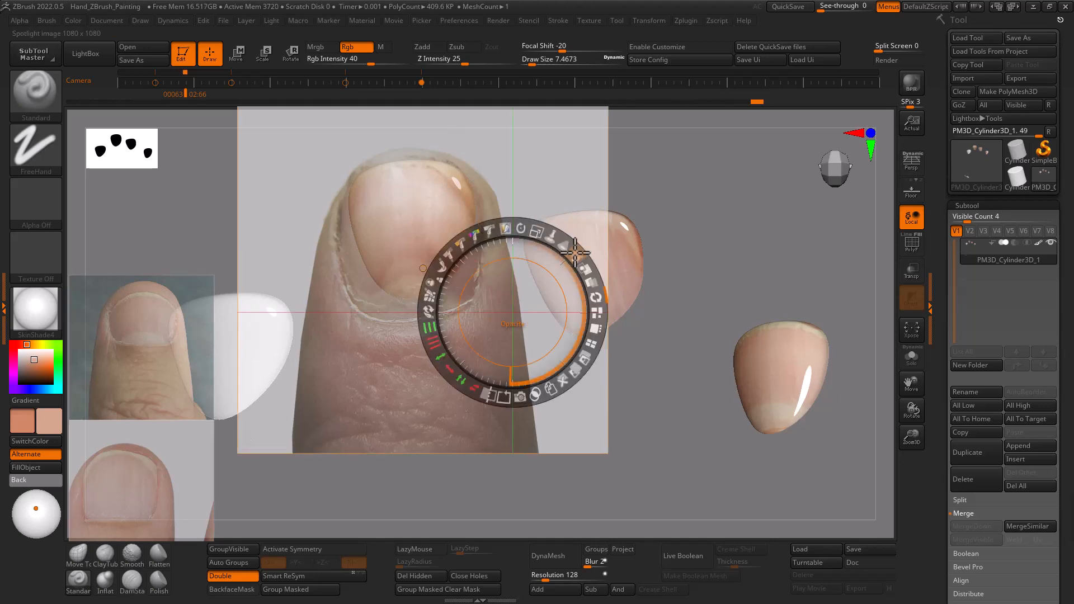
left_click_drag(571, 249, 536, 291)
key("z")
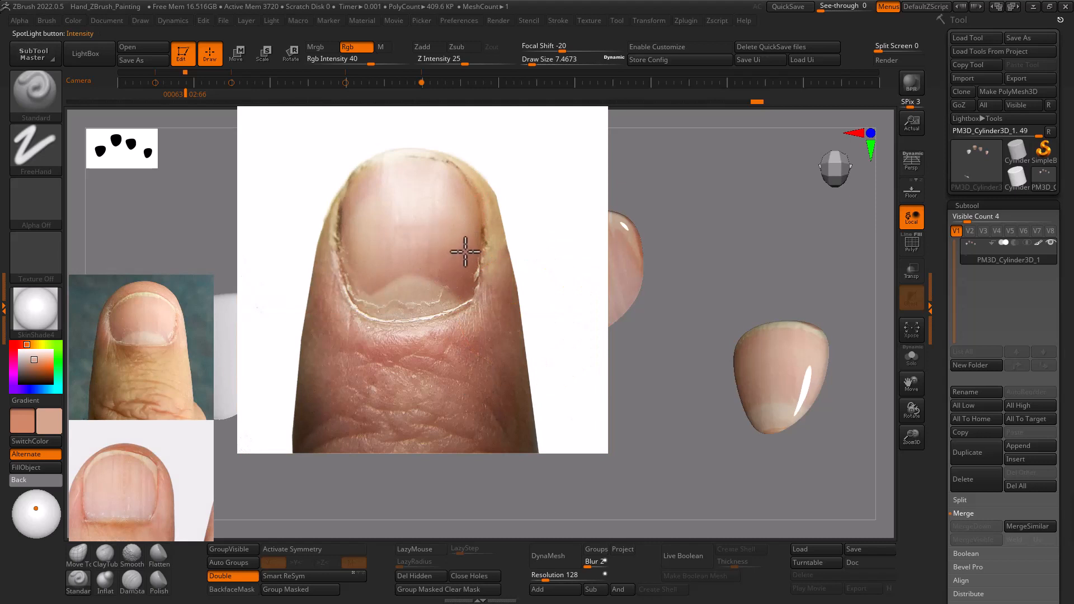
key("shift+z")
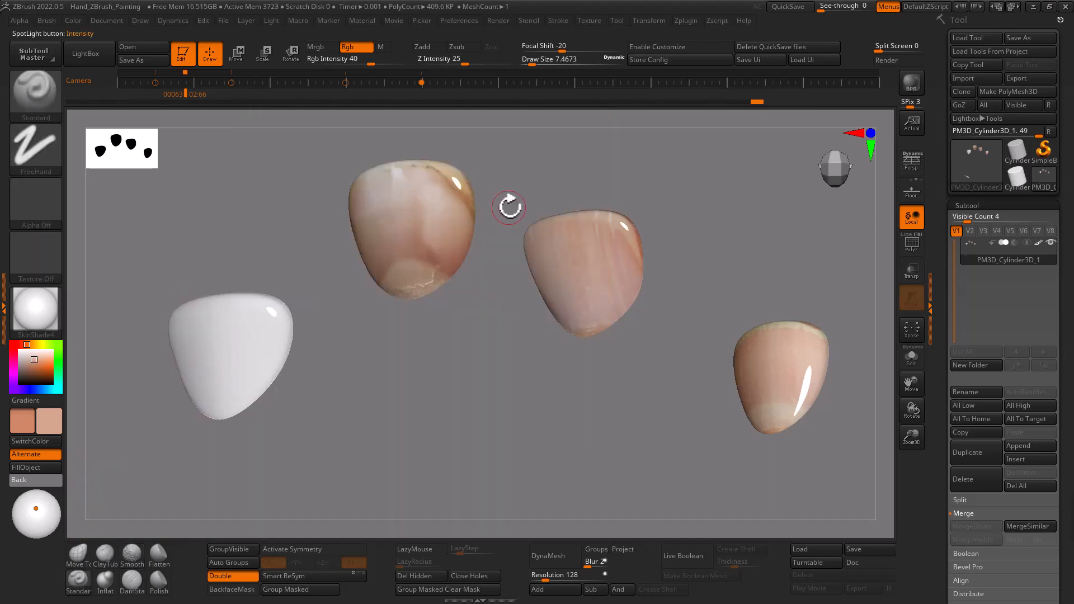
key("shift+z")
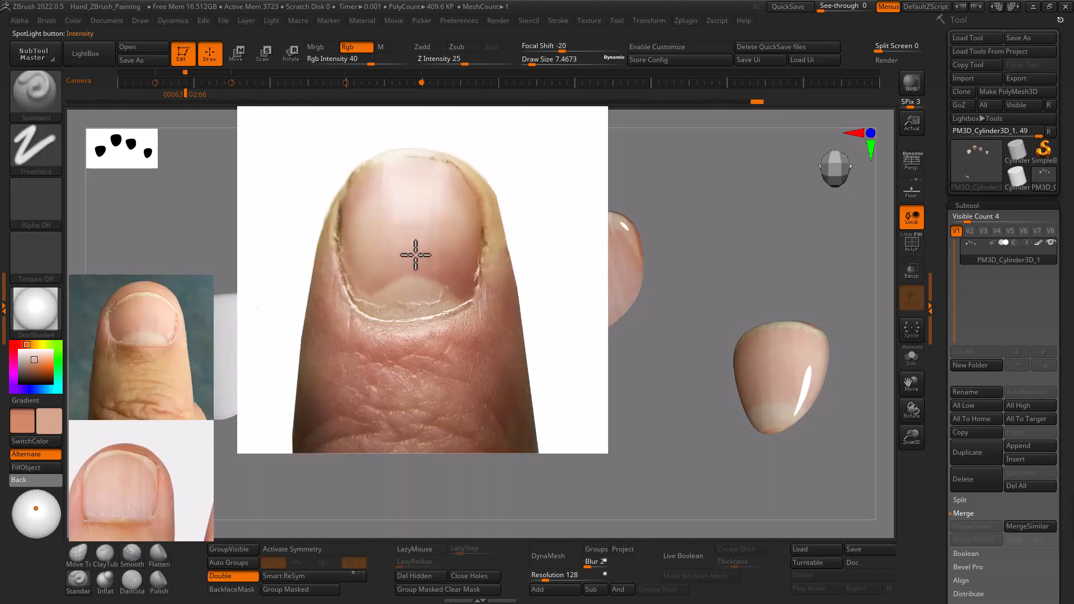
key("shift+z")
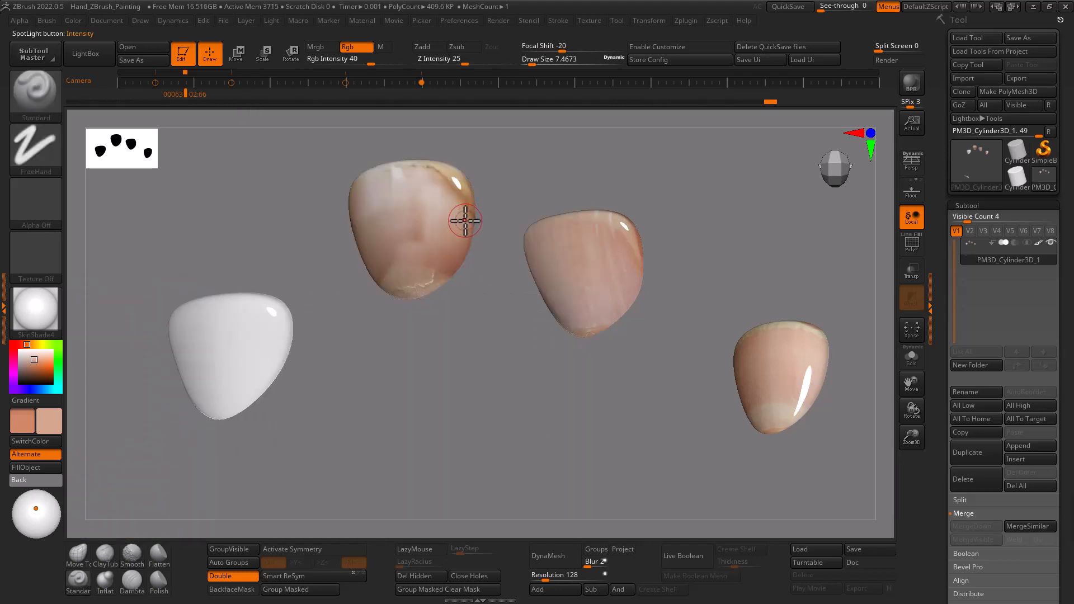
key("shift+z")
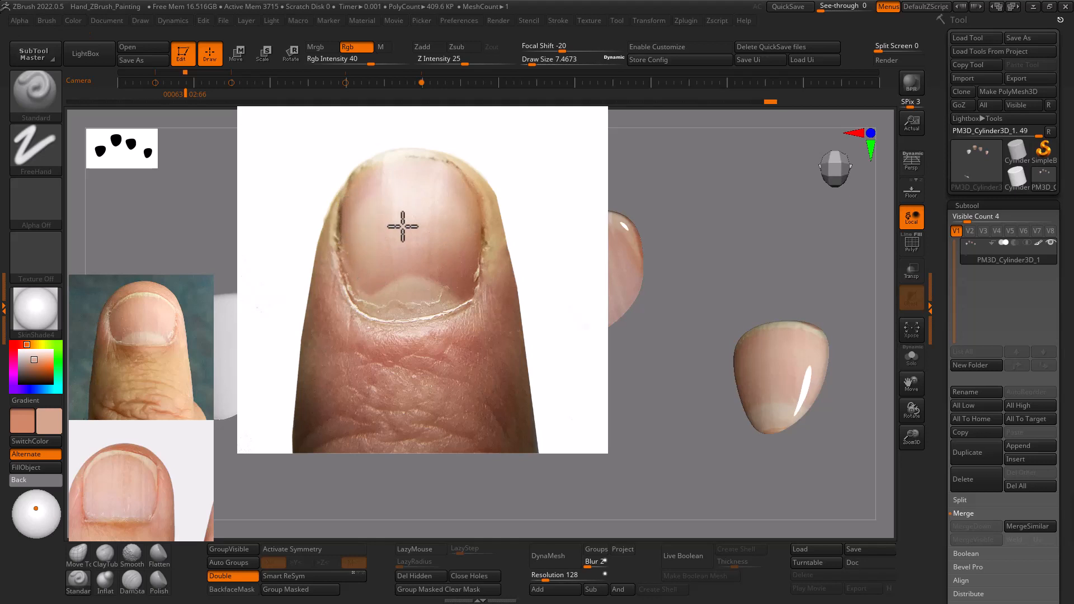
key("z")
key("shift+z")
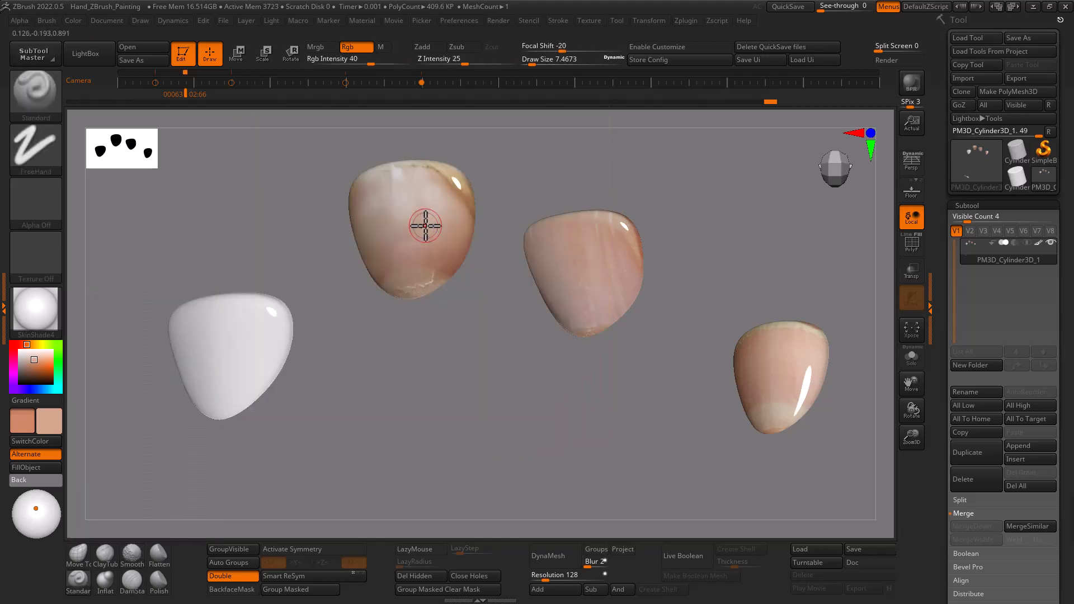
- Return to the front view, swap in the thumb photo with the blue-green background and fit it semi-transparently over the second nail
left_click_drag(529, 197, 551, 196, "shift")
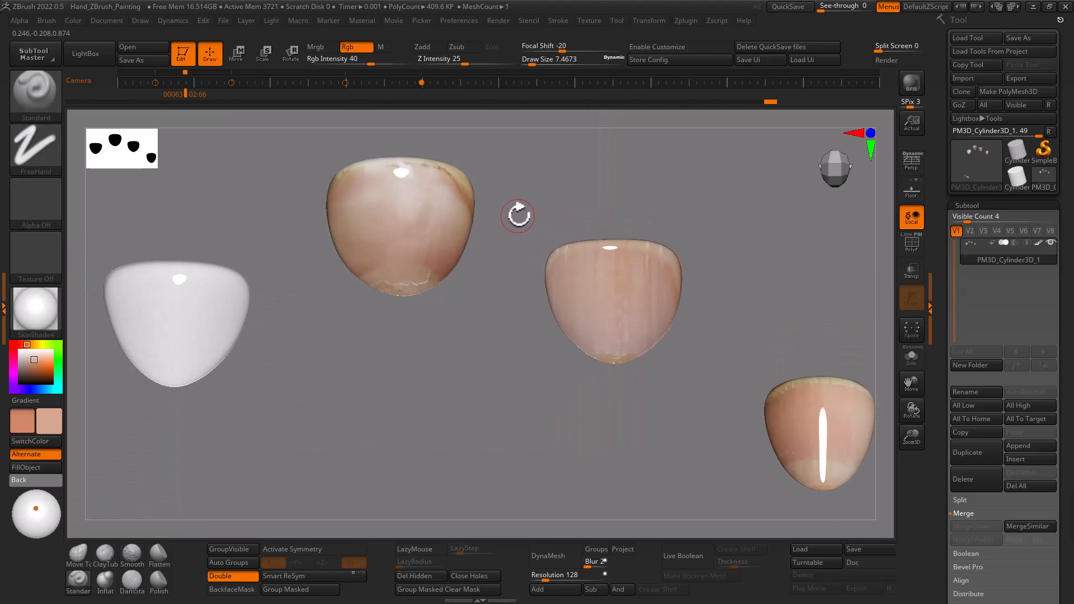
key("shift+z")
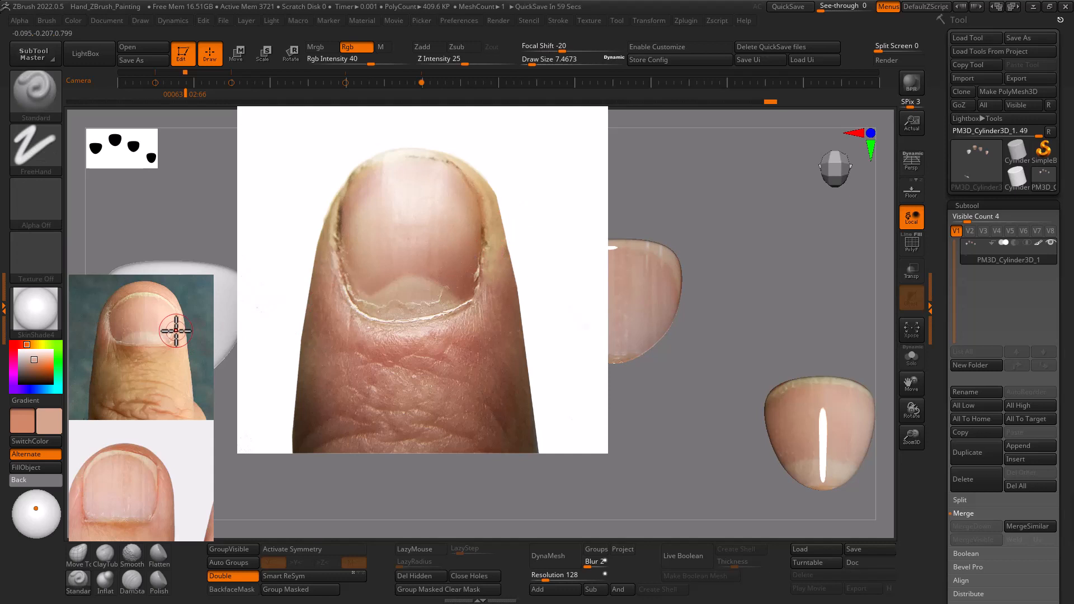
key("z")
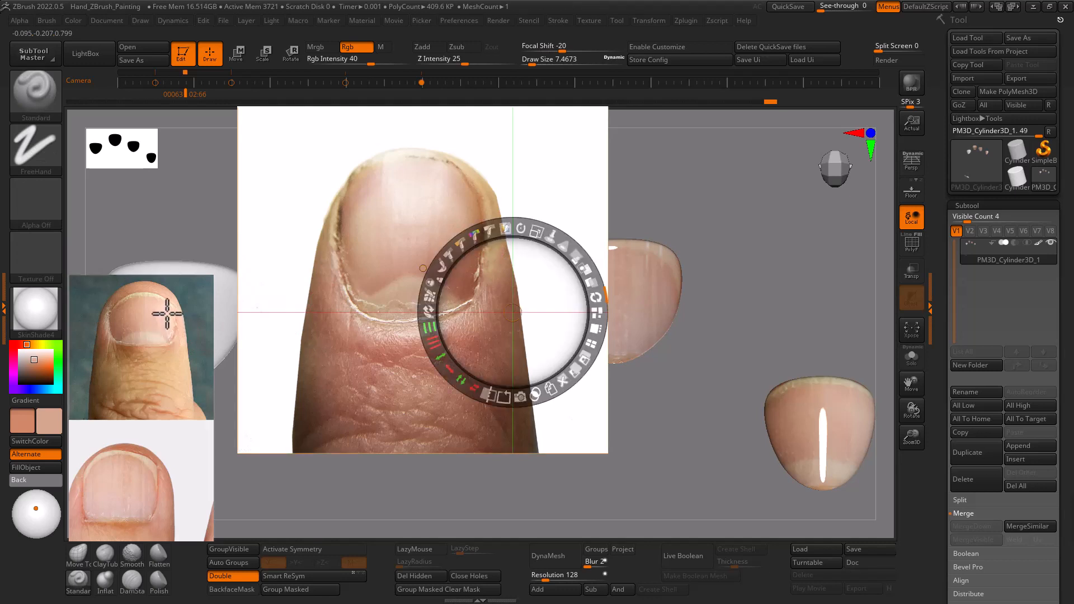
left_click(168, 313)
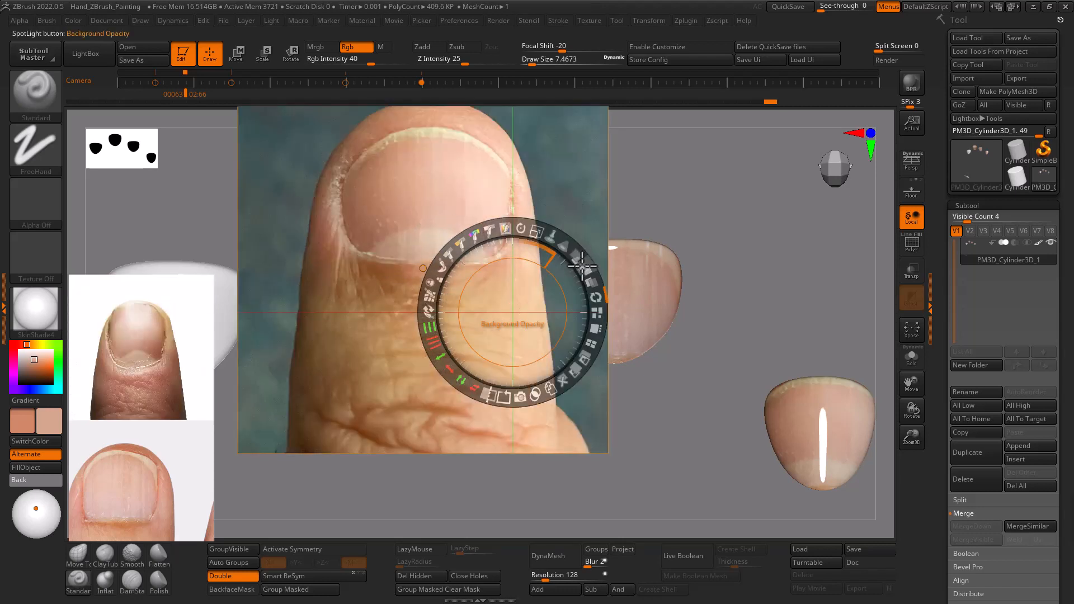
mouse_move(578, 257)
left_mouse_down()
mouse_move(507, 244)
mouse_move(529, 261)
mouse_move(502, 281)
left_mouse_up()
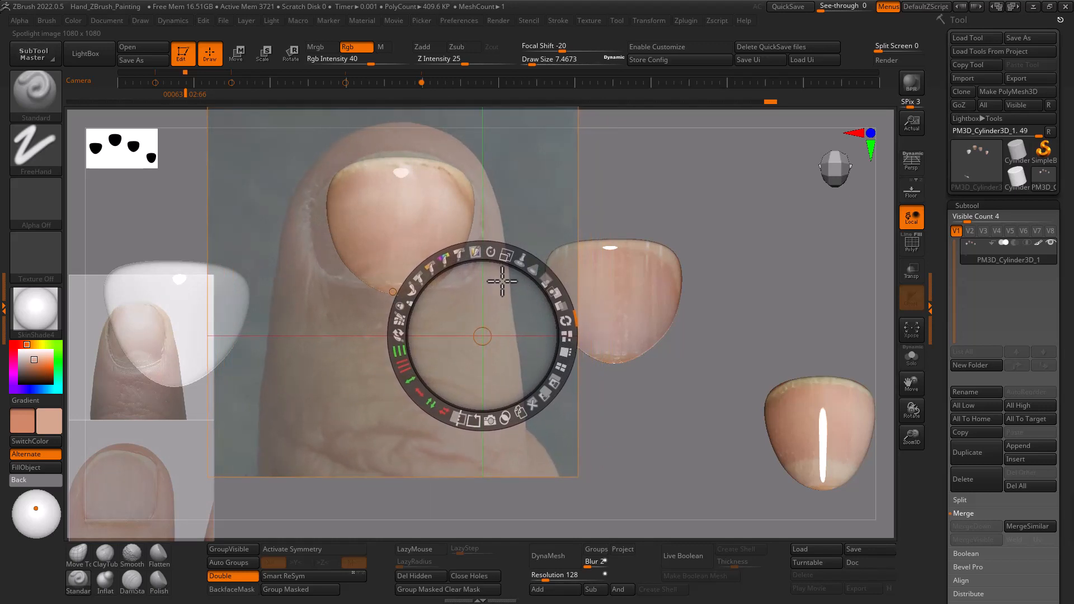
- Blend the new photo's texture over the second nail's body, pale base and upper edge at Rgb Intensity 40, checking without the overlay
key("z")
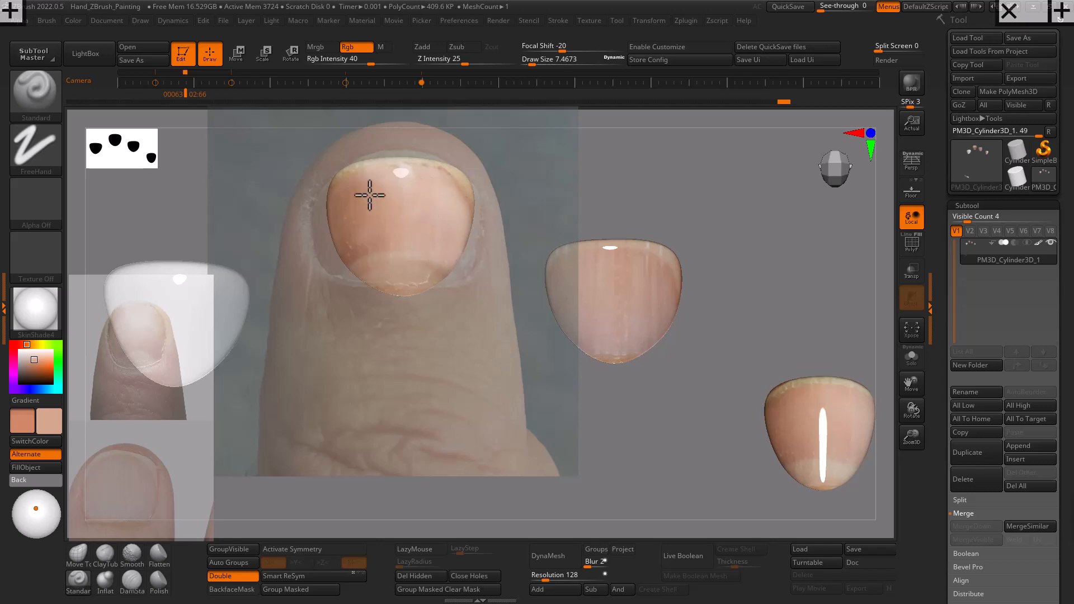
key("shift+z")
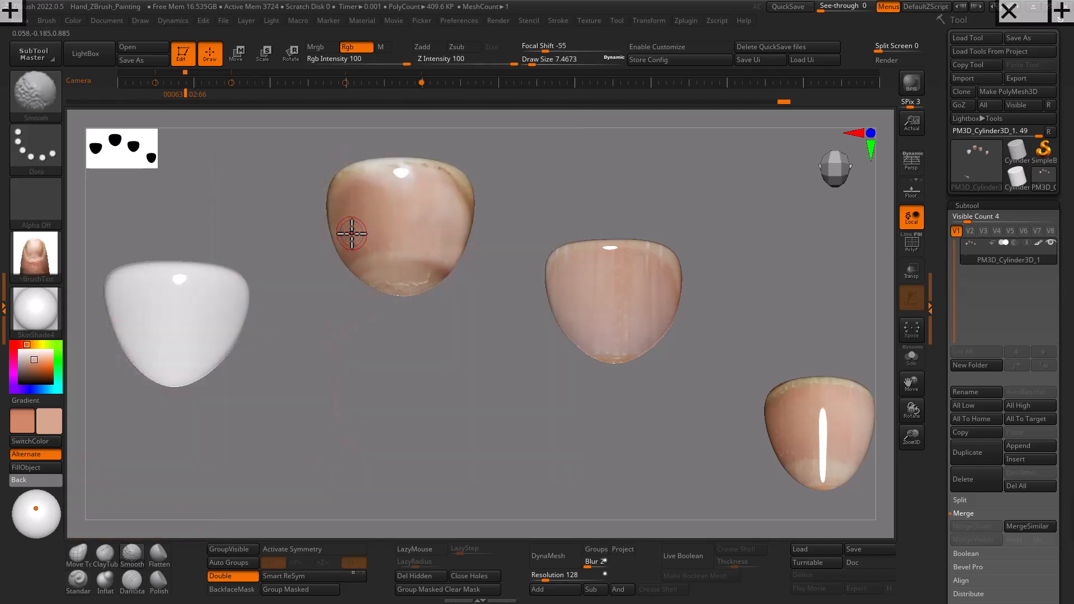
key("shift")
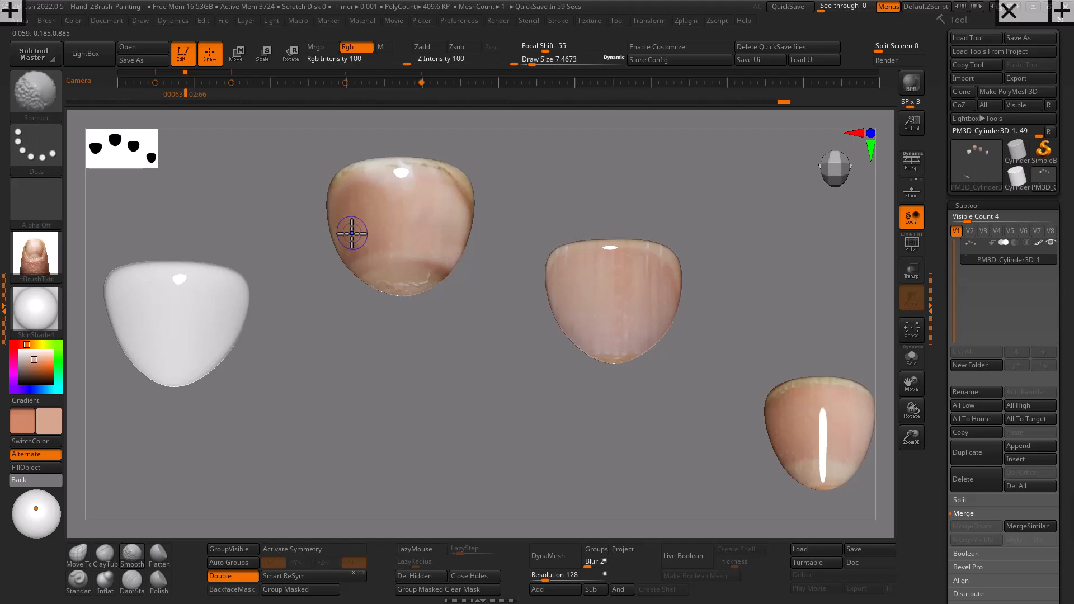
key("shift+z")
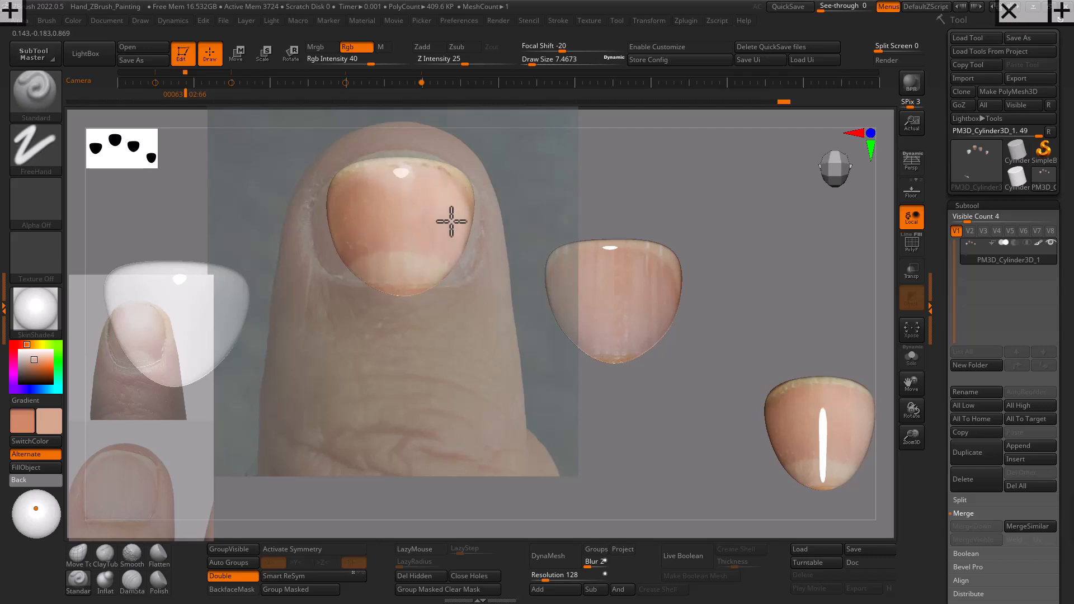
key("shift+z")
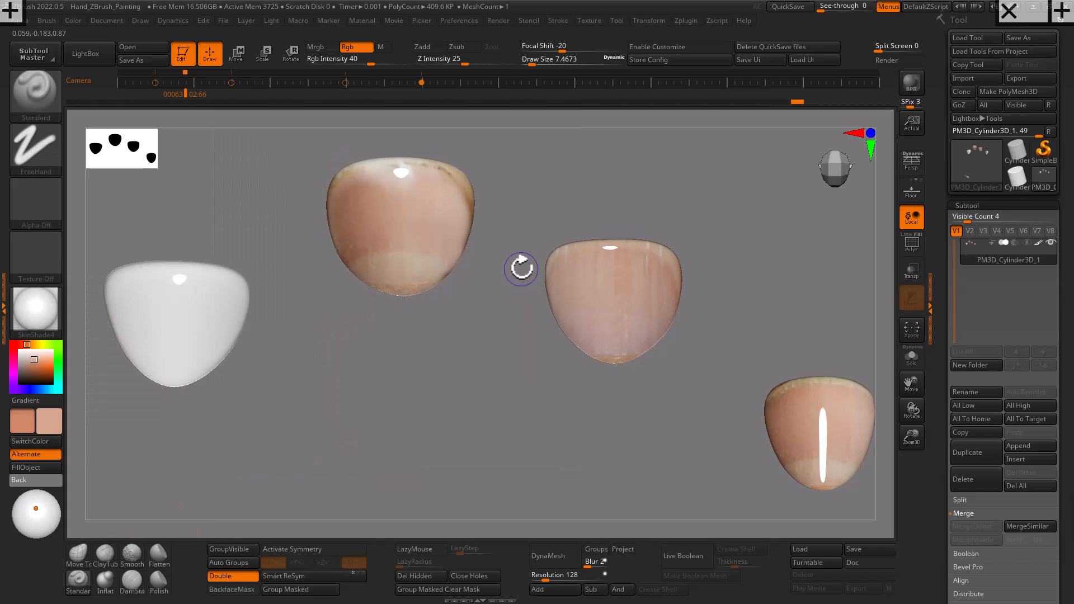
key("shift+z")
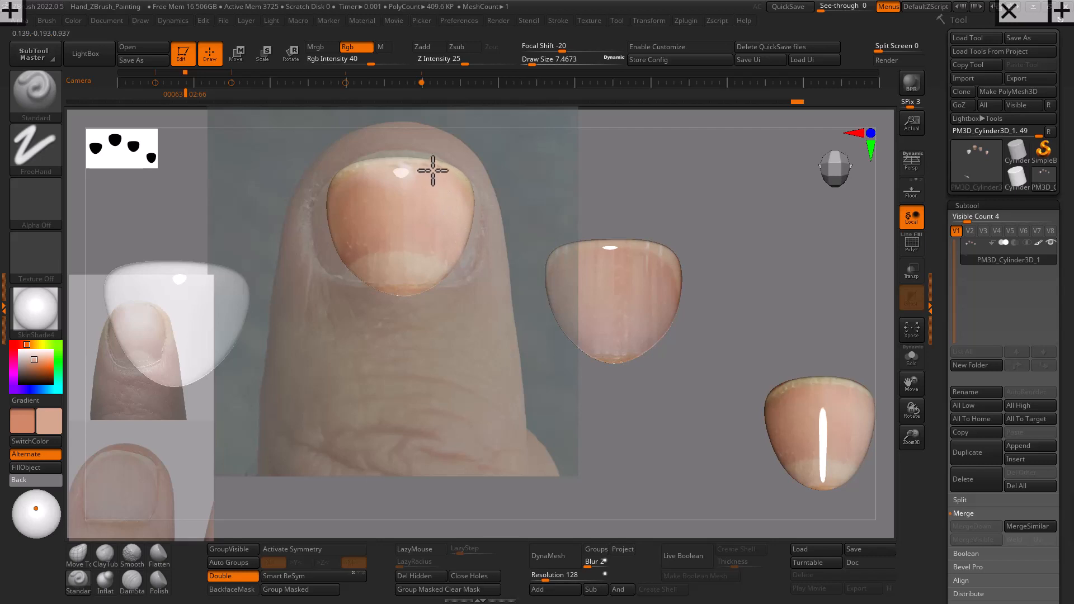
key("shift+z")
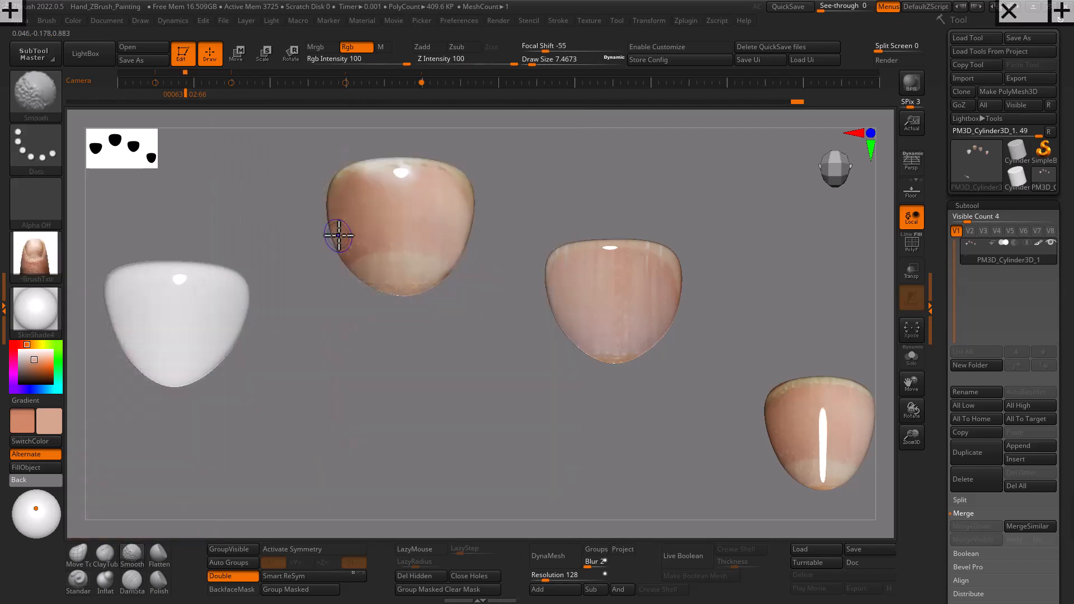
- Fill the nails with only the SkinShade4 material using the M channel, and return the brush to Rgb
mouse_move(487, 411)
left_mouse_down()
mouse_move(496, 439)
mouse_move(525, 454)
mouse_move(503, 410)
left_mouse_up()
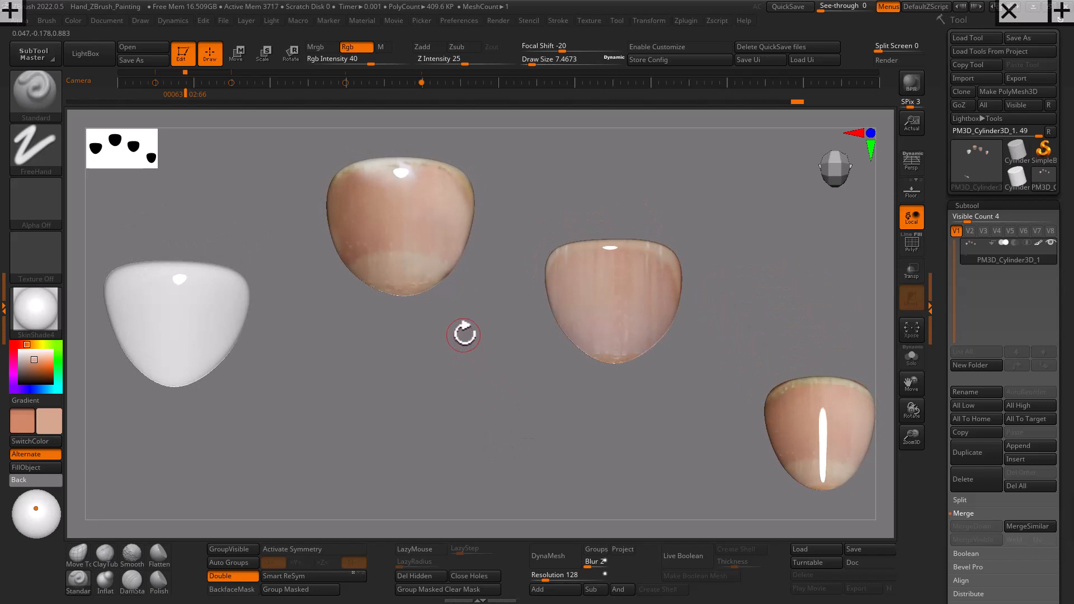
left_click_drag(481, 328, 515, 389, "alt")
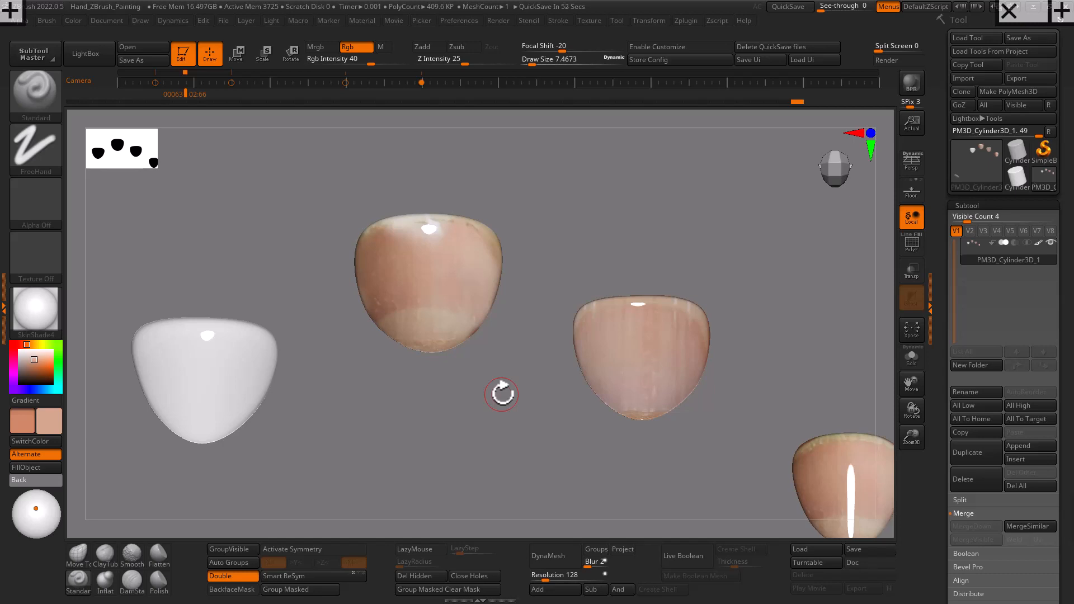
left_click(383, 46)
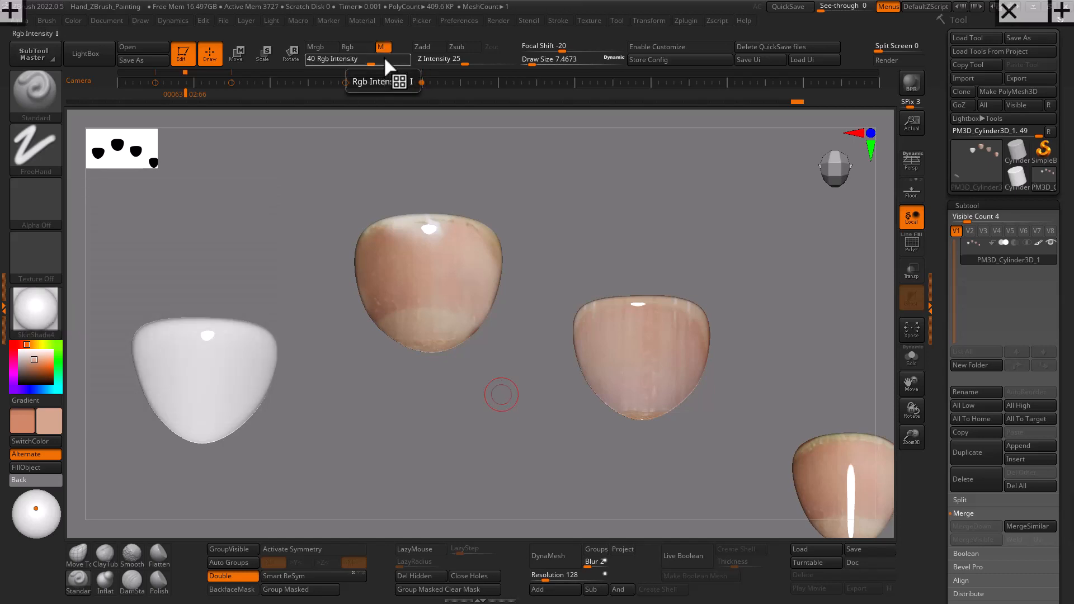
left_click(42, 467)
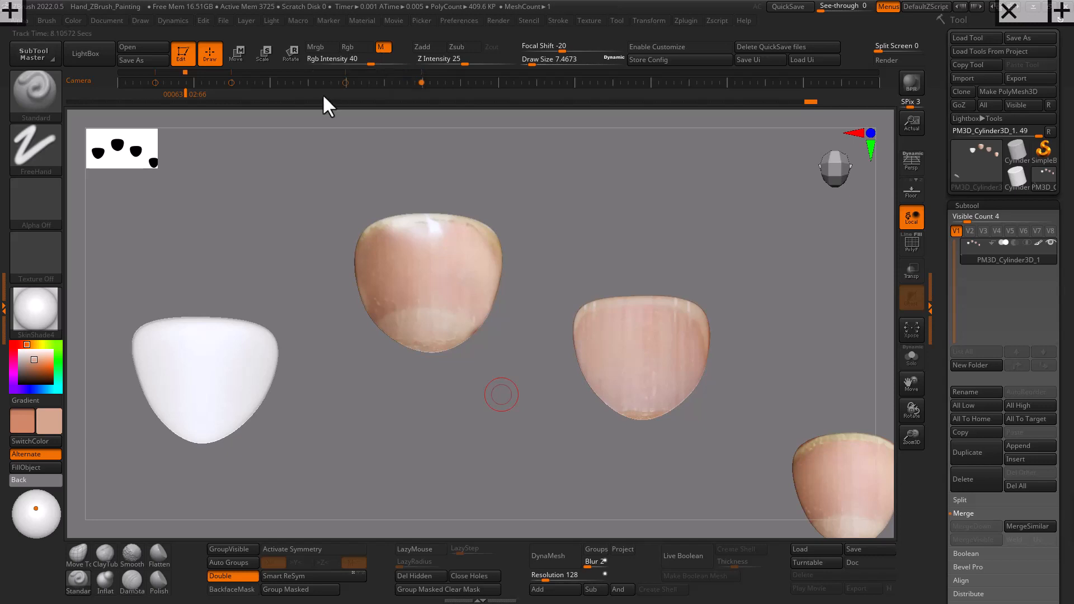
left_click(65, 329)
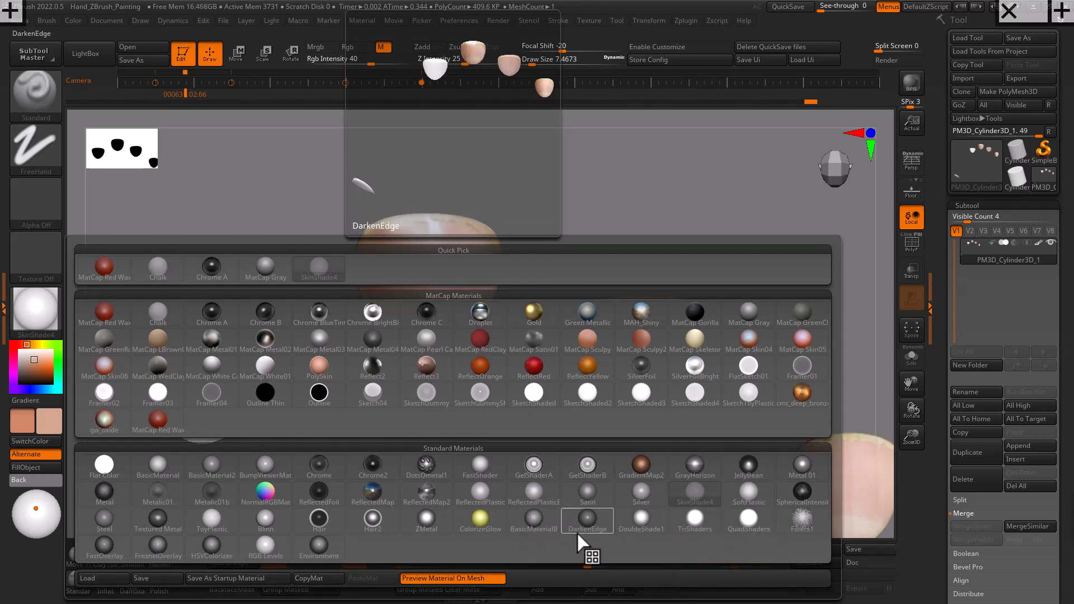
left_click(700, 498)
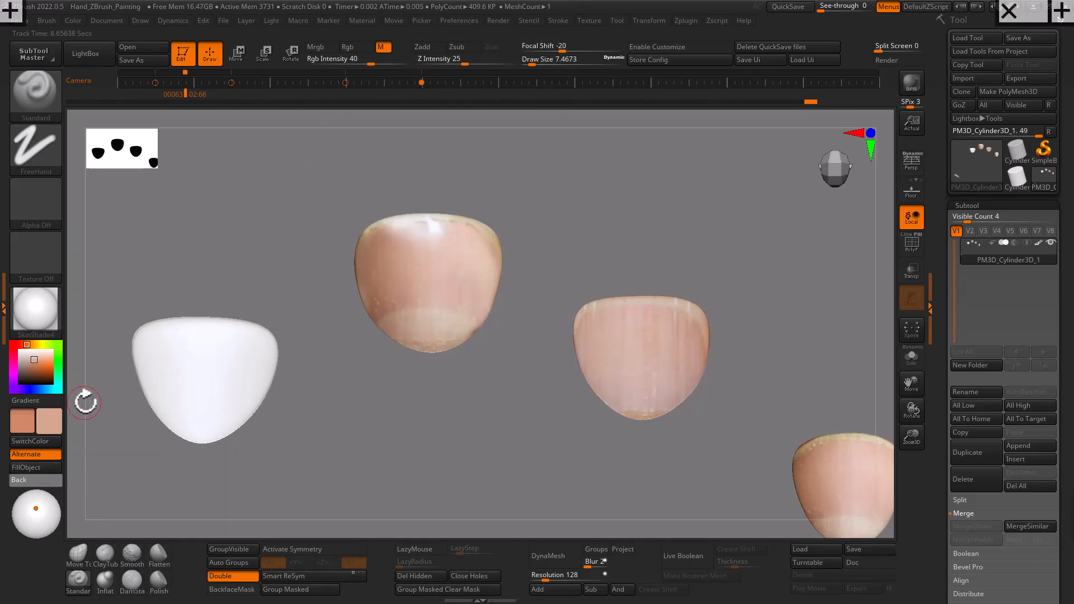
left_click(352, 45)
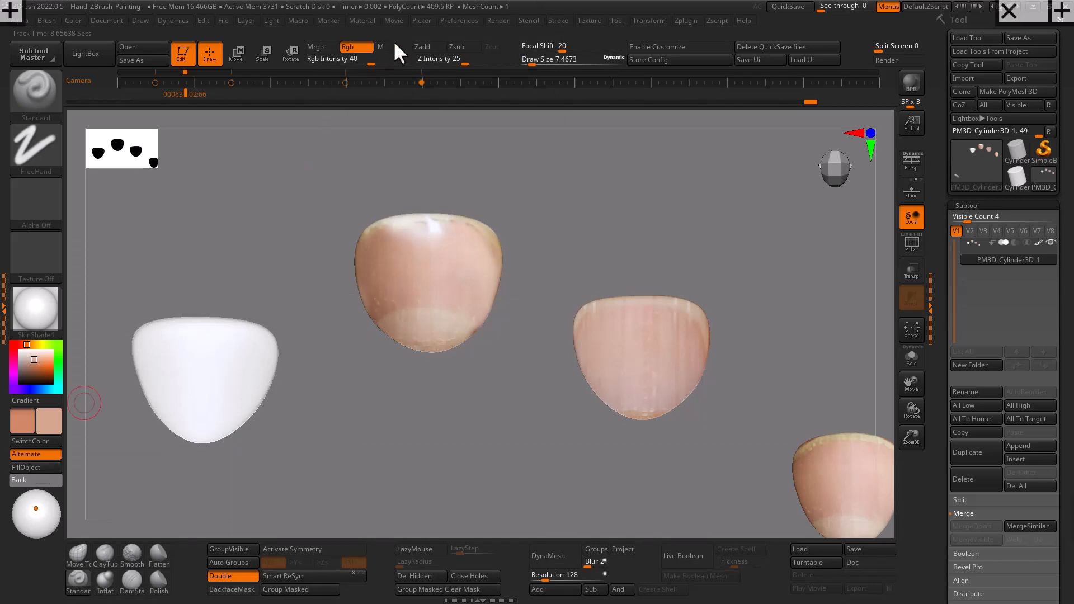
- Show the thumb photo with the blue-green background again, and move and scale it to fit over the second nail
key("shift+z")
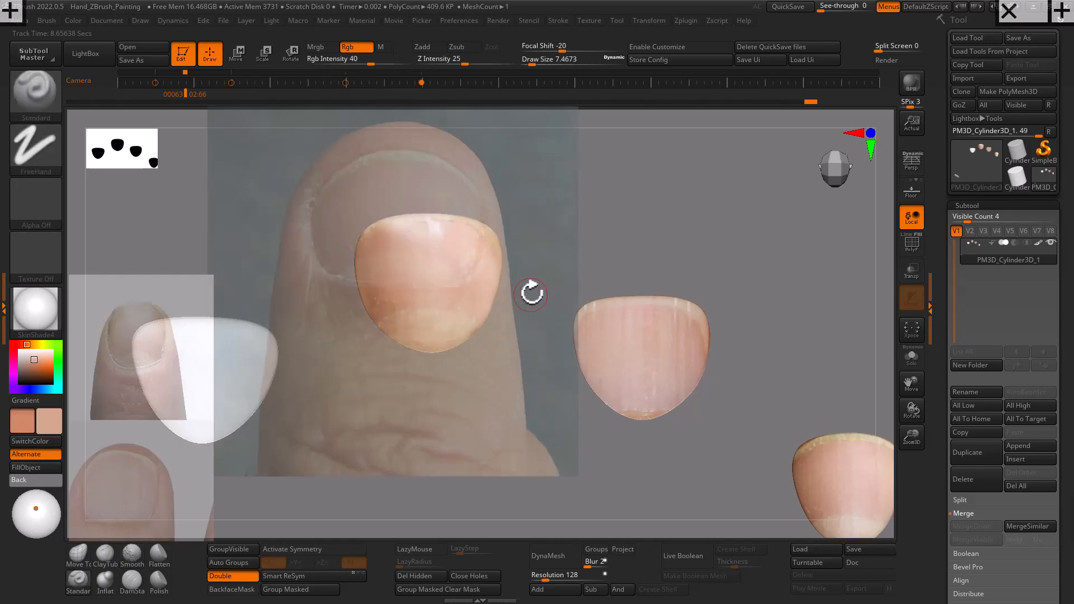
key("z")
left_click_drag(526, 305, 557, 355)
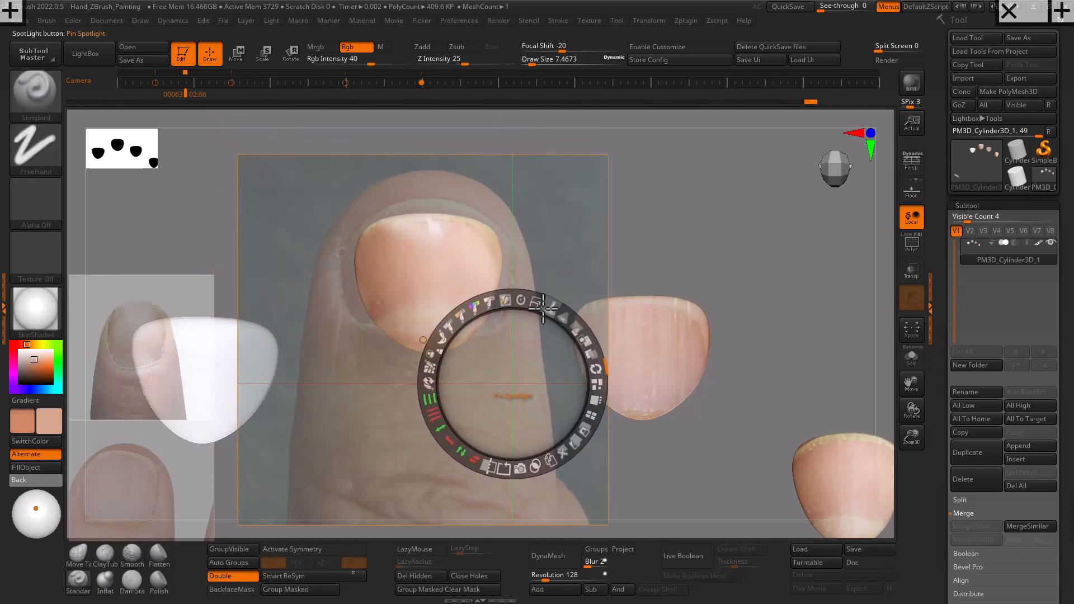
mouse_move(537, 304)
left_mouse_down()
mouse_move(520, 306)
mouse_move(537, 304)
left_mouse_up()
left_click_drag(533, 344, 528, 353)
key("z")
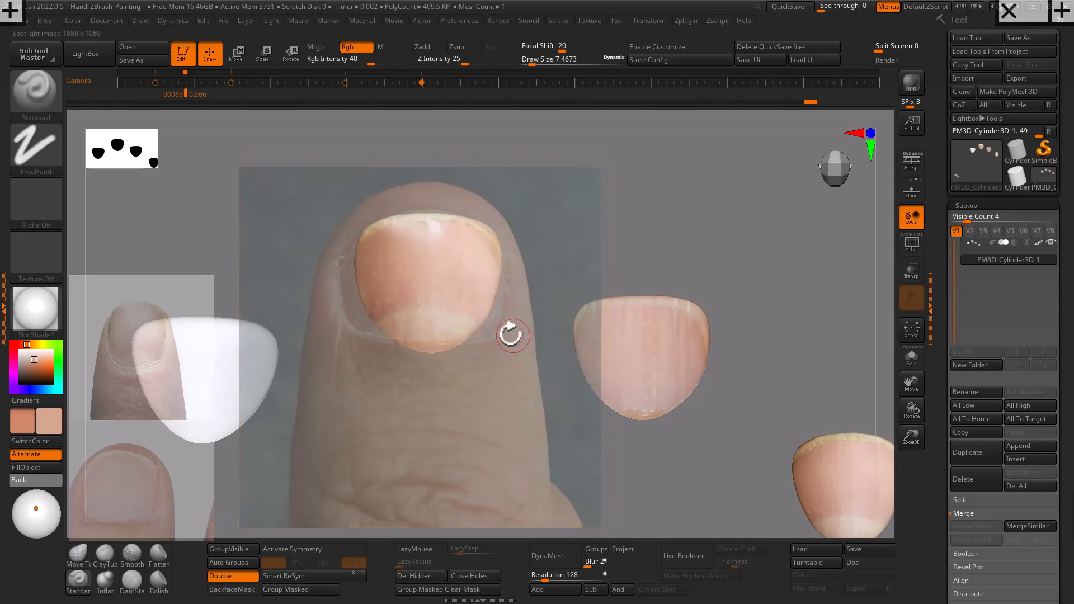
- Blend the photo's texture over the second nail with Draw Size about 26.87, and check the nail without the overlay
mouse_move(372, 228)
right_mouse_down()
mouse_move(366, 272)
mouse_move(366, 228)
right_mouse_up()
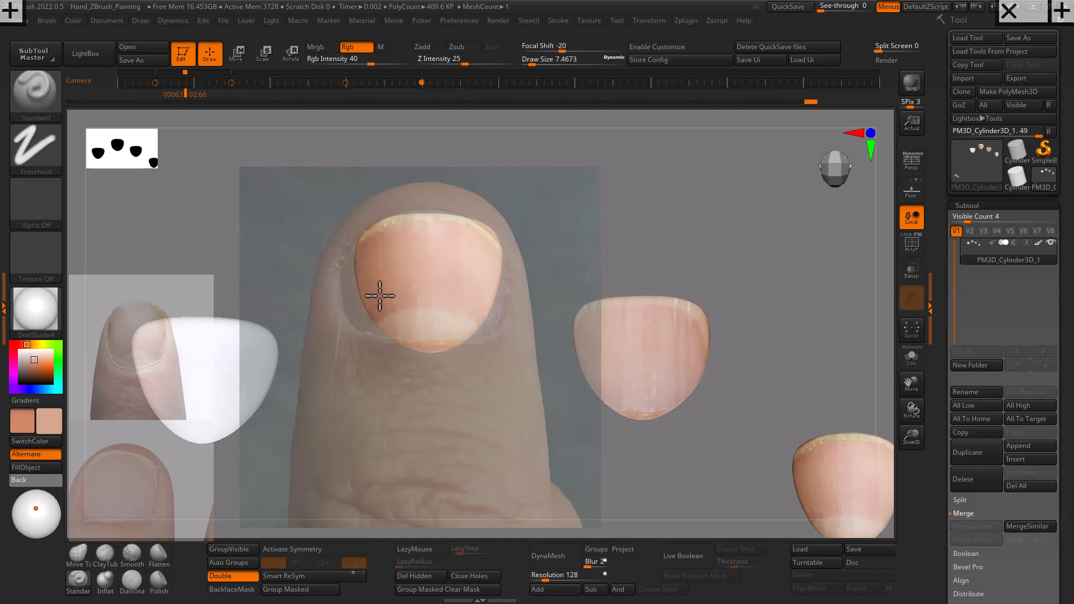
key("s")
left_click_drag(415, 256, 424, 255)
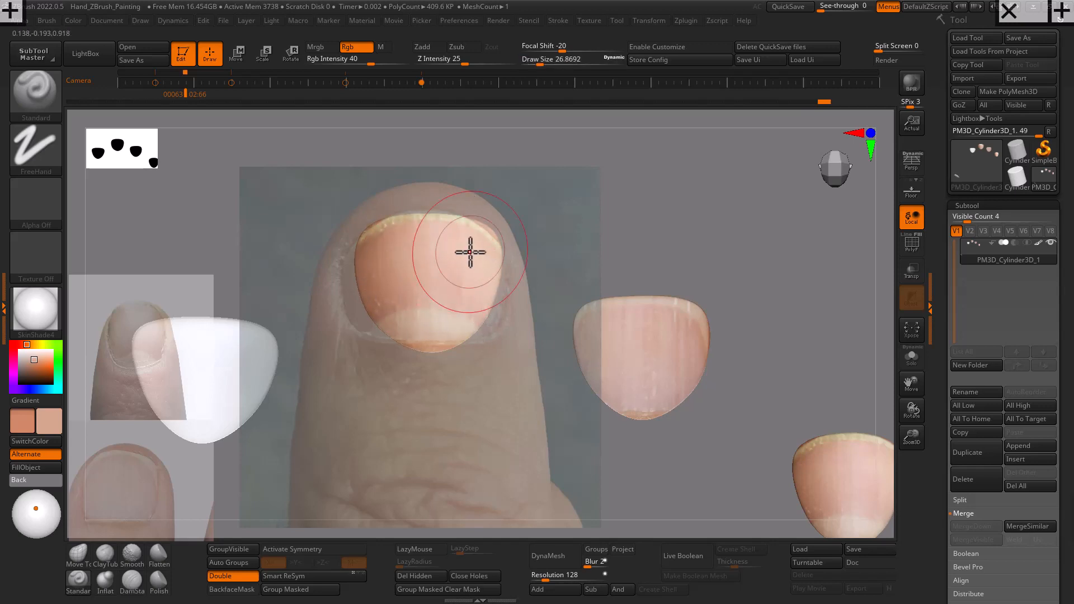
key("shift+z")
left_click_drag(478, 386, 527, 419)
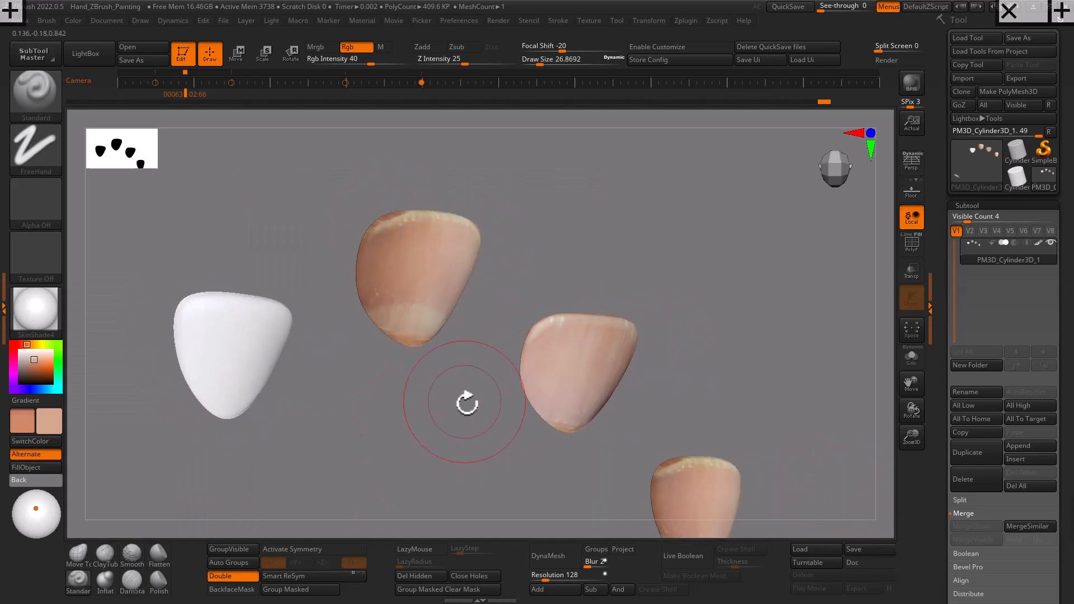
mouse_move(468, 403)
left_mouse_down()
mouse_move(445, 364)
mouse_move(453, 373)
left_mouse_up()
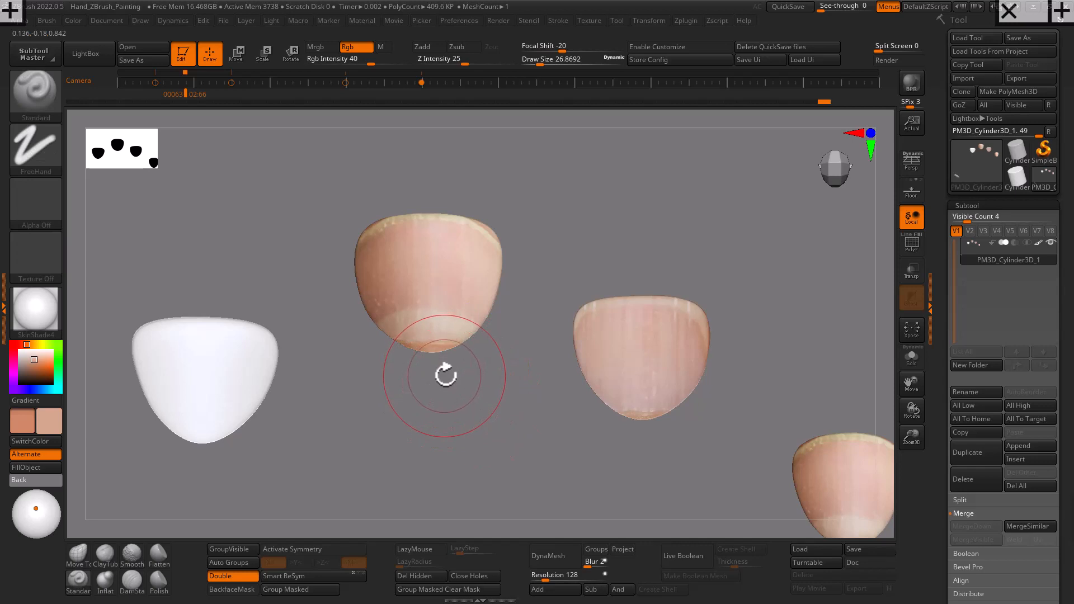
- Enlarge and realign the thumb photo over the second nail and blend its texture into the lower tip at Draw Size about 4.99
key("shift+z")
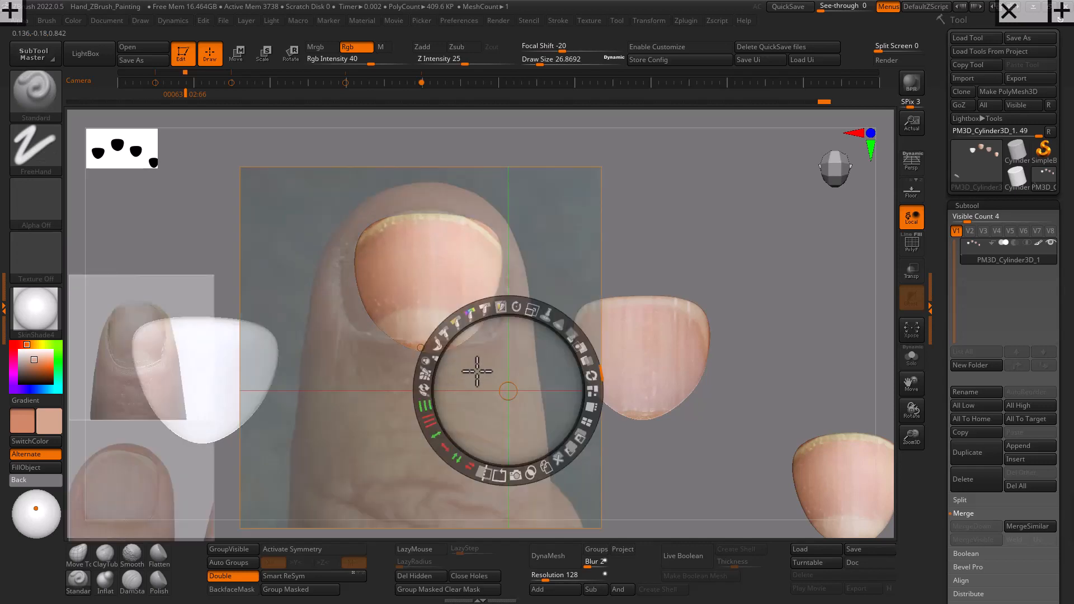
left_click_drag(477, 371, 479, 383)
left_click_drag(533, 323, 540, 328)
key("z")
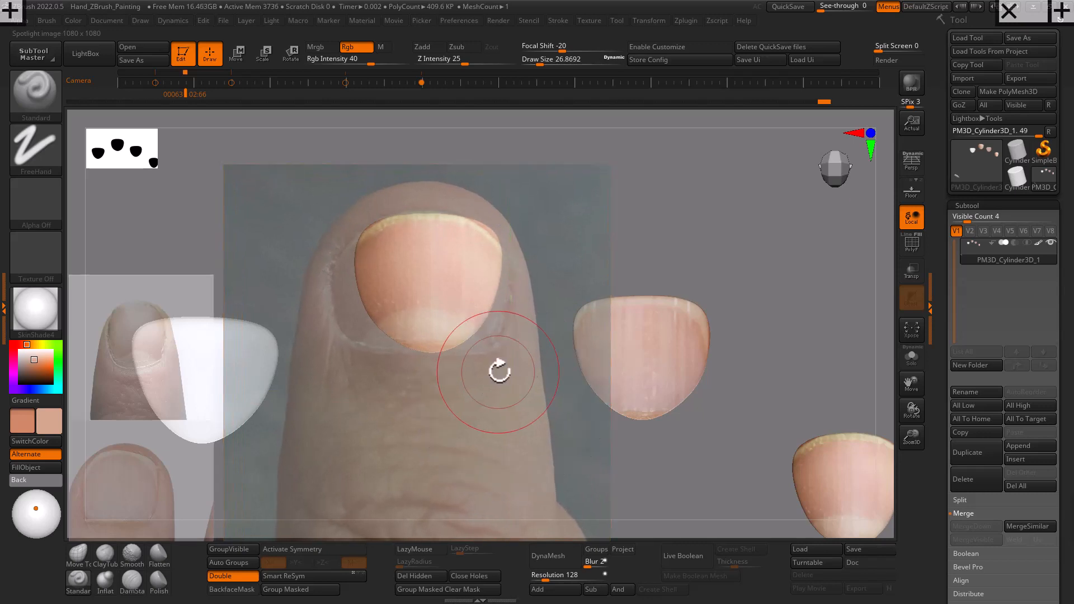
key("s")
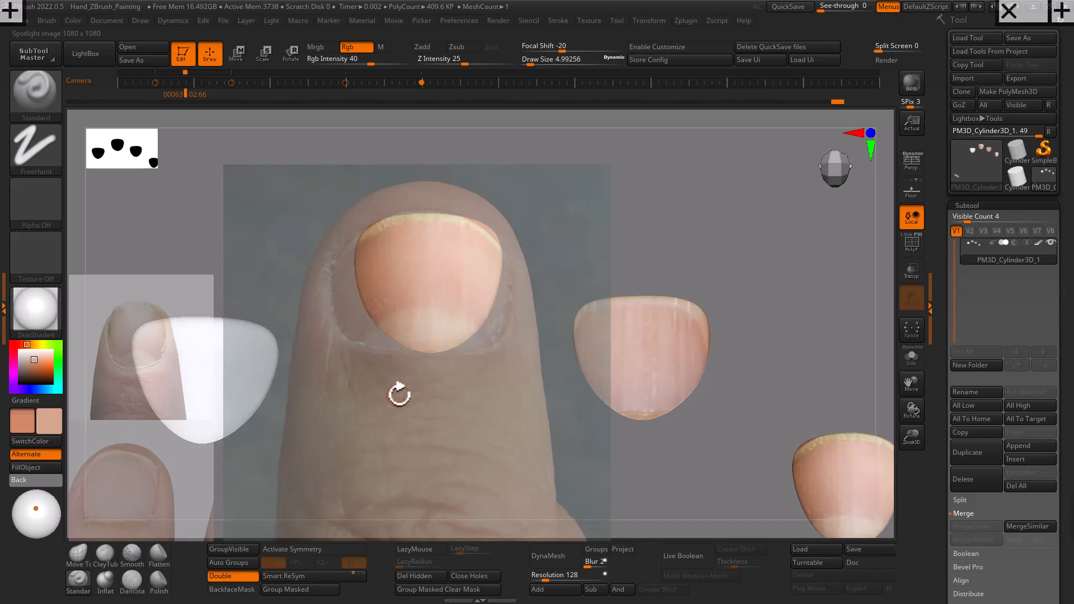
key("shift+z")
left_click_drag(398, 395, 504, 417)
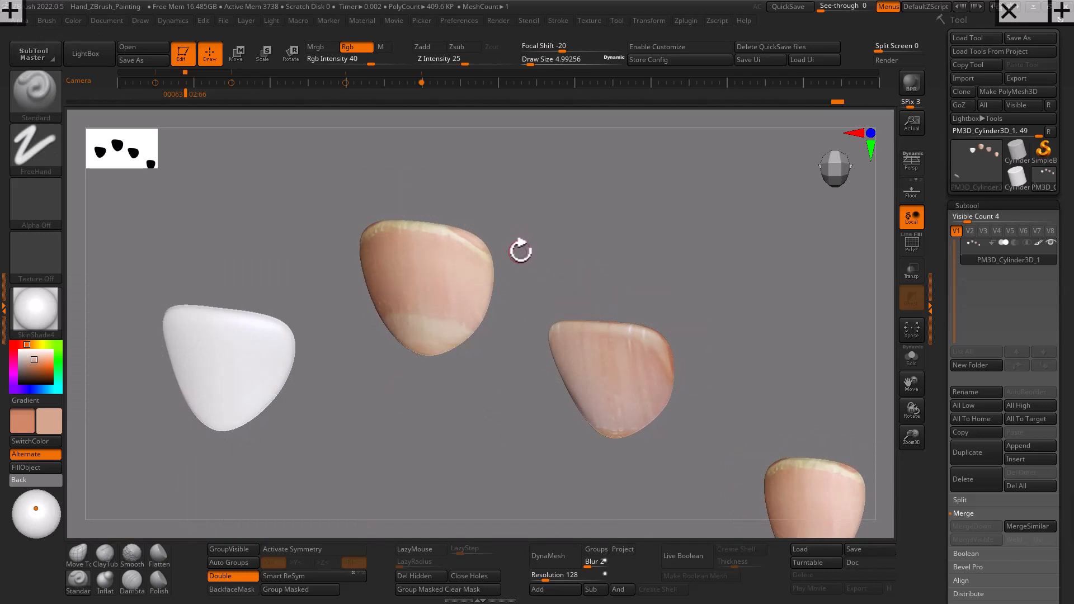
- Set Draw Size to about 2.19, sample the cream edge colour and paint over the pink patch at the second nail's upper right corner
left_click_drag(520, 251, 576, 307, "alt")
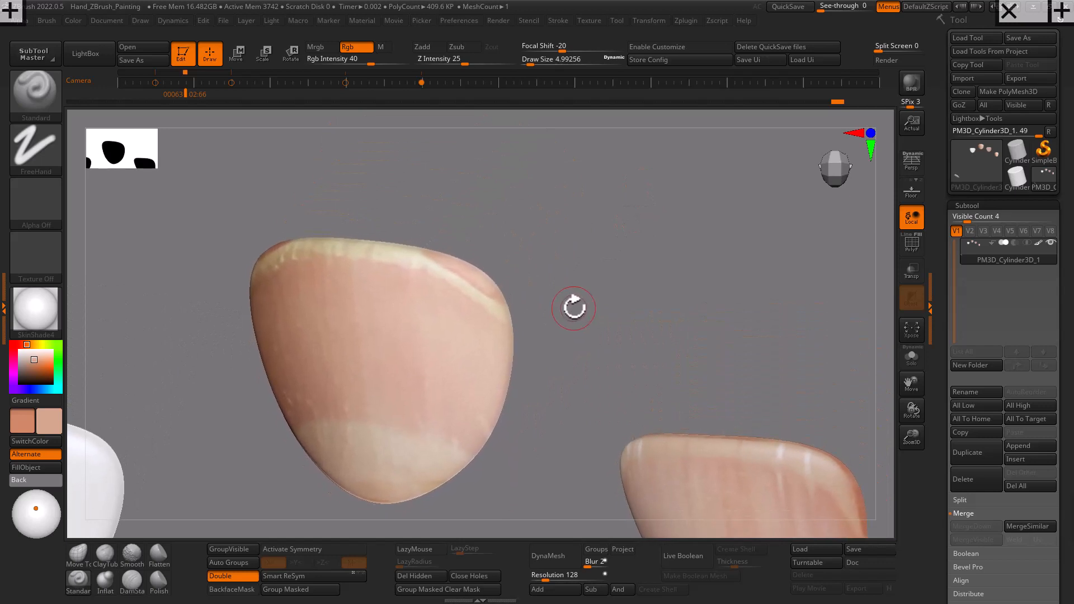
key("s")
left_click(478, 284)
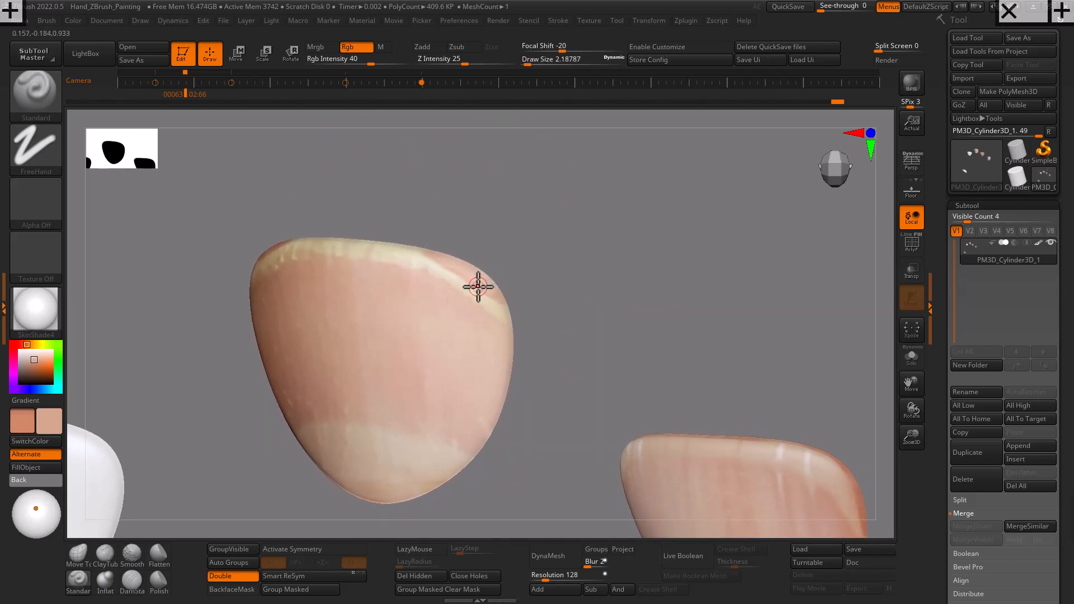
key("c")
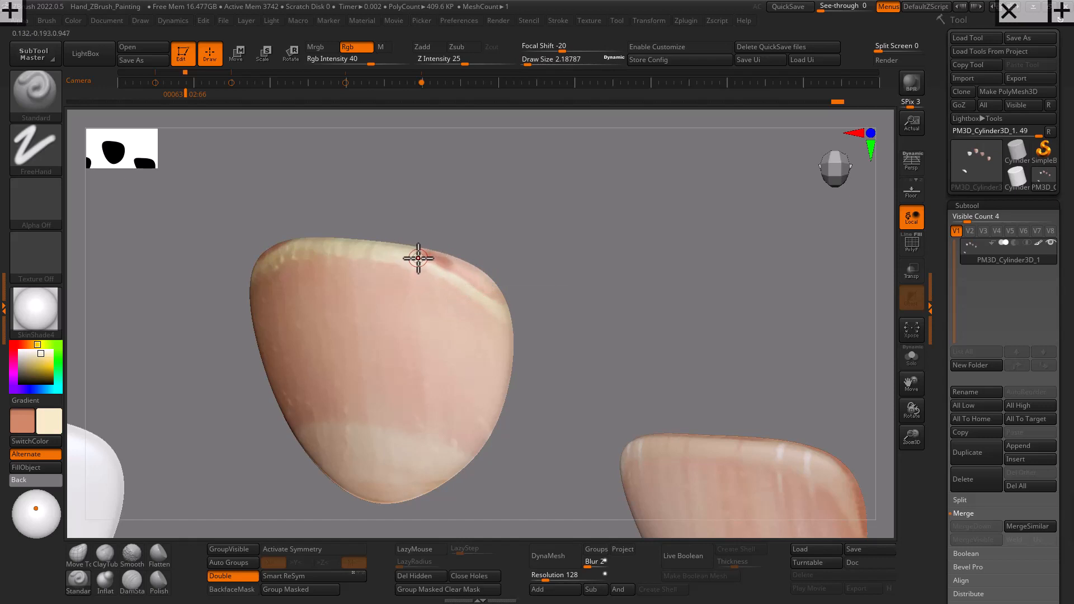
key("v")
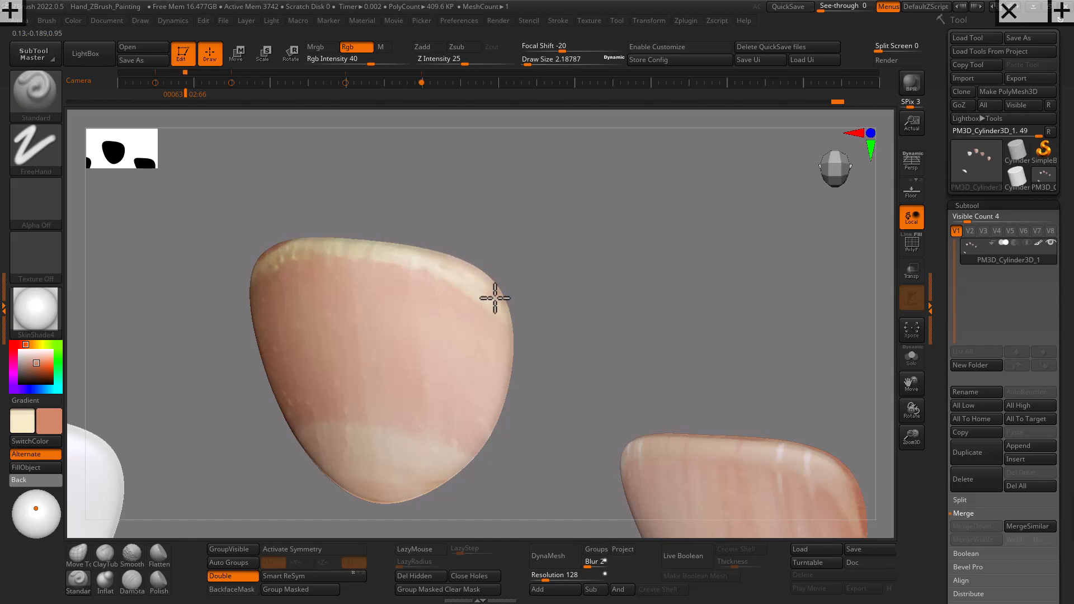
- Sample the cream again, paint along the right side of the nail's upper edge at Draw Size about 4.3, and undo the last stroke
mouse_move(433, 254)
right_mouse_down()
mouse_move(492, 240)
mouse_move(448, 260)
right_mouse_up()
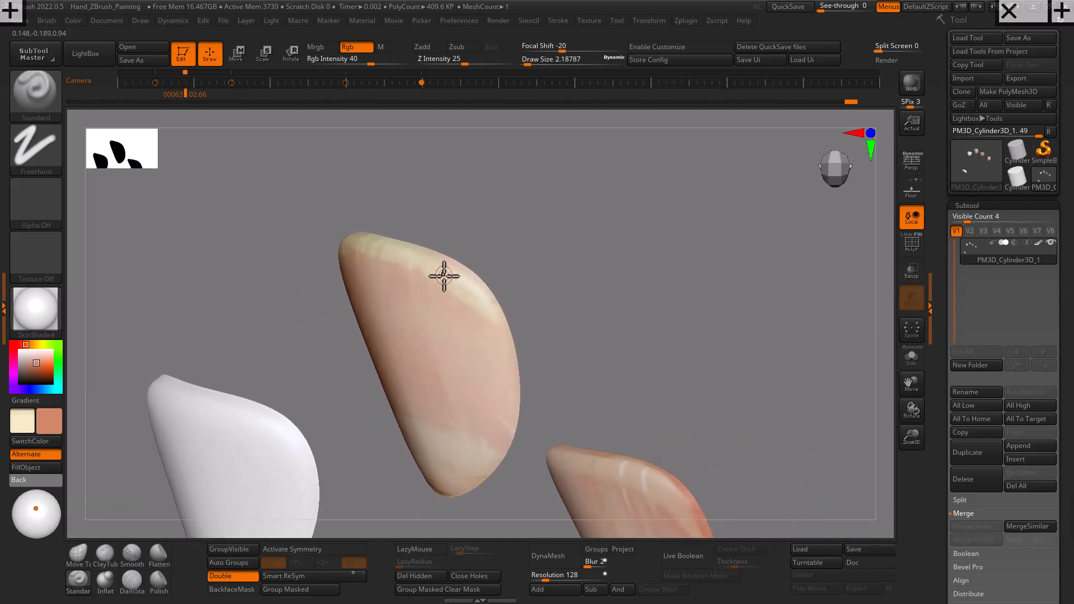
key("c")
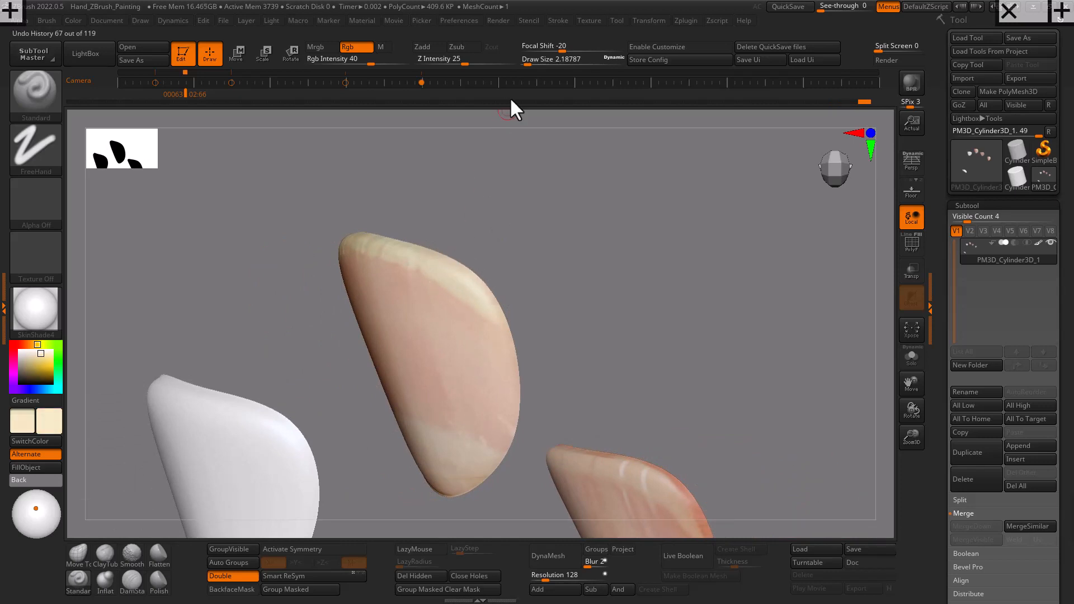
left_click(530, 62)
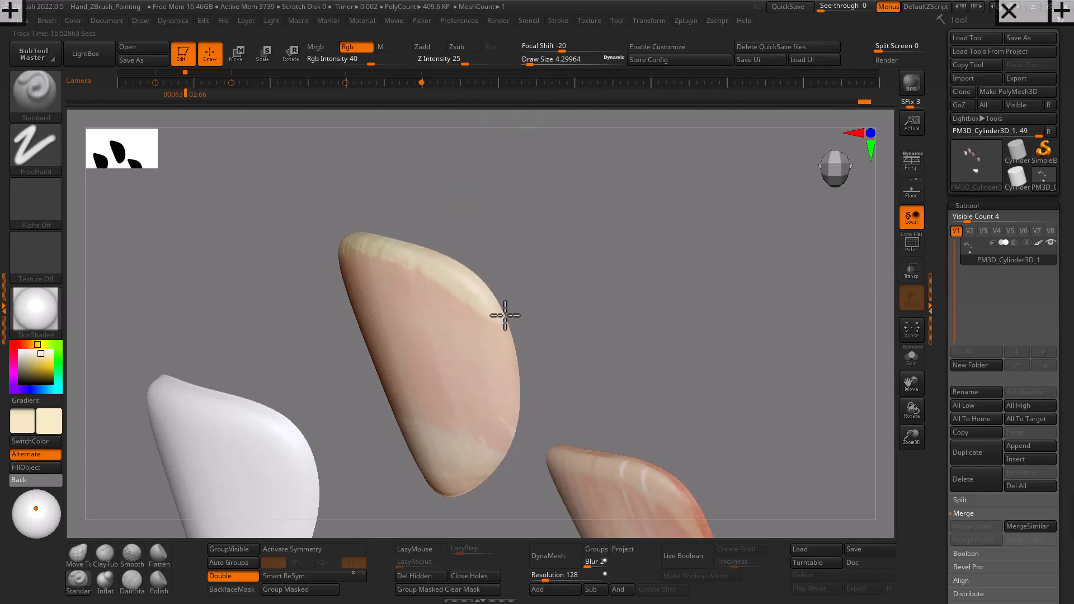
key("ctrl+z")
- Sample colours from the second nail's pale base and paint over the orange tint at its lower tip
mouse_move(527, 374)
left_mouse_down()
mouse_move(592, 319)
mouse_move(609, 285)
mouse_move(584, 255)
mouse_move(597, 290)
mouse_move(573, 310)
mouse_move(597, 228)
mouse_move(588, 208)
left_mouse_up()
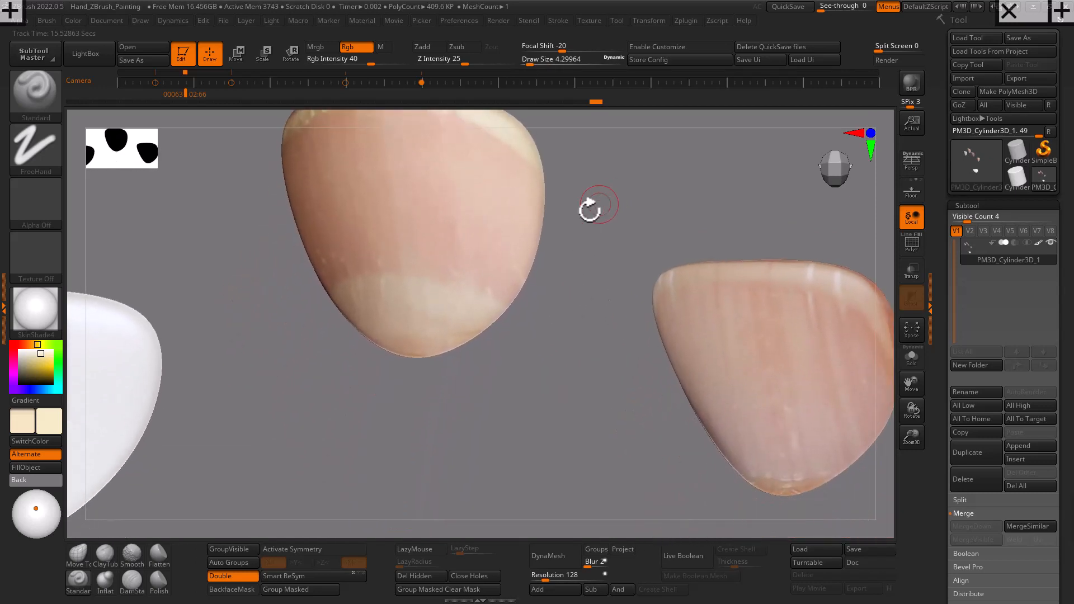
key("c")
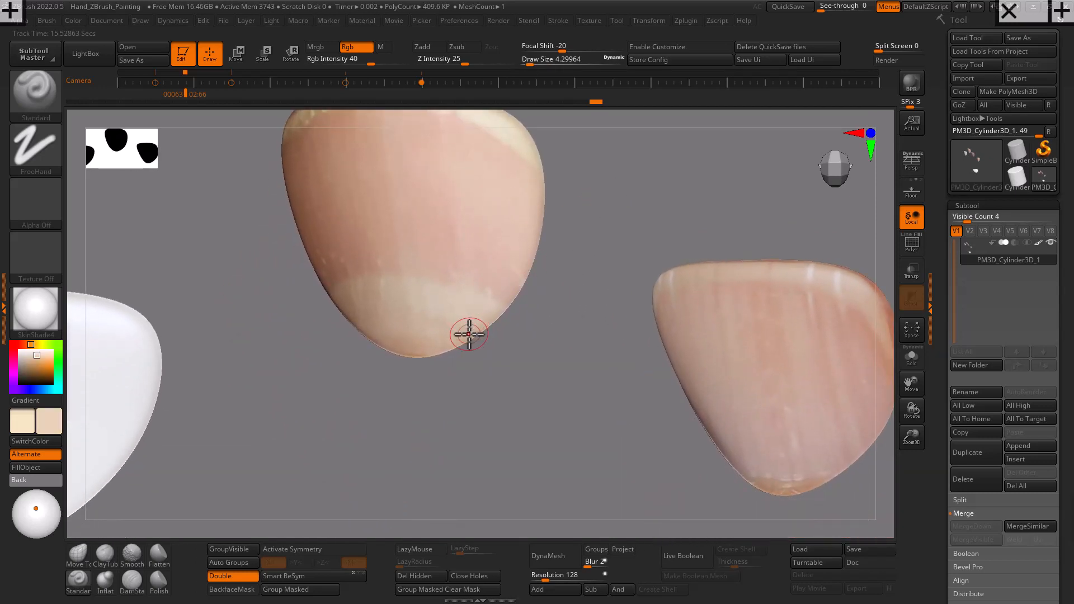
key("v")
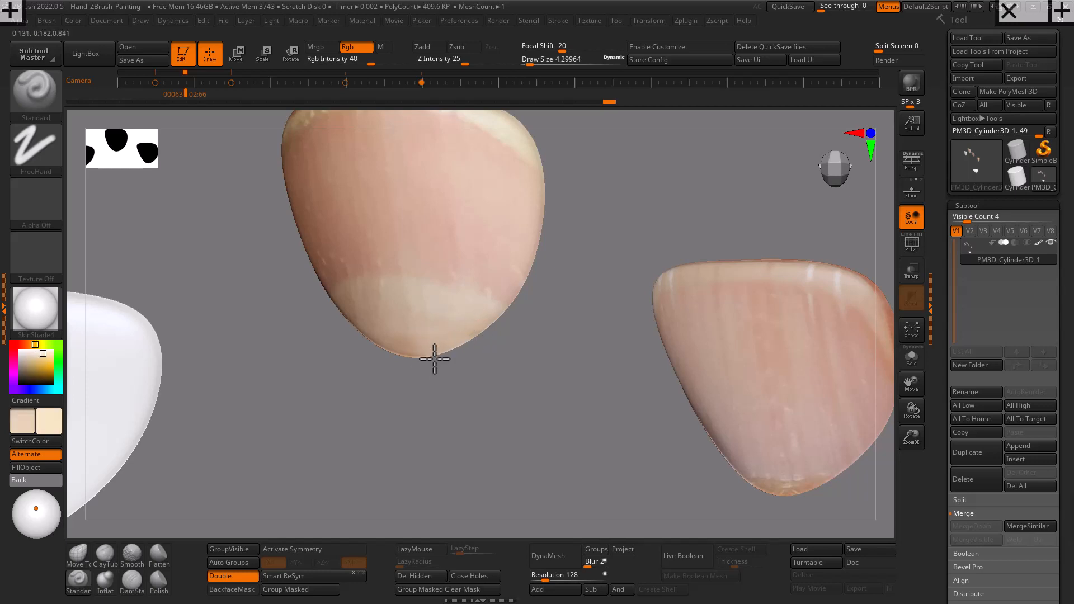
left_click_drag(354, 328, 539, 362)
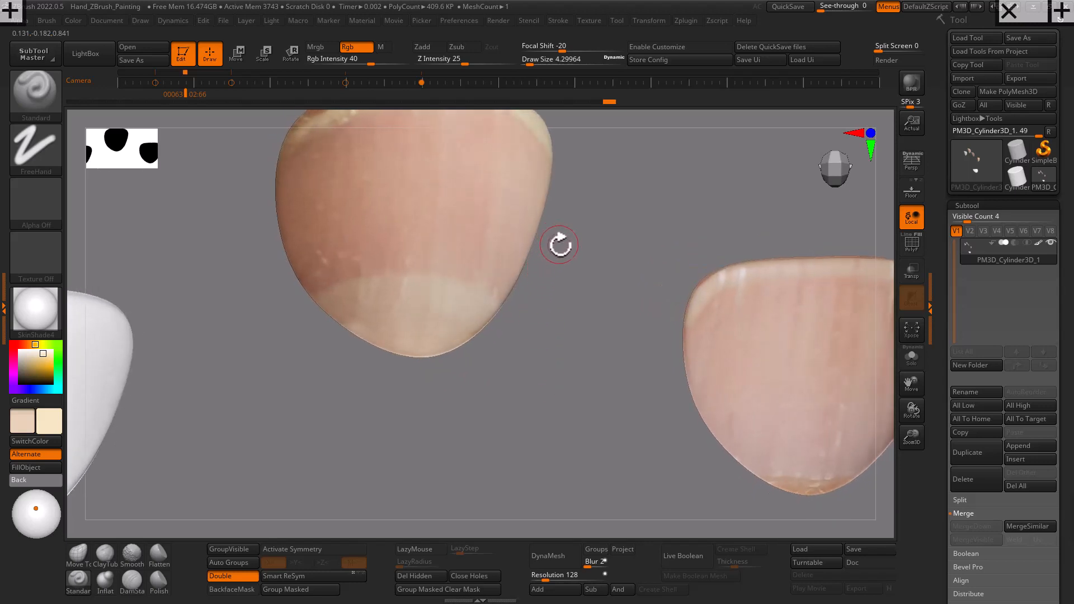
- Sample the cream edge colour and paint over the pink area at the second nail's upper left corner
left_click_drag(558, 242, 629, 311)
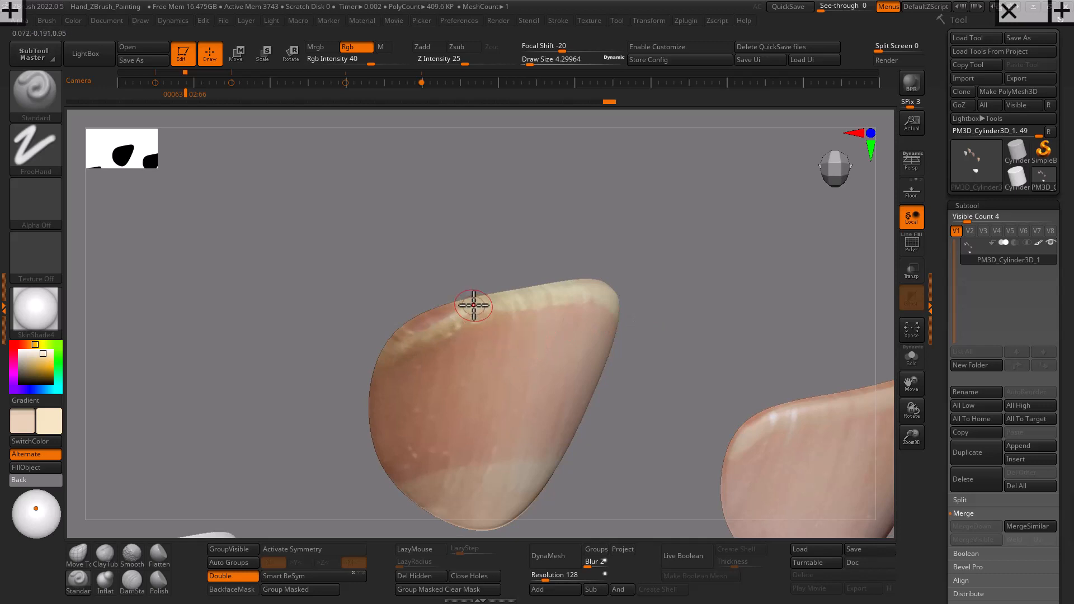
key("c")
key("v")
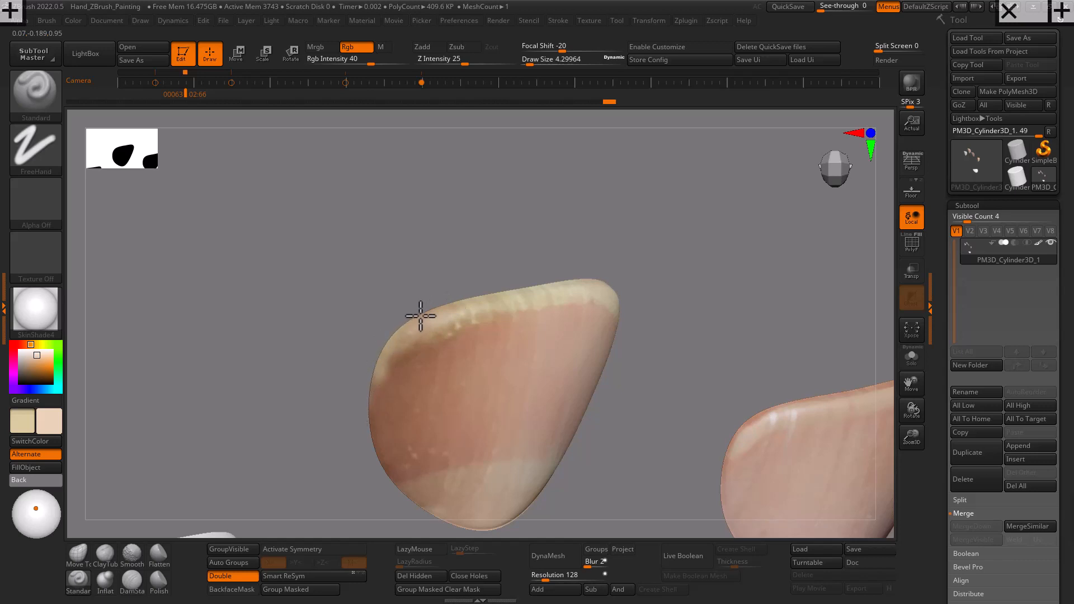
- Set Focal Shift to -100 and Draw Size to about 1.3, and paint fine cream streaks along the nail's upper left edge
left_click_drag(554, 47, 512, 56)
key("s")
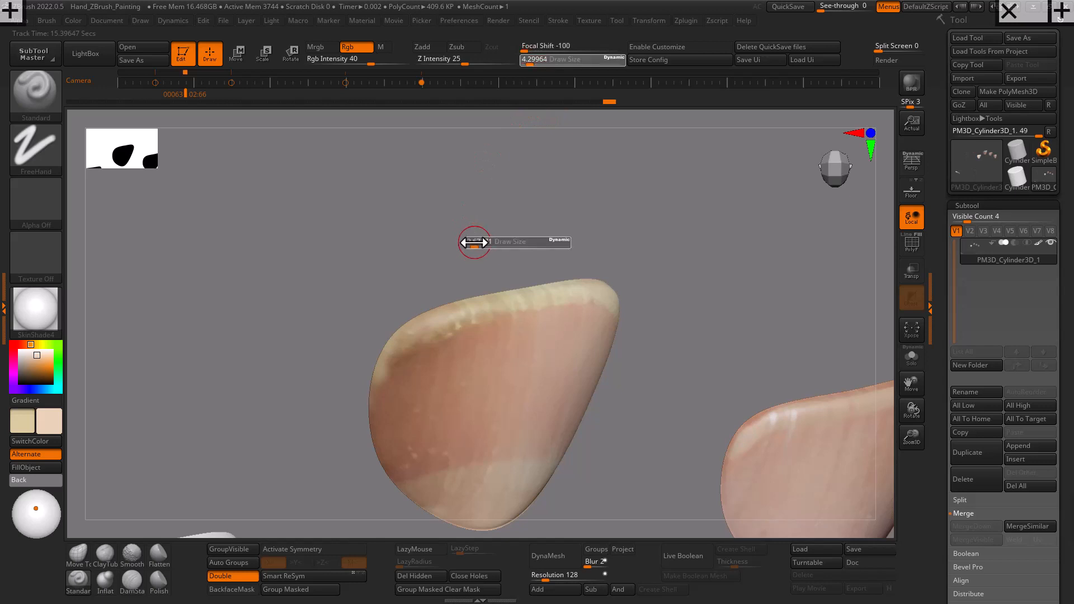
left_click_drag(471, 243, 467, 243)
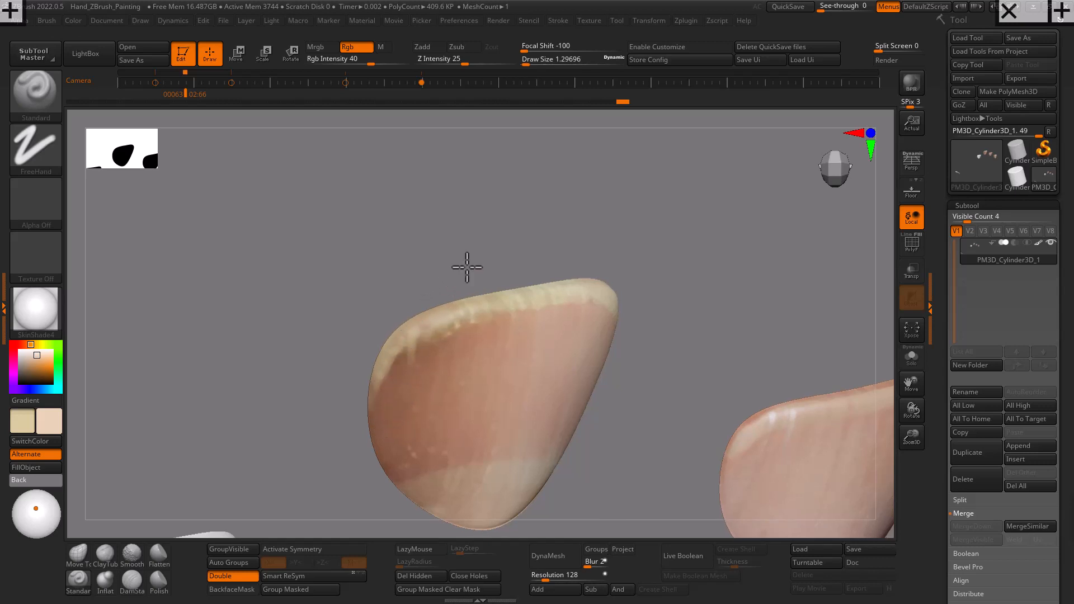
left_click_drag(465, 266, 621, 274)
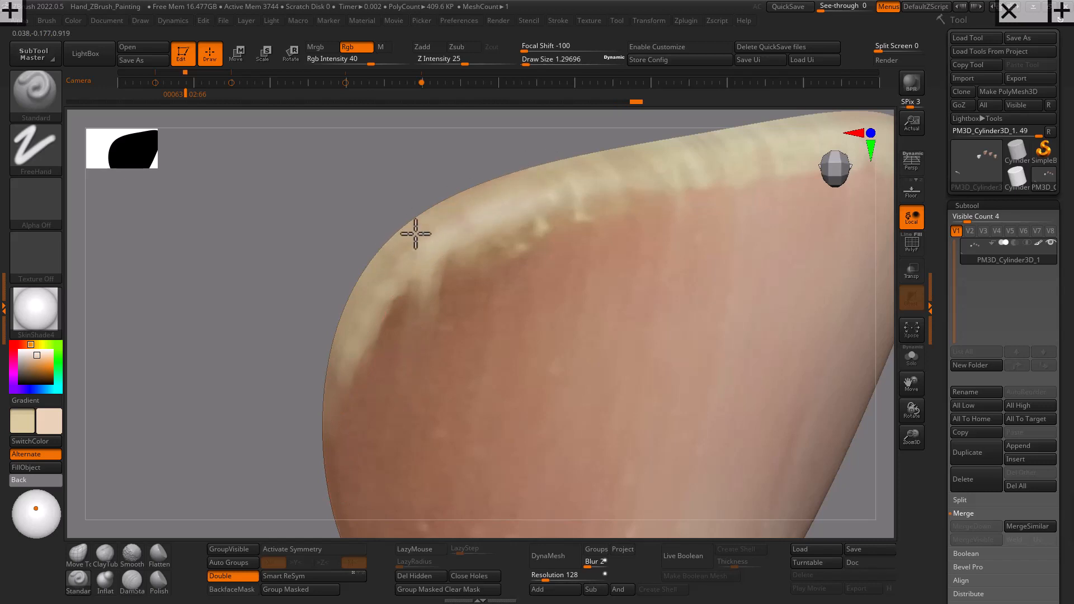
key("shift")
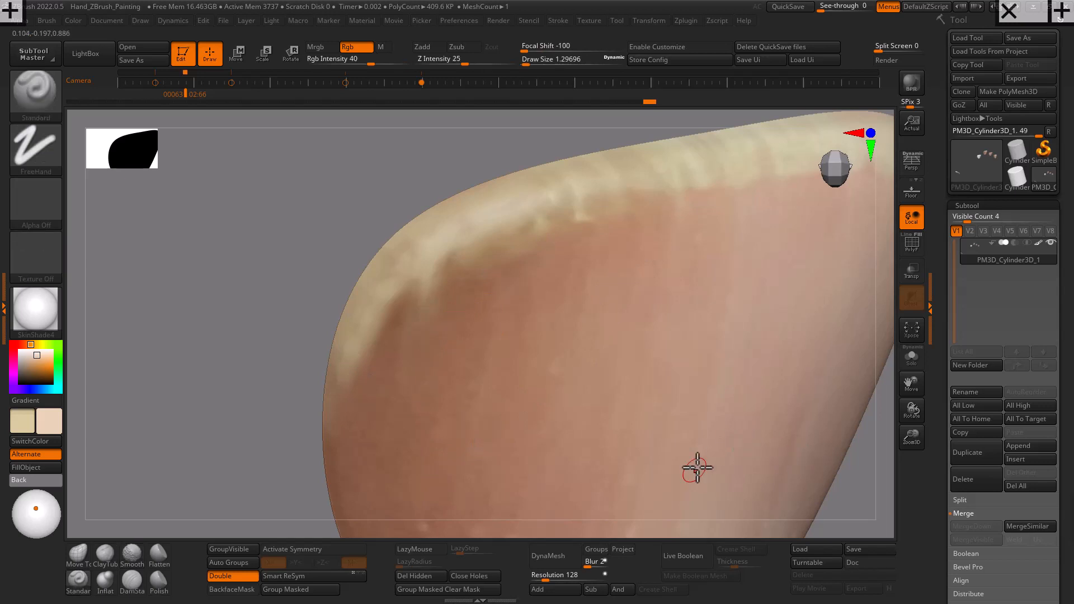
- Sample cream from the middle fingernail's edge, set Draw Size to about 2.2, and paint the ring fingernail's upper edge cream
key("f")
left_click_drag(732, 493, 606, 420)
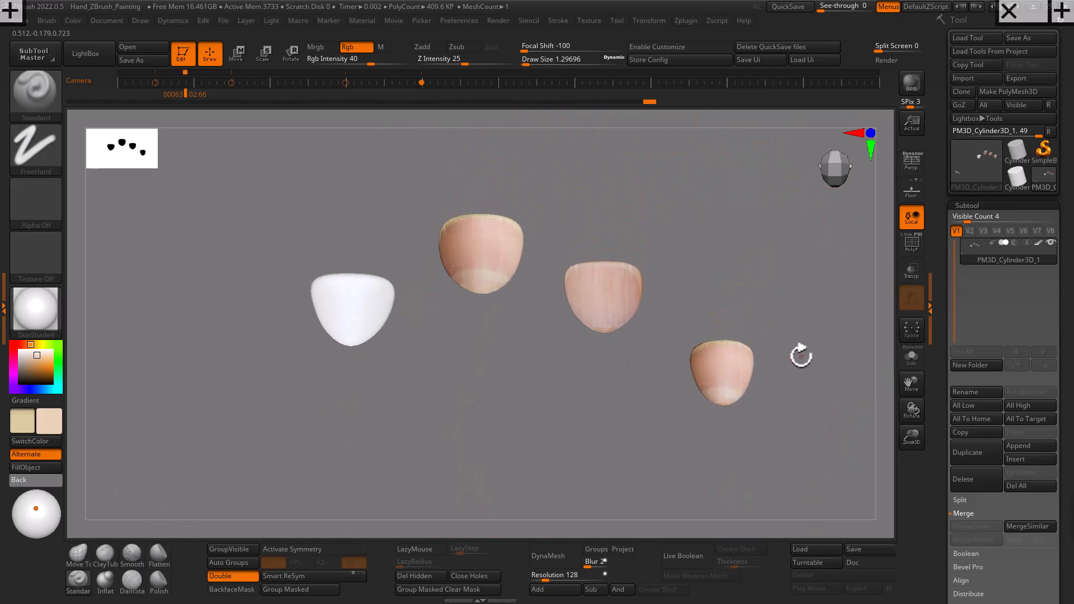
mouse_move(798, 355)
left_mouse_down()
mouse_move(767, 400)
mouse_move(799, 391)
mouse_move(824, 436)
mouse_move(812, 392)
mouse_move(820, 420)
mouse_move(726, 435)
mouse_move(798, 439)
mouse_move(841, 376)
mouse_move(445, 434)
left_mouse_up()
left_click_drag(683, 394, 526, 503, "alt")
mouse_move(639, 414)
left_mouse_down("alt")
mouse_move(724, 398)
mouse_move(539, 468)
mouse_move(564, 482)
left_mouse_up("alt")
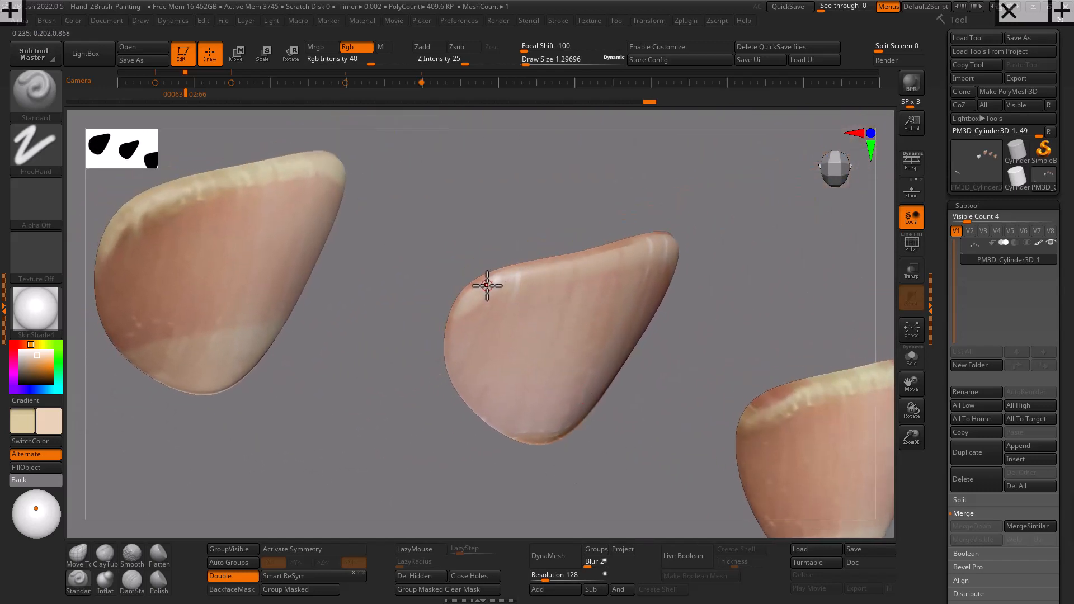
key("c")
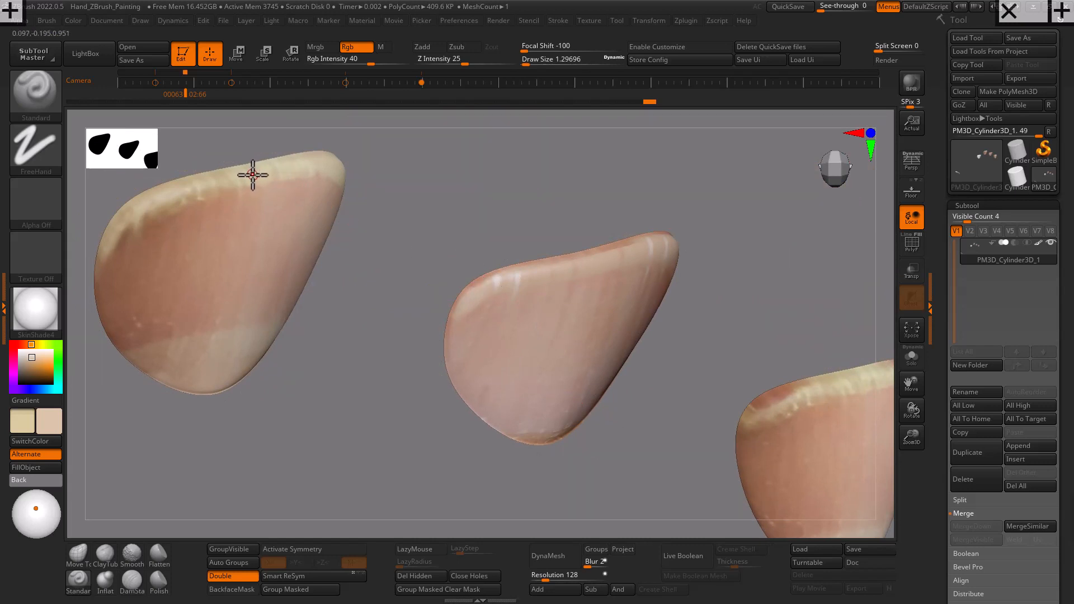
key("c")
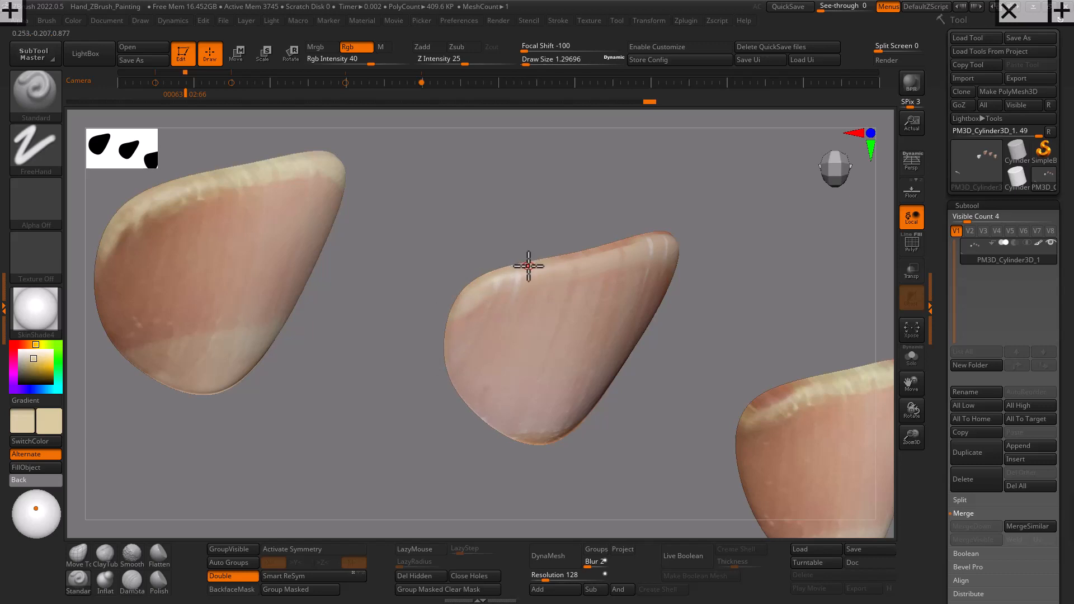
key("s")
mouse_move(529, 266)
left_mouse_down()
mouse_move(543, 265)
mouse_move(529, 265)
left_mouse_up()
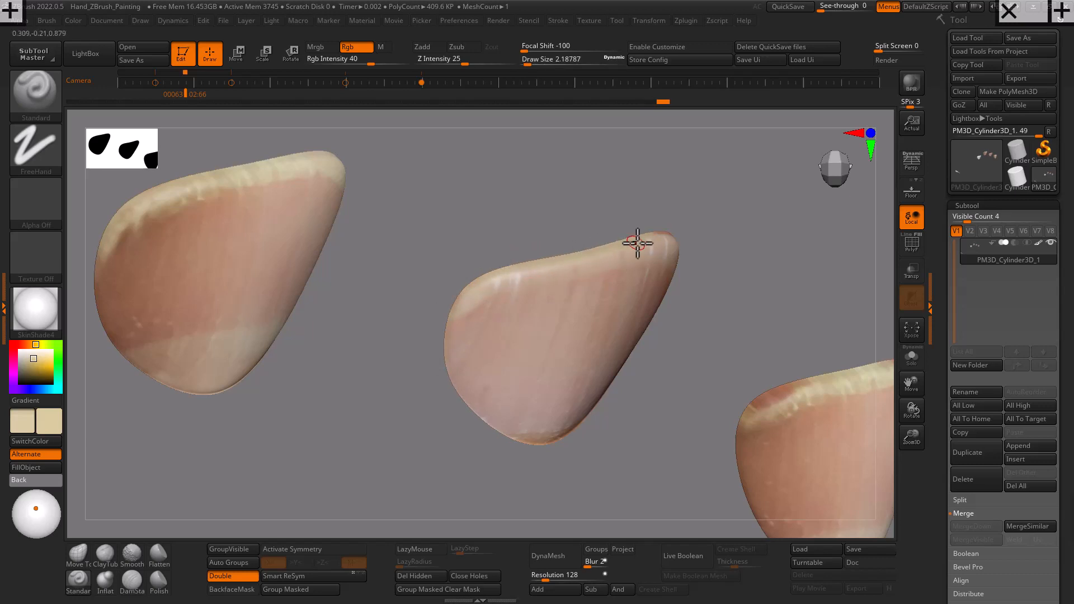
right_click_drag(463, 311, 691, 241)
mouse_move(677, 231)
left_mouse_down()
mouse_move(744, 240)
mouse_move(723, 237)
mouse_move(760, 265)
left_mouse_up()
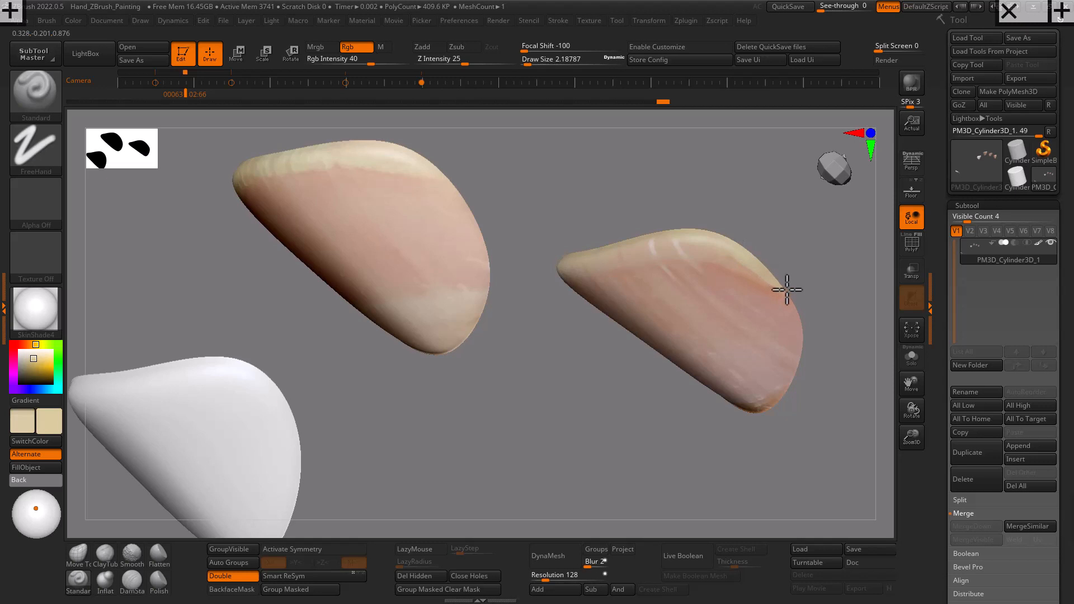
- Paint cream over the pink corners at both ends of the little fingernail's upper edge
left_click_drag(818, 348, 615, 267)
left_click_drag(656, 313, 755, 467, "alt")
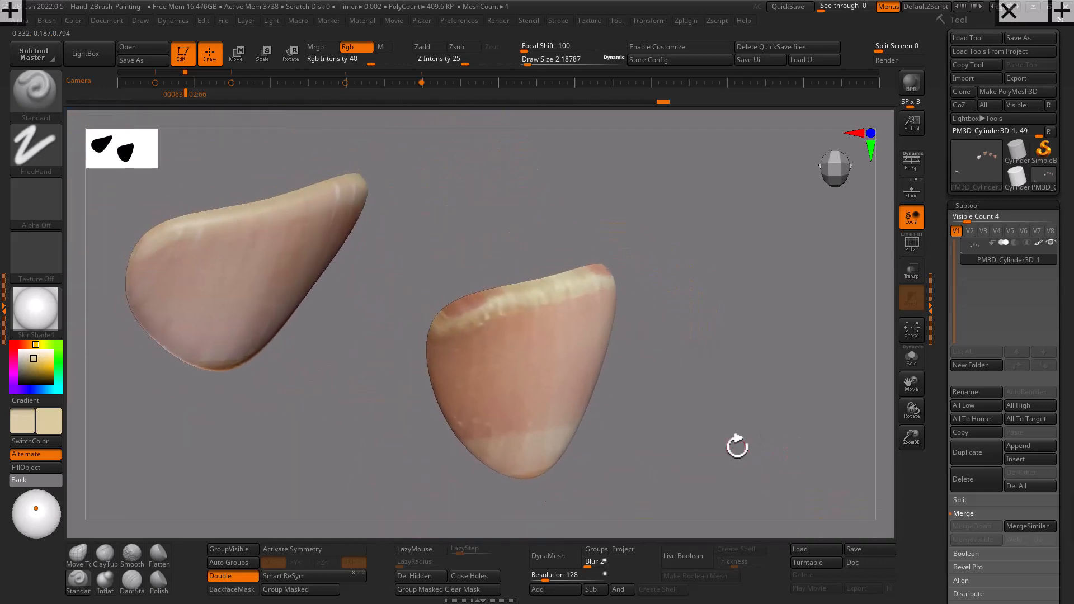
left_click_drag(495, 291, 433, 325)
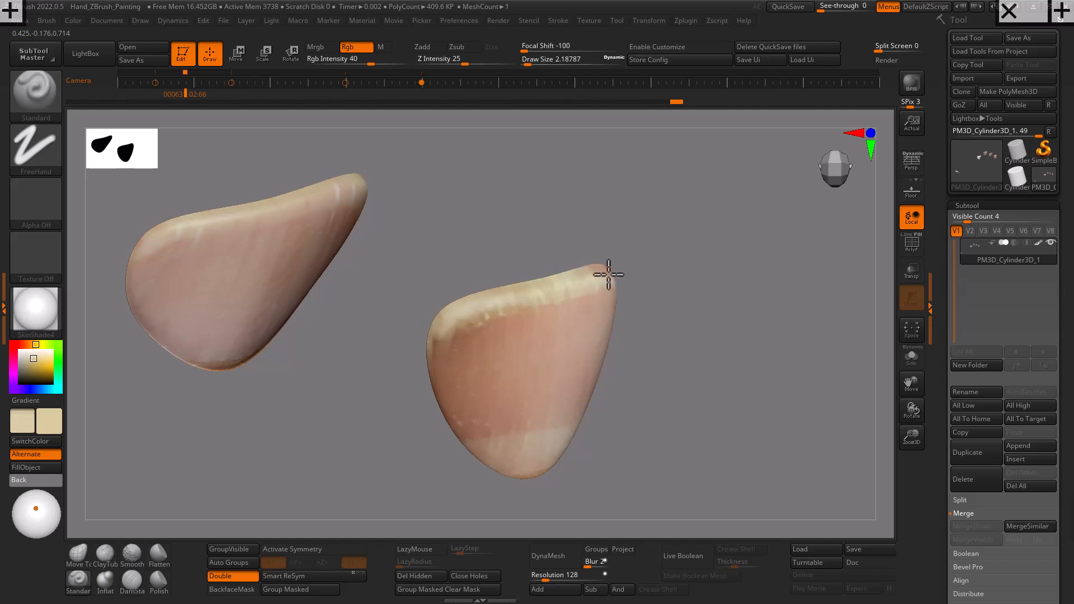
- Set the brush's Rgb Intensity to 100 and choose Alpha 44
left_click(42, 202)
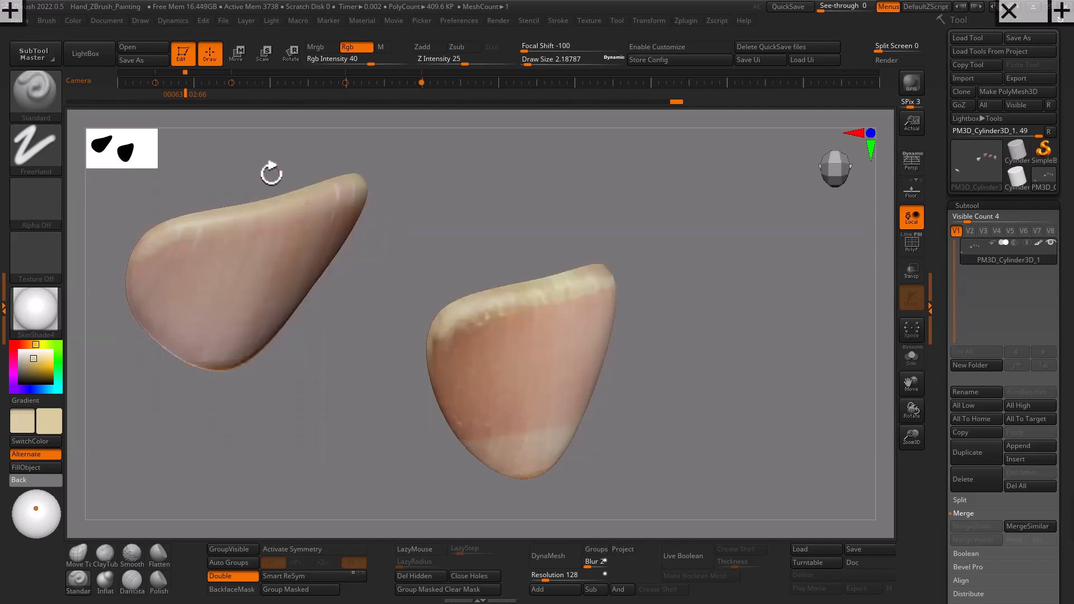
left_click(55, 193)
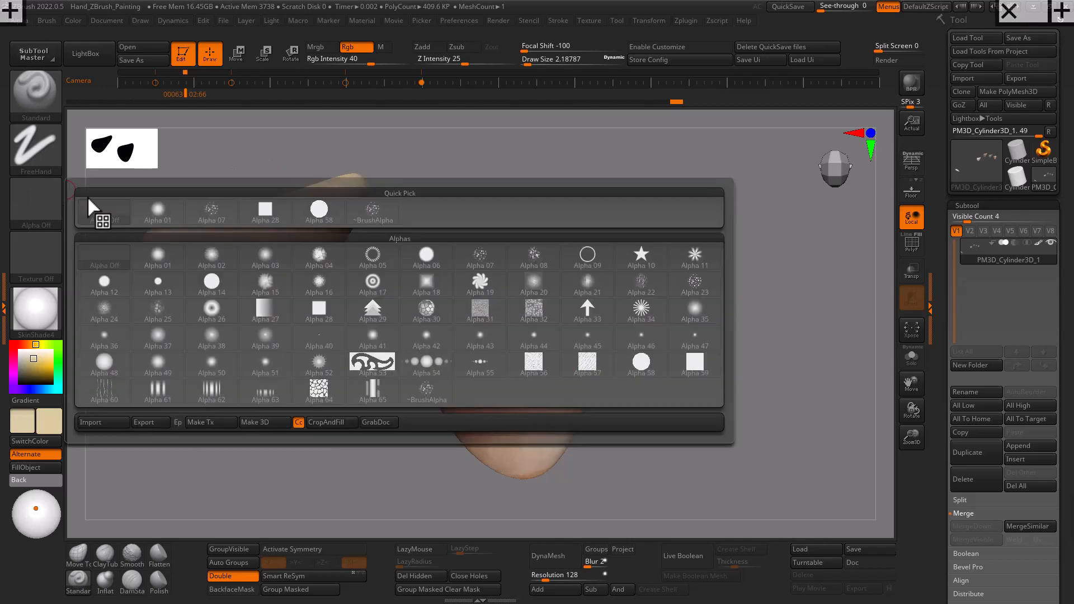
mouse_move(542, 369)
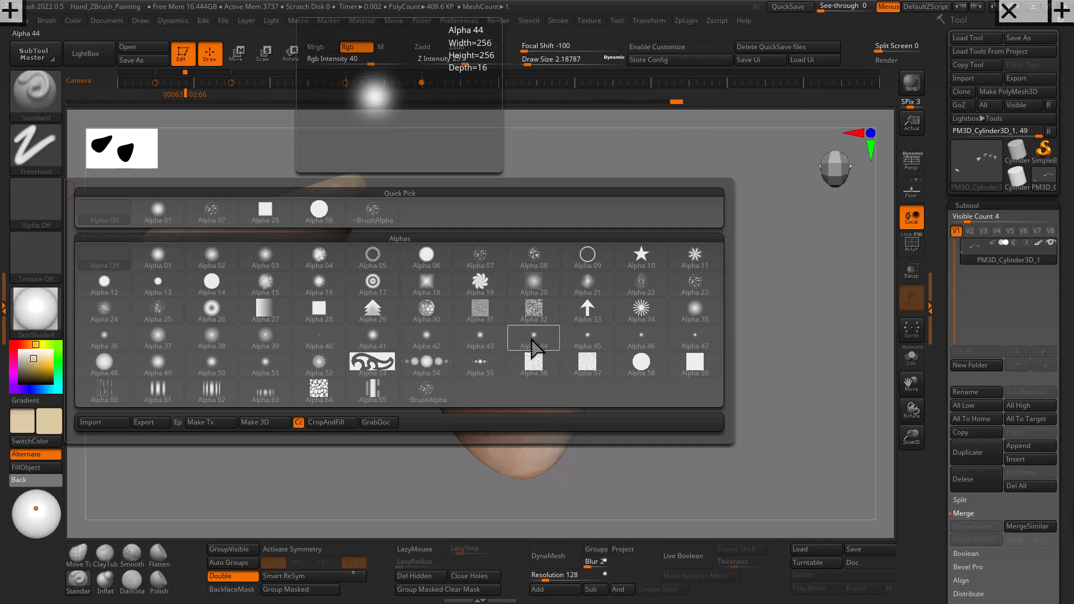
left_click(324, 341)
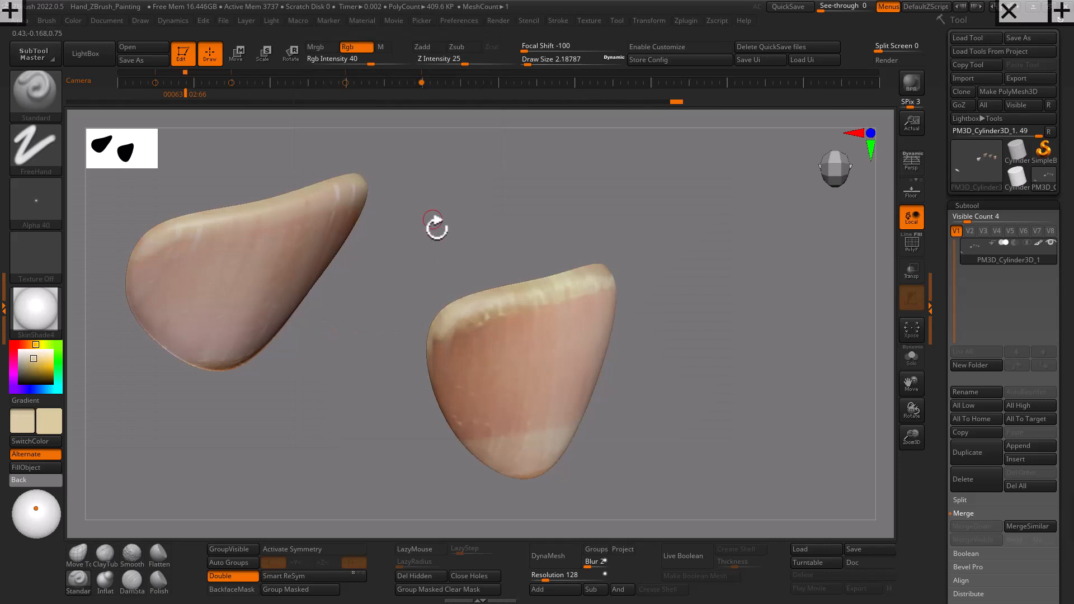
left_click_drag(371, 63, 411, 63)
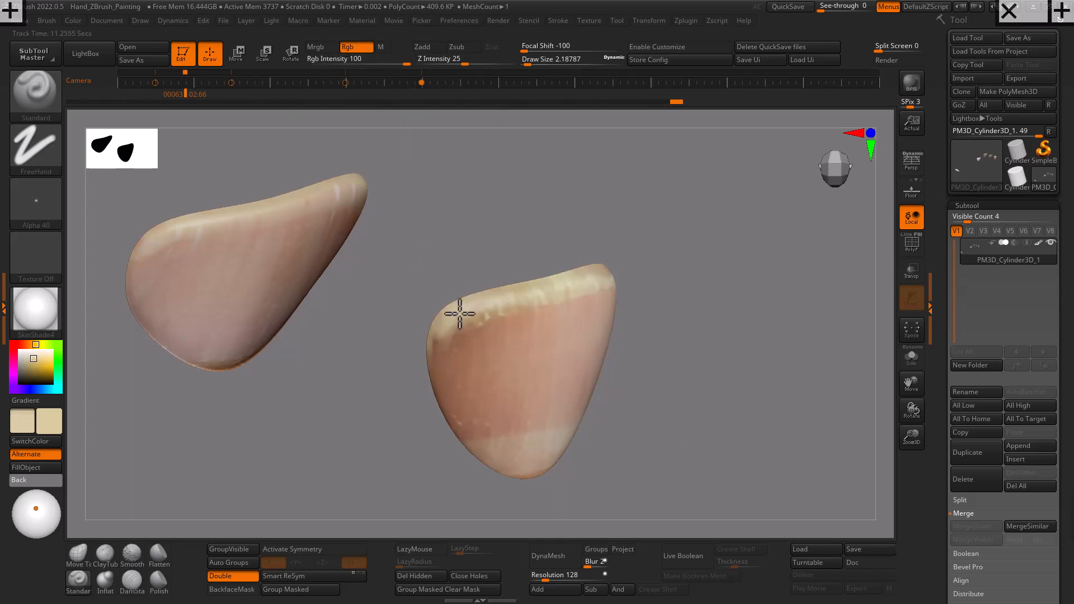
left_click(32, 193)
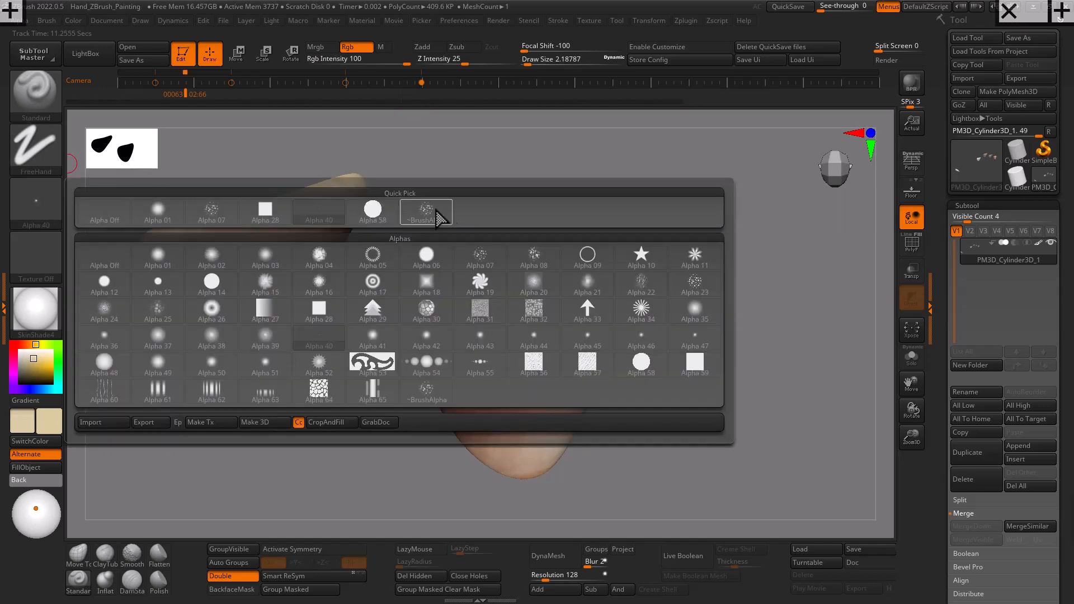
left_click(533, 338)
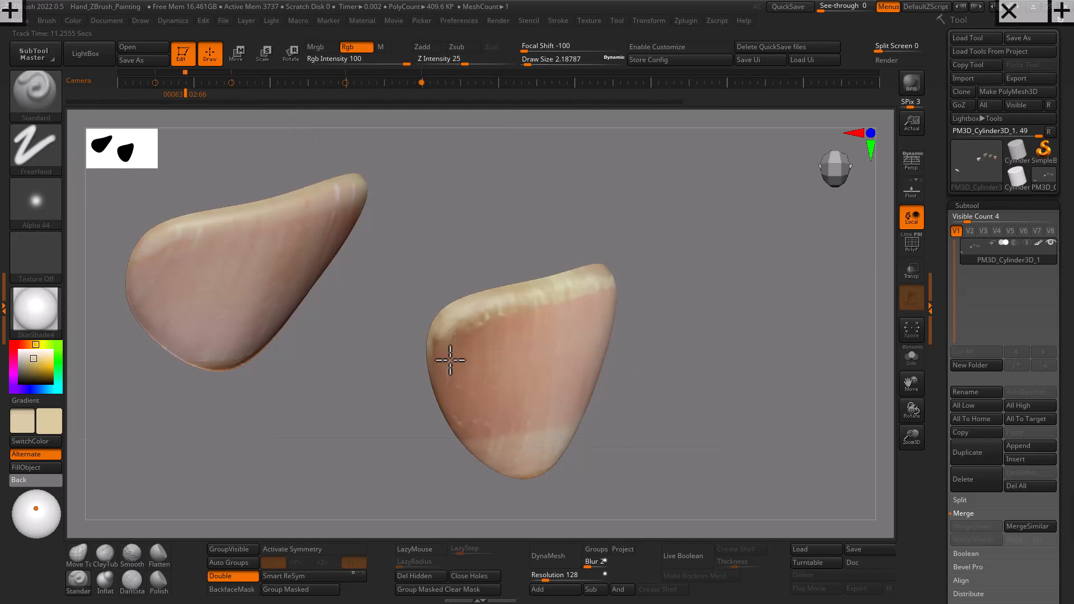
- Paint fine cream streaks down from the little fingernail's upper edge, resampling the edge colour for the right side
left_click_drag(453, 345, 457, 319)
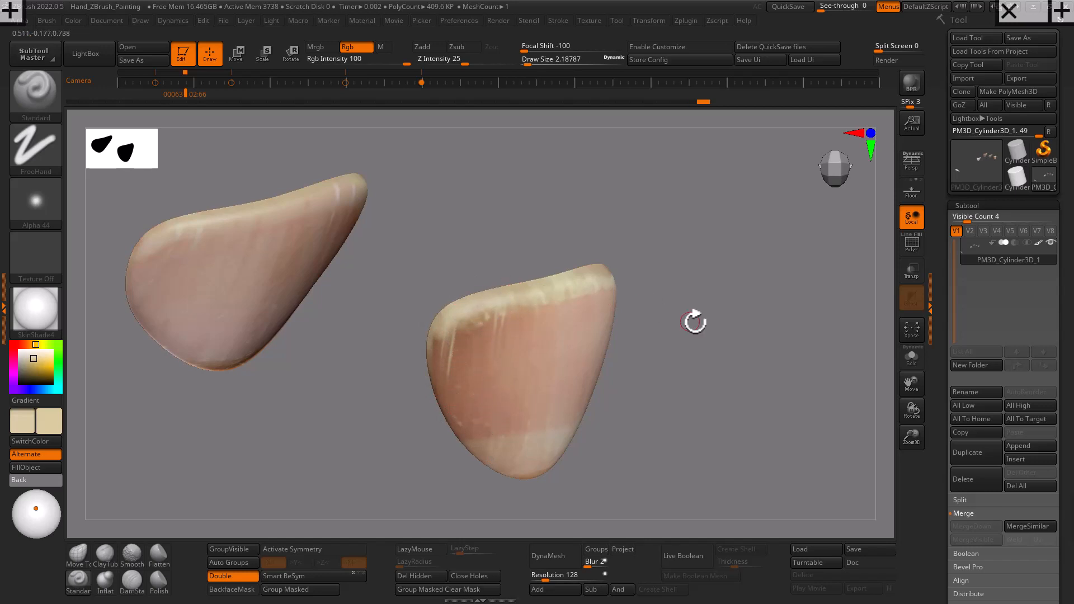
mouse_move(693, 319)
left_mouse_down()
mouse_move(683, 300)
mouse_move(694, 295)
left_mouse_up()
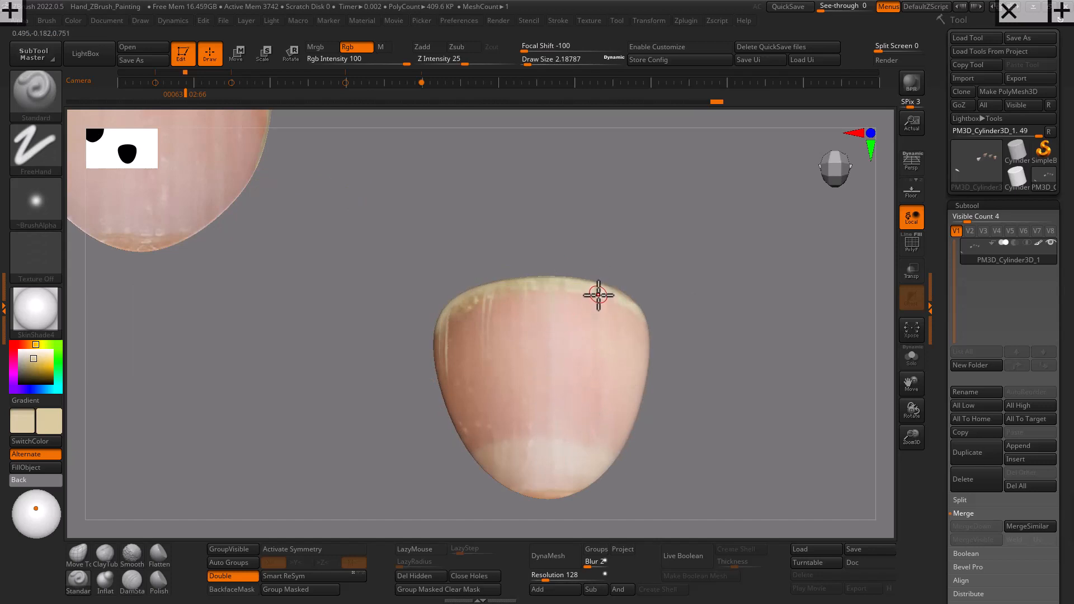
key("c")
key("v")
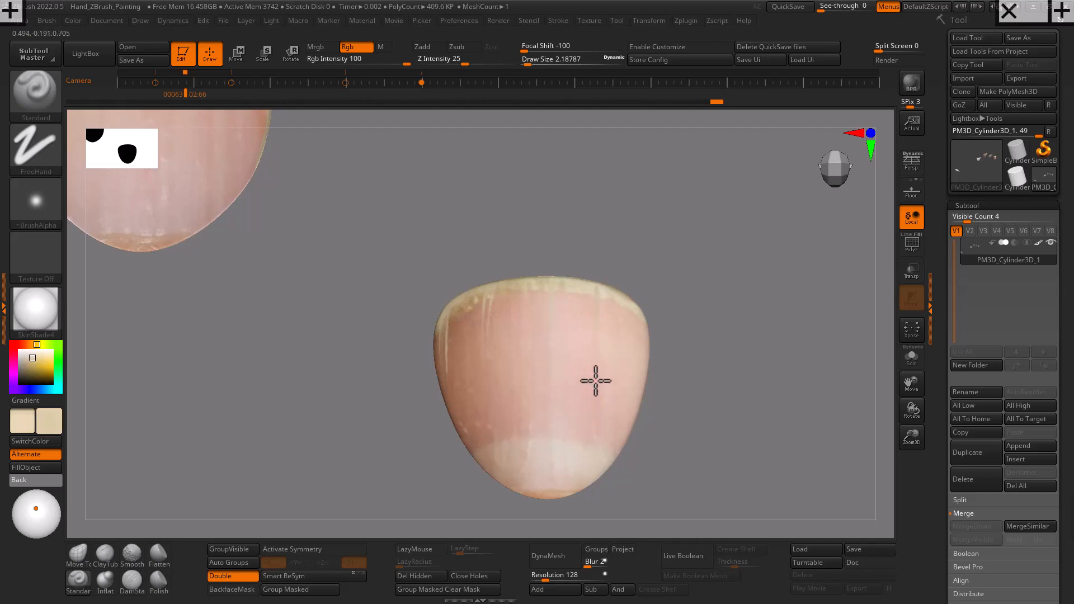
mouse_move(596, 284)
right_mouse_down()
mouse_move(671, 272)
mouse_move(660, 312)
mouse_move(617, 284)
right_mouse_up()
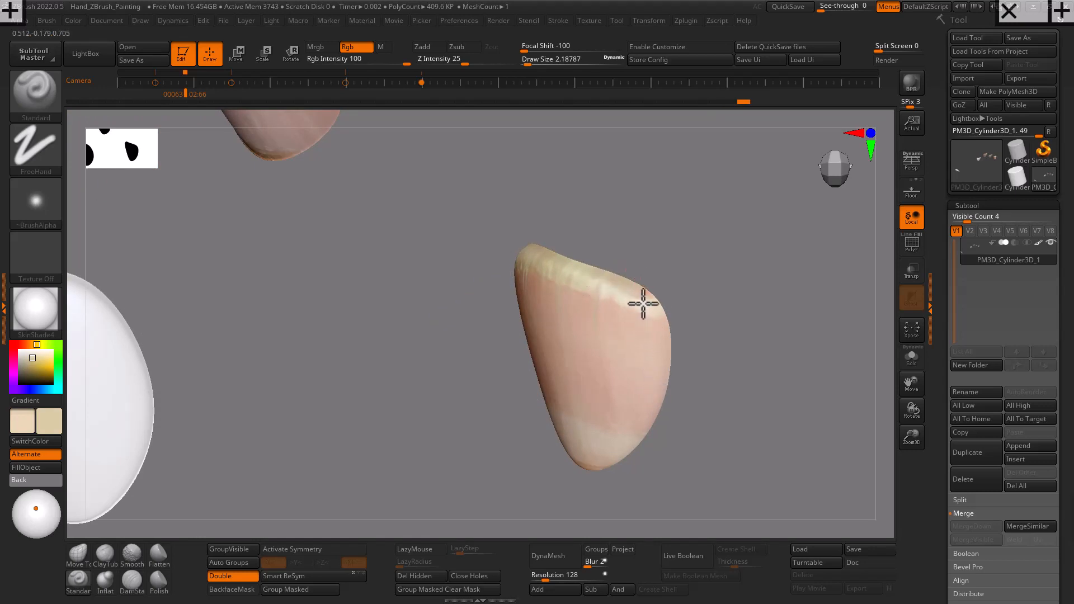
- Sample a lighter cream and add streaks along the right and left parts of the little fingernail's upper edge
key("c")
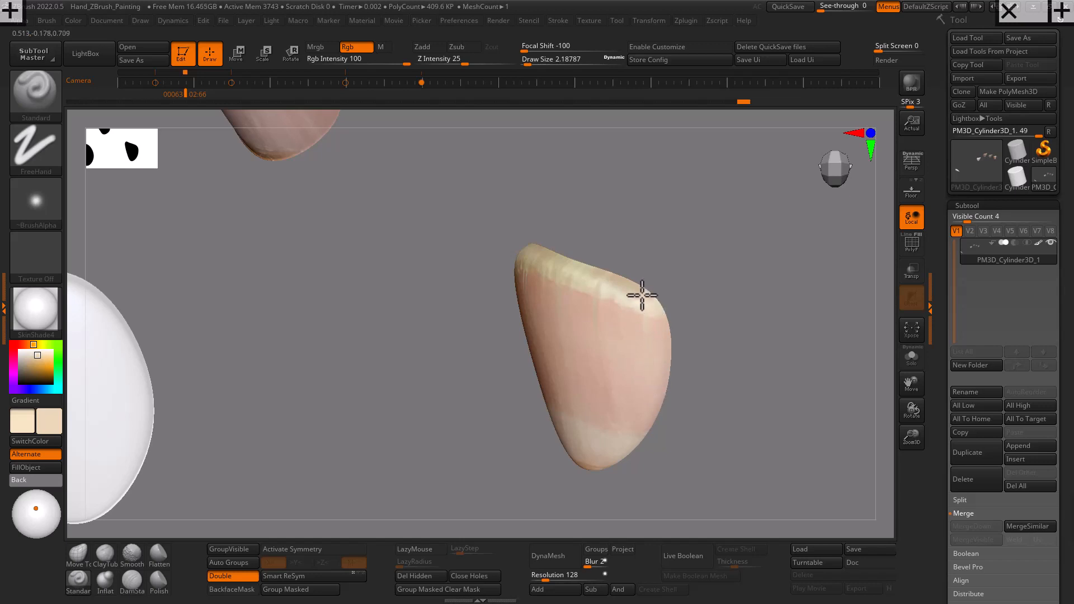
left_click_drag(621, 339, 622, 312)
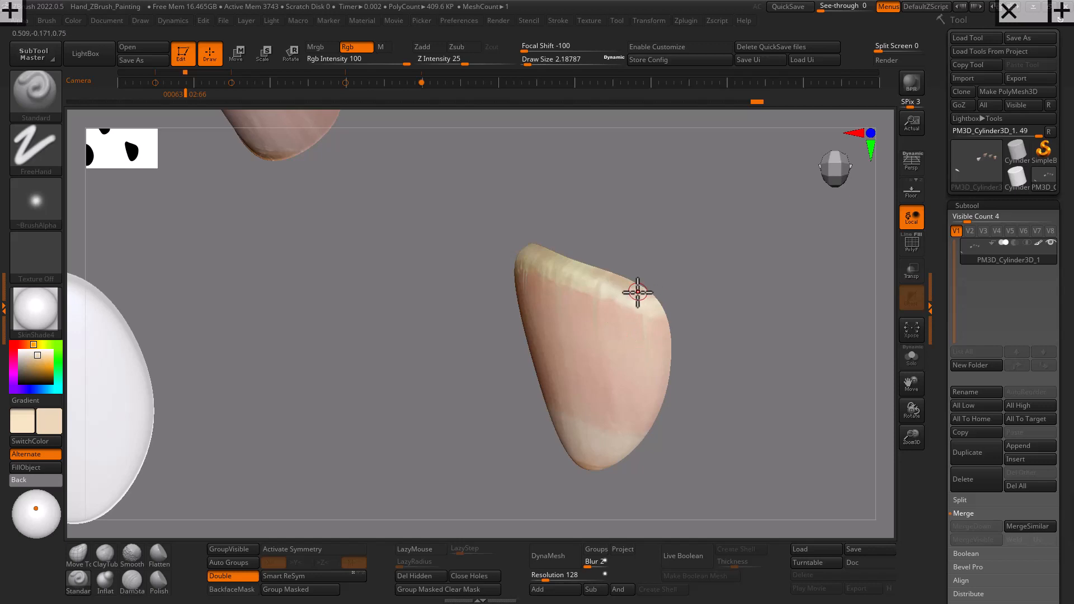
mouse_move(590, 247)
left_mouse_down()
mouse_move(679, 272)
mouse_move(638, 252)
mouse_move(647, 235)
mouse_move(638, 235)
left_mouse_up()
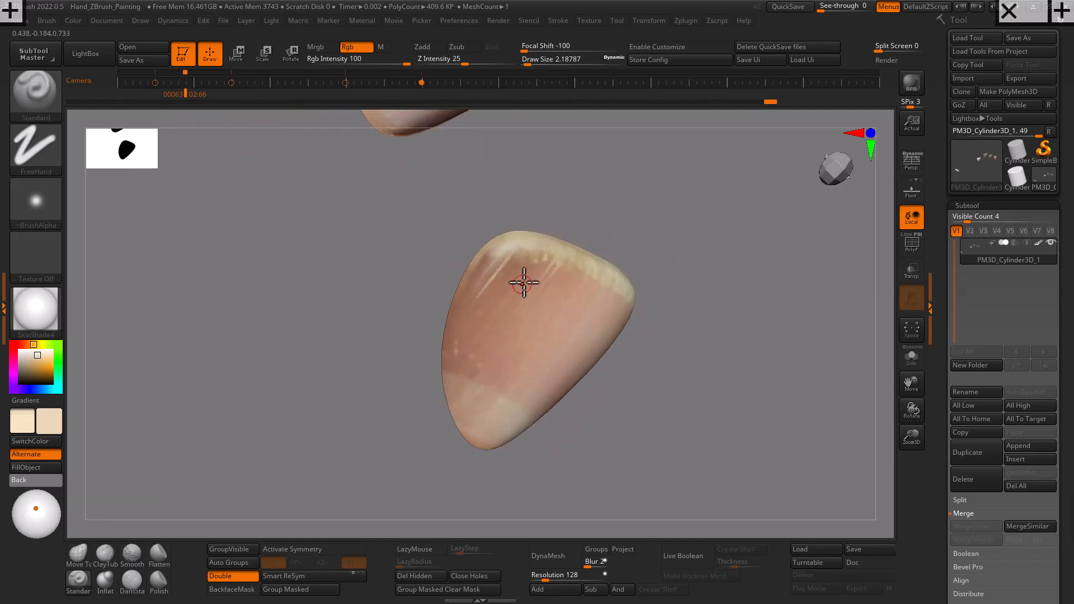
mouse_move(525, 282)
left_mouse_down()
mouse_move(486, 329)
mouse_move(523, 279)
left_mouse_up()
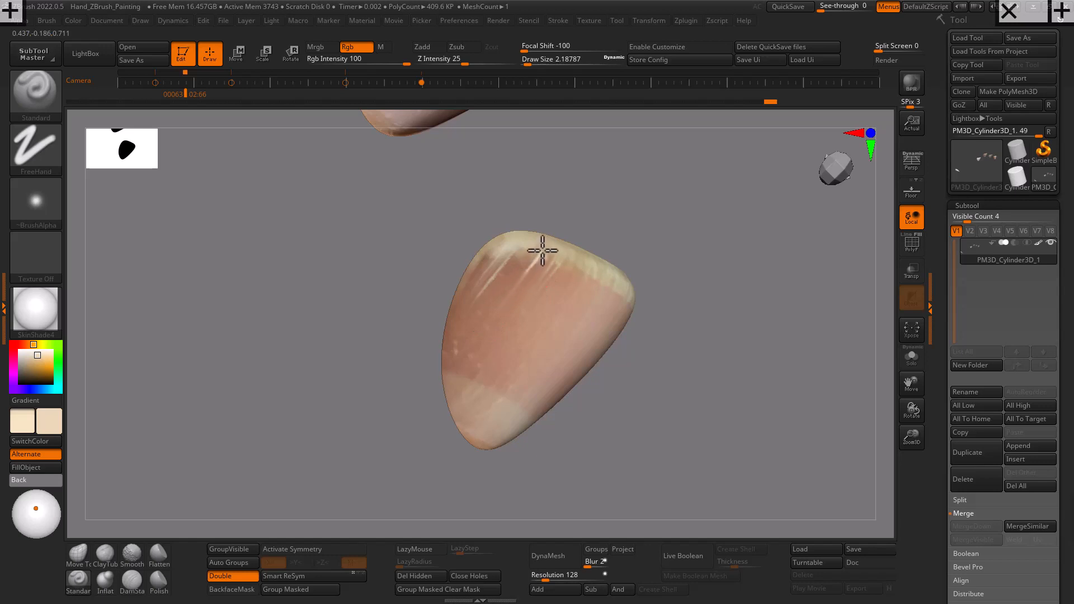
left_click_drag(547, 210, 690, 219)
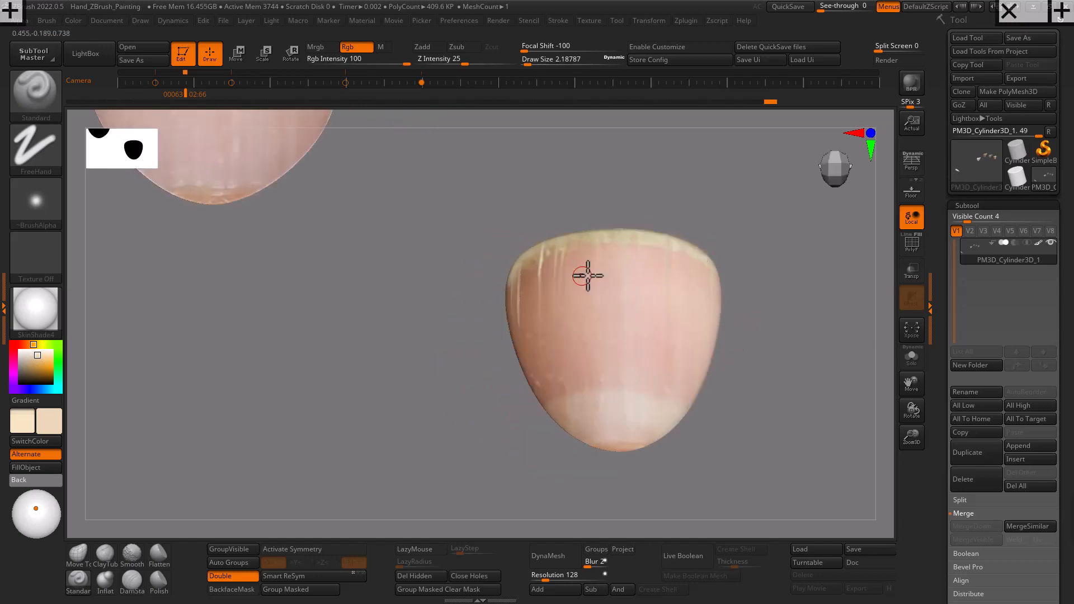
- Sample the reddish brown from the little fingernail's side and paint fine dark vertical streaks across its upper edge
left_click_drag(472, 418, 503, 358)
key("c")
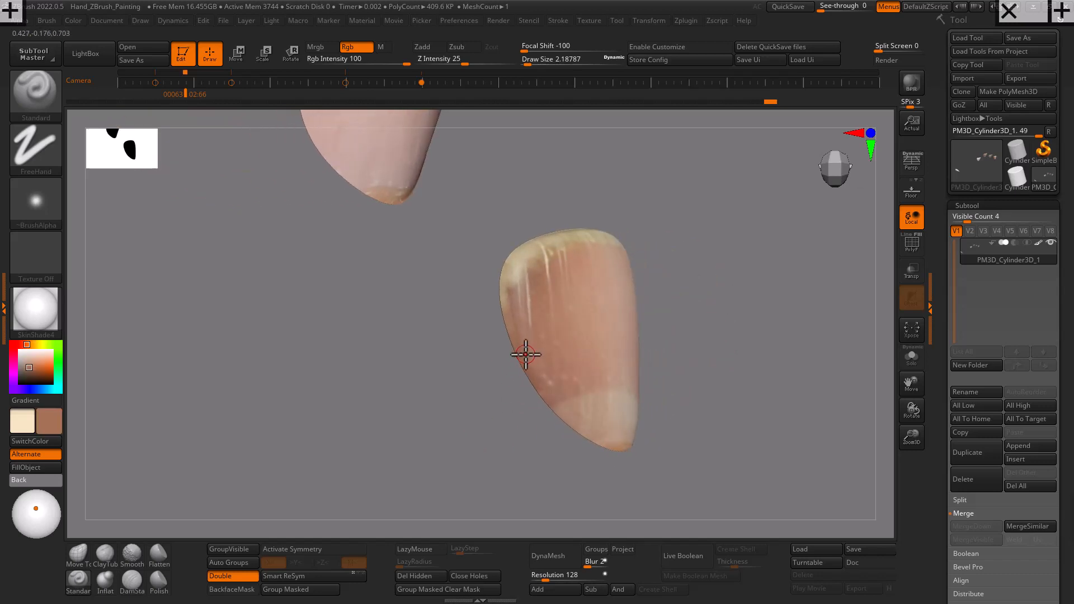
left_click_drag(688, 290, 708, 283)
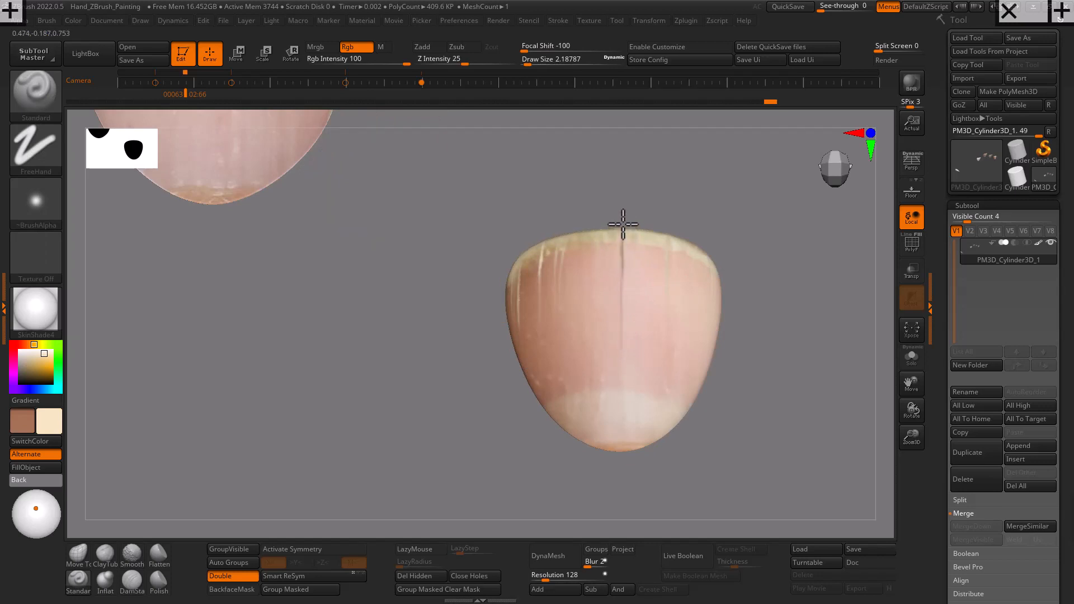
mouse_move(623, 223)
left_mouse_down()
mouse_move(654, 235)
mouse_move(631, 223)
left_mouse_up()
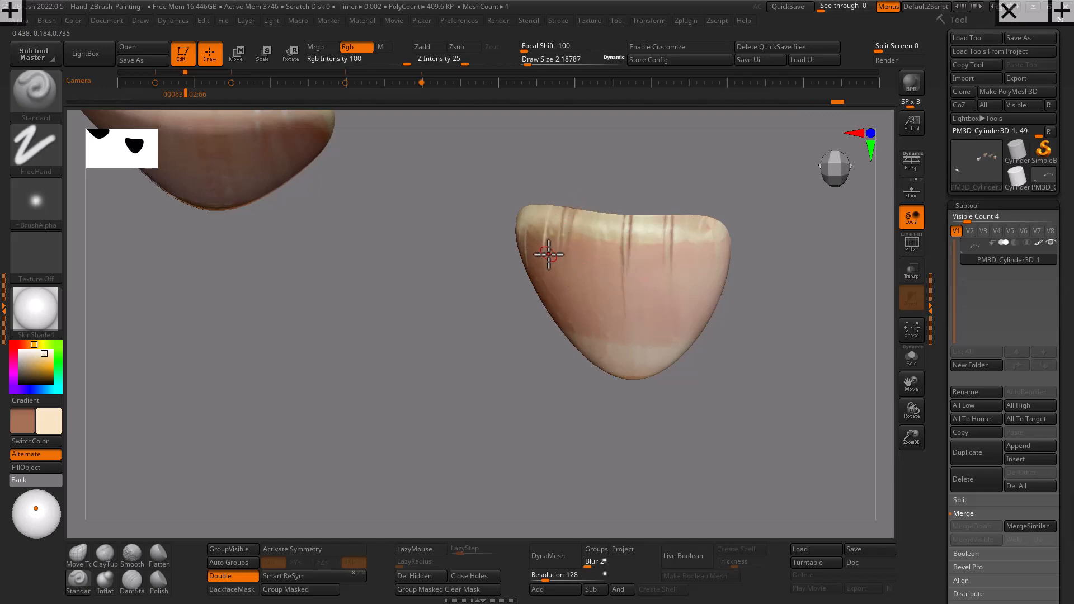
left_click_drag(560, 190, 537, 231)
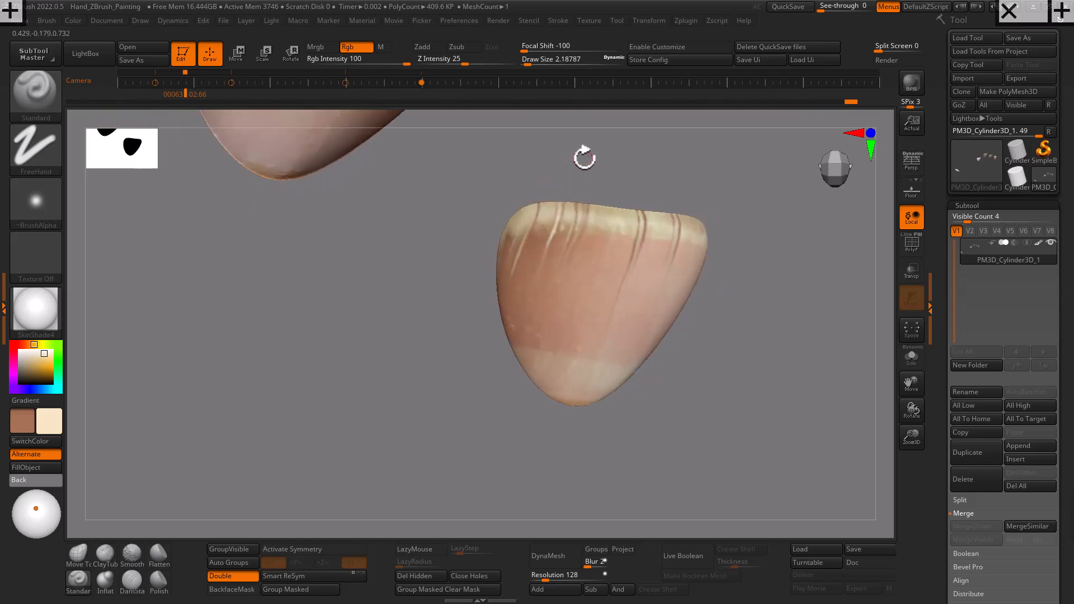
- Sample the little fingernail's pale base colour and paint over the orange tint at its lower tip
left_click_drag(582, 158, 753, 233)
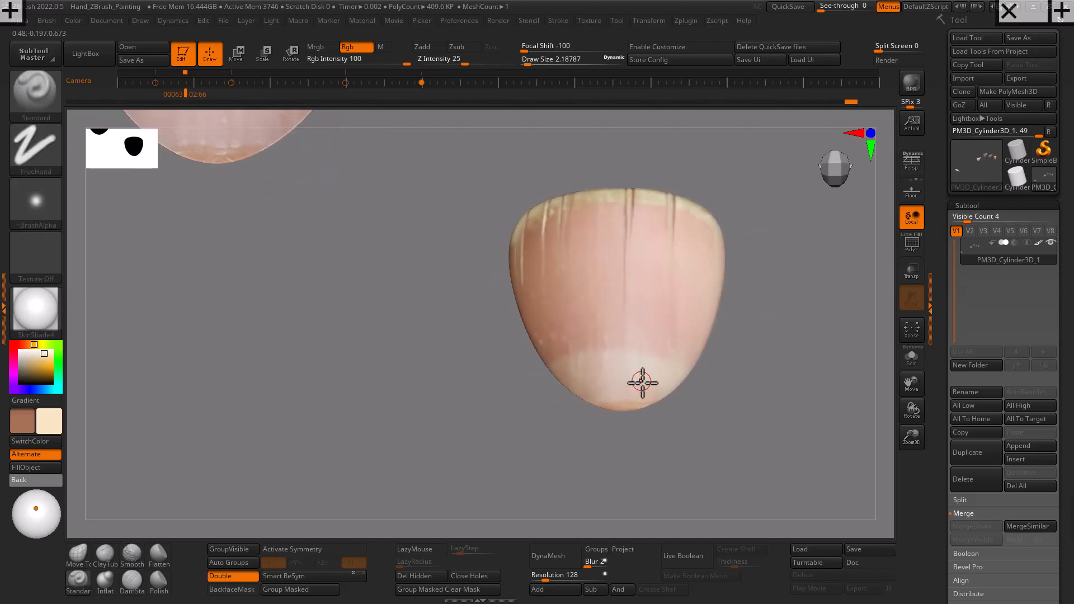
key("v")
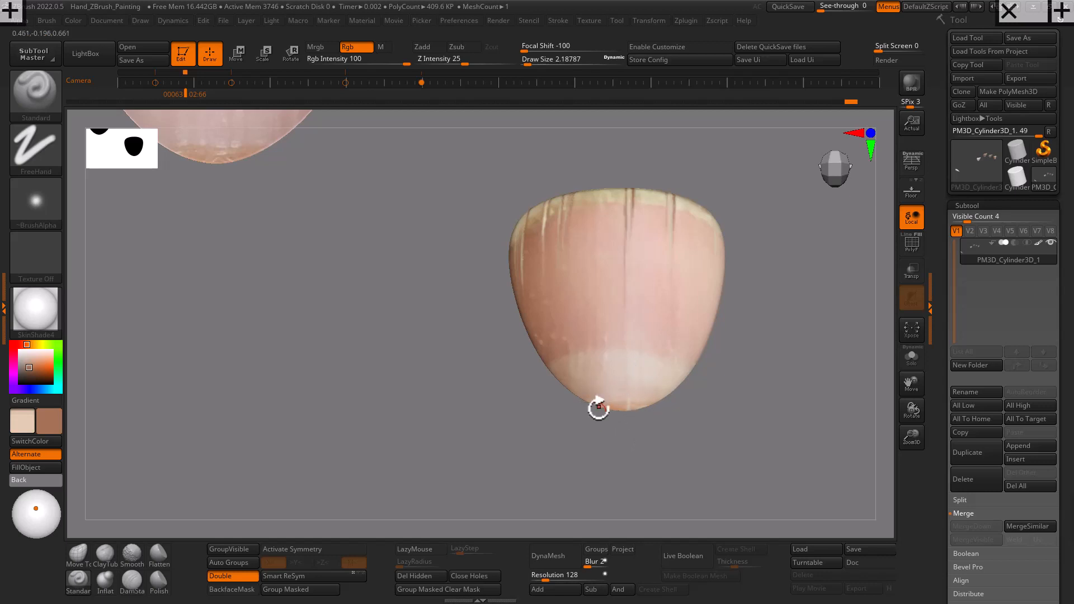
- Unhide the whole hand to review the painted nails against the fingers, and isolate the nails again
key("f")
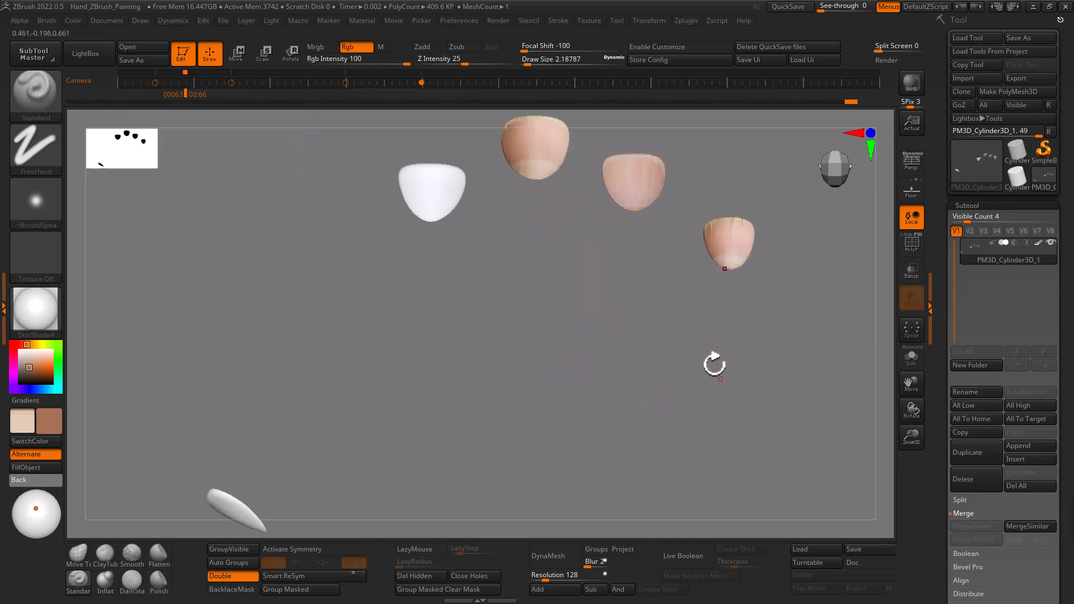
key("ctrl+shift")
left_click(656, 349, "ctrl+shift")
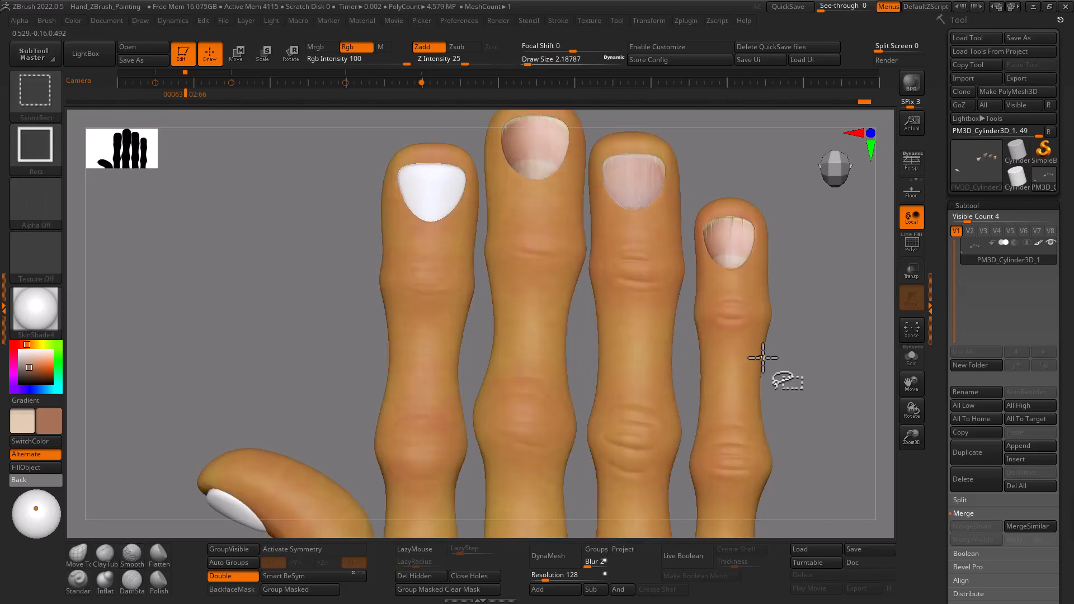
left_click_drag(803, 330, 753, 293)
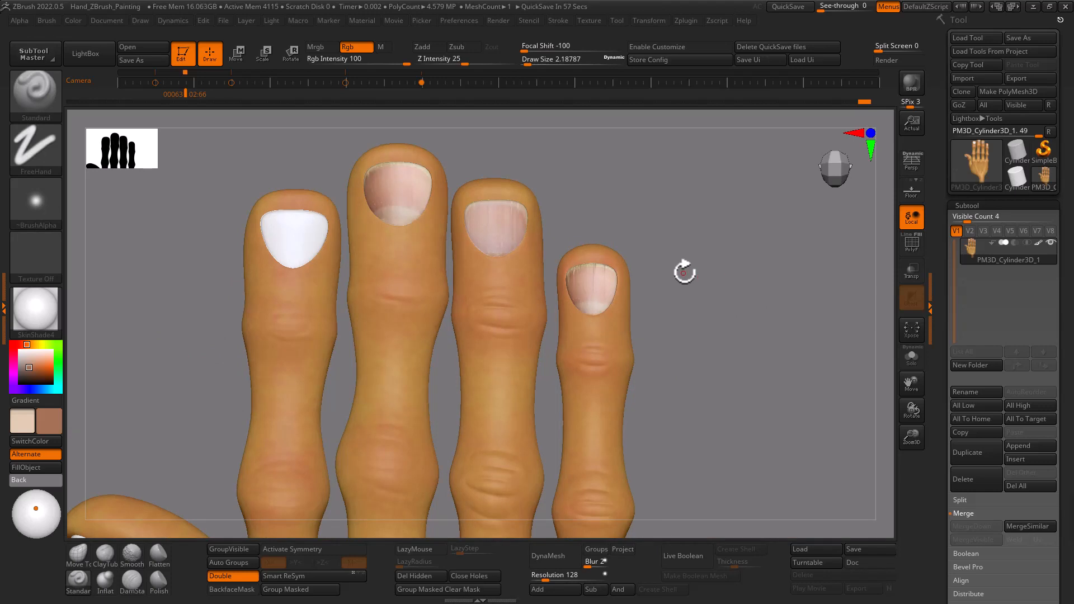
key("ctrl+shift")
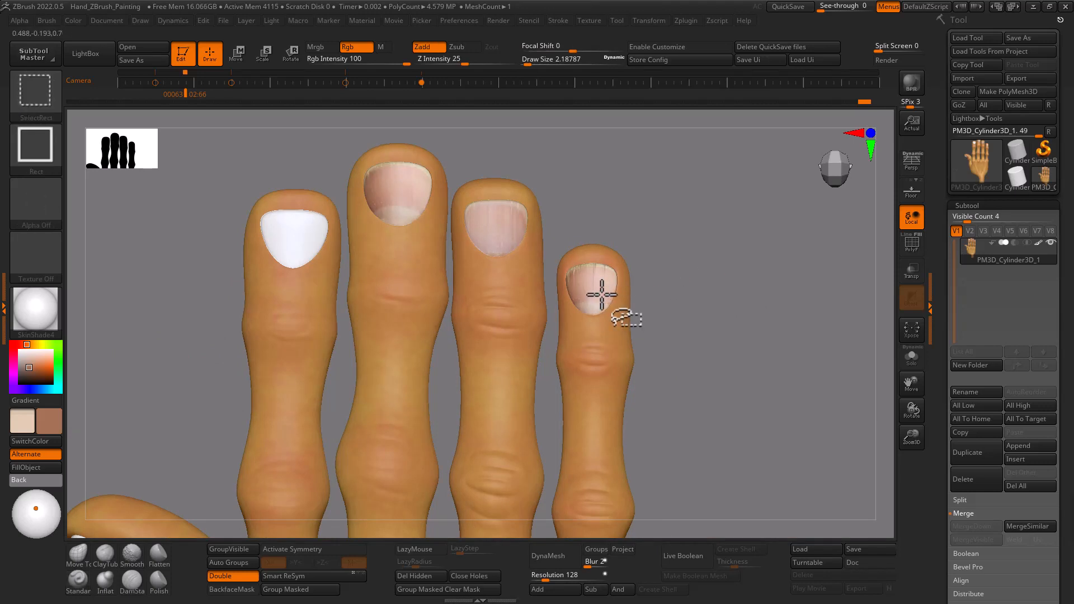
left_click(601, 294, "ctrl+shift")
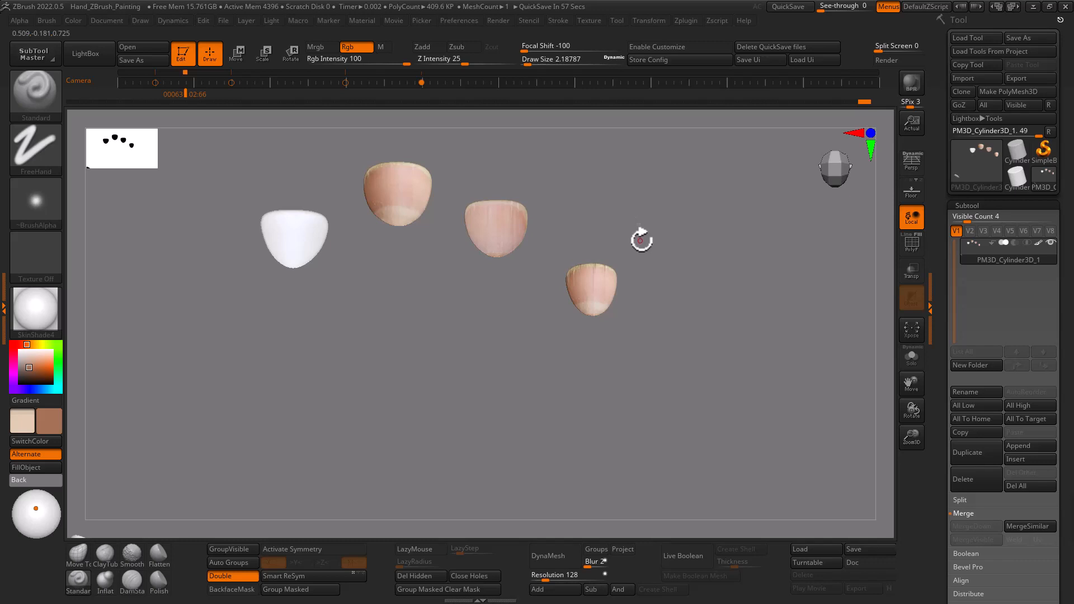
- Fill the isolated fingernails with the ToyPlastic material only, without affecting their painted colour
left_click_drag(641, 240, 874, 299)
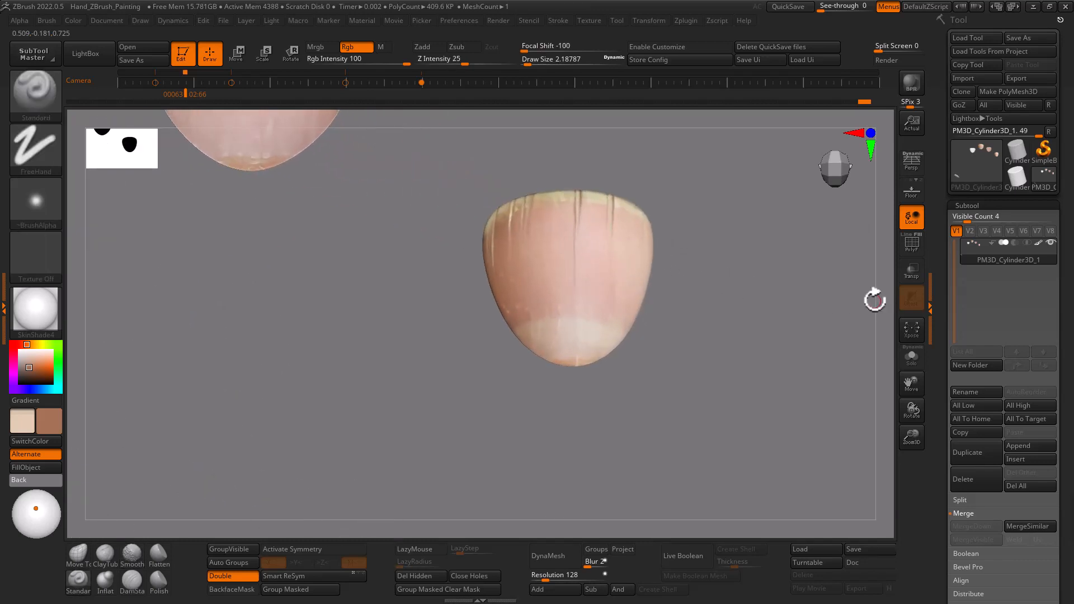
left_click_drag(774, 269, 749, 308)
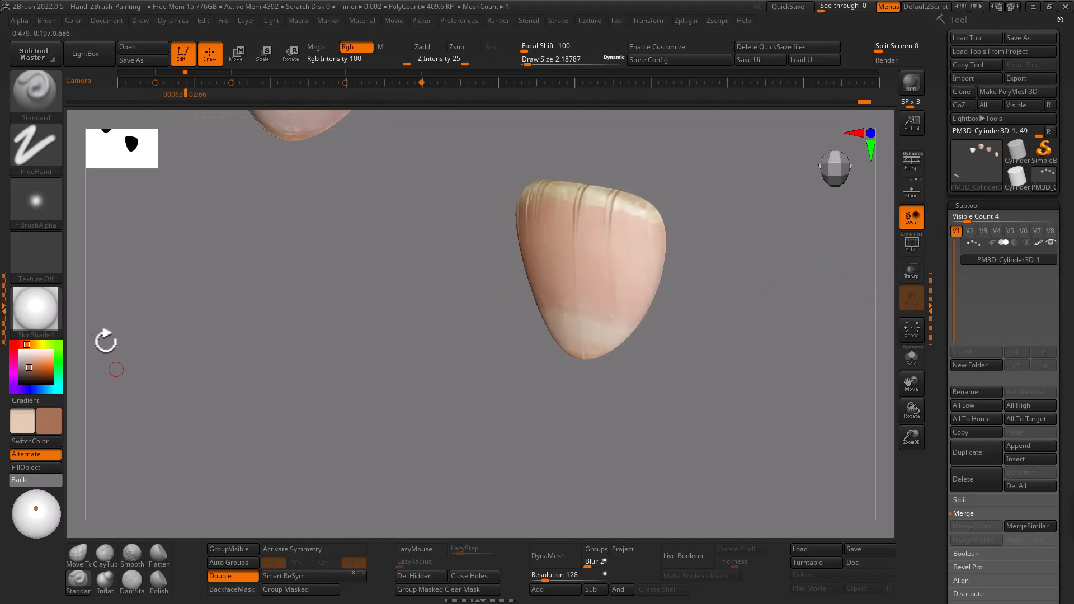
mouse_move(32, 330)
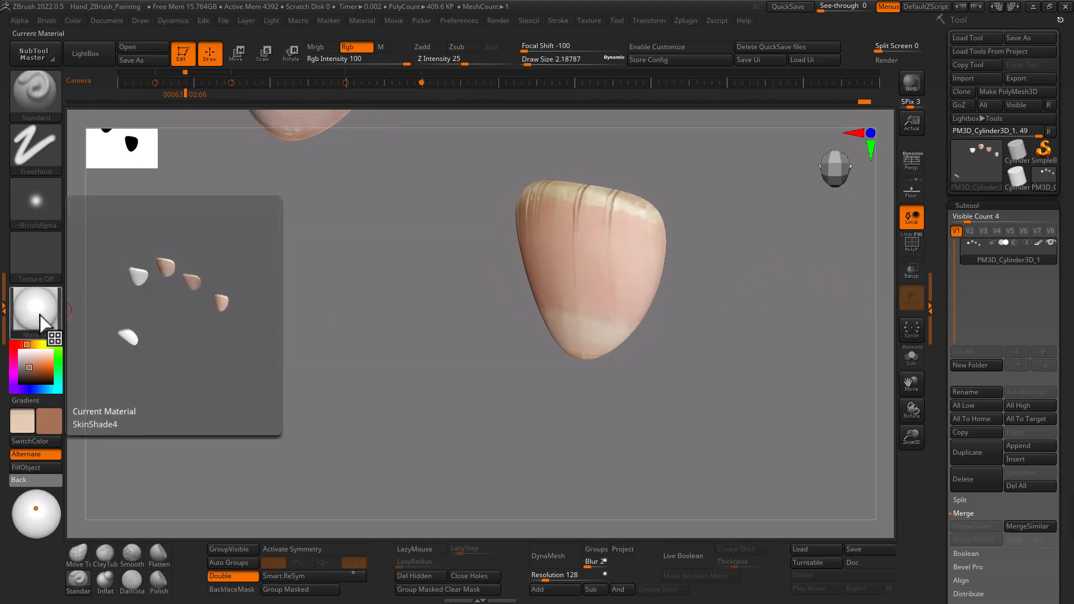
left_click(381, 47)
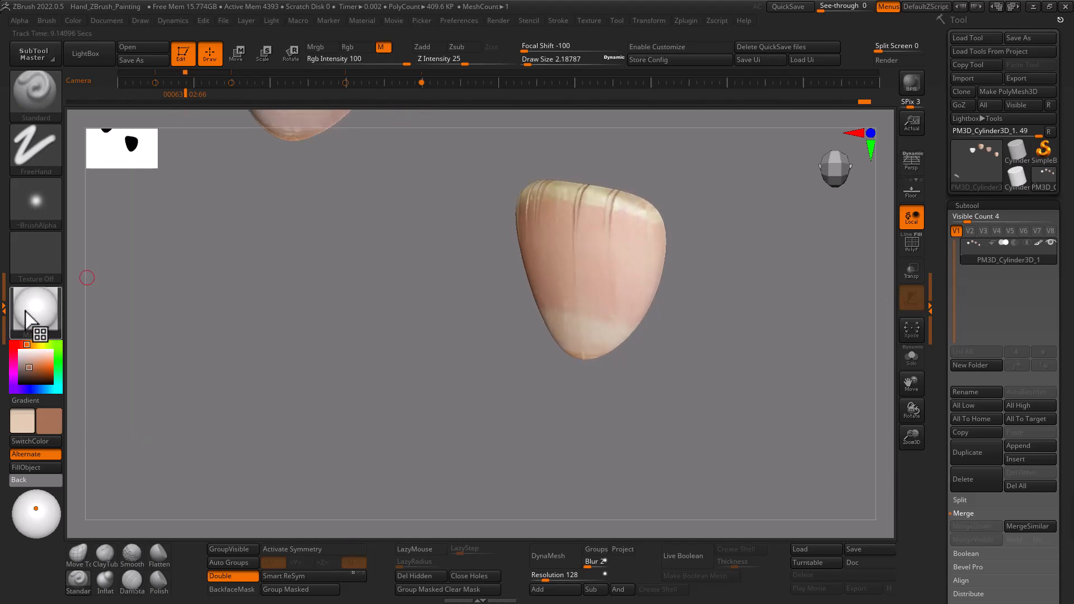
left_click(30, 320)
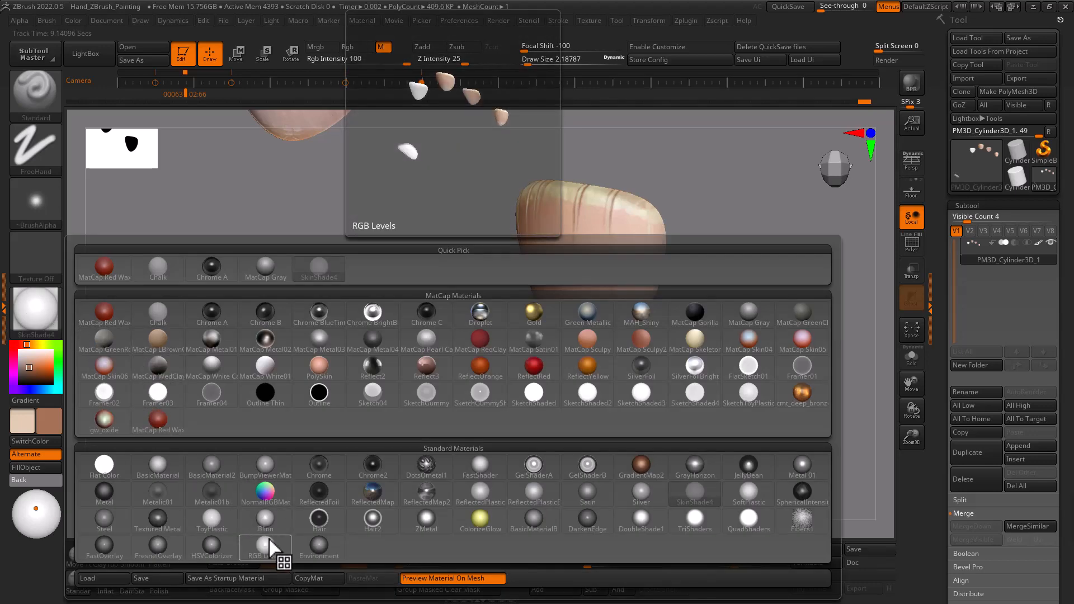
left_click(211, 520)
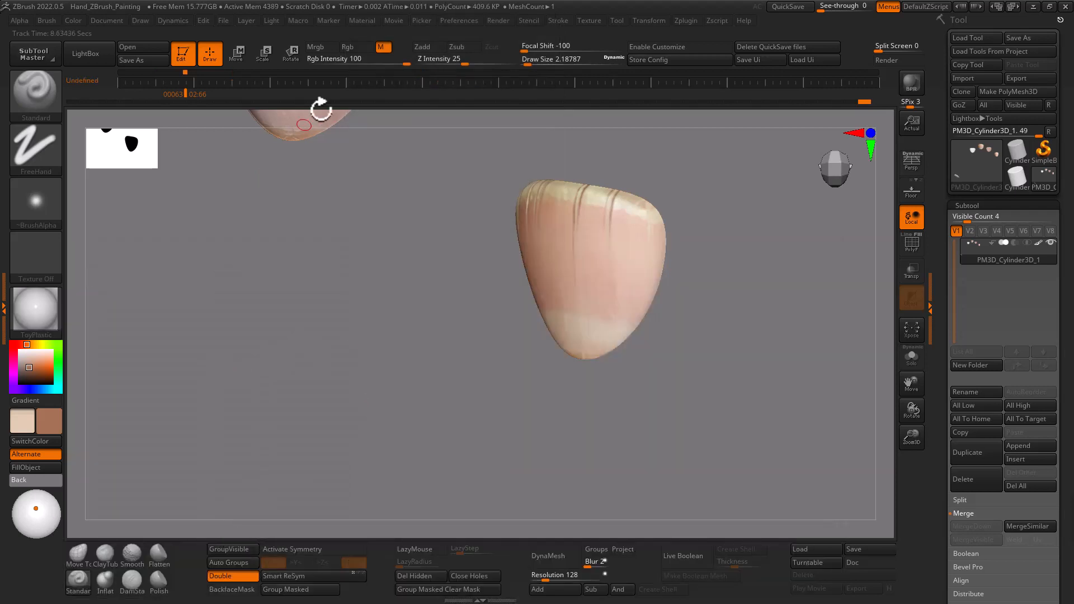
left_click(43, 465)
mouse_move(429, 389)
left_mouse_down()
mouse_move(449, 377)
mouse_move(451, 344)
mouse_move(463, 360)
mouse_move(443, 360)
mouse_move(460, 350)
mouse_move(467, 364)
mouse_move(446, 350)
mouse_move(450, 358)
left_mouse_up()
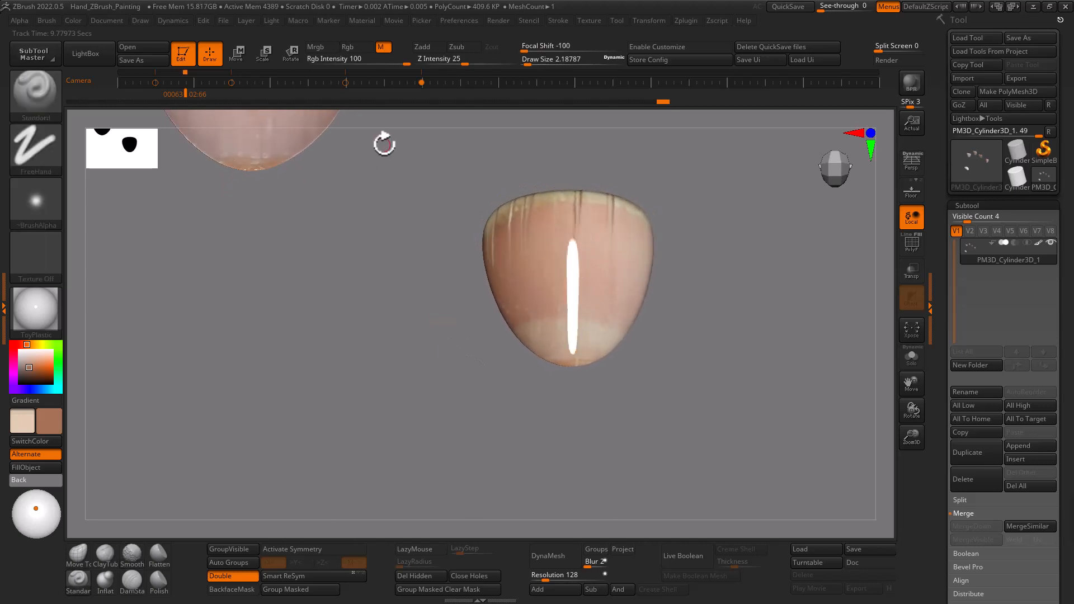
- Set the Standard brush to sculpt with Zadd and no colour or material, using the DragRect stroke and Alpha 60
left_click(422, 47)
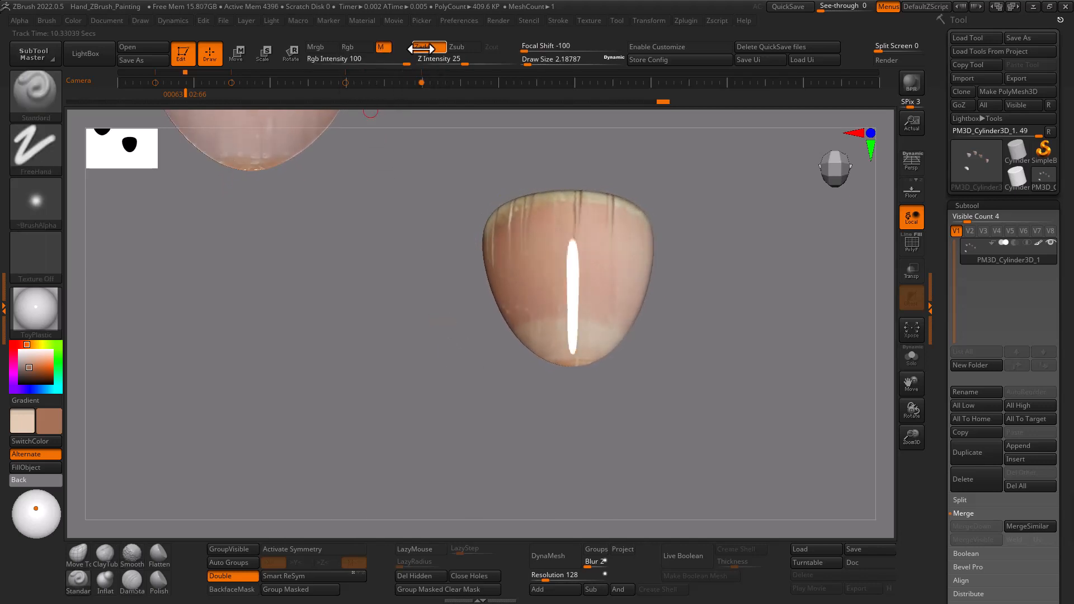
left_click(384, 47)
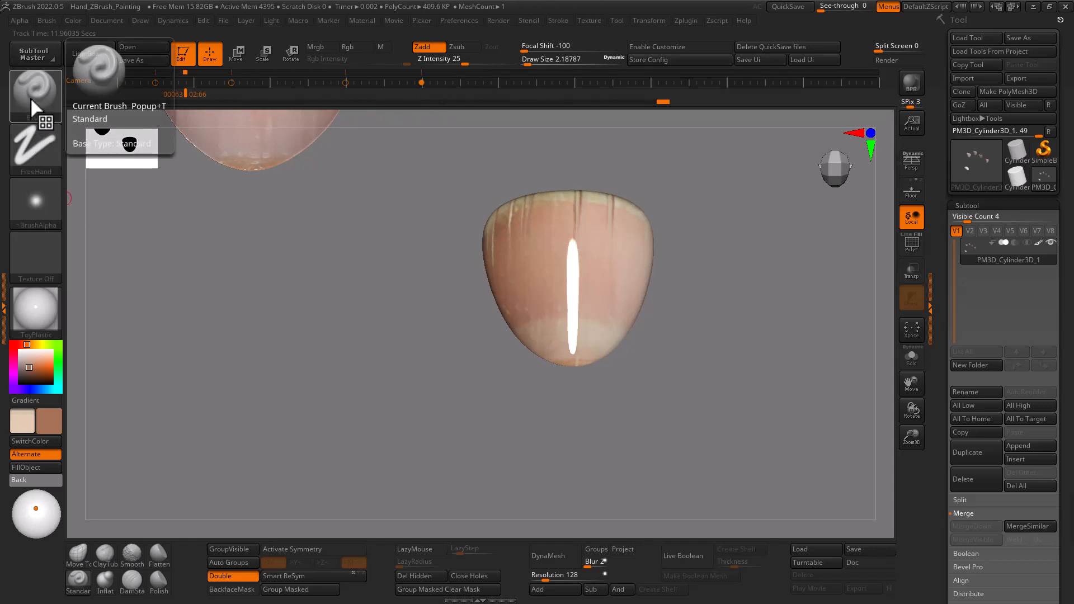
left_click(31, 146)
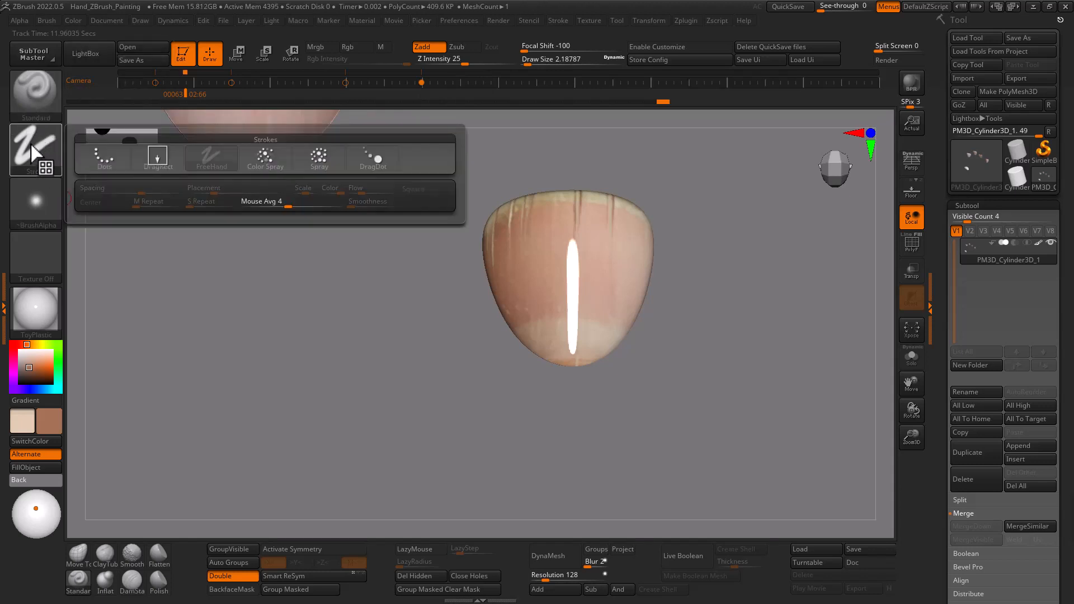
mouse_move(157, 167)
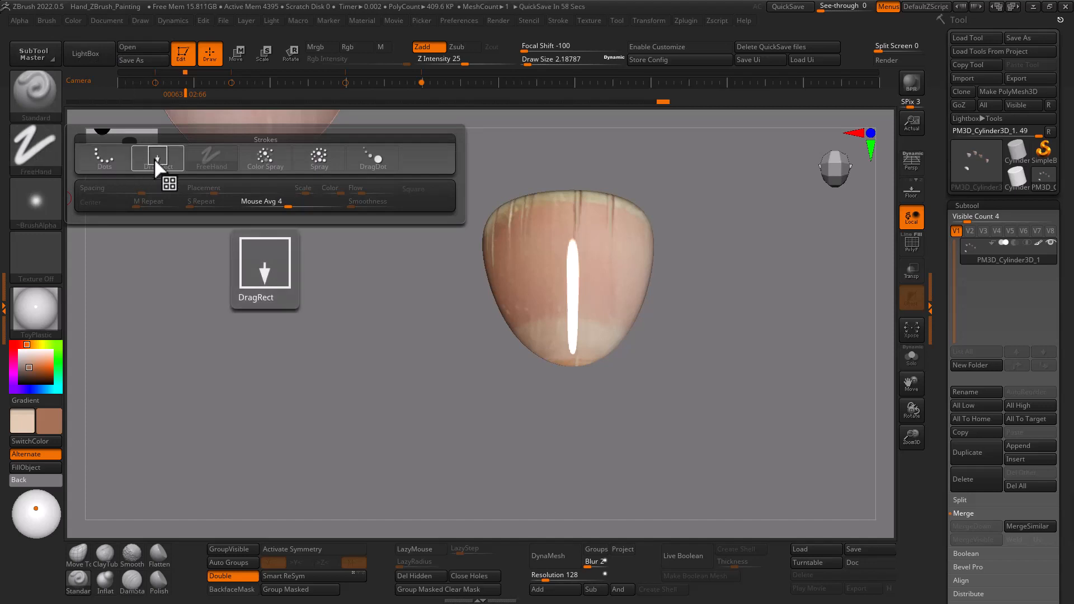
left_click(156, 166)
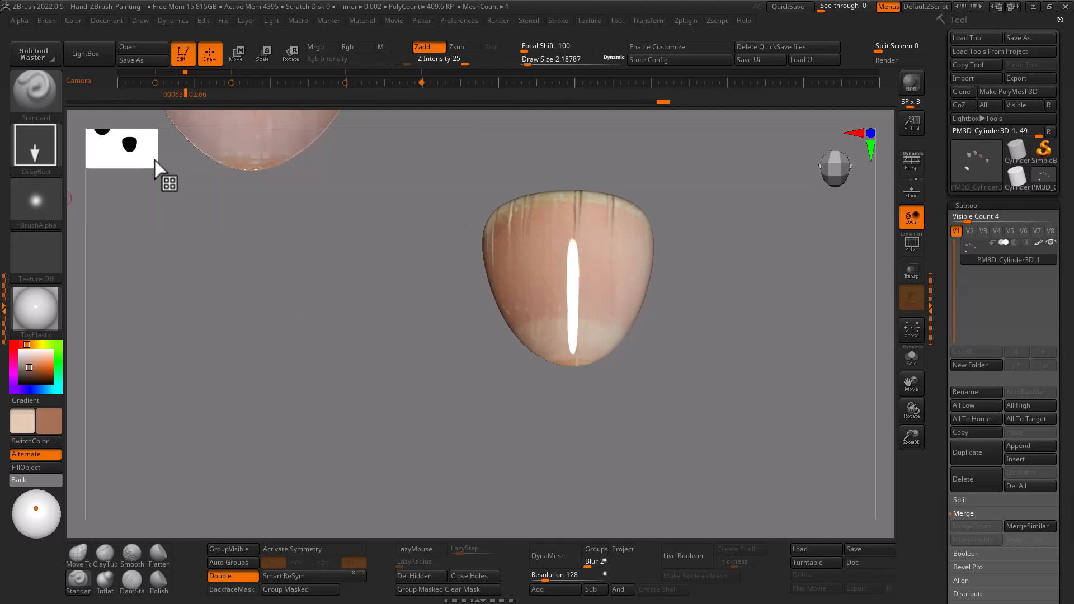
left_click(45, 204)
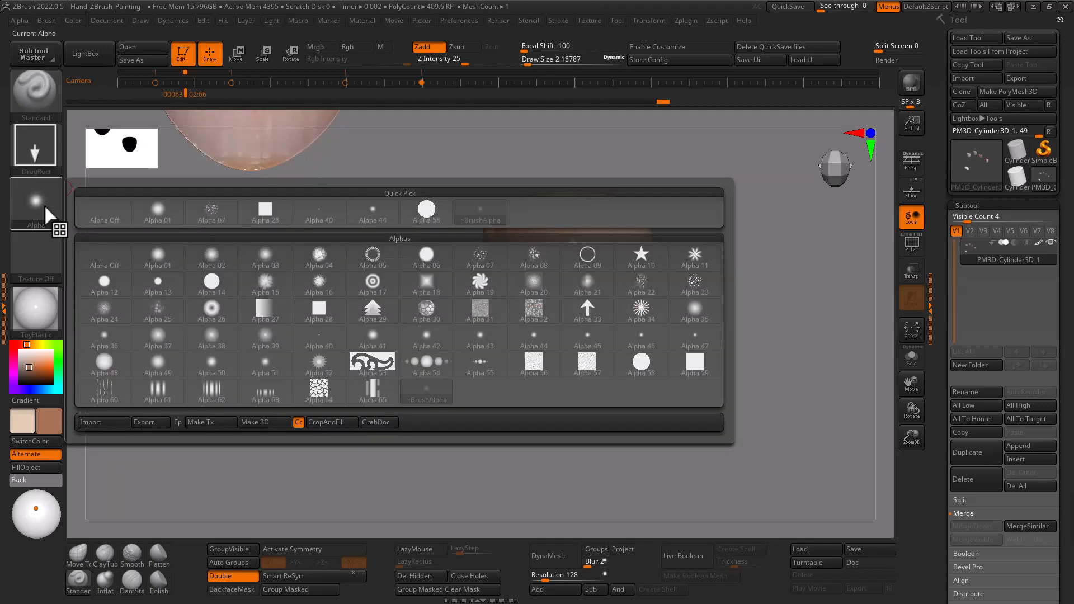
left_click(58, 203)
left_click(110, 392)
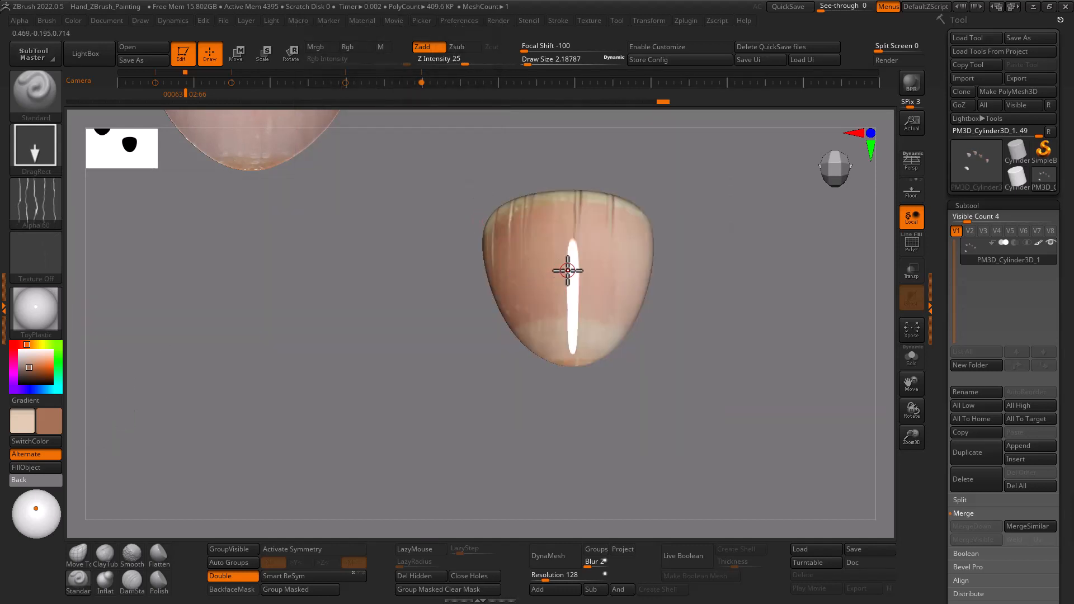
- Undo a Zadd trial stamp, and carve vertical grooves across the little fingernail with Alpha 60 using Zsub at Z Intensity 10
mouse_move(568, 275)
left_mouse_down()
mouse_move(565, 384)
mouse_move(530, 383)
left_mouse_up()
key("ctrl+z")
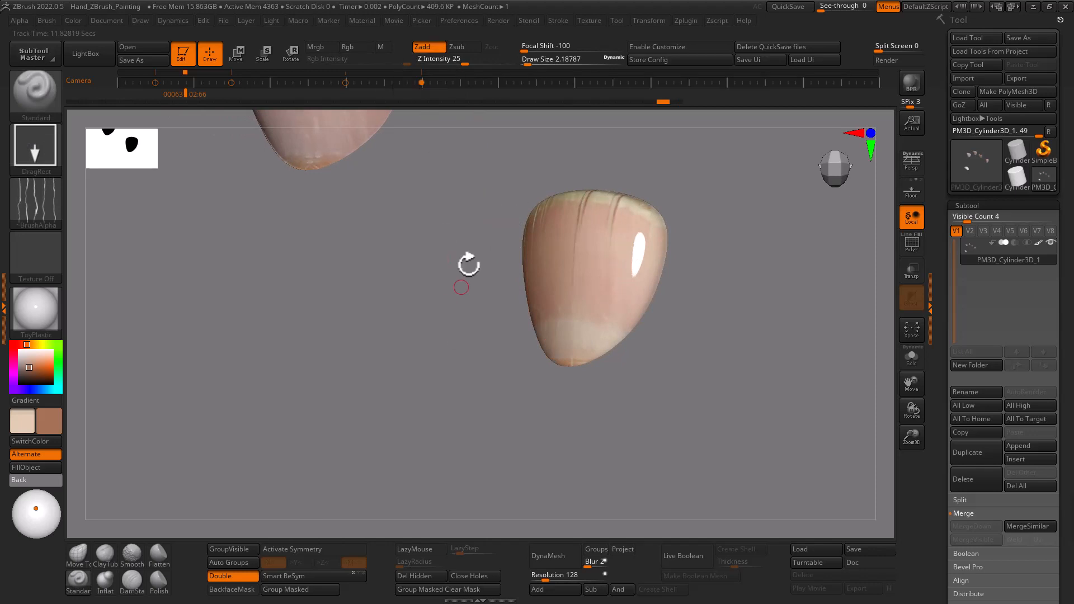
left_click(462, 48)
left_click_drag(464, 63, 451, 66)
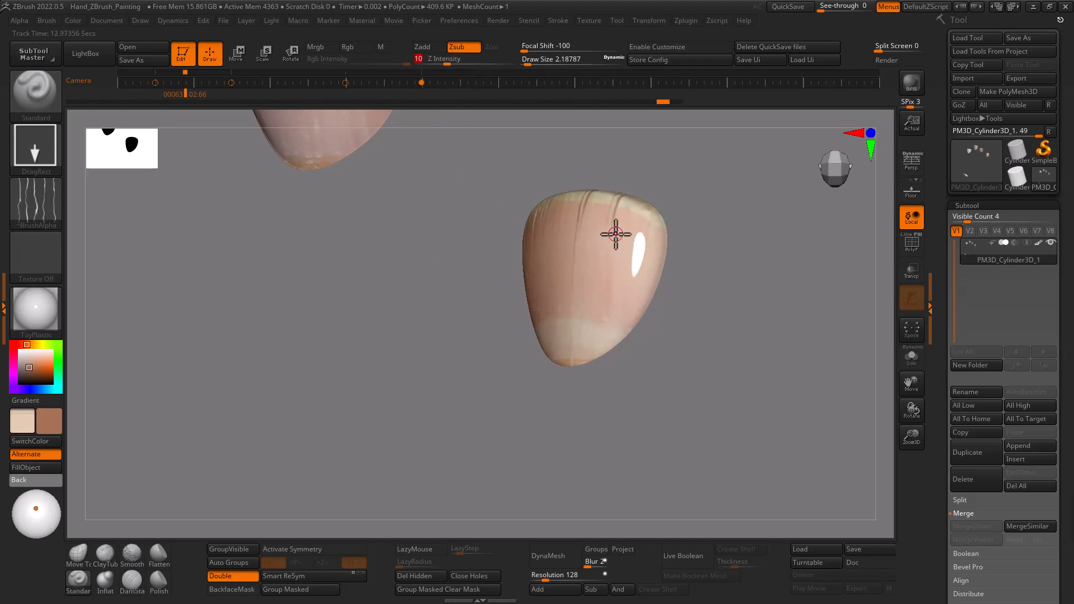
mouse_move(605, 293)
left_mouse_down()
mouse_move(597, 376)
mouse_move(615, 377)
left_mouse_up()
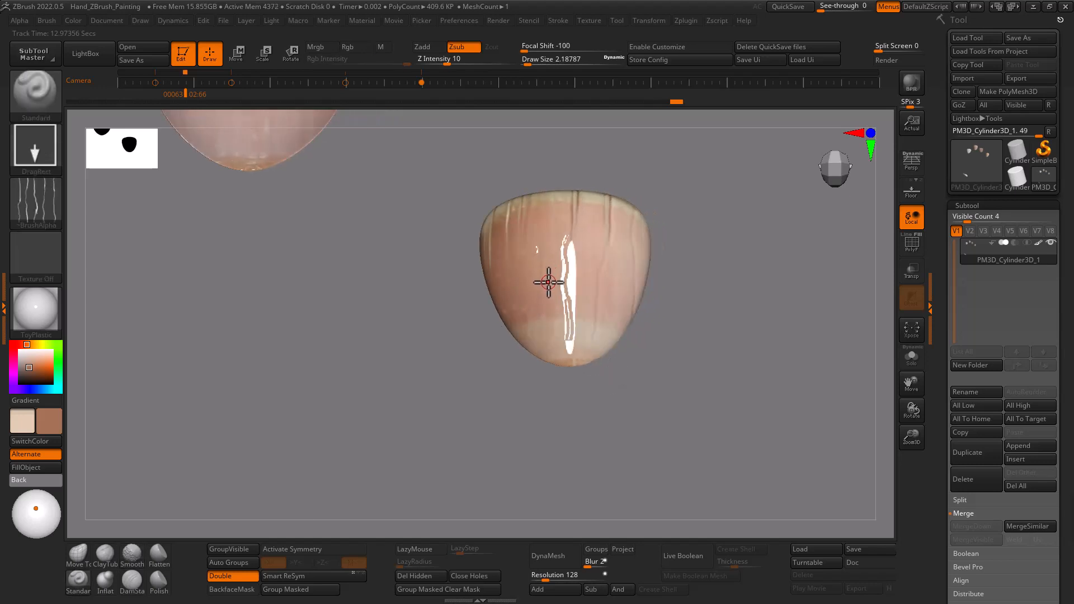
mouse_move(548, 283)
left_mouse_down()
mouse_move(554, 384)
mouse_move(563, 332)
left_mouse_up()
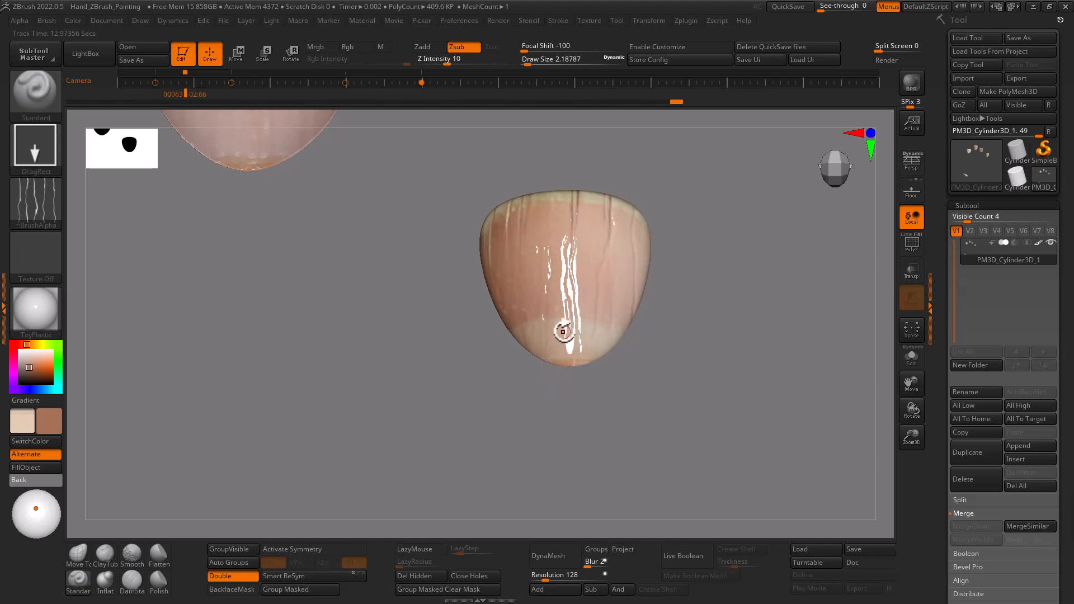
mouse_move(556, 211)
left_mouse_down()
mouse_move(562, 280)
mouse_move(542, 338)
mouse_move(556, 344)
mouse_move(554, 386)
mouse_move(552, 269)
mouse_move(555, 256)
mouse_move(587, 245)
left_mouse_up()
- Unhide the whole hand to review the grooved little fingernail against its finger
mouse_move(753, 230)
left_mouse_down()
mouse_move(731, 237)
mouse_move(730, 280)
mouse_move(796, 290)
mouse_move(805, 264)
mouse_move(782, 280)
left_mouse_up()
key("ctrl+shift")
left_click(740, 269, "ctrl+shift")
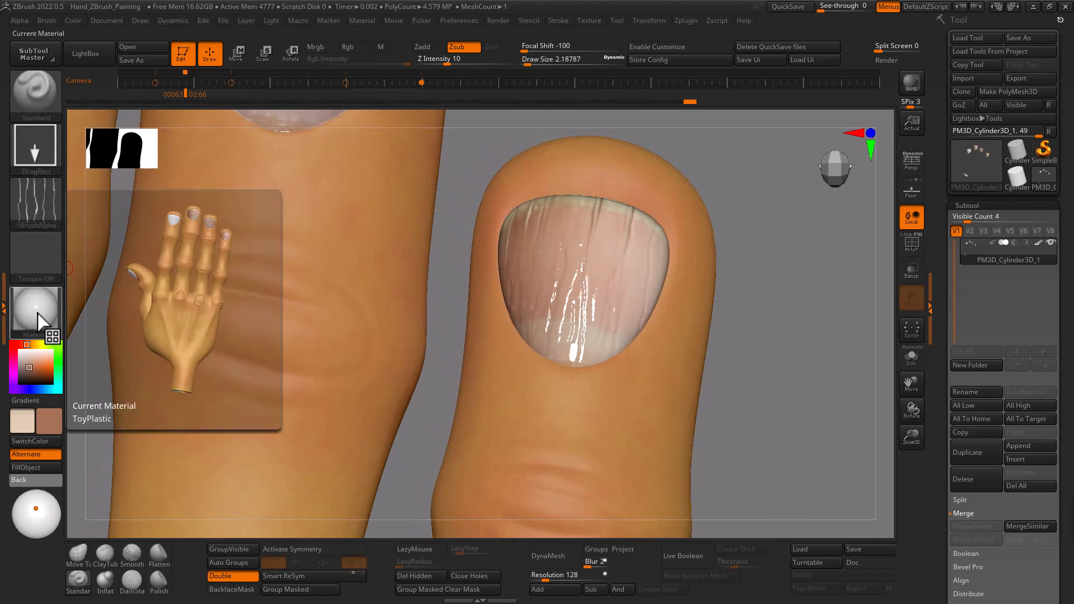
- Isolate the fingernails from the hand and fill them with the ReflectedPlastic material only
left_click(383, 49)
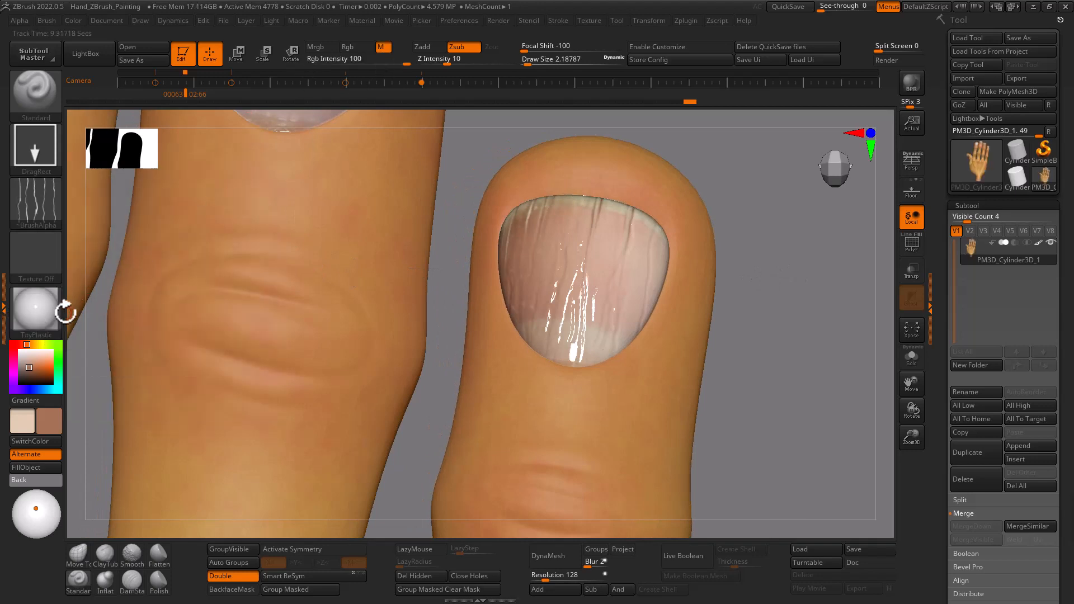
left_click(44, 317)
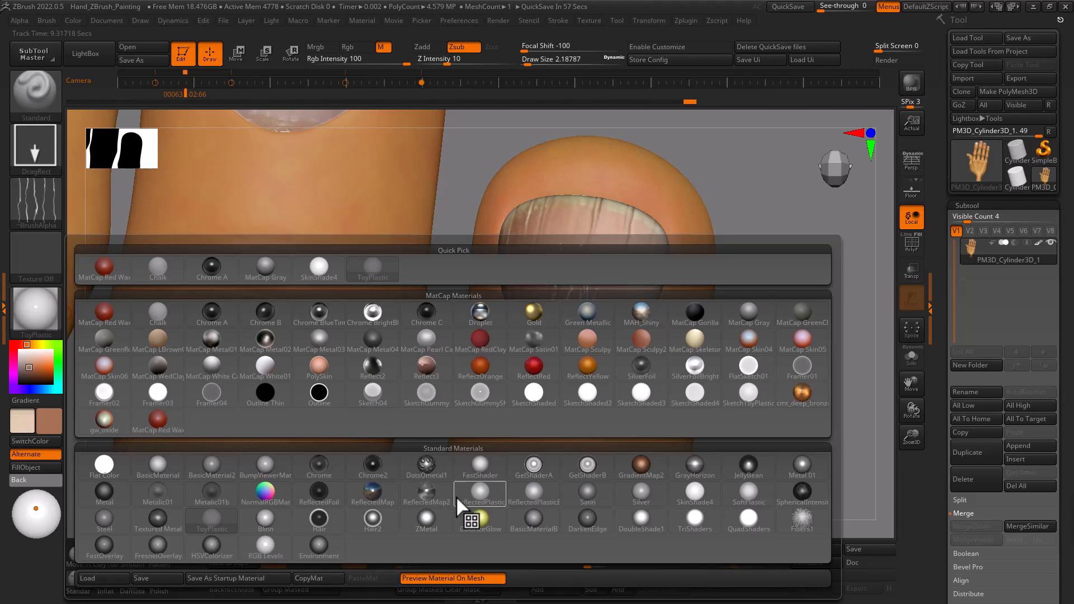
mouse_move(488, 495)
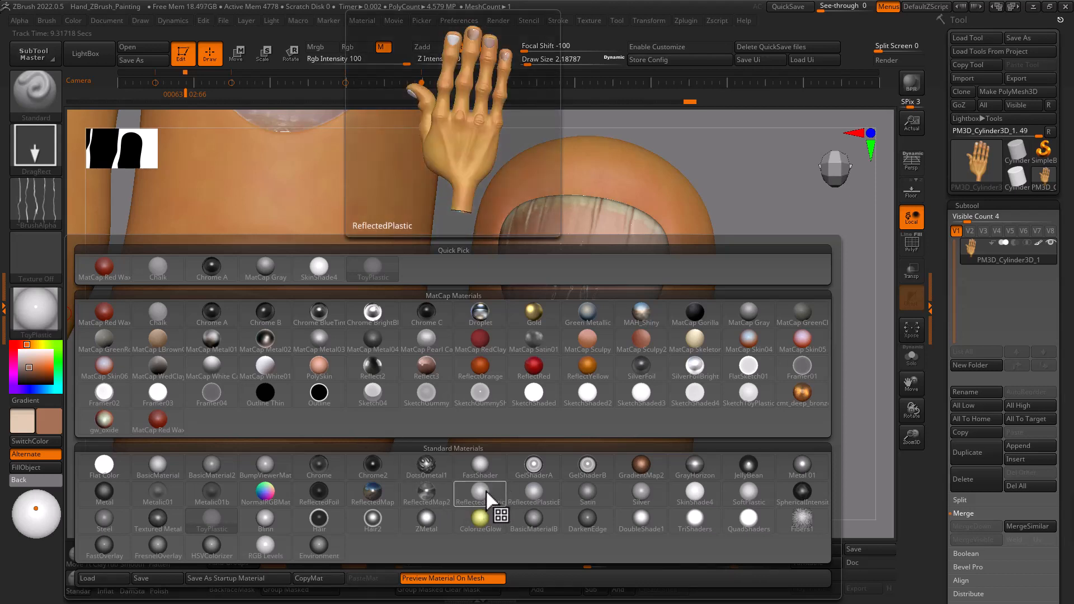
left_click(487, 498)
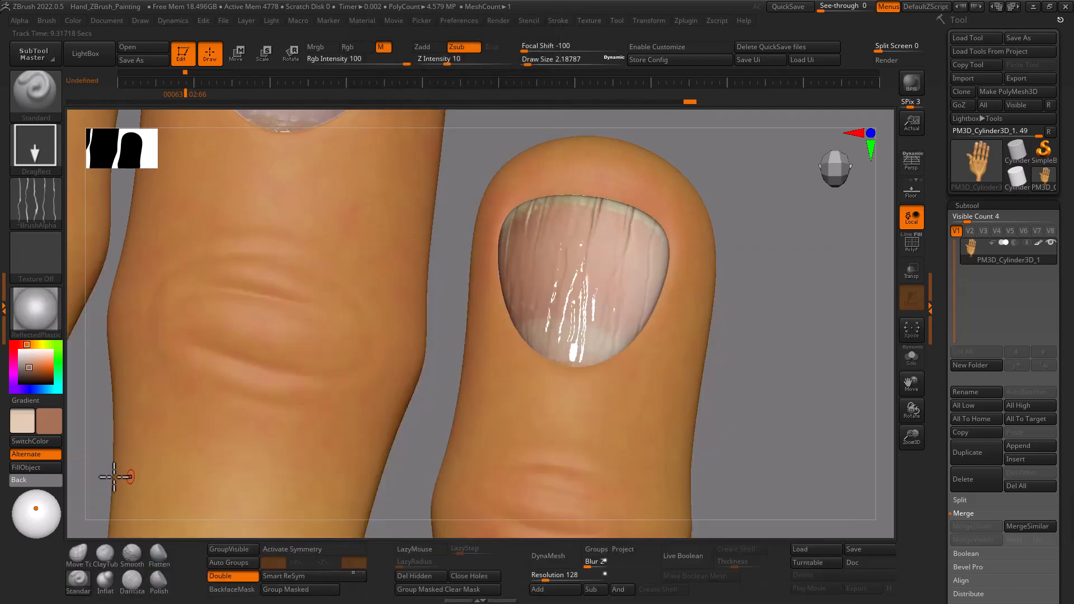
left_click(27, 469)
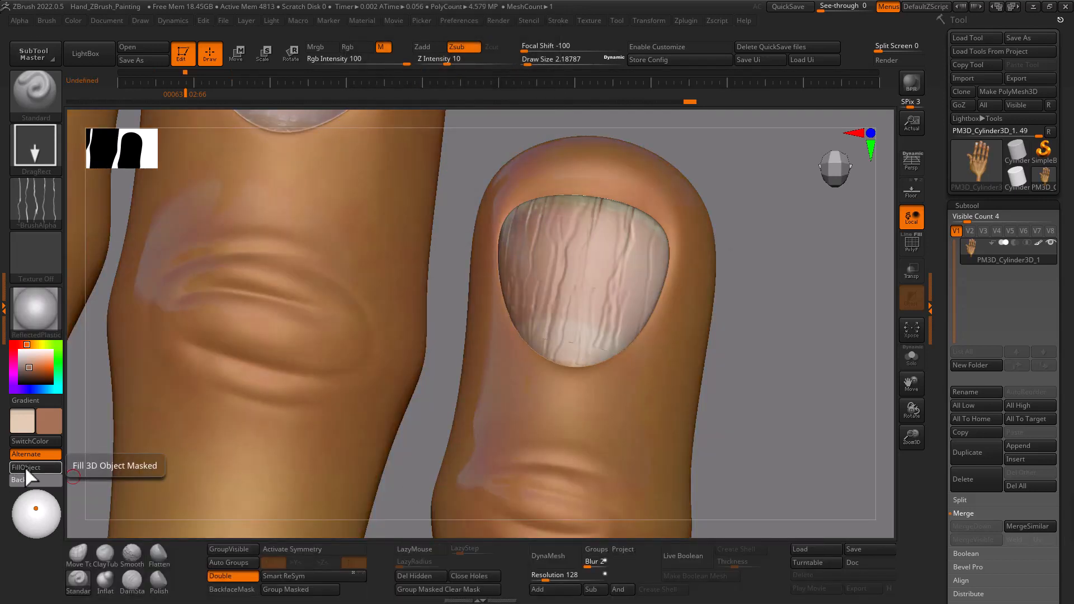
key("ctrl")
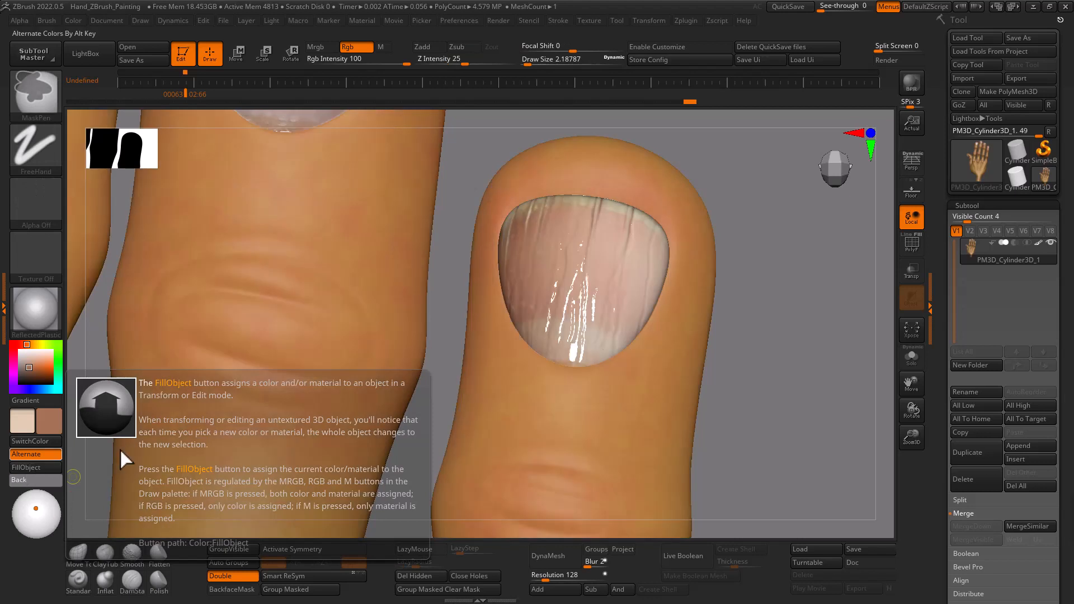
key("ctrl+shift")
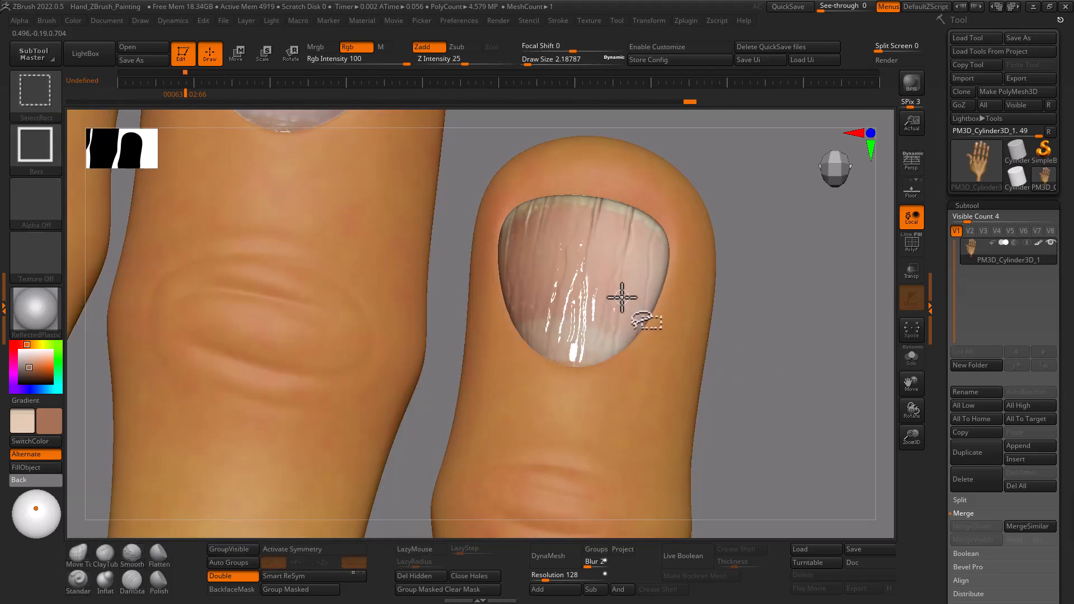
left_click(622, 297, "ctrl+shift")
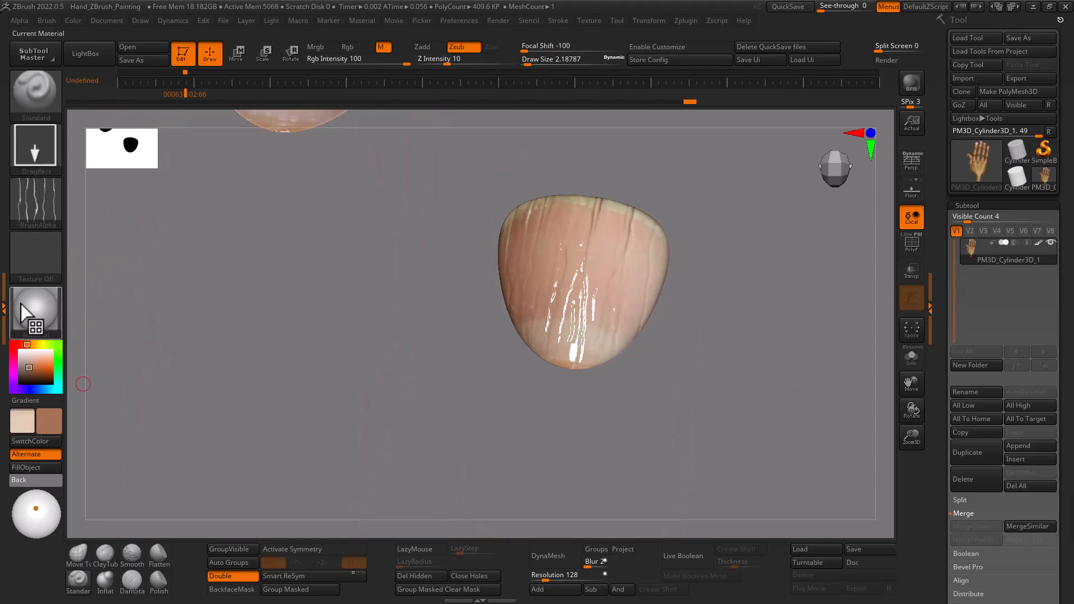
left_click(35, 317)
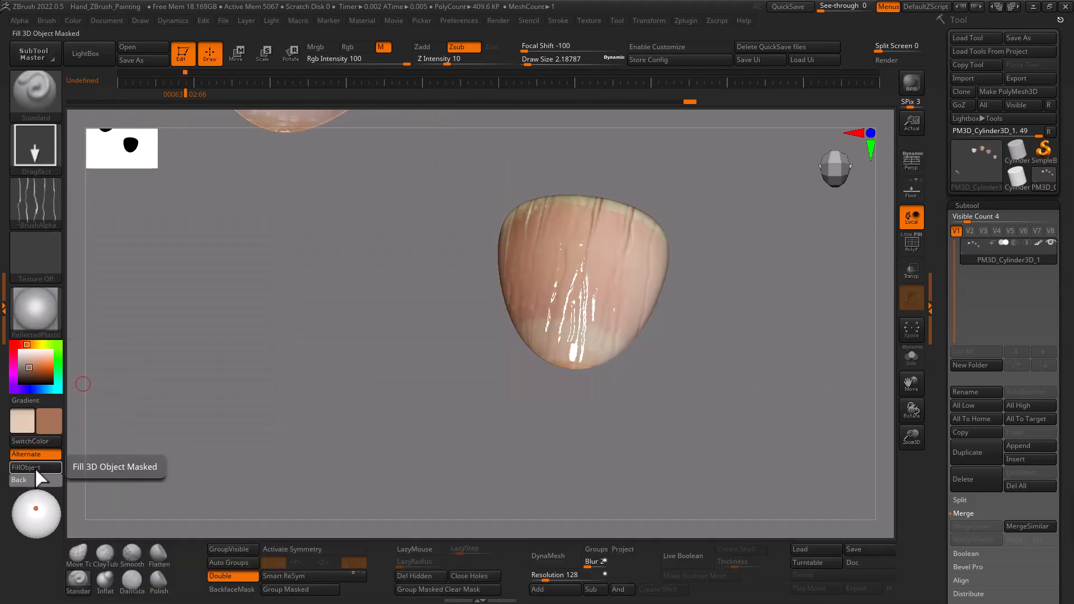
left_click(35, 468)
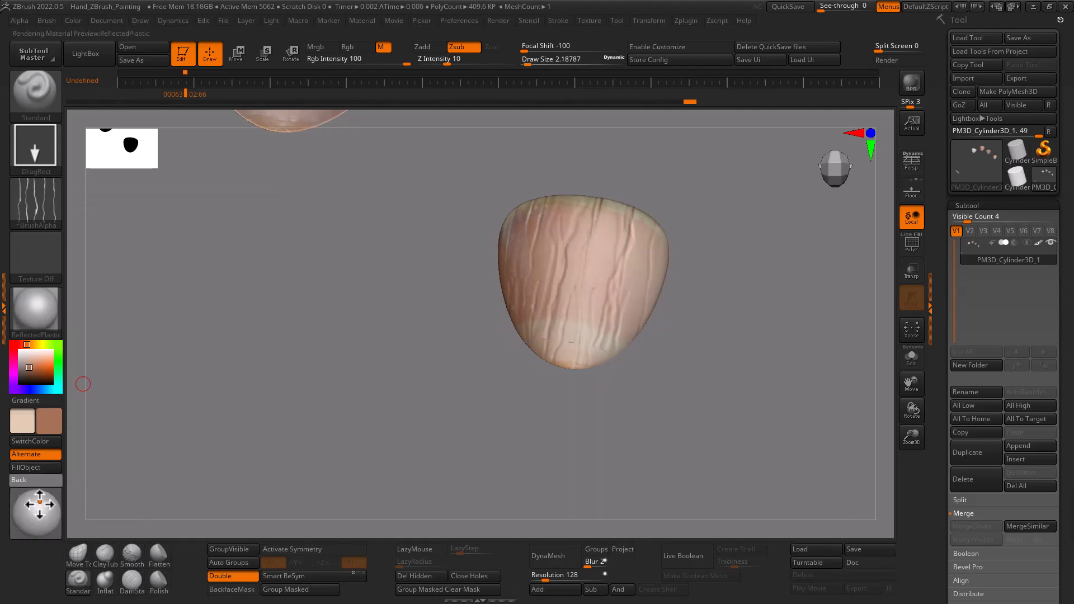
- Shift the light placement slightly upward and unhide the whole hand around the fingernails
left_click_drag(40, 504, 40, 498)
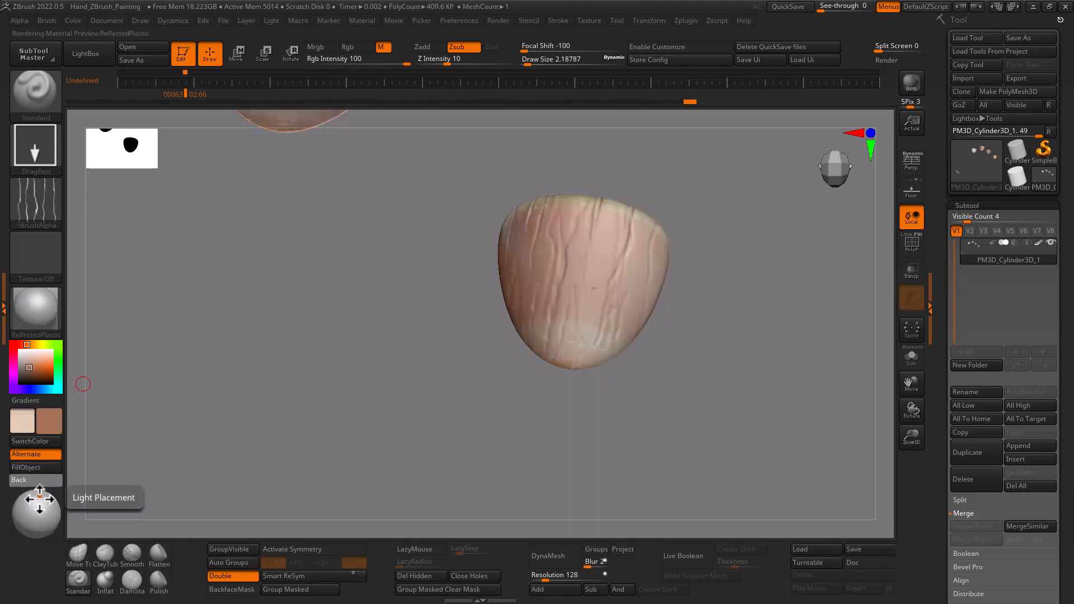
mouse_move(746, 343)
left_mouse_down()
mouse_move(733, 355)
mouse_move(789, 358)
mouse_move(720, 305)
left_mouse_up()
key("ctrl+shift")
left_click(740, 345, "ctrl+shift")
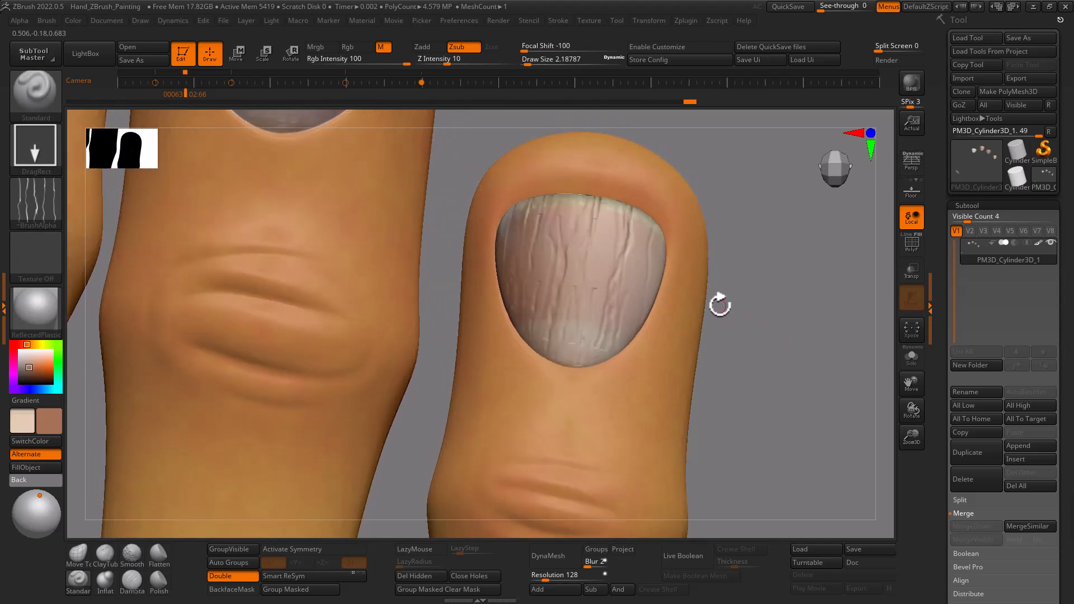
- Turn off material painting and switch the brush alpha to the vertical-stripe Alpha 62
left_click(381, 47)
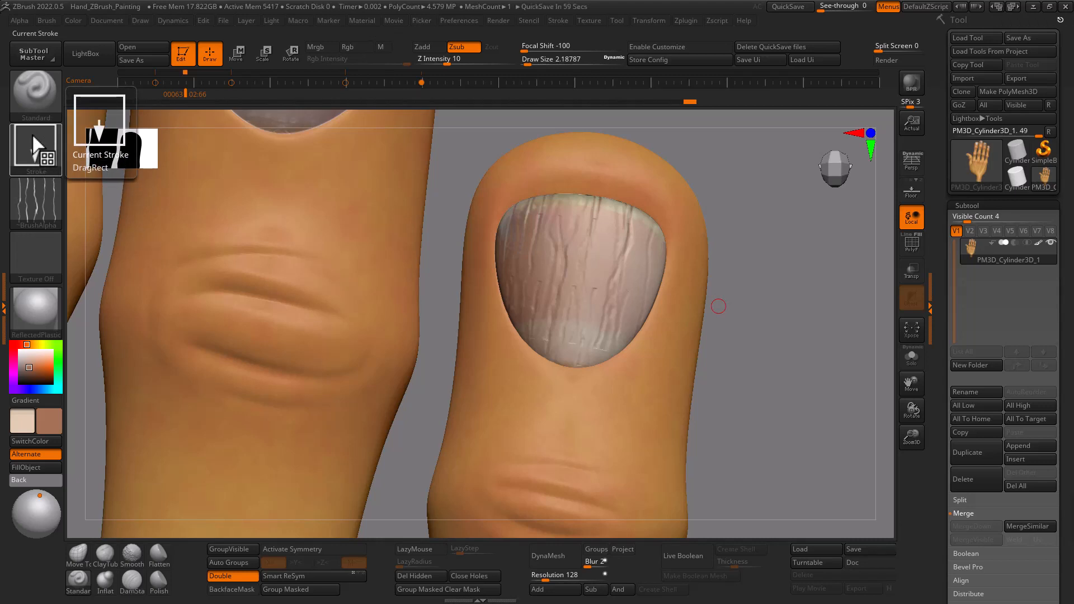
left_click(43, 190)
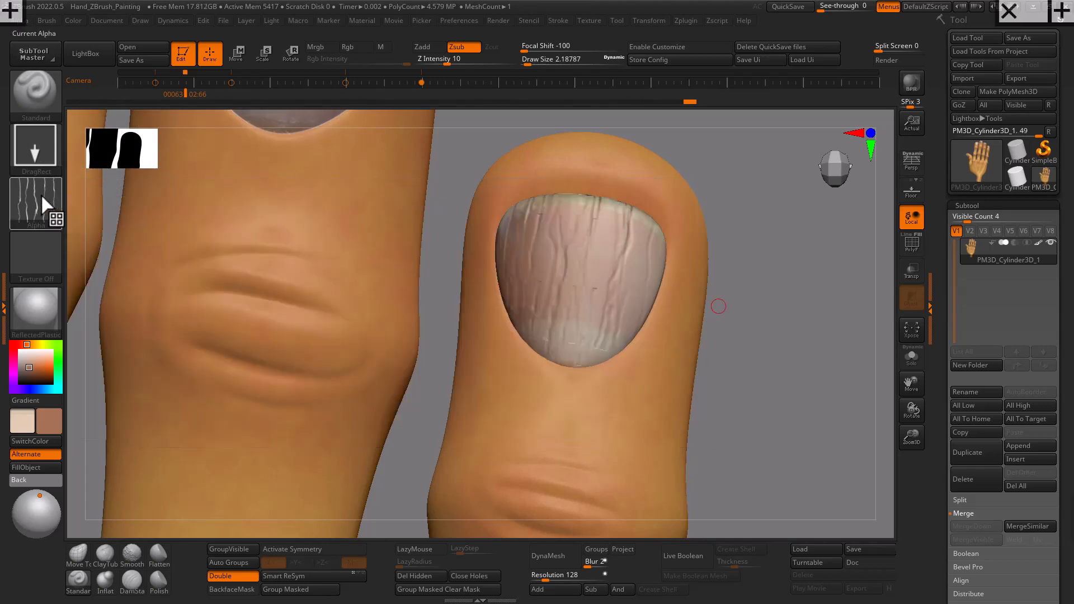
left_click(59, 219)
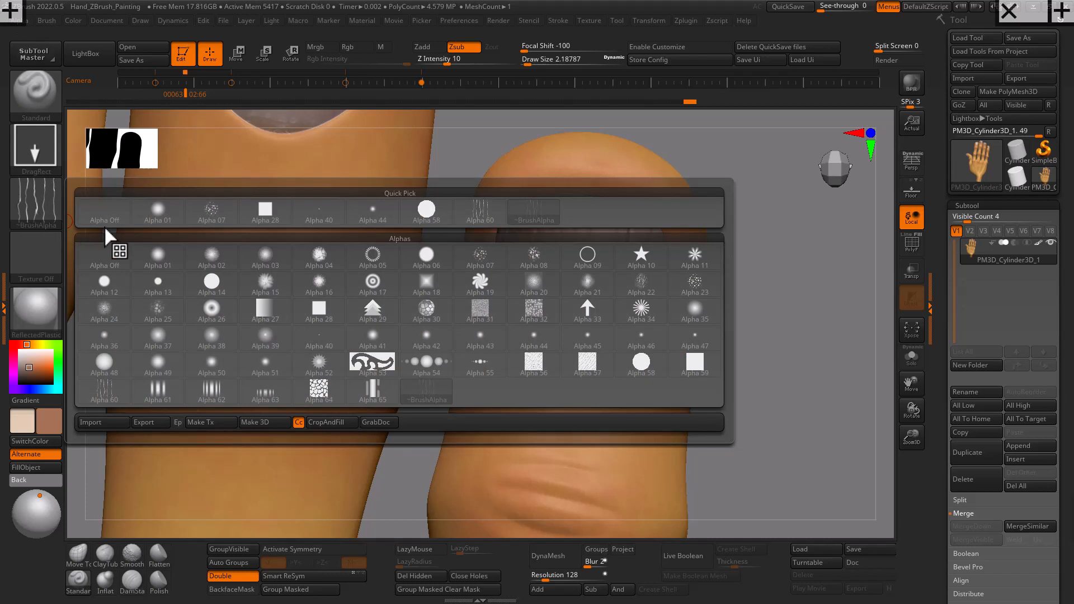
left_click(217, 399)
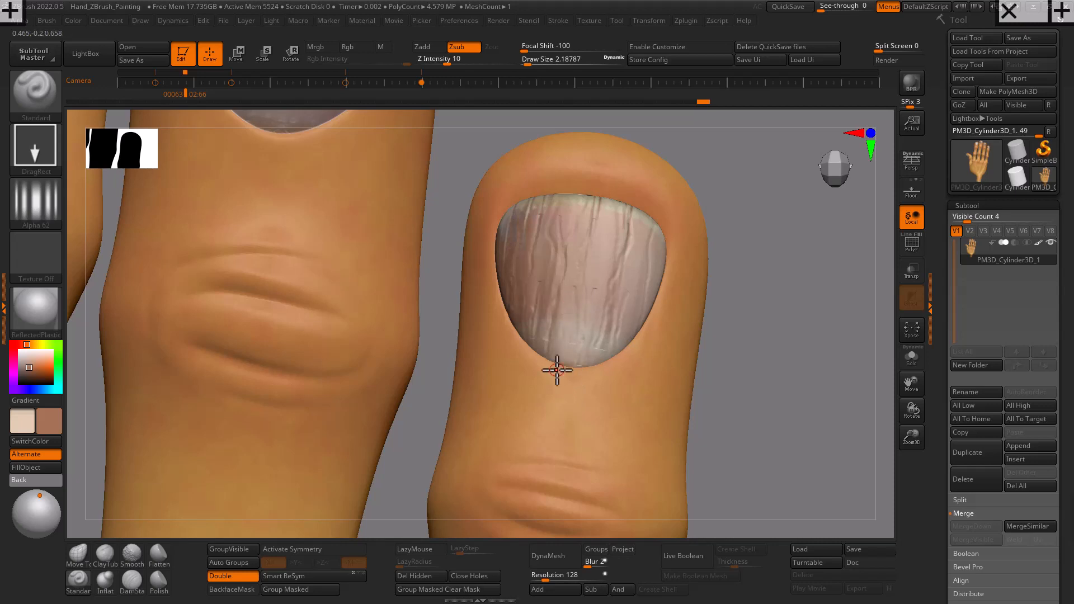
- Try a vertical-stripe stamp on the little fingernail with Z Intensity 24
left_click_drag(451, 59, 463, 58)
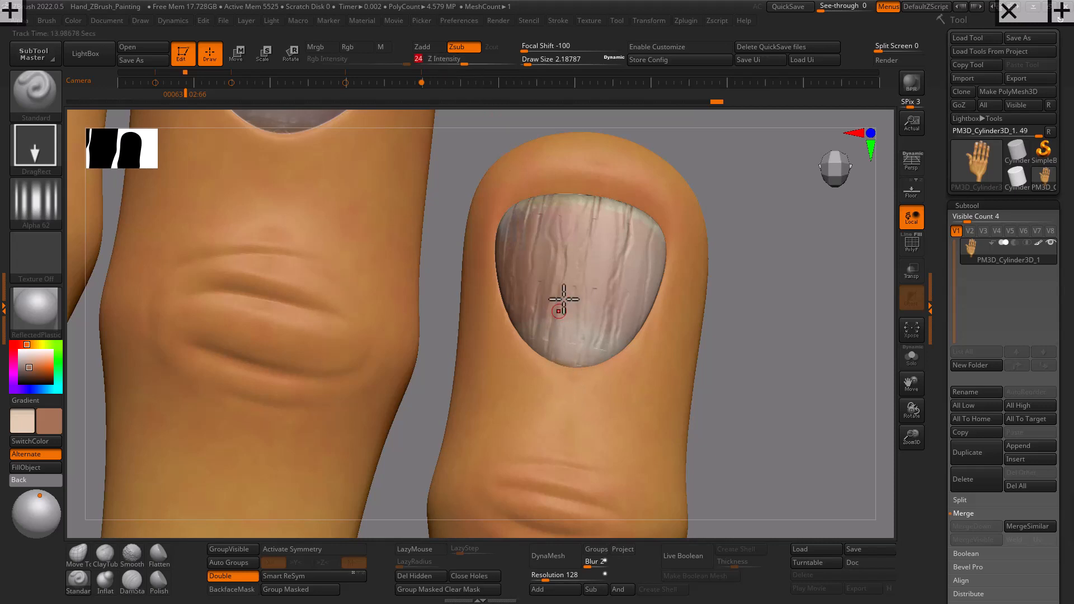
mouse_move(573, 287)
left_mouse_down()
mouse_move(556, 412)
mouse_move(576, 393)
left_mouse_up()
key("ctrl")
key("ctrl+z")
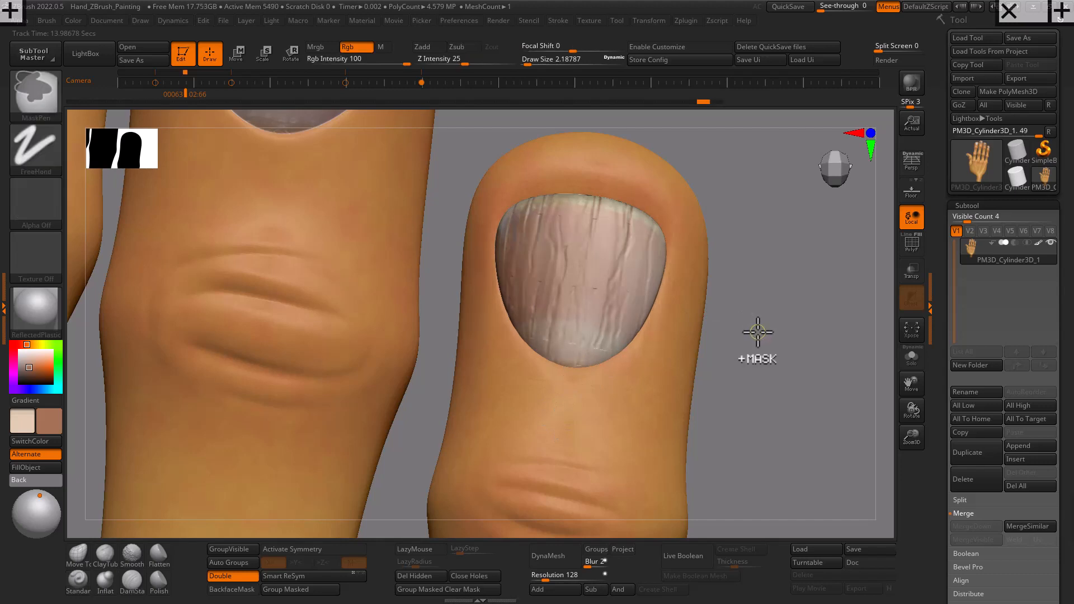
- Isolate the fingernails from the rest of the hand
mouse_move(764, 317)
left_mouse_down()
mouse_move(755, 312)
mouse_move(764, 314)
left_mouse_up()
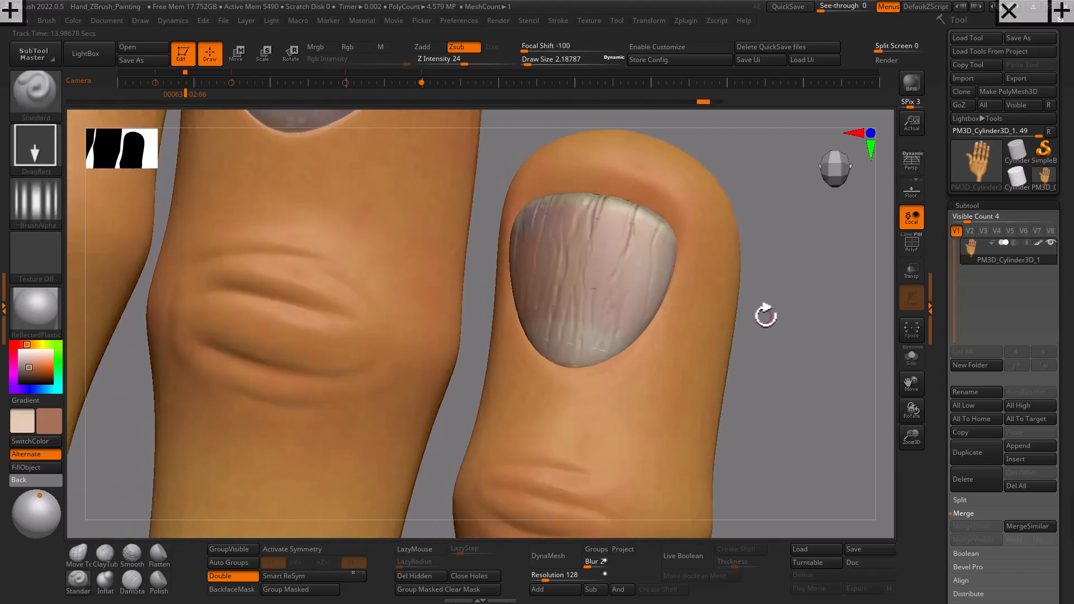
key("ctrl+shift")
left_click(660, 274, "ctrl+shift")
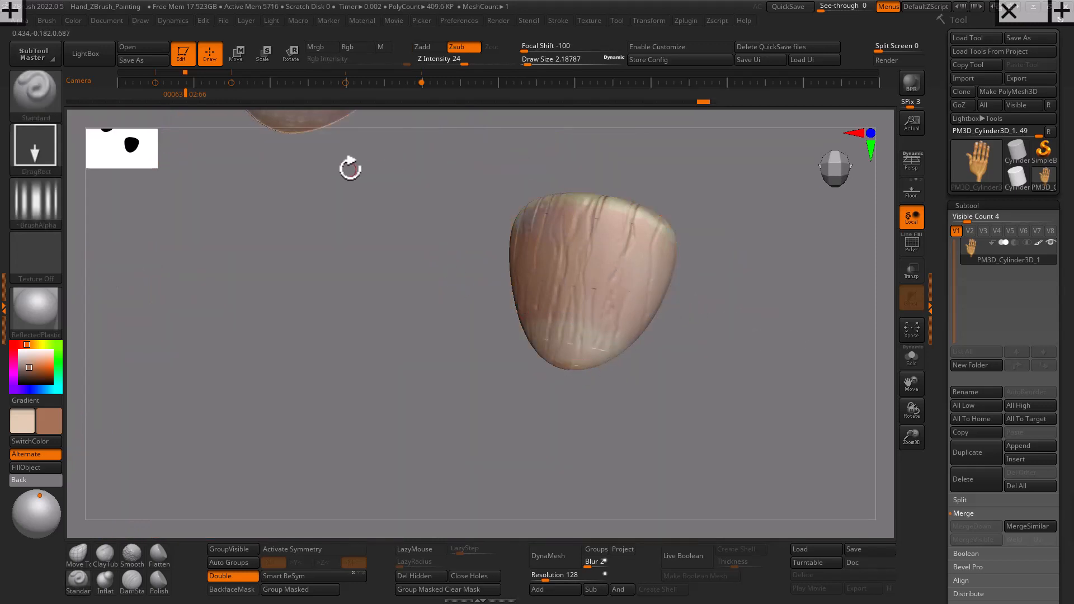
- Carve a thin vertical groove down to the base of the little fingernail using a FreeHand stroke and Alpha 44
left_click(35, 146)
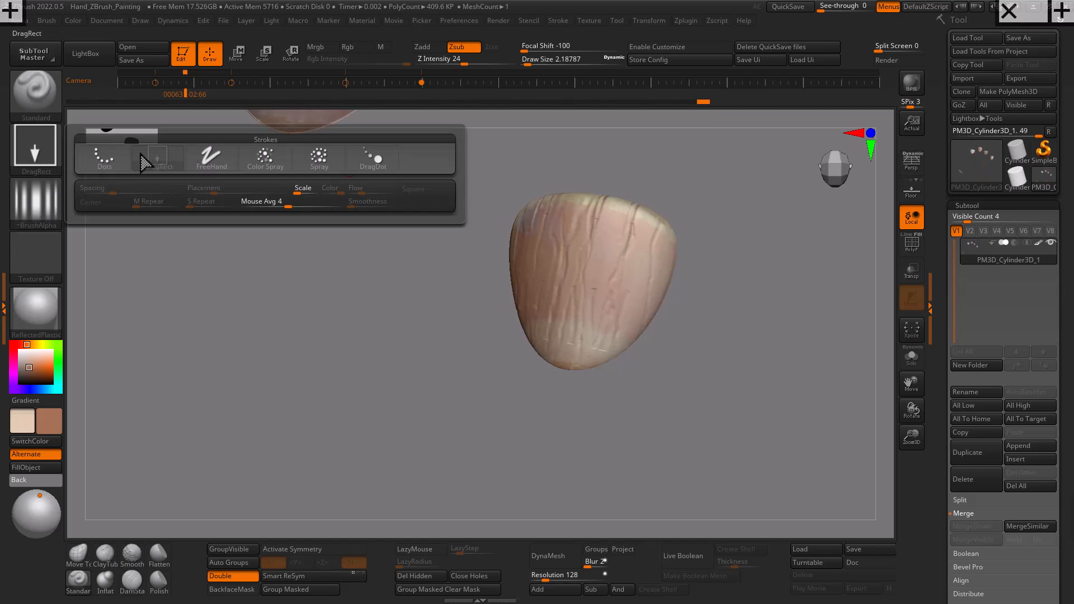
left_click(212, 158)
left_click(35, 202)
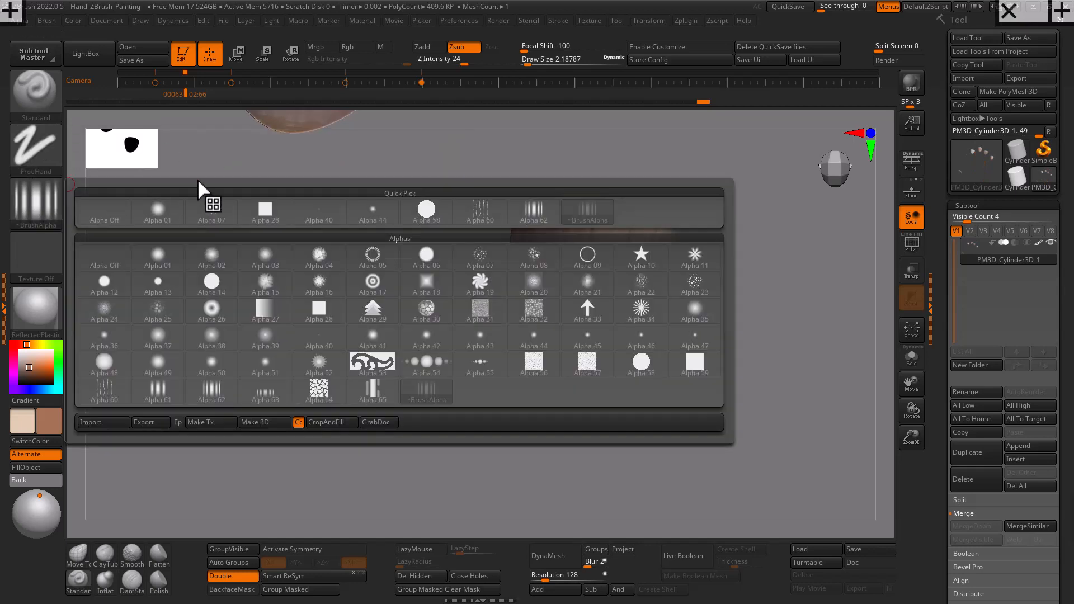
left_click(537, 341)
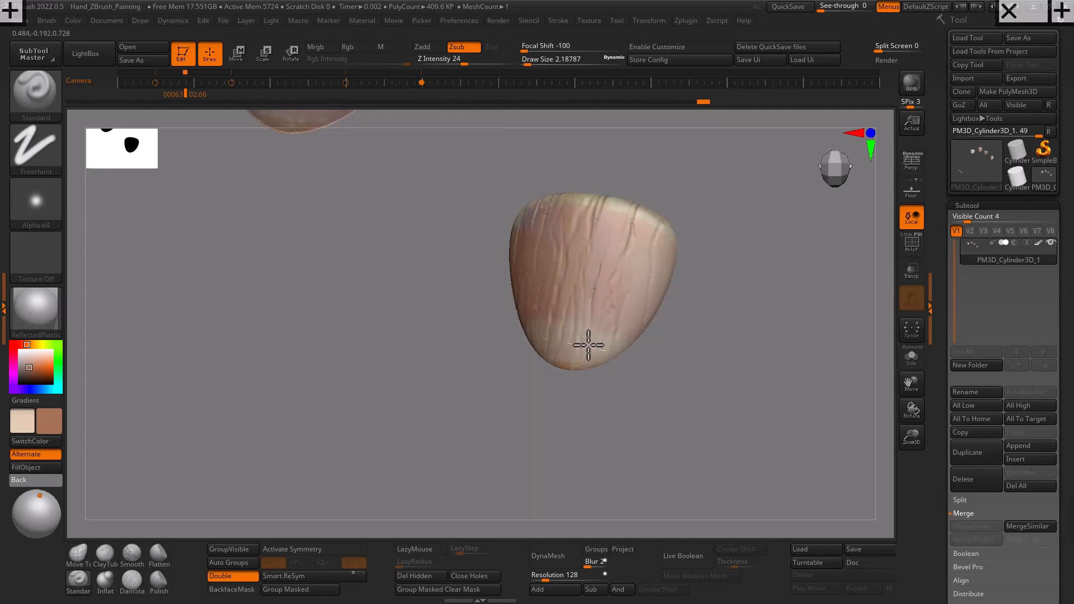
left_click_drag(588, 346, 580, 373)
right_click_drag(679, 384, 801, 387, "ctrl")
right_click_drag(788, 330, 723, 489, "alt")
right_click_drag(723, 489, 714, 468, "ctrl")
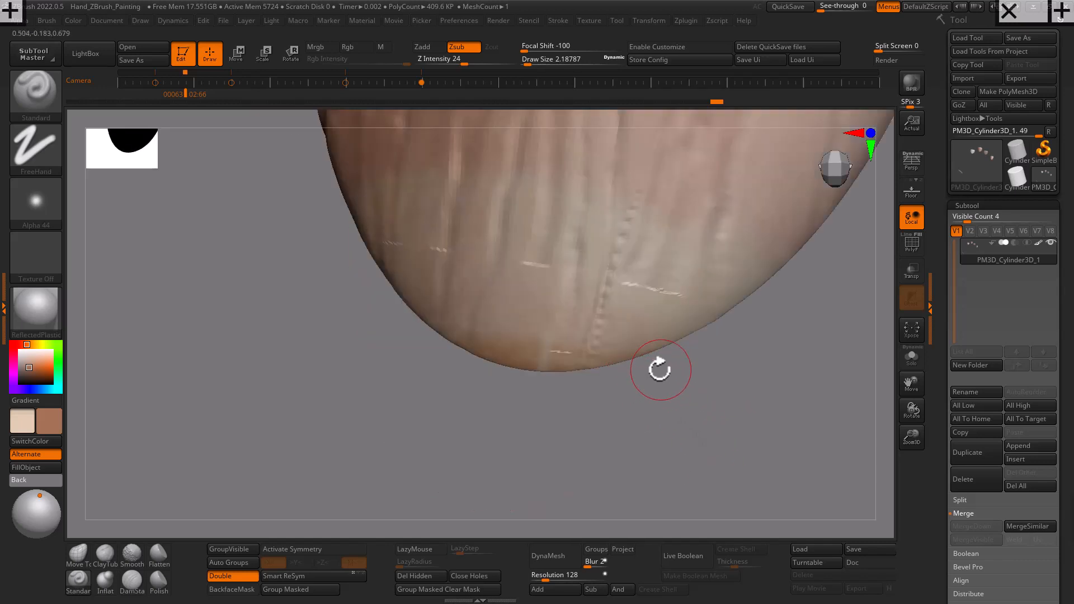
right_click_drag(782, 410, 641, 399, "ctrl")
- Choose the DamStandard brush and smooth out the broken marks on the little fingernail, with Smooth set to Zadd and no color
left_click(132, 581)
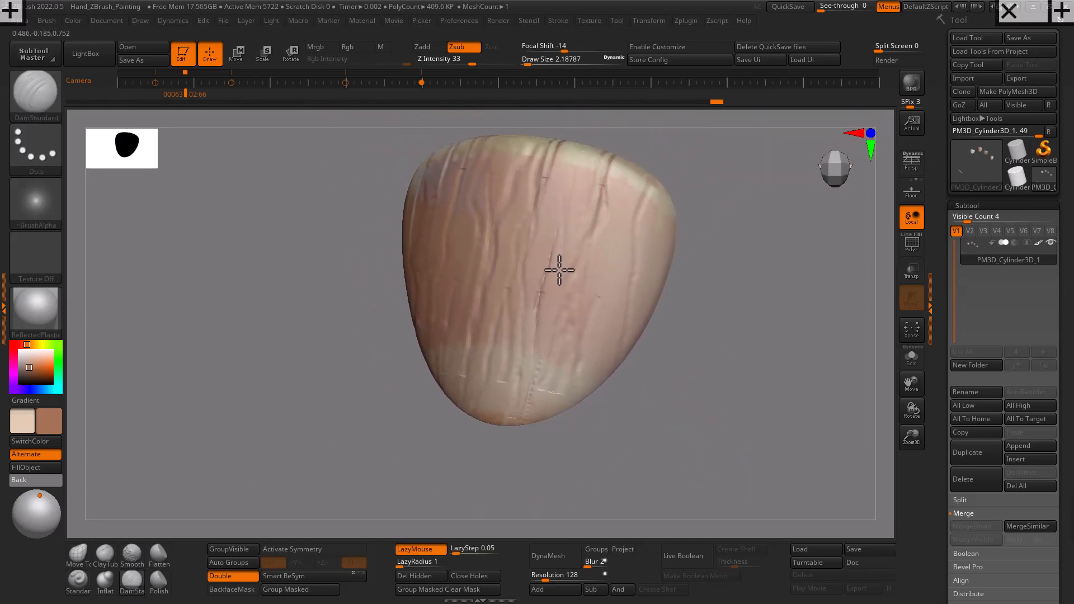
key("shift")
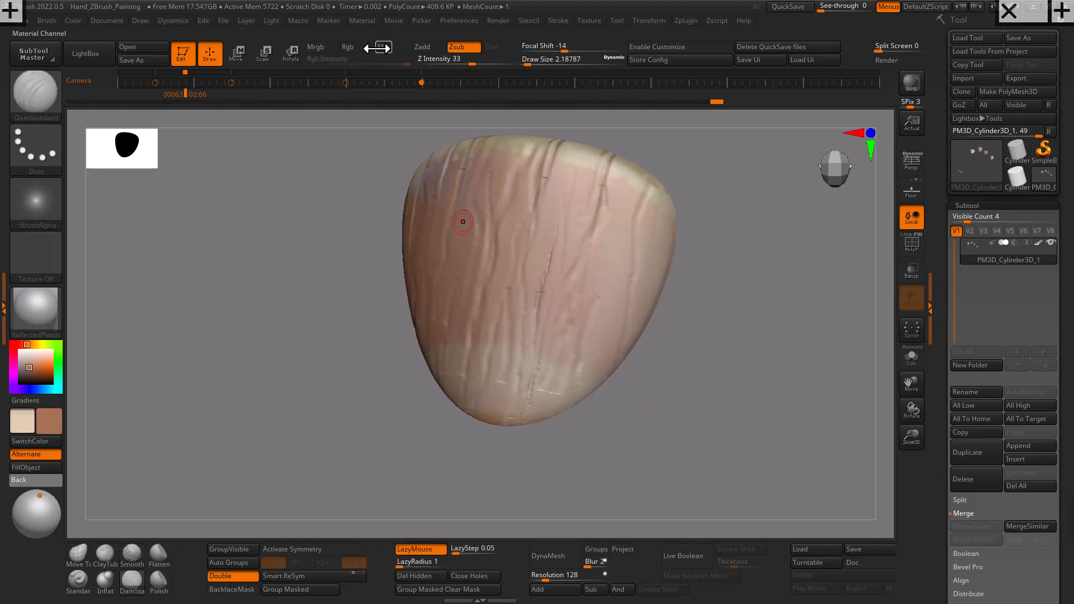
left_click(356, 48)
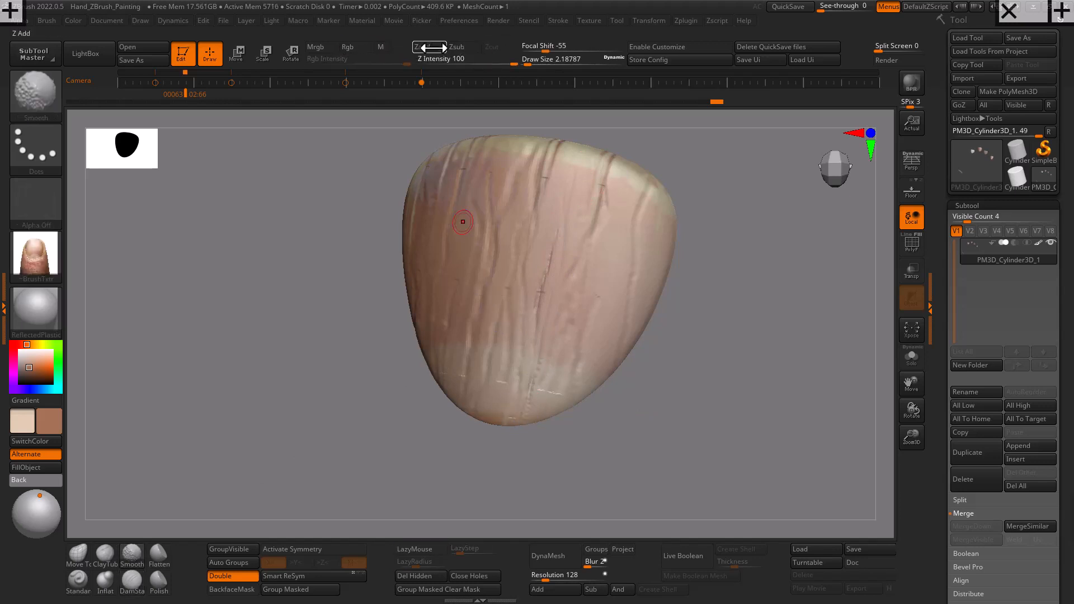
left_click(457, 46)
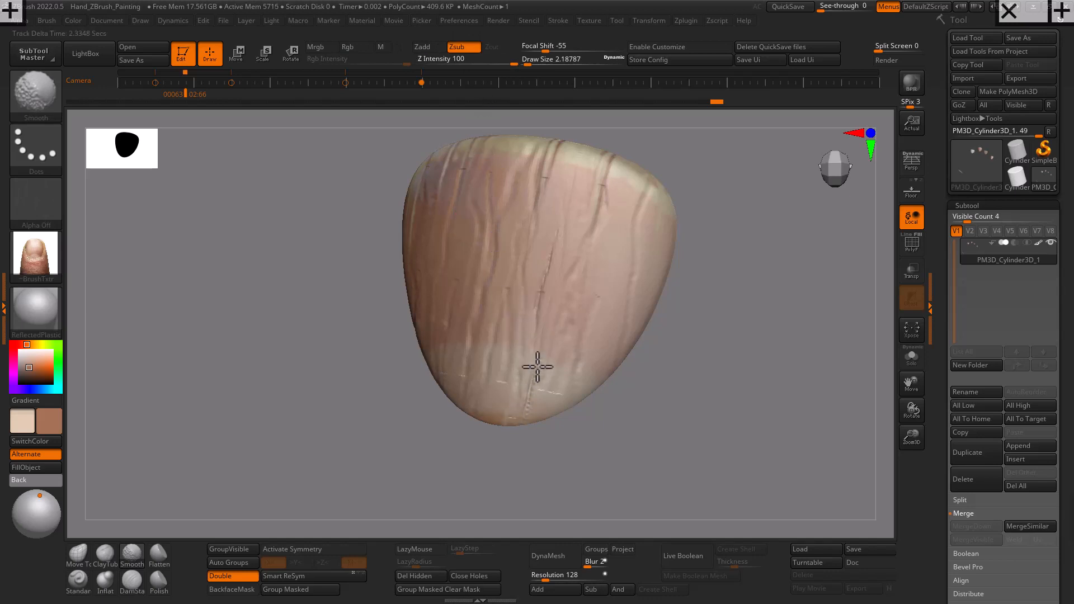
left_click(426, 46, "shift")
key("ctrl+z")
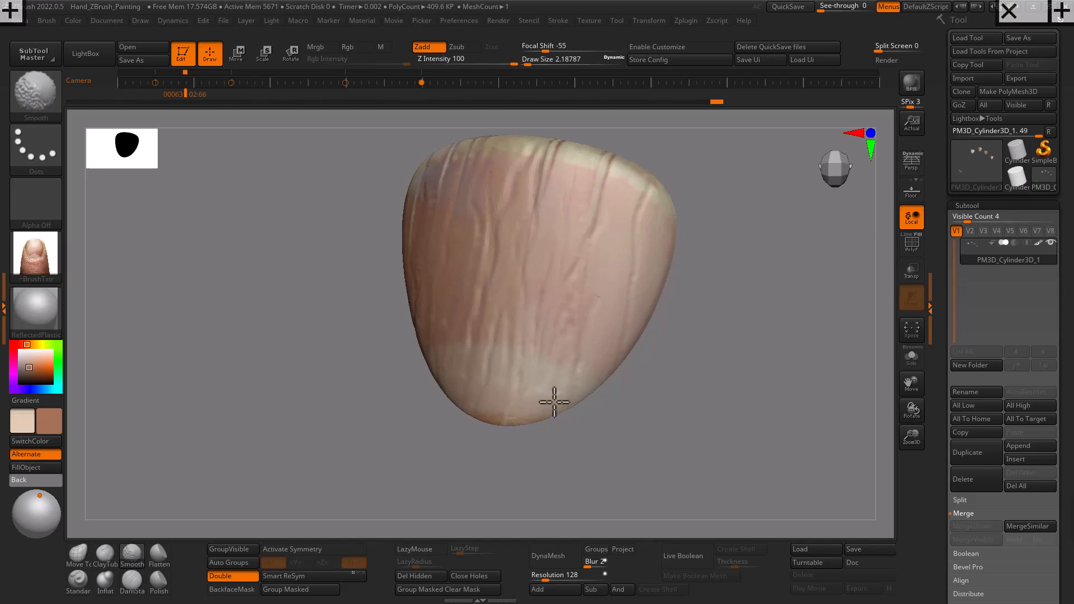
left_click_drag(554, 403, 530, 409, "shift")
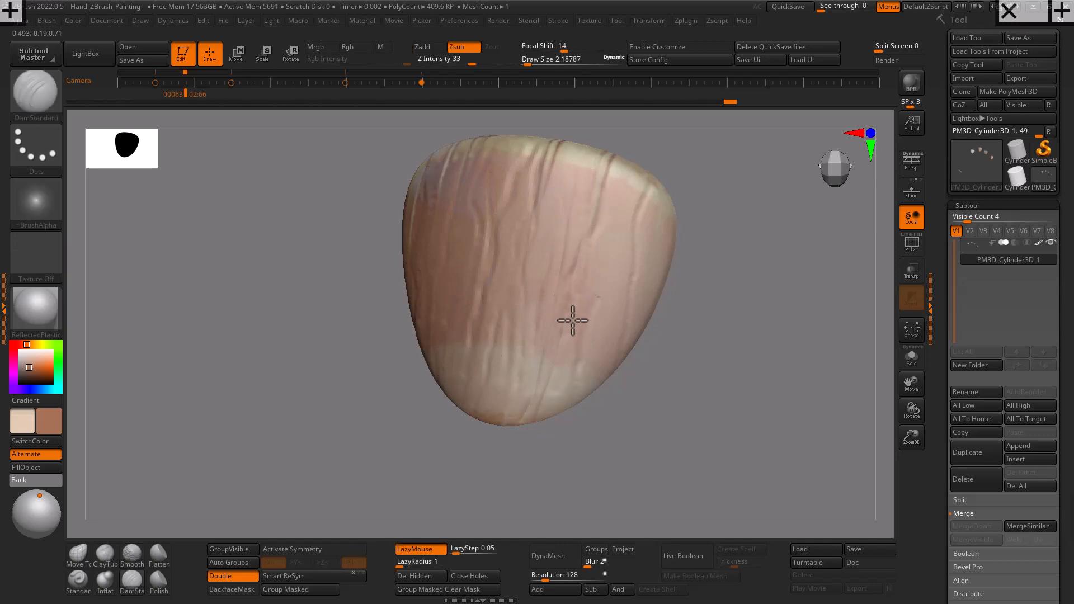
- Carve fine lengthwise grooves with DamStandard down the middle and right half of the little fingernail
left_click_drag(573, 320, 531, 439)
left_click_drag(591, 278, 554, 397)
mouse_move(605, 205)
left_mouse_down()
mouse_move(580, 346)
mouse_move(549, 428)
mouse_move(607, 285)
mouse_move(549, 450)
left_mouse_up()
left_click_drag(564, 193, 503, 413)
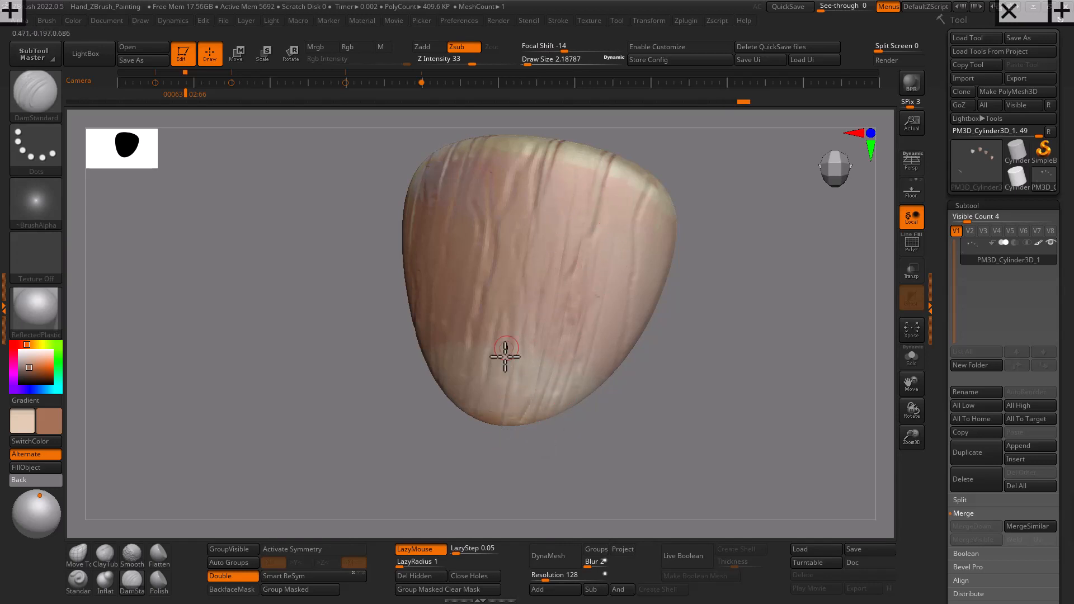
- Add more fine lengthwise grooves across the center and left half of the little fingernail, down to its base
left_click_drag(532, 470, 556, 465)
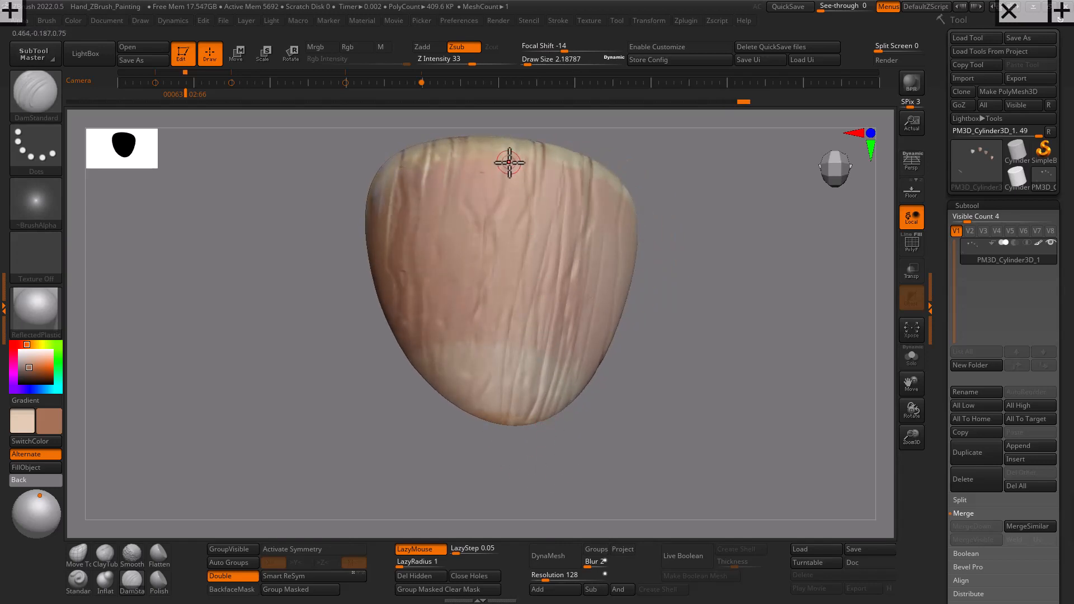
left_click_drag(509, 162, 494, 423)
left_click_drag(473, 158, 462, 413)
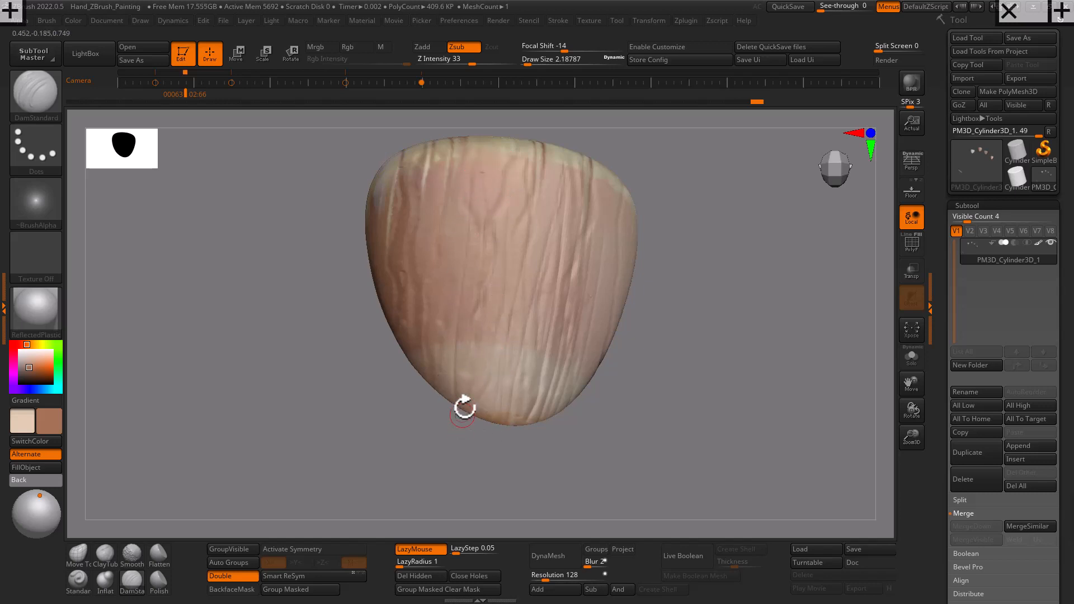
left_click_drag(485, 222, 469, 408)
left_click_drag(509, 202, 489, 415)
left_click_drag(504, 246, 484, 426)
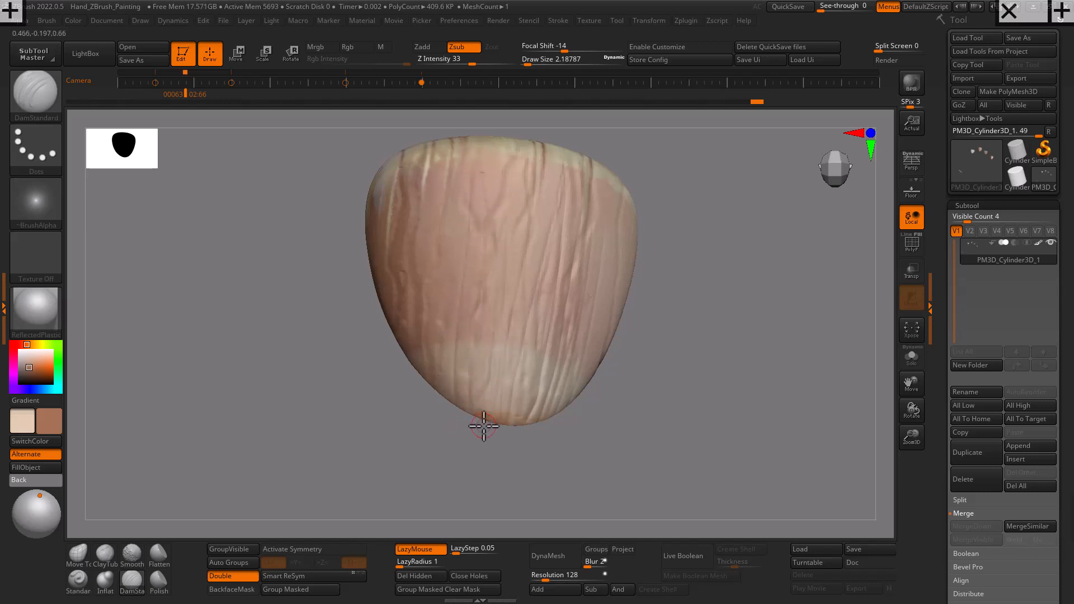
left_click_drag(448, 233, 454, 399)
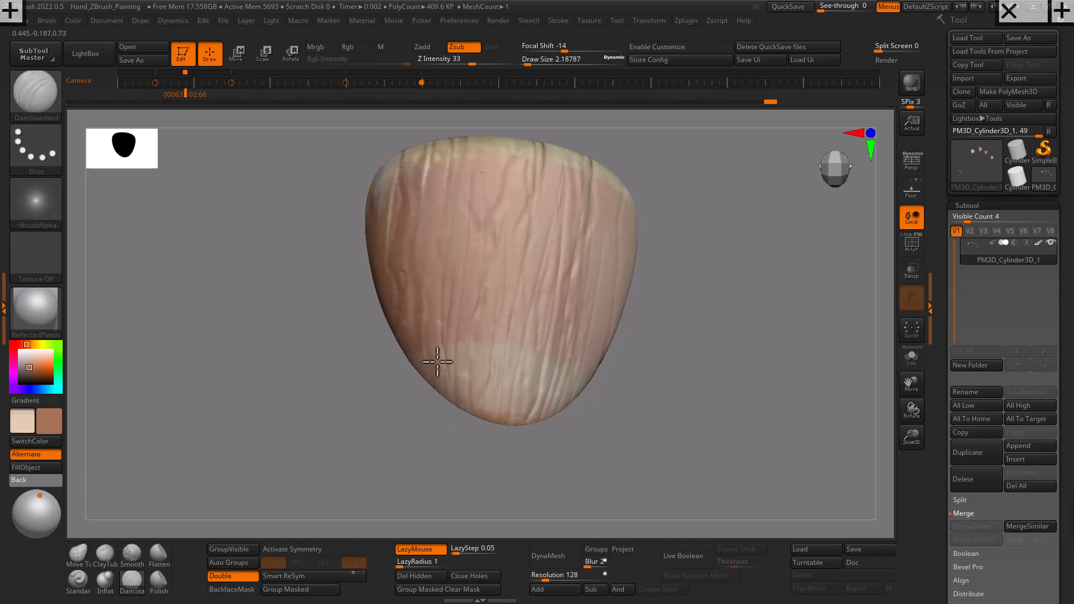
- Deepen the vertical grooves running in from the free edge of the little fingernail
mouse_move(724, 280)
left_mouse_down()
mouse_move(693, 342)
mouse_move(699, 331)
left_mouse_up()
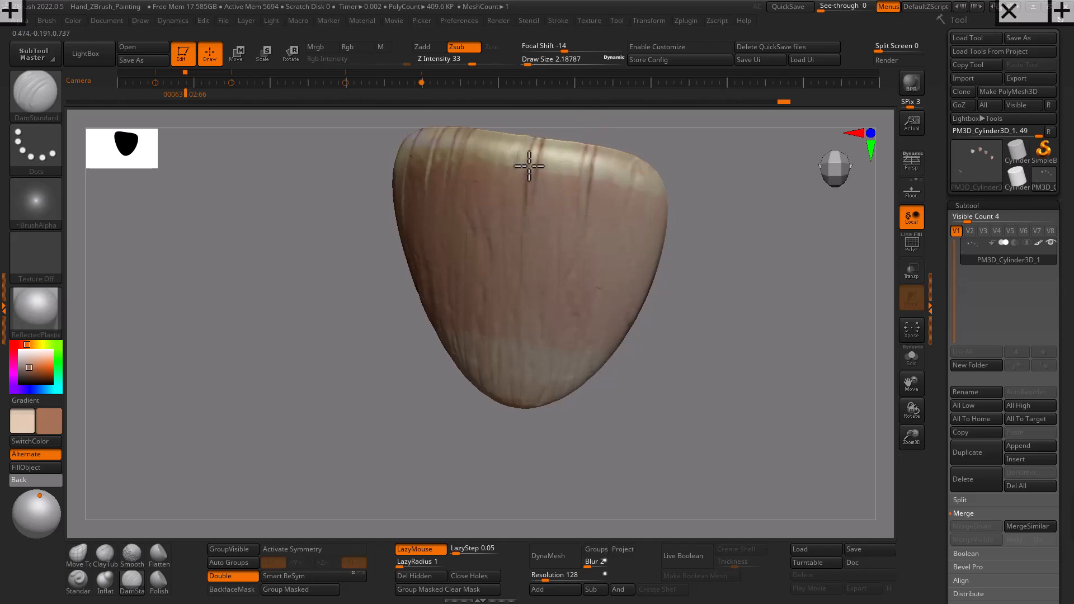
left_click_drag(683, 208, 473, 273)
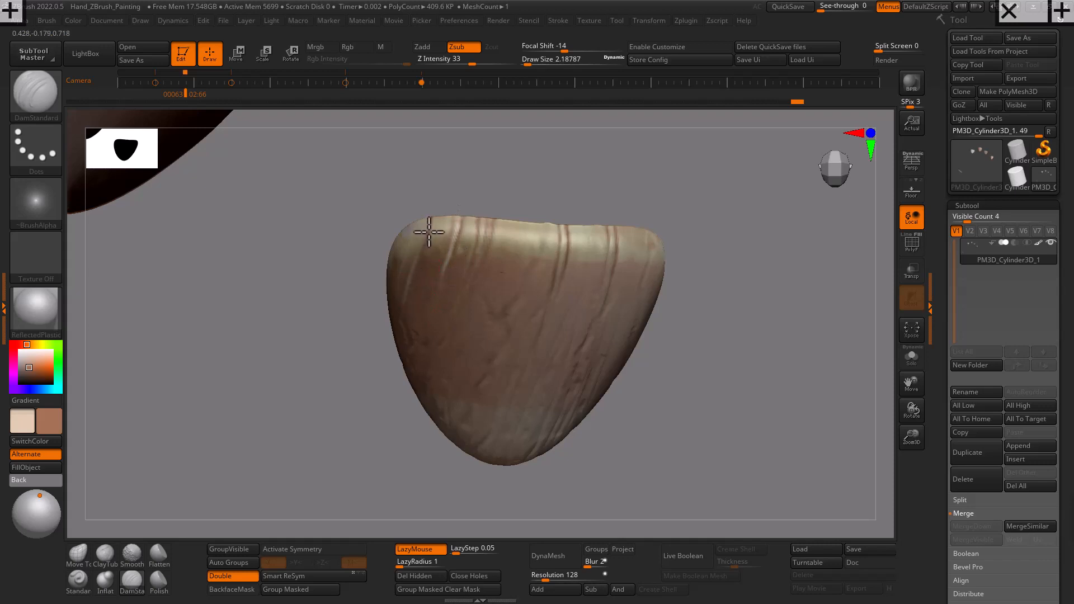
left_click_drag(435, 201, 746, 235)
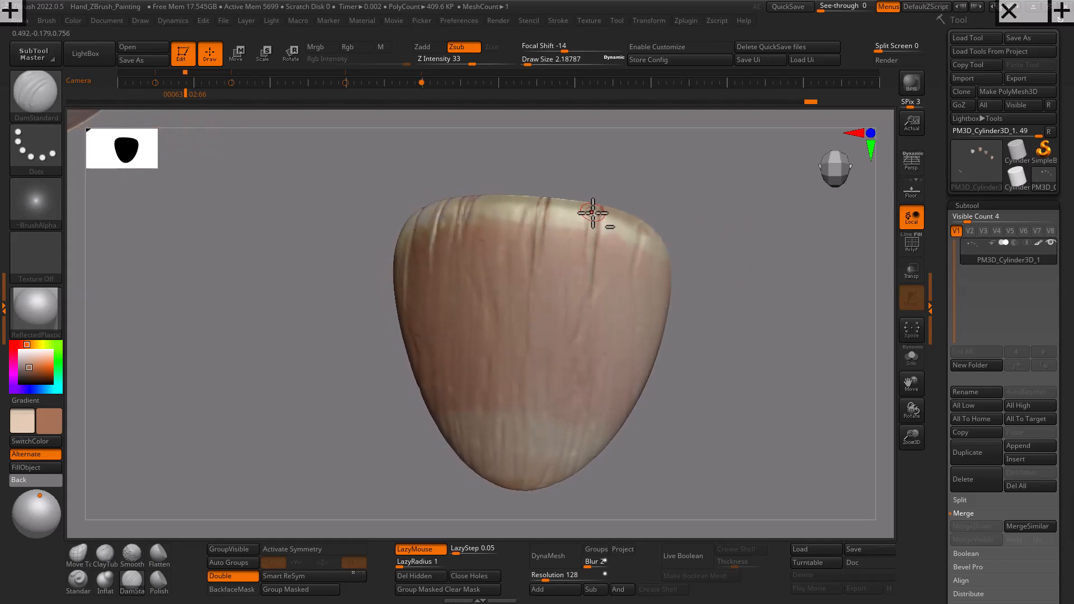
left_click_drag(597, 208, 592, 280)
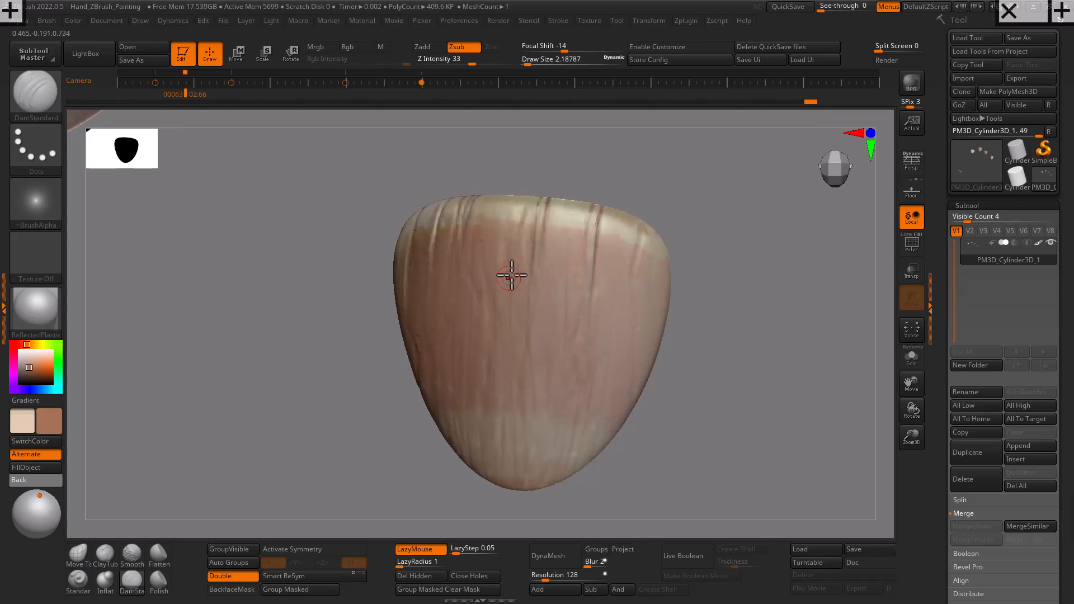
- Unhide the whole hand and compare the ridged little fingernail with the other nails
key("ctrl+shift")
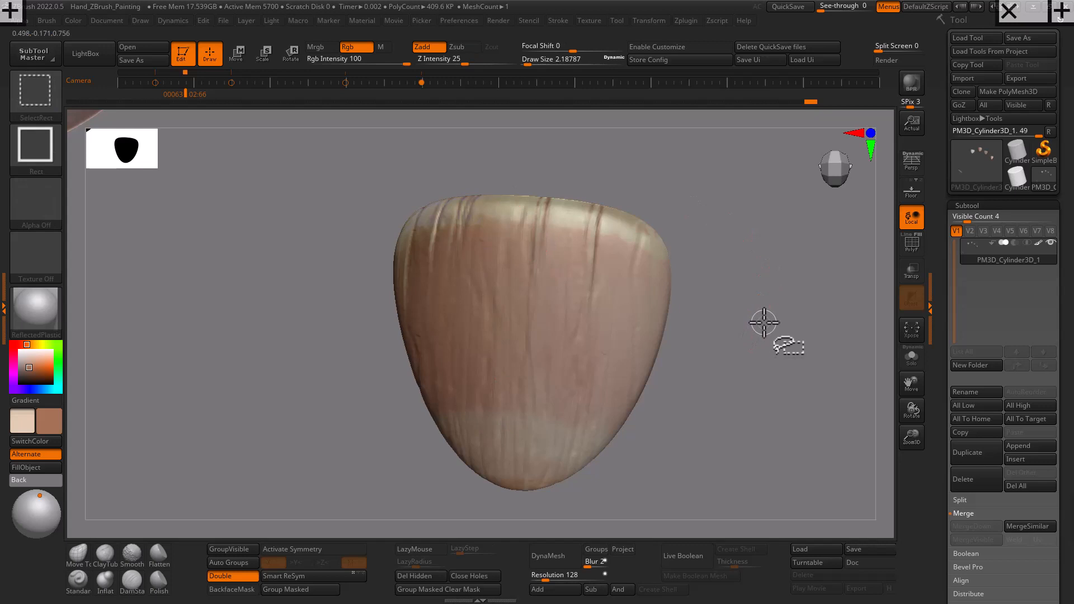
left_click(780, 318, "ctrl+shift")
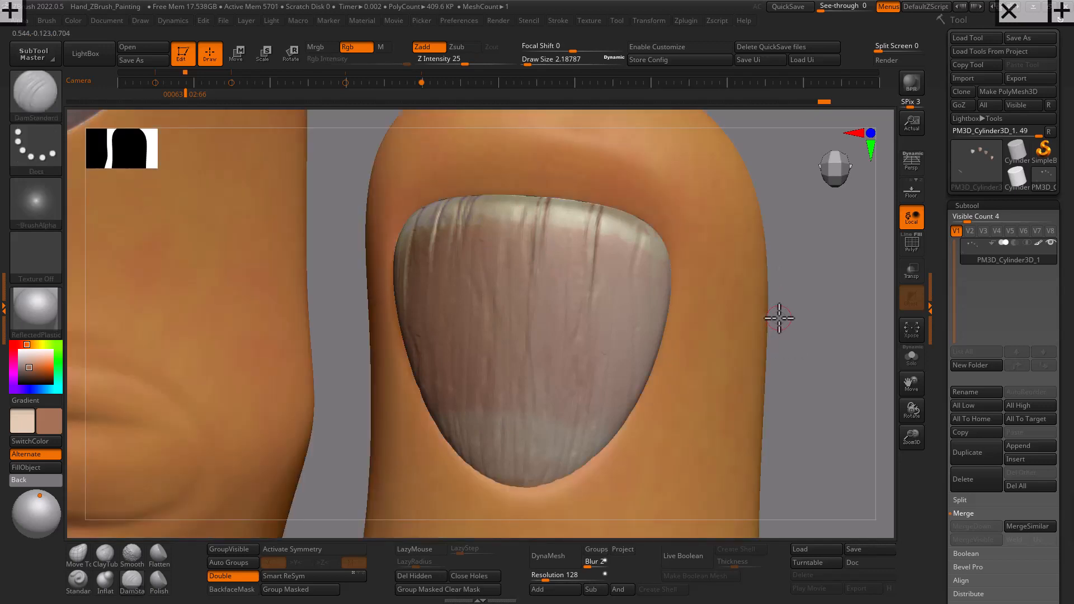
key("f")
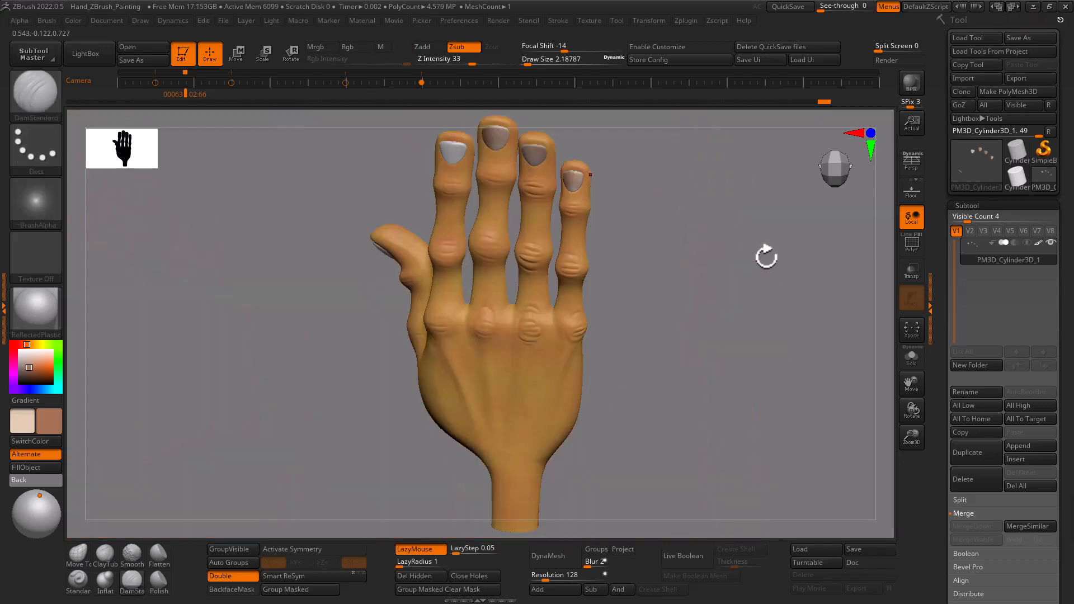
left_click_drag(764, 251, 654, 179)
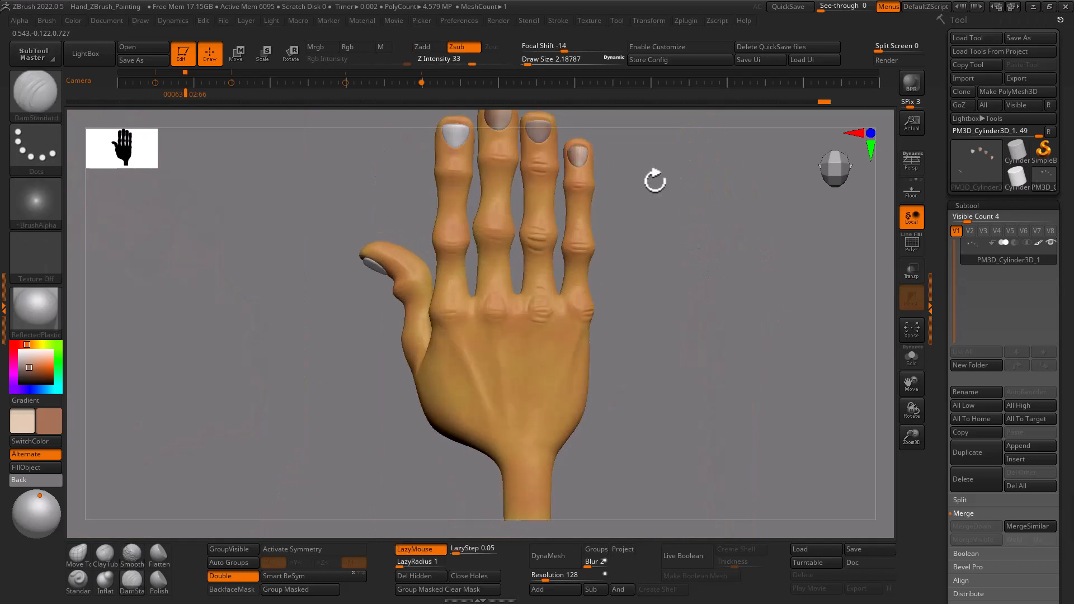
left_click_drag(657, 235, 724, 407, "alt")
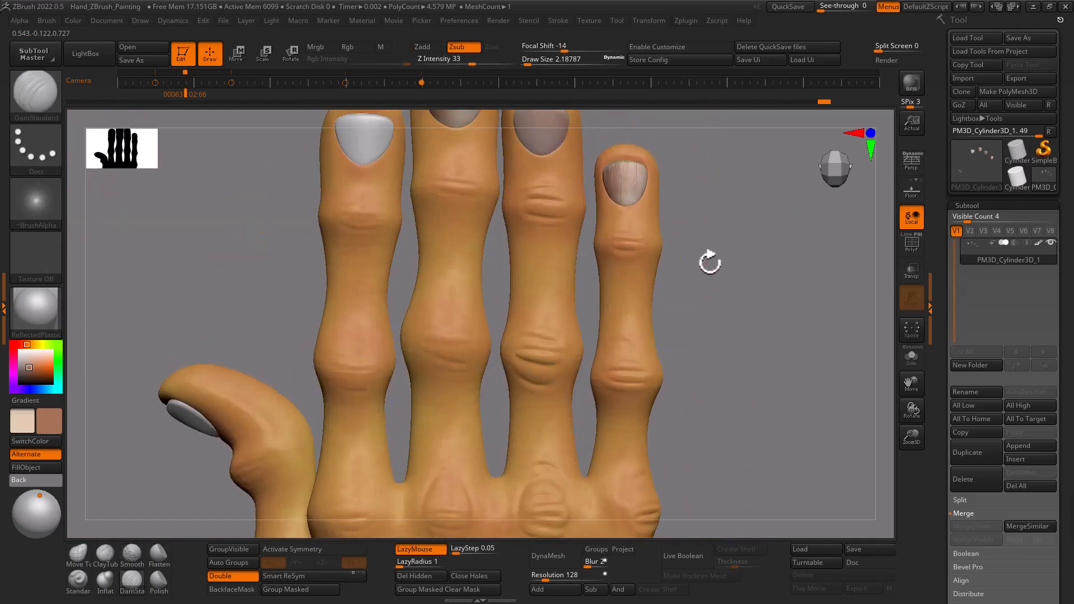
left_click_drag(710, 259, 699, 376)
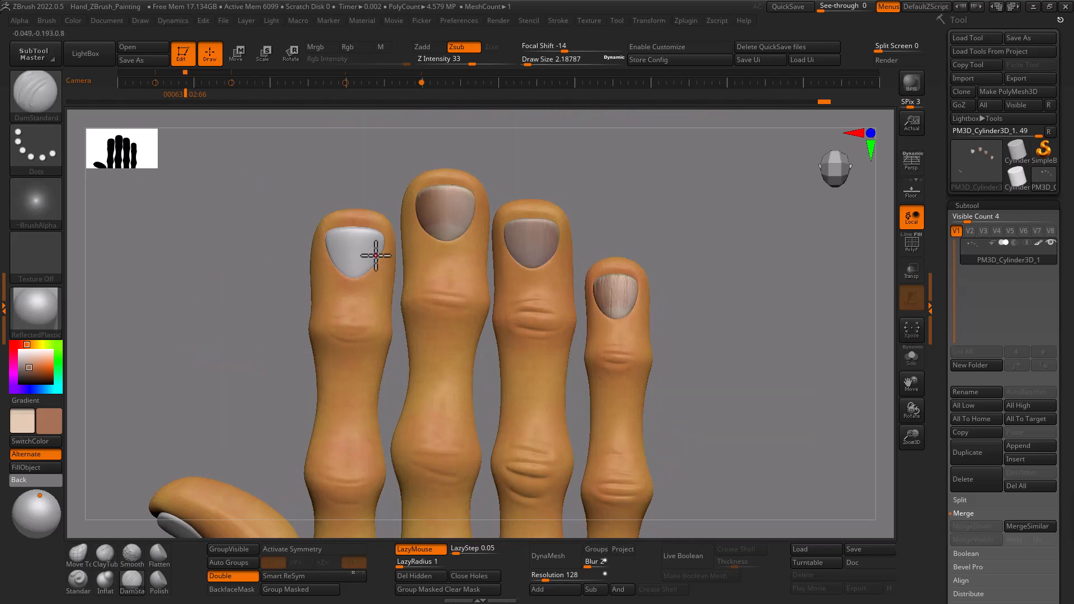
mouse_move(694, 290)
left_mouse_down()
mouse_move(660, 293)
mouse_move(697, 292)
left_mouse_up()
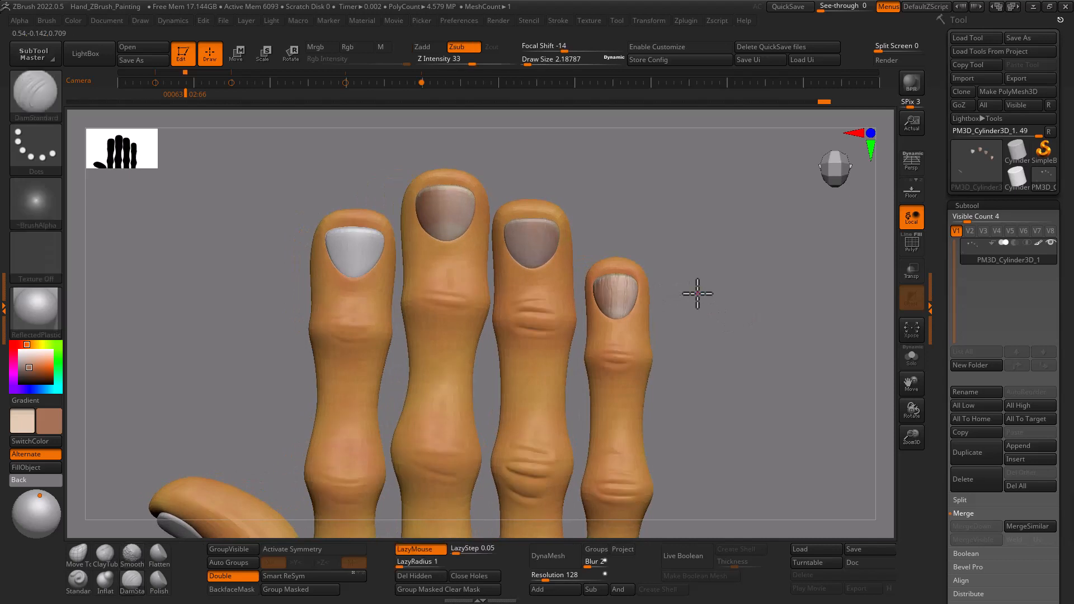